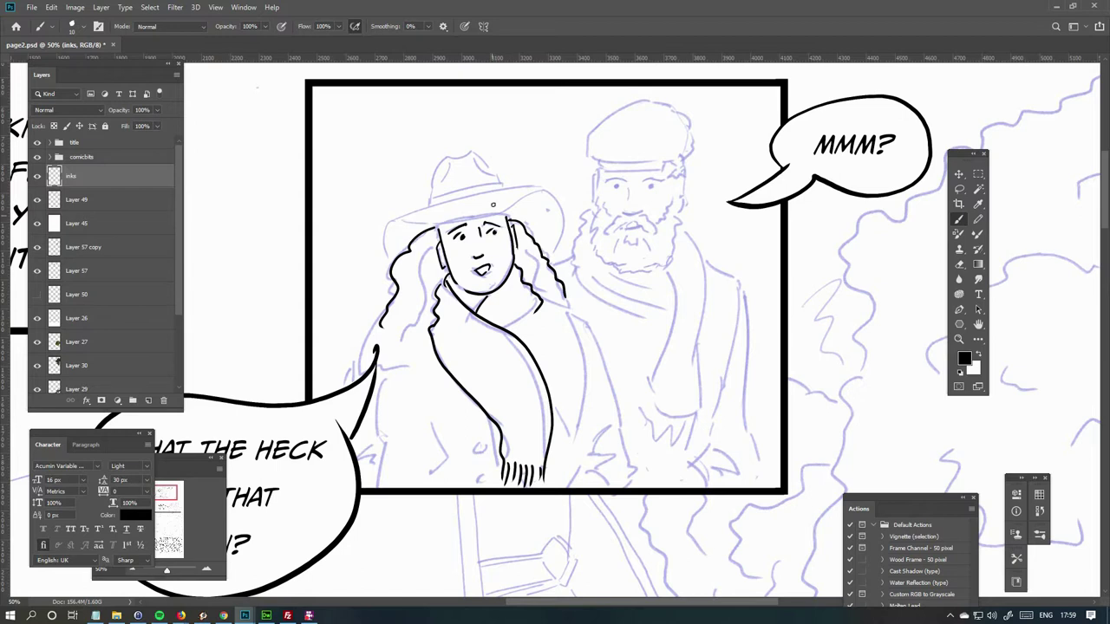
# Hide the comicbits group and ink the woman's hair, coat outline, sleeves and cuffs over the blue sketch.
pyautogui.moveTo(524, 250); pyautogui.dragTo(582, 314)
pyautogui.click(36, 156)
pyautogui.moveTo(387, 310); pyautogui.dragTo(430, 351)
pyautogui.moveTo(569, 312); pyautogui.dragTo(619, 484)
pyautogui.moveTo(354, 363); pyautogui.dragTo(337, 487)
pyautogui.moveTo(352, 460); pyautogui.dragTo(380, 447)
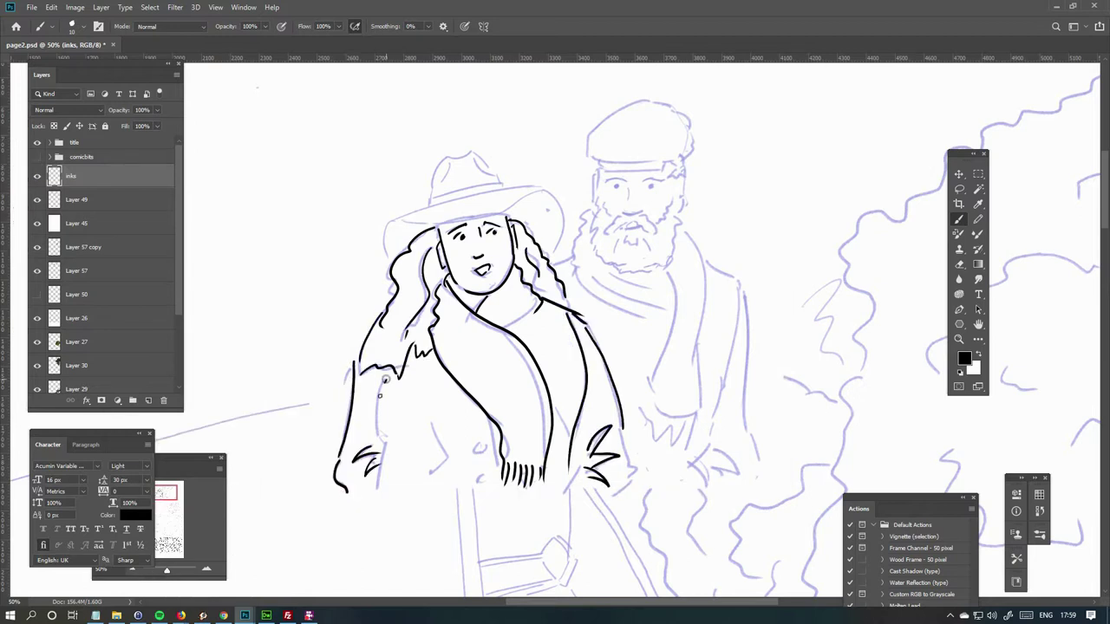
pyautogui.moveTo(383, 376); pyautogui.dragTo(378, 476)
pyautogui.moveTo(433, 418); pyautogui.dragTo(445, 458)
# Ink the woman's wide-brimmed hat, including its crown, dents and band.
pyautogui.moveTo(399, 224)
pyautogui.mouseDown()
pyautogui.moveTo(552, 188)
pyautogui.moveTo(563, 252)
pyautogui.mouseUp()
pyautogui.moveTo(434, 201); pyautogui.dragTo(476, 154)
pyautogui.moveTo(406, 211); pyautogui.dragTo(387, 260)
pyautogui.moveTo(472, 154); pyautogui.dragTo(499, 184)
pyautogui.moveTo(435, 196); pyautogui.dragTo(498, 185)
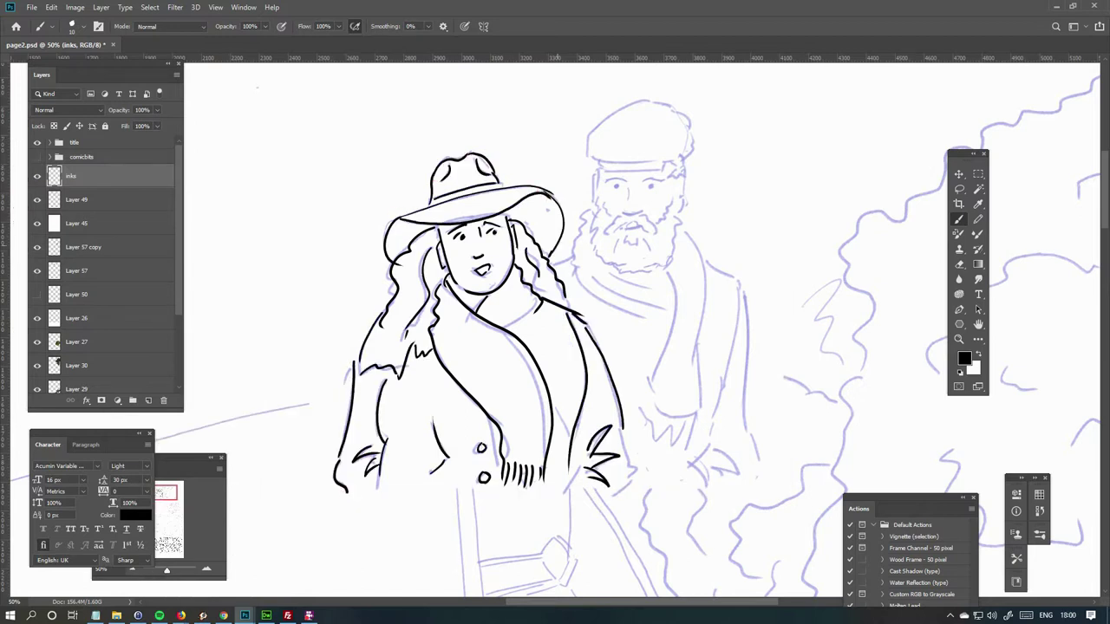
# Ink the bearded man's eyes, brows and ragged beard outline.
pyautogui.click(615, 185)
pyautogui.moveTo(643, 179); pyautogui.dragTo(664, 177)
pyautogui.moveTo(607, 217)
pyautogui.mouseDown()
pyautogui.moveTo(626, 246)
pyautogui.moveTo(648, 246)
pyautogui.mouseUp()
pyautogui.moveTo(673, 213); pyautogui.dragTo(682, 256)
pyautogui.moveTo(597, 210); pyautogui.dragTo(602, 258)
pyautogui.moveTo(607, 262); pyautogui.dragTo(673, 274)
pyautogui.moveTo(656, 199); pyautogui.dragTo(671, 224)
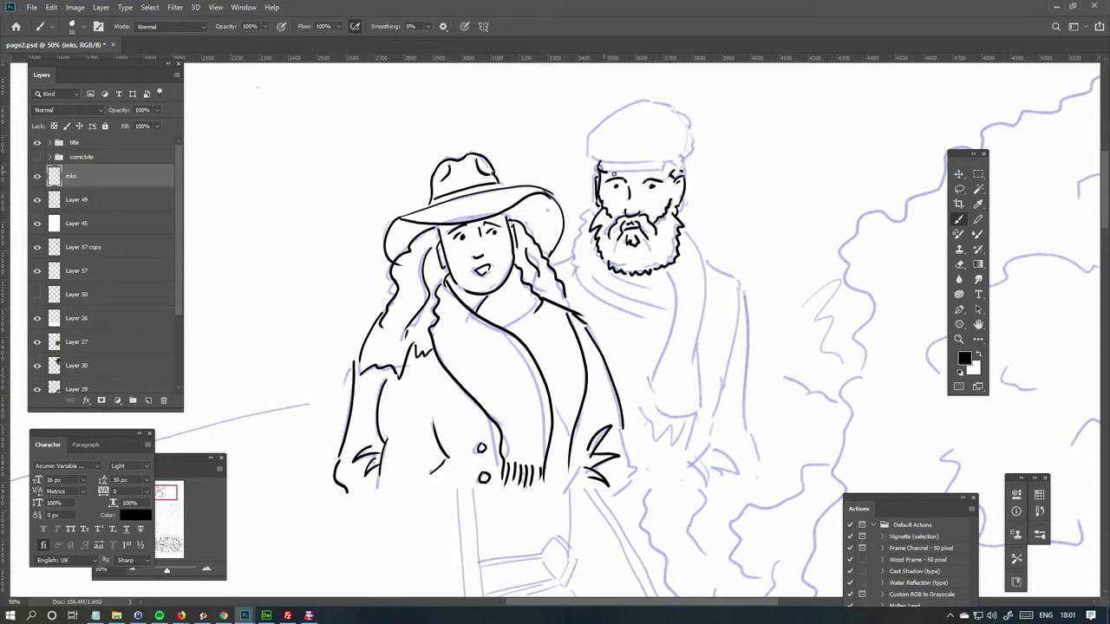
# Ink the man's flat cap and his wrapped scarf with its hanging end and fringe.
pyautogui.moveTo(597, 173); pyautogui.dragTo(687, 157)
pyautogui.moveTo(588, 152); pyautogui.dragTo(692, 130)
pyautogui.moveTo(593, 217)
pyautogui.mouseDown()
pyautogui.moveTo(577, 249)
pyautogui.moveTo(626, 314)
pyautogui.mouseUp()
pyautogui.moveTo(626, 312); pyautogui.dragTo(666, 319)
pyautogui.moveTo(682, 231)
pyautogui.mouseDown()
pyautogui.moveTo(702, 272)
pyautogui.moveTo(651, 413)
pyautogui.mouseUp()
pyautogui.moveTo(673, 419); pyautogui.dragTo(692, 446)
pyautogui.moveTo(646, 442); pyautogui.dragTo(693, 445)
# Add a strand to the woman's hair and ink the man's shoulder and coat sleeve.
pyautogui.moveTo(413, 258); pyautogui.dragTo(401, 305)
pyautogui.moveTo(704, 258); pyautogui.dragTo(739, 282)
pyautogui.moveTo(702, 286); pyautogui.dragTo(704, 451)
pyautogui.moveTo(739, 283); pyautogui.dragTo(751, 476)
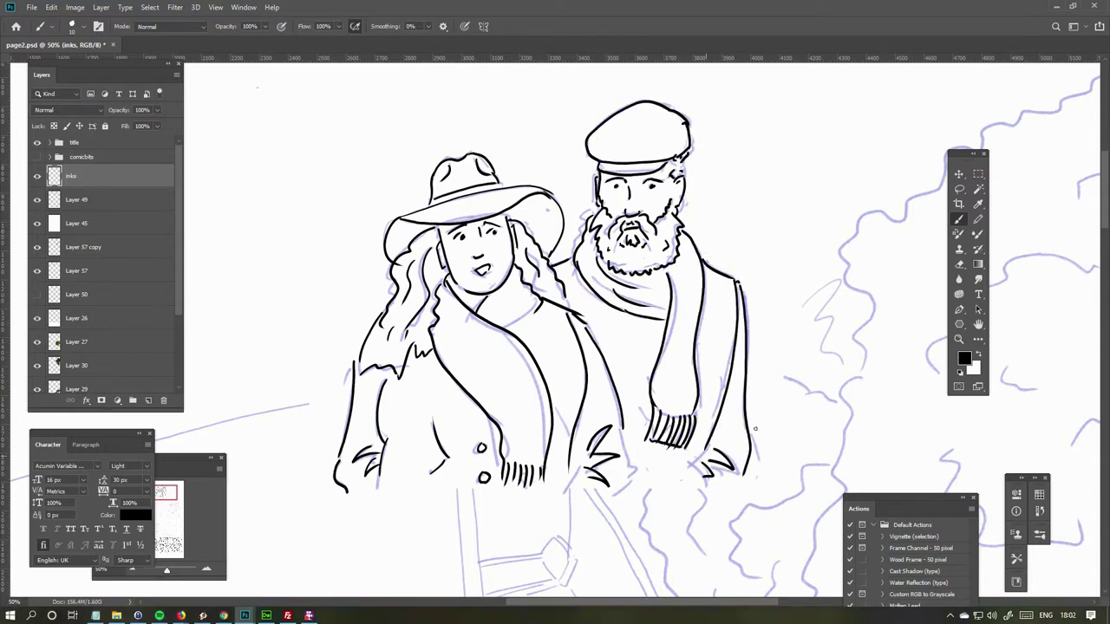
# Show the comicbits group and extend both figures' coat lines down to the panel border.
pyautogui.click(37, 156)
pyautogui.moveTo(625, 429); pyautogui.dragTo(633, 480)
pyautogui.moveTo(694, 446); pyautogui.dragTo(704, 482)
pyautogui.moveTo(562, 465); pyautogui.dragTo(580, 487)
# Hide the Layer 49 sketch and redraw the man's scarf longer, with folds and a fringe near the panel border.
pyautogui.click(37, 199)
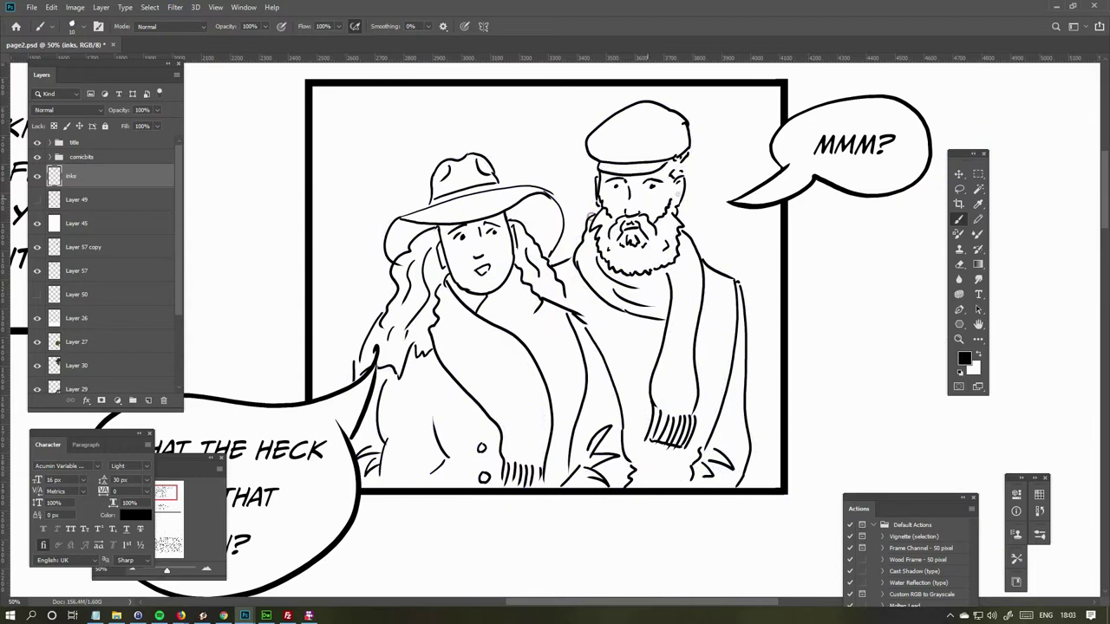
pyautogui.moveTo(637, 279); pyautogui.dragTo(667, 269)
pyautogui.moveTo(668, 279); pyautogui.dragTo(684, 351)
pyautogui.moveTo(666, 401); pyautogui.dragTo(696, 479)
pyautogui.moveTo(652, 444); pyautogui.dragTo(655, 485)
pyautogui.moveTo(668, 448); pyautogui.dragTo(668, 453)
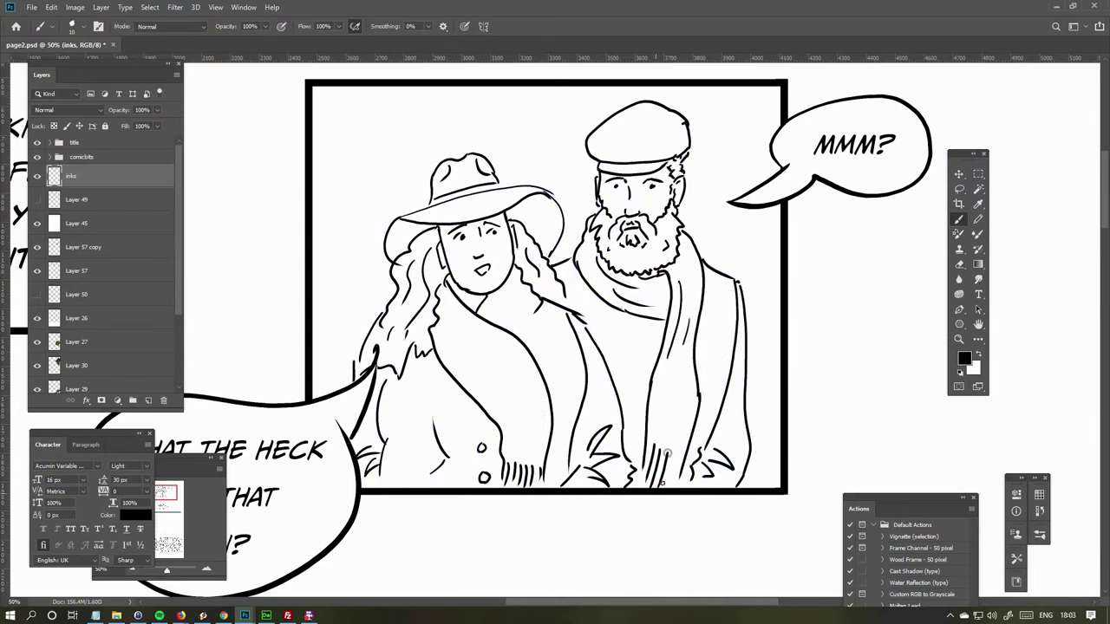
# Ink the woman's face, wavy hair and collar in the panel with the INSCRIPTION speech bubble.
pyautogui.press('h')
pyautogui.moveTo(667, 364)
pyautogui.mouseDown()
pyautogui.moveTo(781, 555)
pyautogui.moveTo(669, 280)
pyautogui.moveTo(619, 302)
pyautogui.mouseUp()
pyautogui.moveTo(612, 332); pyautogui.dragTo(631, 329)
pyautogui.moveTo(652, 284); pyautogui.dragTo(638, 347)
pyautogui.moveTo(581, 299); pyautogui.dragTo(642, 351)
pyautogui.moveTo(647, 278); pyautogui.dragTo(706, 368)
pyautogui.moveTo(568, 284); pyautogui.dragTo(541, 445)
pyautogui.moveTo(566, 311); pyautogui.dragTo(548, 395)
pyautogui.moveTo(586, 337); pyautogui.dragTo(628, 383)
pyautogui.moveTo(656, 323); pyautogui.dragTo(678, 368)
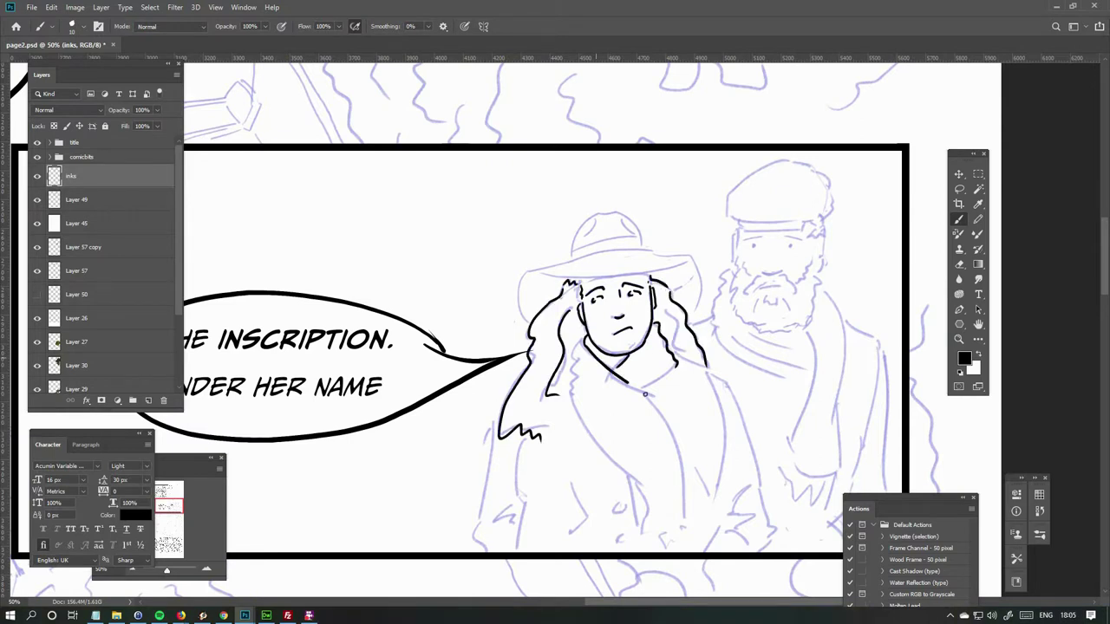
# Ink the woman's fringed scarf and wide-brimmed hat in the INSCRIPTION panel.
pyautogui.moveTo(571, 341); pyautogui.dragTo(581, 408)
pyautogui.moveTo(652, 399); pyautogui.dragTo(685, 548)
pyautogui.moveTo(572, 405); pyautogui.dragTo(650, 548)
pyautogui.moveTo(642, 525); pyautogui.dragTo(668, 552)
pyautogui.moveTo(555, 276); pyautogui.dragTo(691, 260)
pyautogui.moveTo(575, 253)
pyautogui.mouseDown()
pyautogui.moveTo(593, 217)
pyautogui.moveTo(645, 243)
pyautogui.mouseUp()
pyautogui.moveTo(690, 262); pyautogui.dragTo(697, 307)
pyautogui.moveTo(536, 270); pyautogui.dragTo(521, 326)
# Ink the woman's coat in the INSCRIPTION panel with its lapel, outer edges, sleeves and cuff creases.
pyautogui.moveTo(598, 411); pyautogui.dragTo(559, 286)
pyautogui.moveTo(626, 227); pyautogui.dragTo(685, 382)
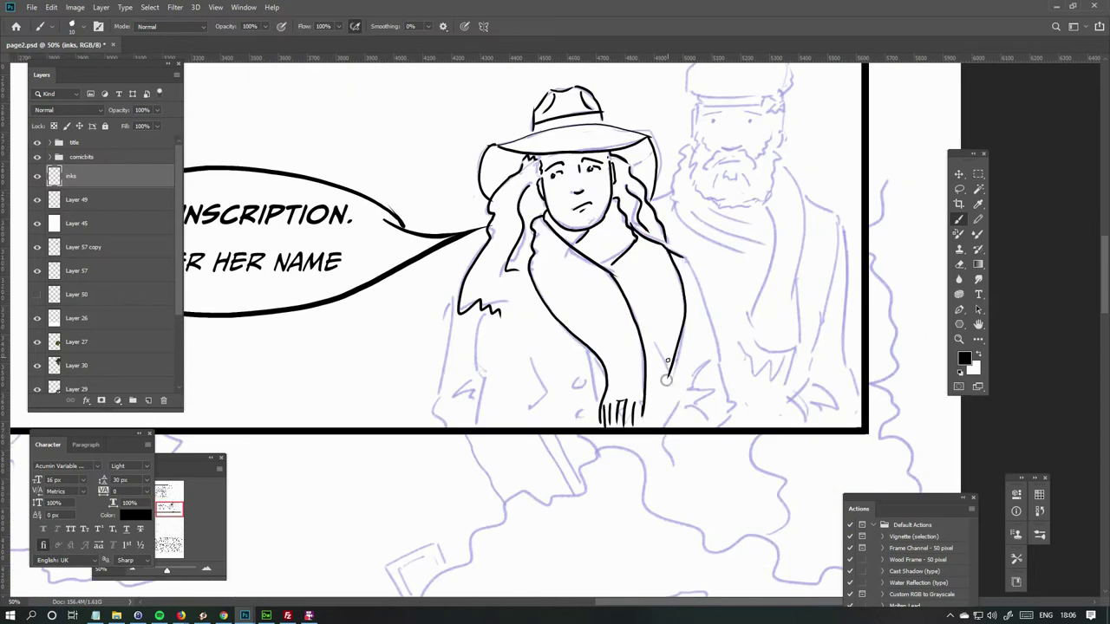
pyautogui.moveTo(676, 258); pyautogui.dragTo(736, 399)
pyautogui.moveTo(656, 365); pyautogui.dragTo(717, 428)
pyautogui.moveTo(491, 312); pyautogui.dragTo(475, 427)
pyautogui.moveTo(530, 359); pyautogui.dragTo(548, 409)
pyautogui.moveTo(458, 300); pyautogui.dragTo(436, 425)
pyautogui.moveTo(458, 378); pyautogui.dragTo(479, 399)
# Ink the man's eyes, moustache, beard and ear in the INSCRIPTION panel.
pyautogui.press('h')
pyautogui.moveTo(559, 286); pyautogui.dragTo(471, 312)
pyautogui.click(572, 279)
pyautogui.click(612, 279)
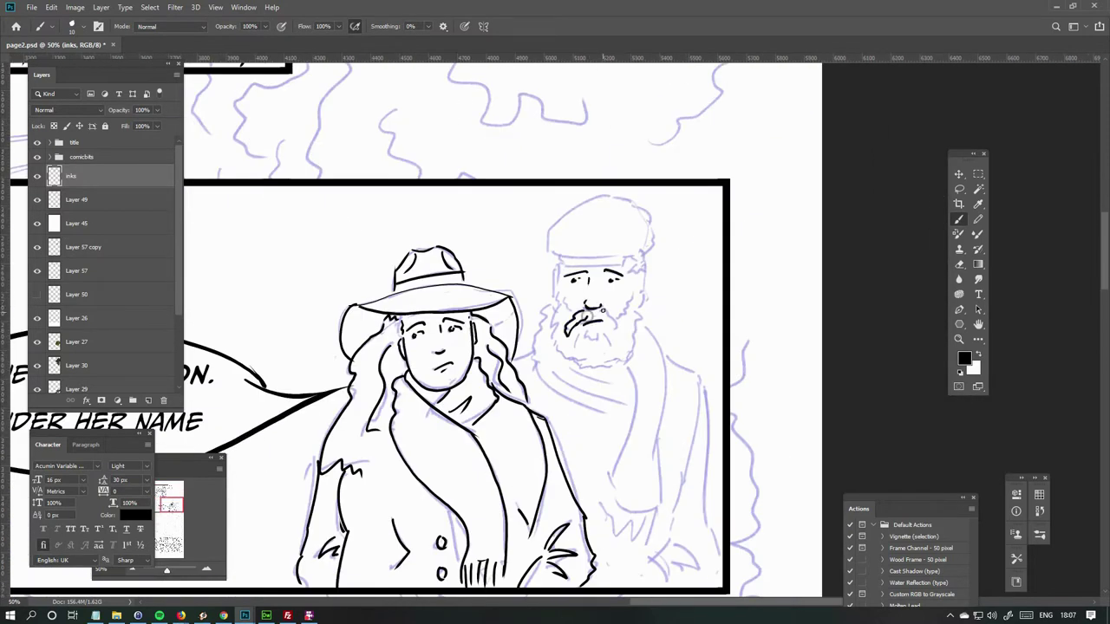
pyautogui.moveTo(598, 310); pyautogui.dragTo(582, 325)
pyautogui.moveTo(602, 309); pyautogui.dragTo(619, 322)
pyautogui.moveTo(579, 328); pyautogui.dragTo(598, 347)
pyautogui.moveTo(645, 307); pyautogui.dragTo(635, 334)
pyautogui.moveTo(555, 303); pyautogui.dragTo(573, 368)
pyautogui.moveTo(645, 328); pyautogui.dragTo(626, 362)
pyautogui.moveTo(575, 367); pyautogui.dragTo(598, 371)
pyautogui.moveTo(633, 295); pyautogui.dragTo(623, 312)
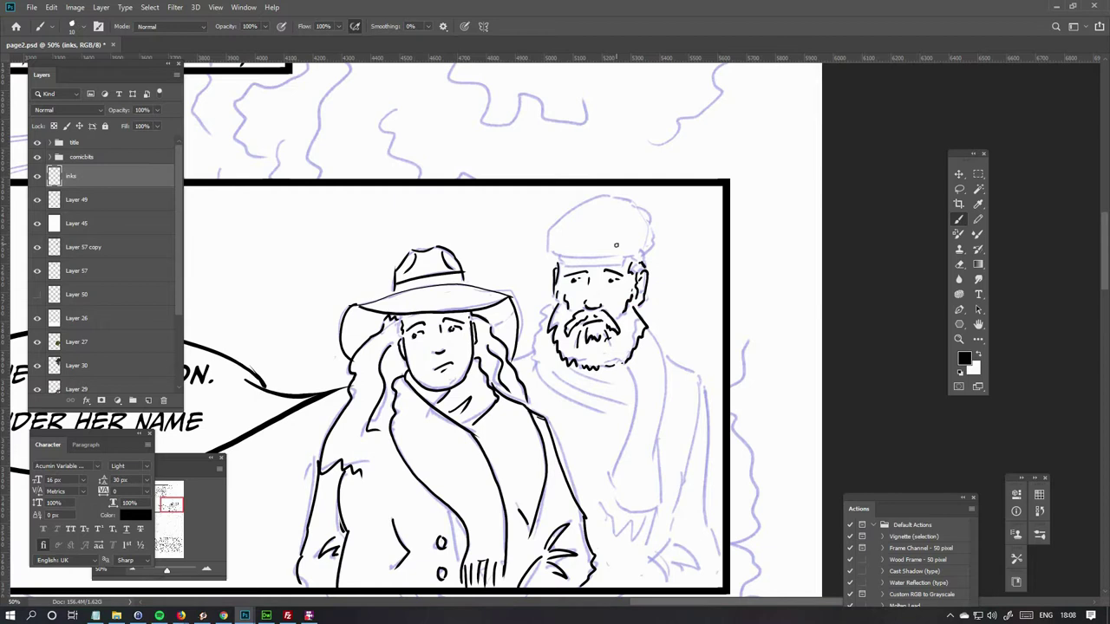
# Ink the man's cap, scarf and coat in the INSCRIPTION panel.
pyautogui.click(958, 174)
pyautogui.click(958, 219)
pyautogui.press('h')
pyautogui.moveTo(649, 297); pyautogui.dragTo(628, 398)
pyautogui.scroll(1, 497, 82)
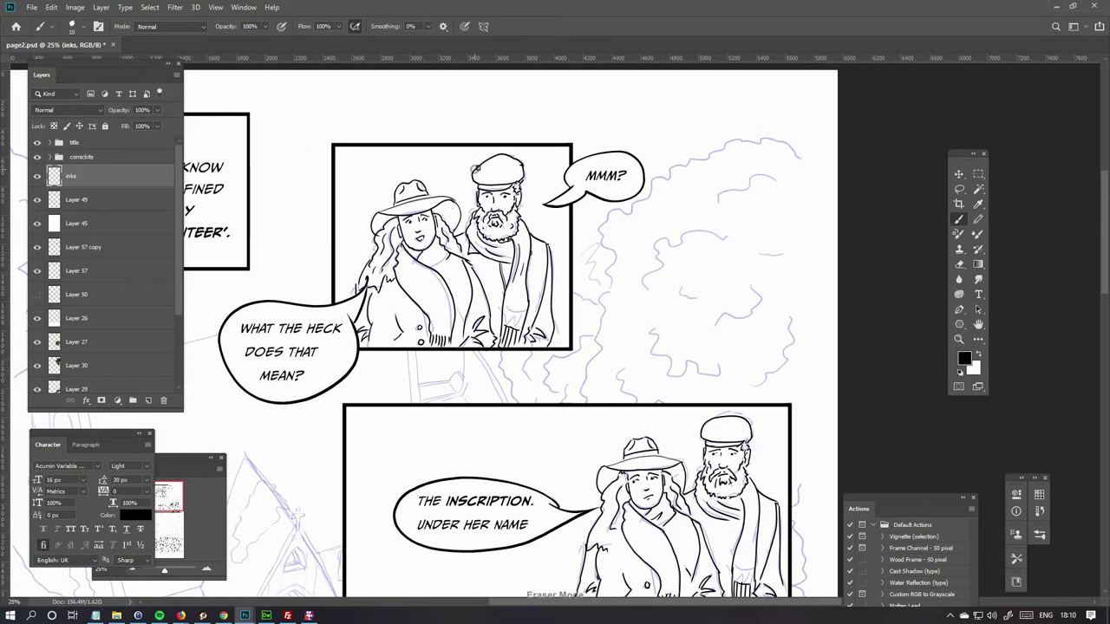
pyautogui.scroll(1, 518, 184)
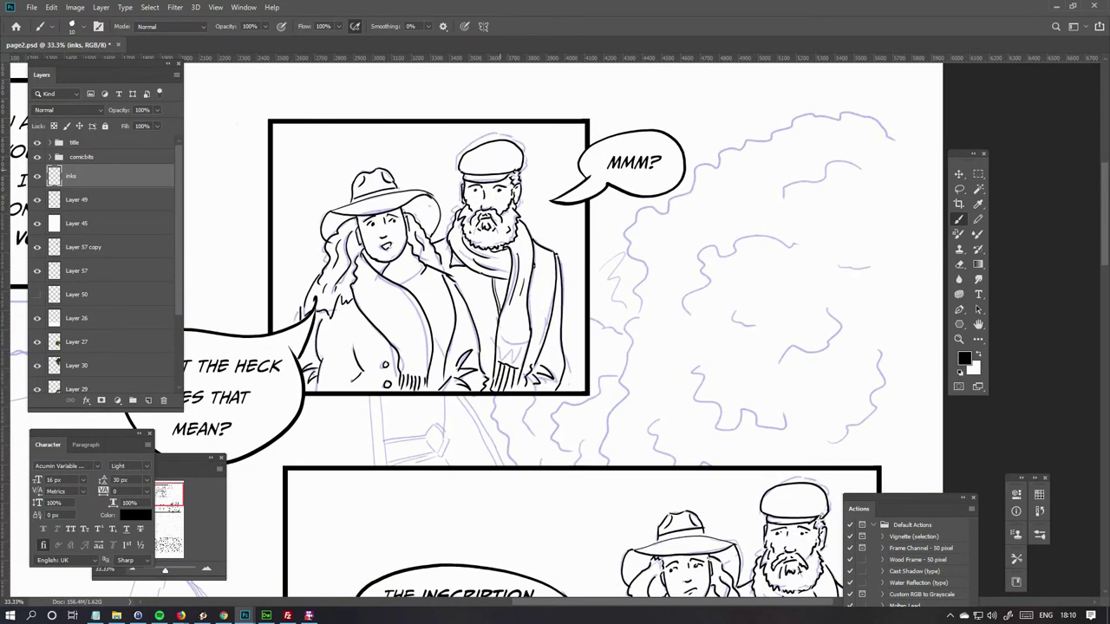
# Check the inked couple in both panels, up close and with the Layer 49 sketch hidden.
pyautogui.moveTo(518, 184); pyautogui.dragTo(410, 144)
pyautogui.click(959, 175)
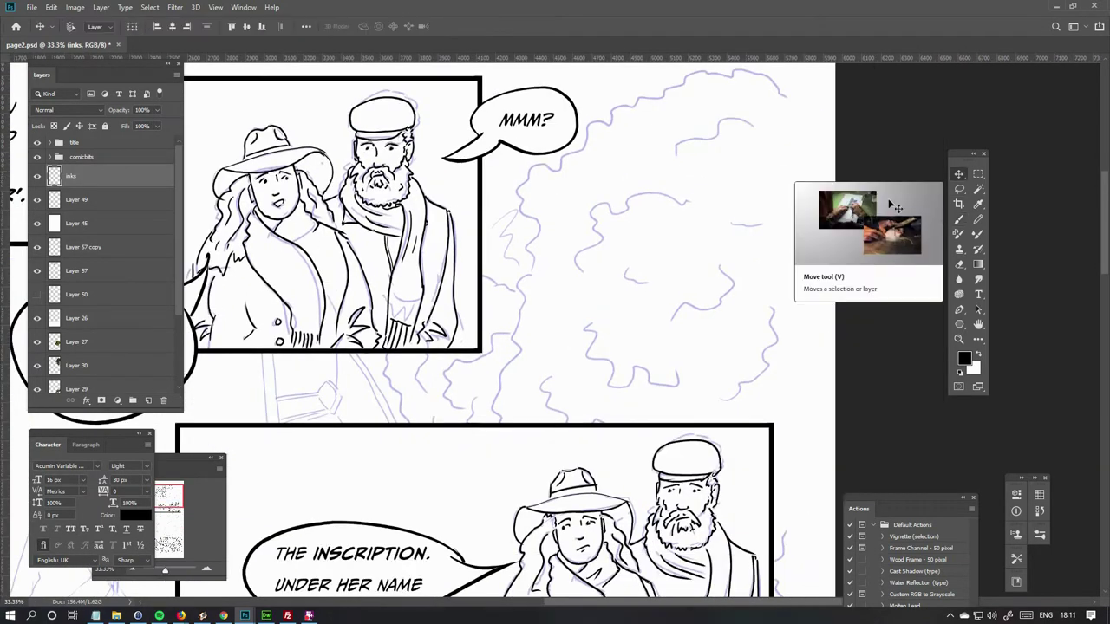
pyautogui.press('b')
pyautogui.scroll(2, 282, 91)
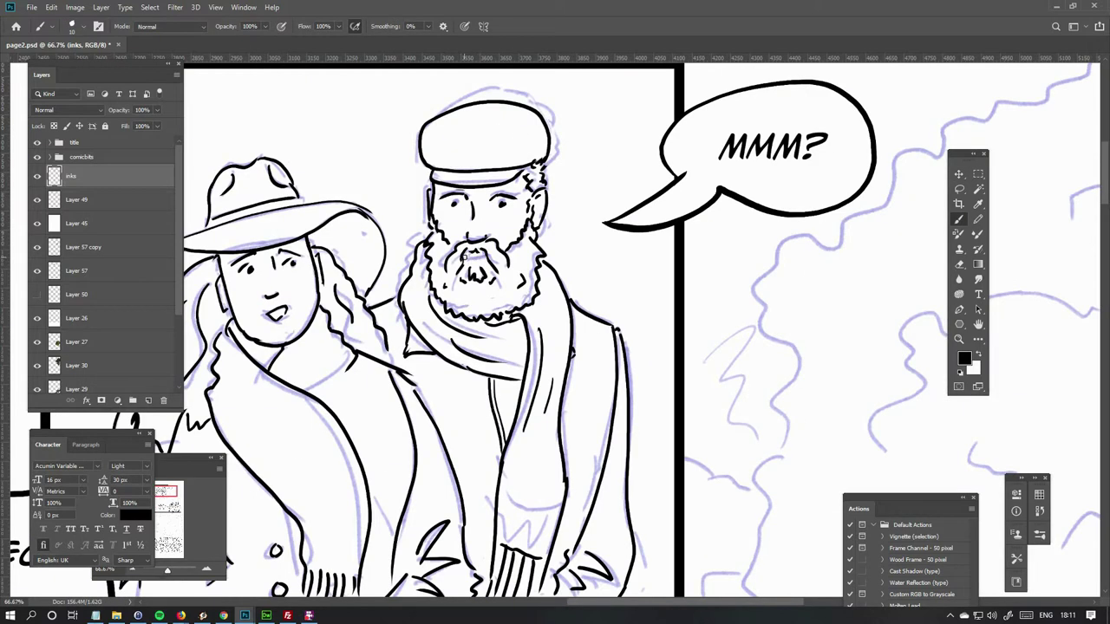
pyautogui.scroll(-3, 702, 379)
pyautogui.scroll(3, 714, 356)
pyautogui.click(959, 174)
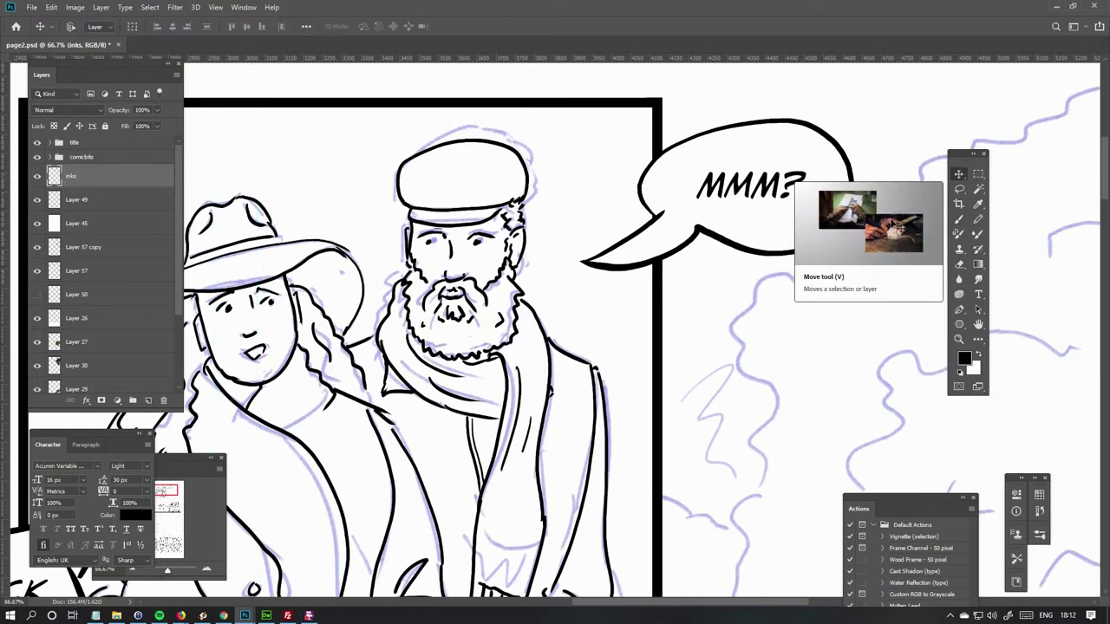
pyautogui.scroll(-3, 468, 221)
pyautogui.scroll(2, 512, 520)
pyautogui.press('b')
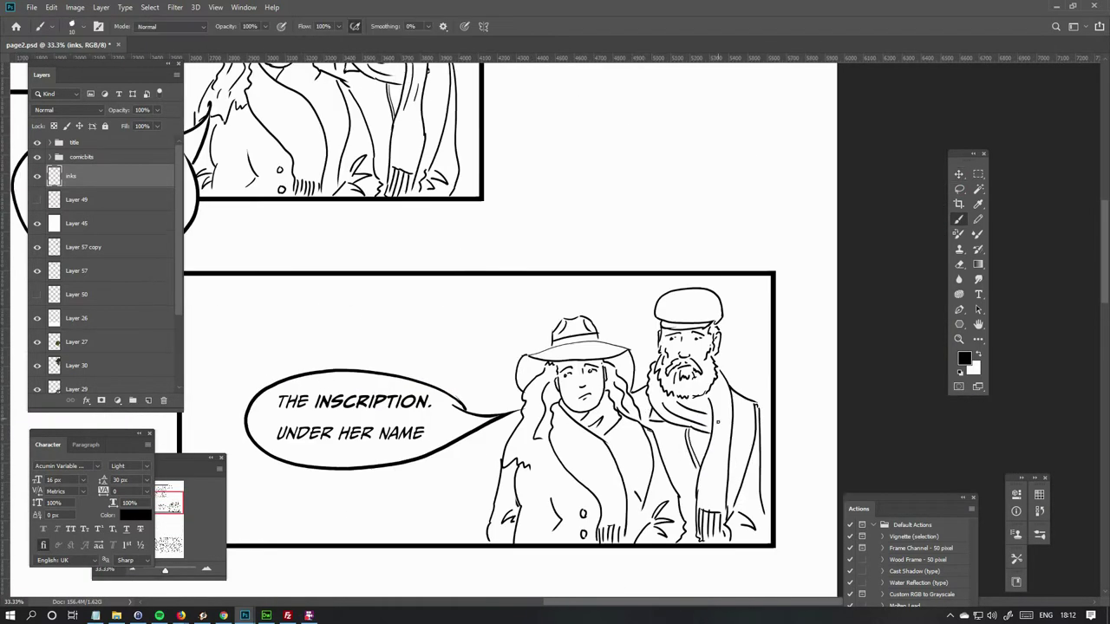
pyautogui.scroll(-2, 650, 407)
pyautogui.scroll(2, 716, 349)
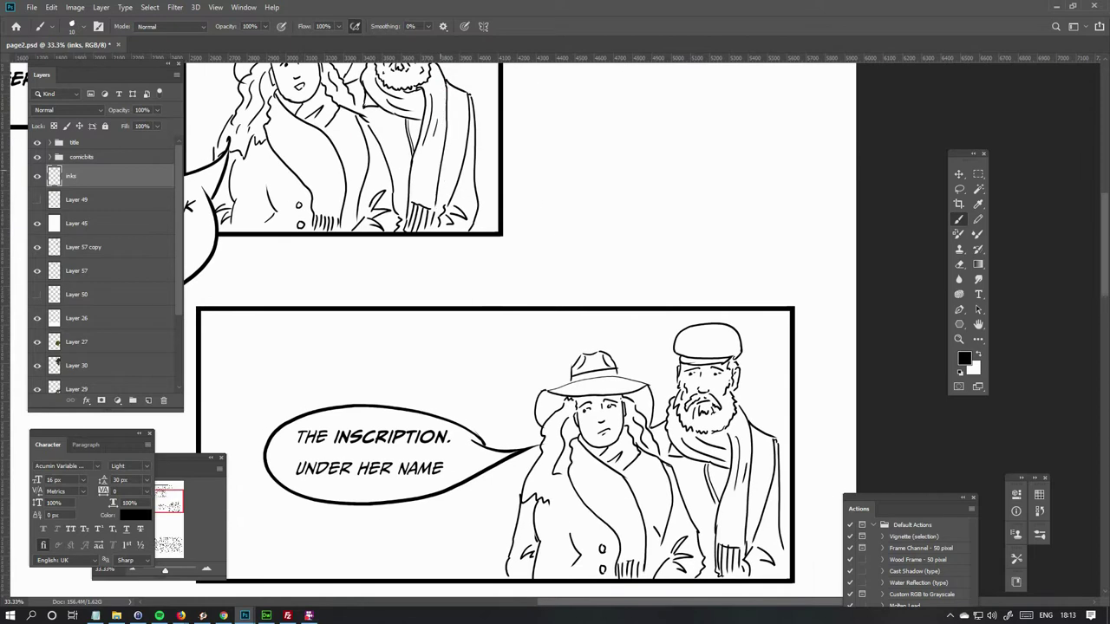
pyautogui.scroll(-2, 520, 347)
# Show Layer 49 and ink the church porch's roof slope and gable edges with straight lines.
pyautogui.click(37, 199)
pyautogui.scroll(2, 543, 400)
pyautogui.moveTo(542, 400); pyautogui.dragTo(548, 377)
pyautogui.click(438, 105)
pyautogui.keyDown('shift'); pyautogui.click(379, 283); pyautogui.keyUp('shift')
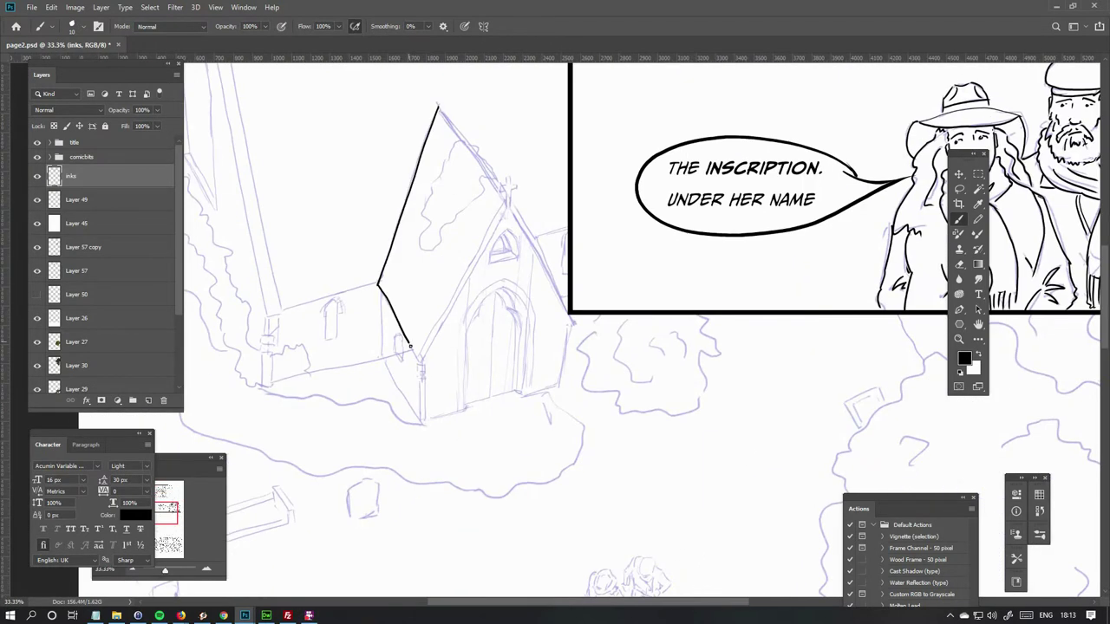
pyautogui.keyDown('shift'); pyautogui.click(419, 365); pyautogui.keyUp('shift')
pyautogui.keyDown('shift'); pyautogui.click(506, 204); pyautogui.keyUp('shift')
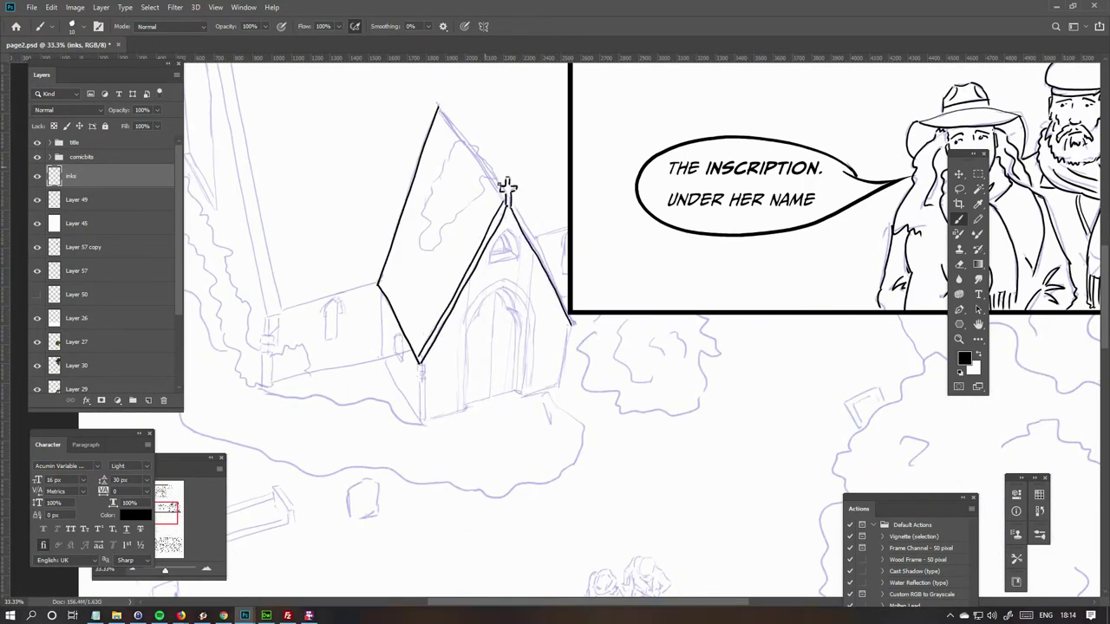
# Ink the porch roof's ridge, the ragged patch of growth on its slope and the bush at its corner.
pyautogui.moveTo(439, 107); pyautogui.dragTo(505, 201)
pyautogui.moveTo(464, 142)
pyautogui.mouseDown()
pyautogui.moveTo(438, 178)
pyautogui.moveTo(482, 182)
pyautogui.mouseUp()
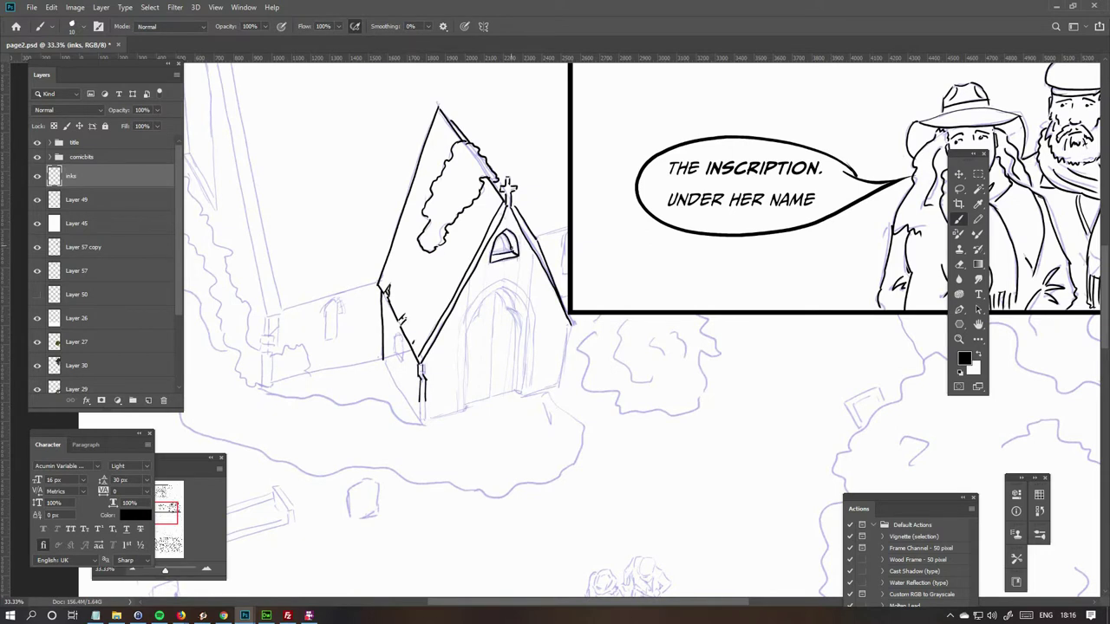
pyautogui.moveTo(454, 409); pyautogui.dragTo(404, 415)
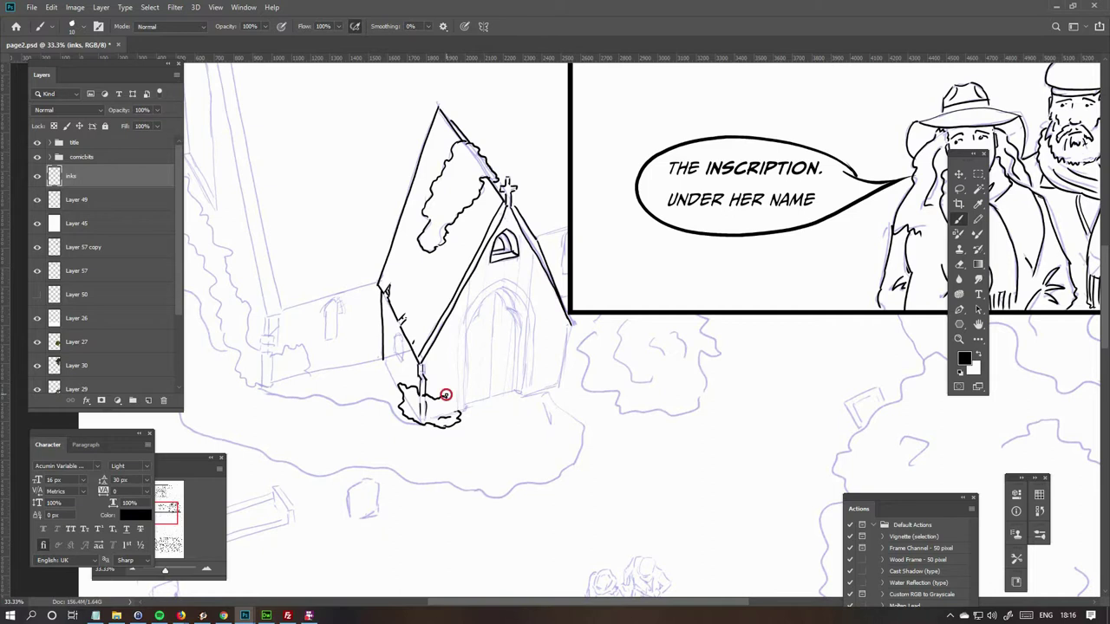
# Ink the porch's arched doorway, its base line and the vertical door planks.
pyautogui.moveTo(519, 294); pyautogui.dragTo(527, 395)
pyautogui.moveTo(466, 403); pyautogui.dragTo(560, 385)
pyautogui.moveTo(496, 292); pyautogui.dragTo(492, 396)
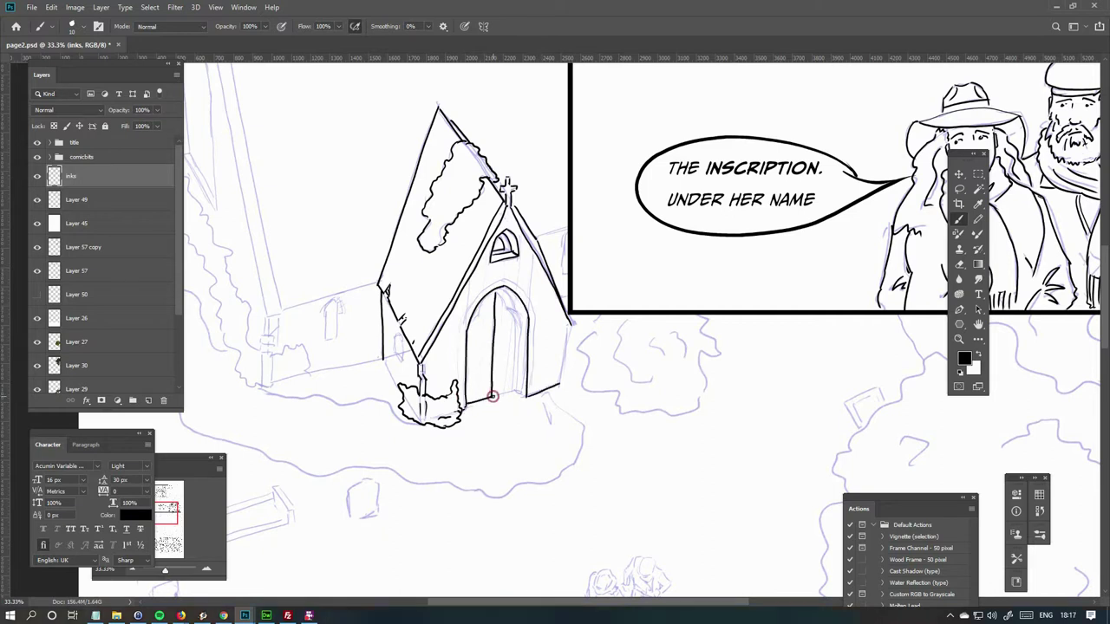
pyautogui.moveTo(510, 311); pyautogui.dragTo(520, 396)
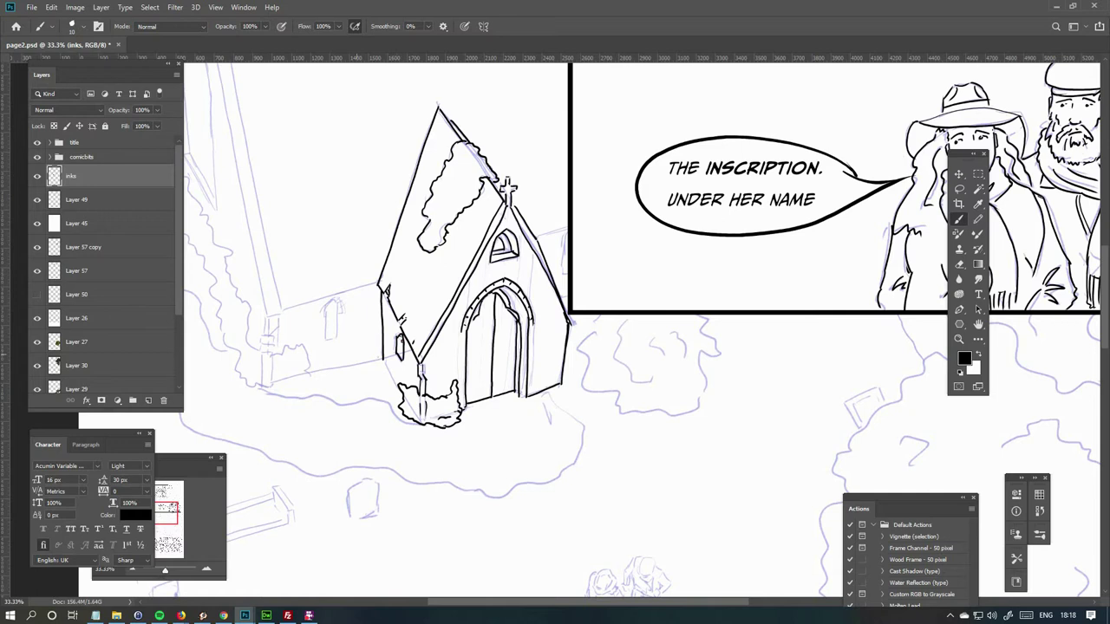
# Ink the church's main roof with its sloping gable edge, long ridge and far end between the panels.
pyautogui.hotkey('ctrl', '-')
pyautogui.press('super')
pyautogui.press('Escape')
pyautogui.hotkey('ctrl', '-')
pyautogui.hotkey('ctrl', '-')
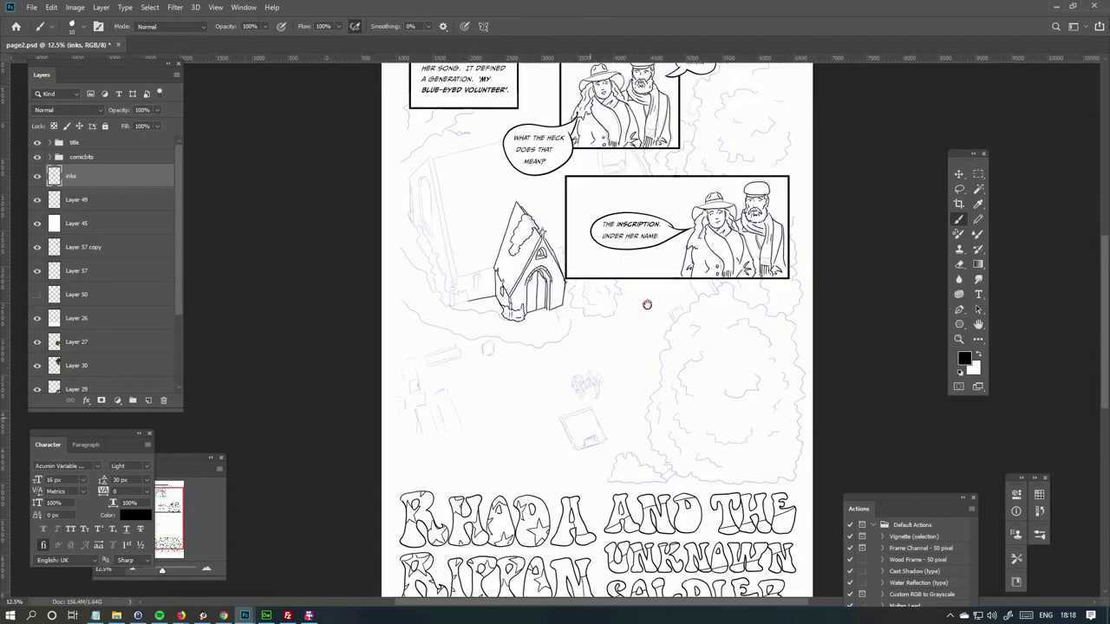
pyautogui.hotkey('ctrl', '+')
pyautogui.moveTo(356, 222)
pyautogui.mouseDown()
pyautogui.moveTo(378, 387)
pyautogui.moveTo(327, 152)
pyautogui.mouseUp()
pyautogui.moveTo(330, 154); pyautogui.dragTo(472, 122)
pyautogui.moveTo(607, 260); pyautogui.dragTo(503, 286)
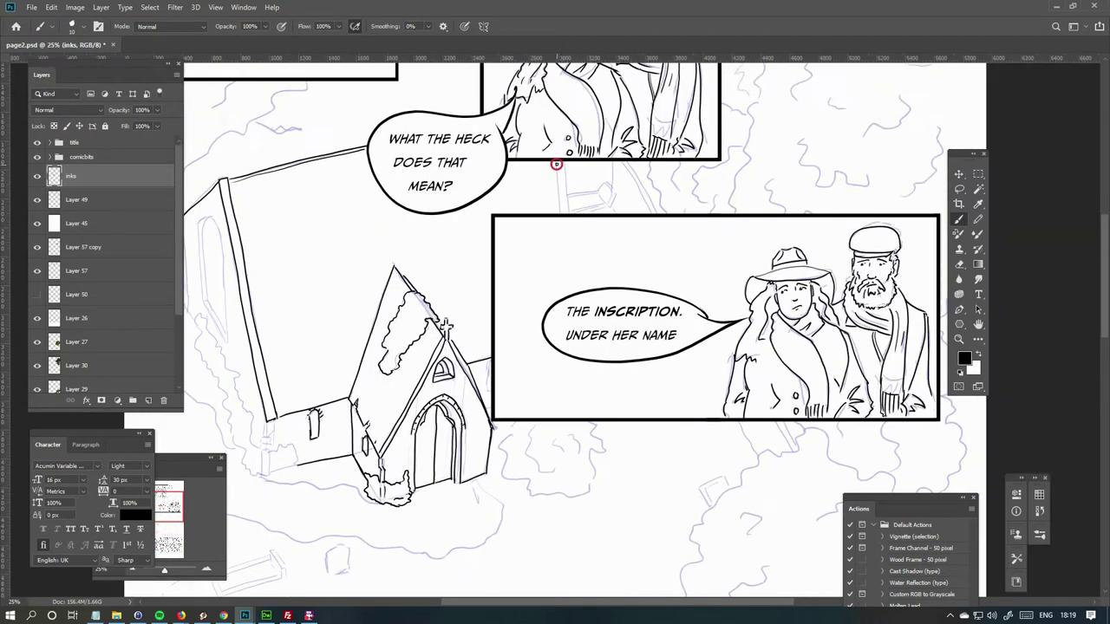
pyautogui.moveTo(562, 157); pyautogui.dragTo(566, 213)
# Ink the ivy along the church's end wall, the wall's outer edge and its tall arched window.
pyautogui.moveTo(503, 286); pyautogui.dragTo(612, 239)
pyautogui.moveTo(378, 399)
pyautogui.mouseDown()
pyautogui.moveTo(415, 427)
pyautogui.moveTo(329, 338)
pyautogui.moveTo(375, 406)
pyautogui.mouseUp()
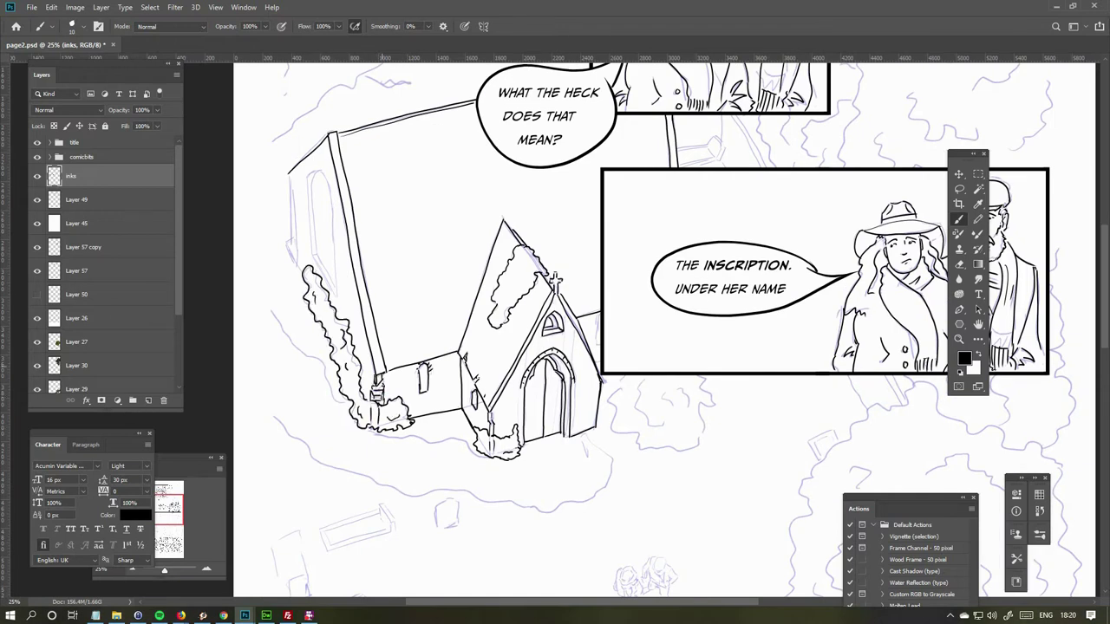
pyautogui.moveTo(289, 169); pyautogui.dragTo(296, 274)
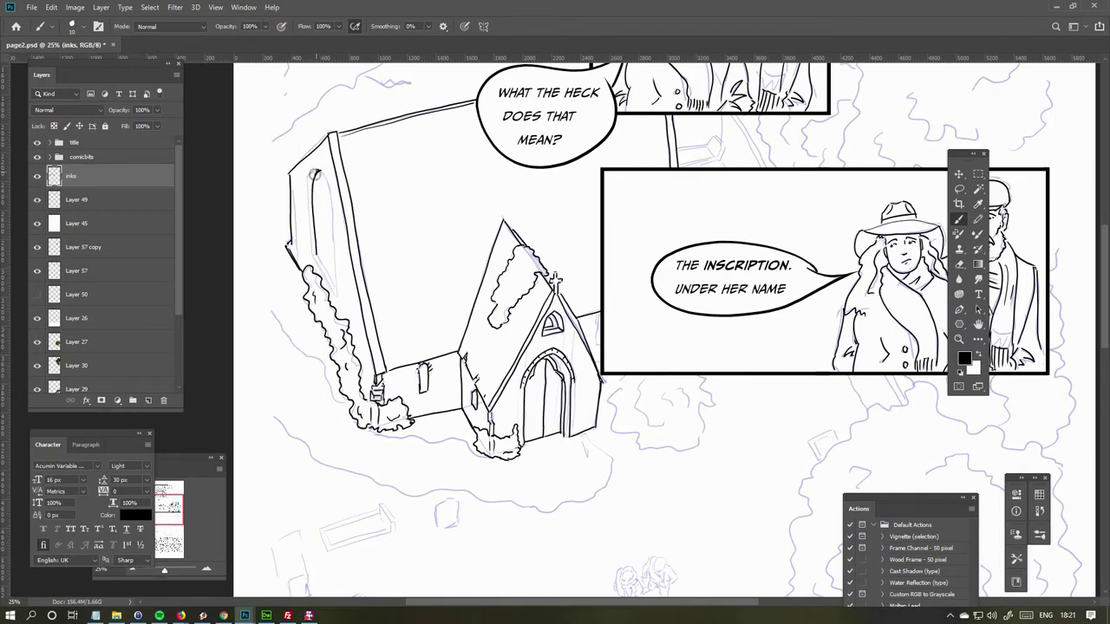
pyautogui.moveTo(520, 260); pyautogui.dragTo(433, 290)
# Ink the small structure visible between the two panels and the curved ground edge around the church.
pyautogui.moveTo(619, 170); pyautogui.dragTo(639, 191)
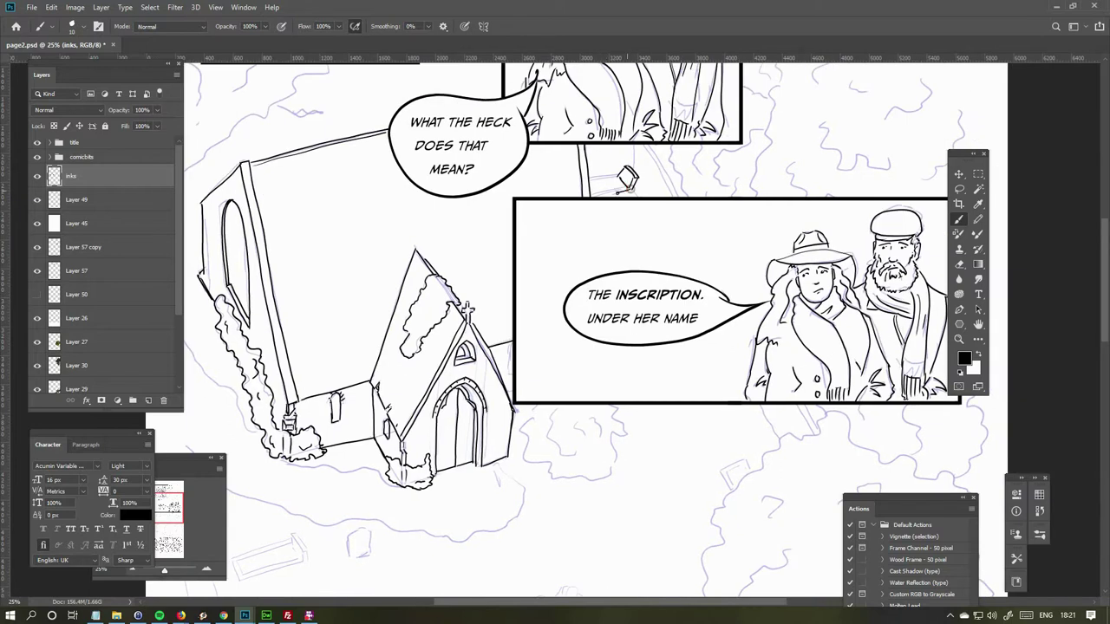
pyautogui.scroll(-2, 596, 140)
pyautogui.scroll(3, 453, 343)
pyautogui.moveTo(612, 326)
pyautogui.mouseDown()
pyautogui.moveTo(638, 382)
pyautogui.moveTo(288, 310)
pyautogui.mouseUp()
pyautogui.hscroll(2, 510, 274)
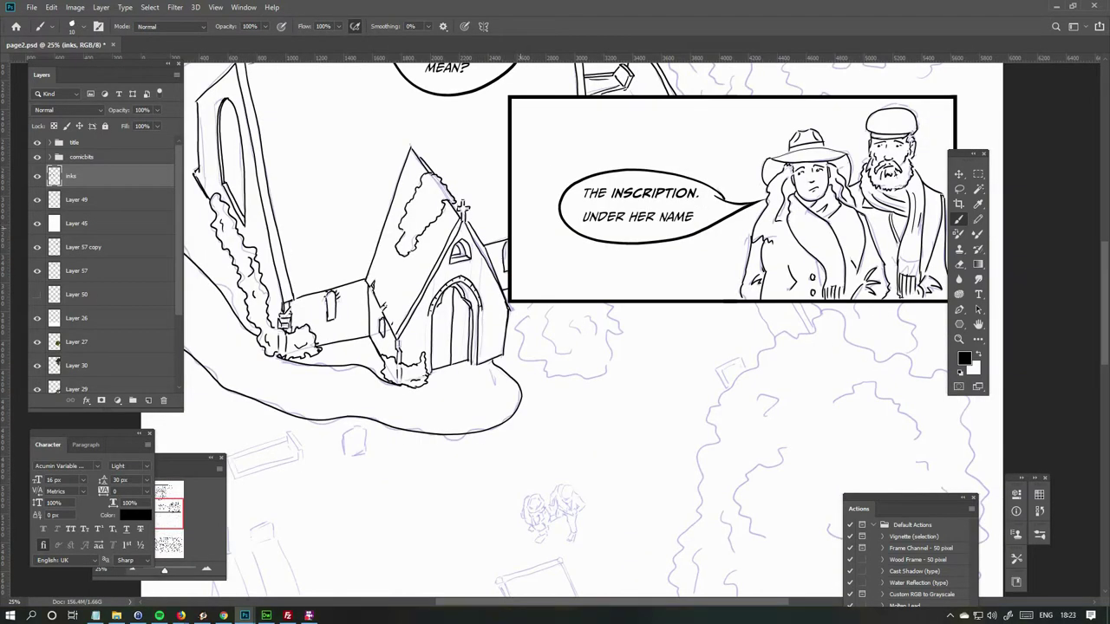
# Ink the two small figures seen from above in the churchyard.
pyautogui.scroll(-1, 523, 140)
pyautogui.scroll(3, 555, 329)
pyautogui.scroll(2, 538, 391)
pyautogui.moveTo(482, 186); pyautogui.dragTo(507, 200)
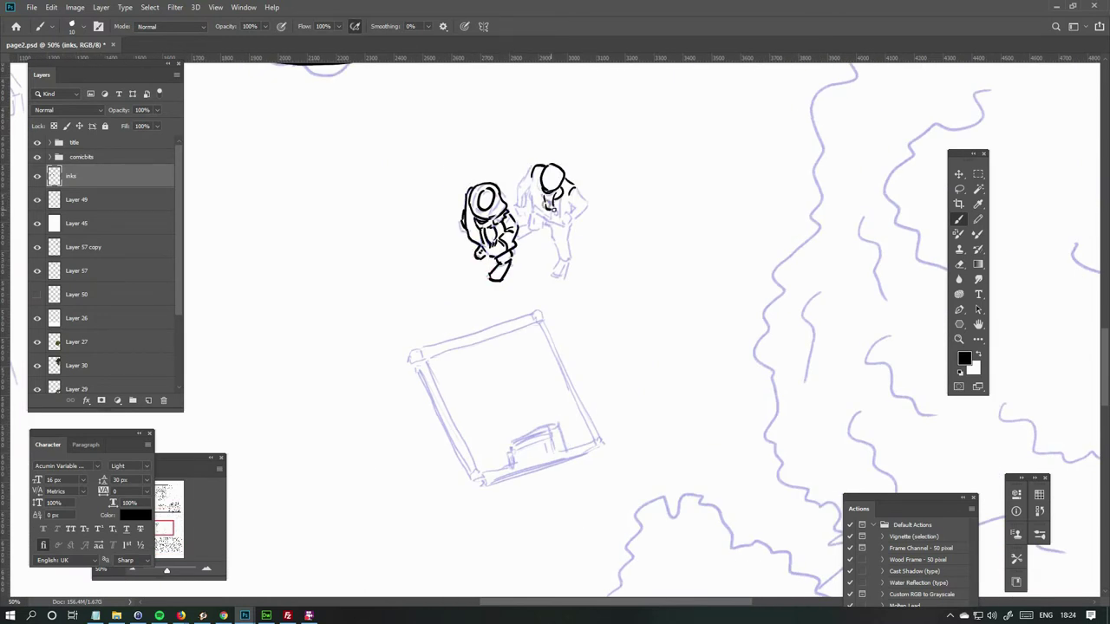
pyautogui.moveTo(528, 182); pyautogui.dragTo(529, 215)
pyautogui.moveTo(531, 208); pyautogui.dragTo(574, 209)
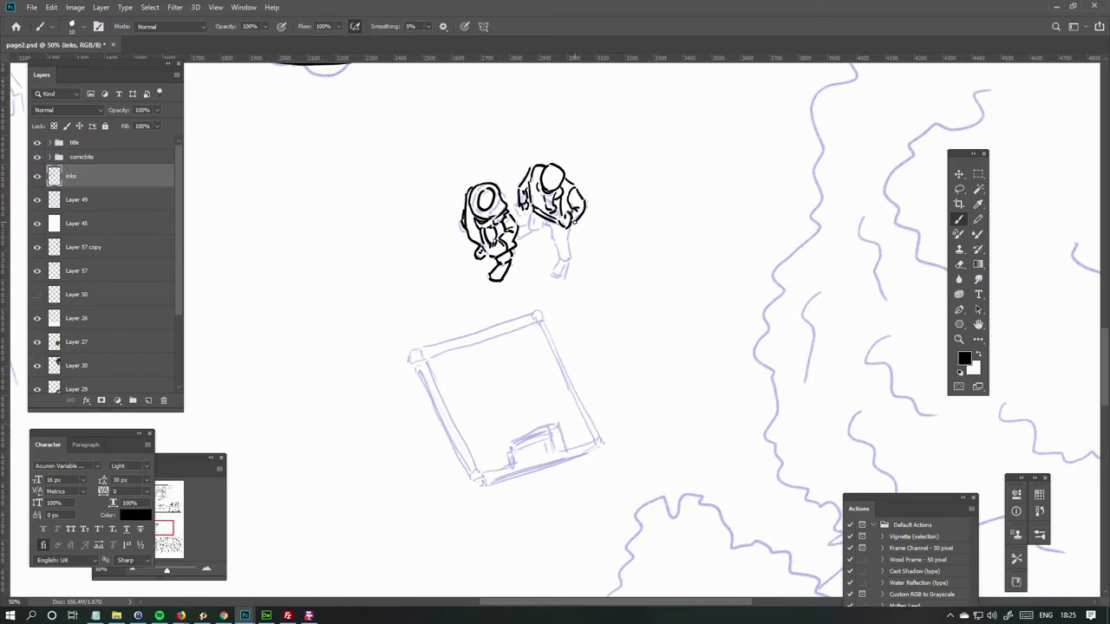
# Ink the square grave plot below the figures with its double border, corner posts and headstone.
pyautogui.moveTo(567, 265); pyautogui.dragTo(650, 179)
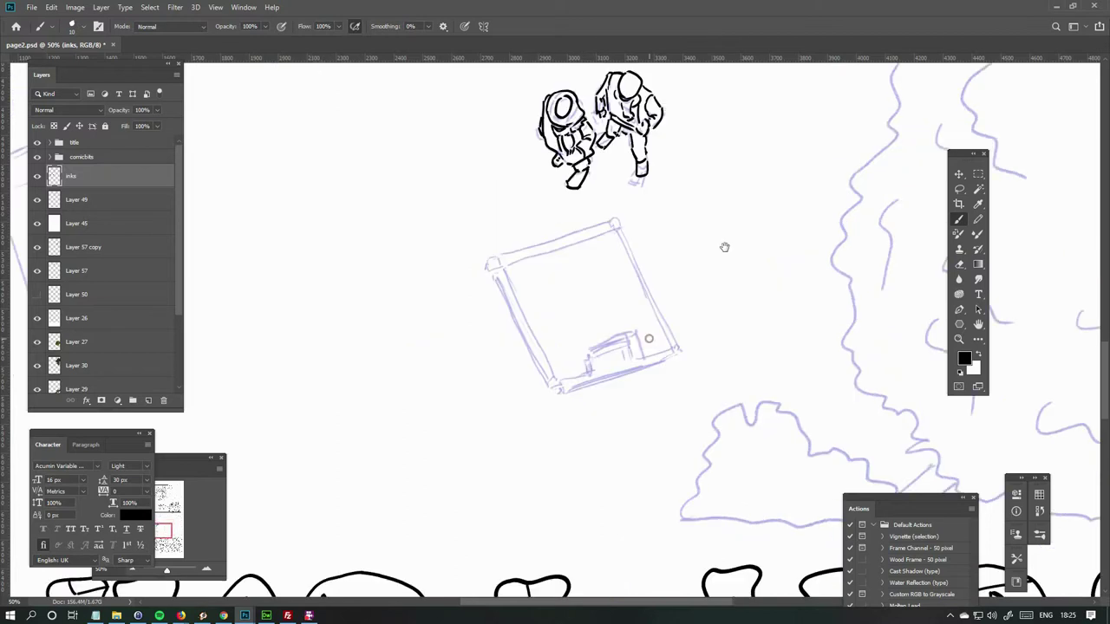
pyautogui.moveTo(497, 267)
pyautogui.mouseDown()
pyautogui.moveTo(621, 231)
pyautogui.moveTo(562, 392)
pyautogui.mouseUp()
pyautogui.moveTo(623, 232); pyautogui.dragTo(683, 361)
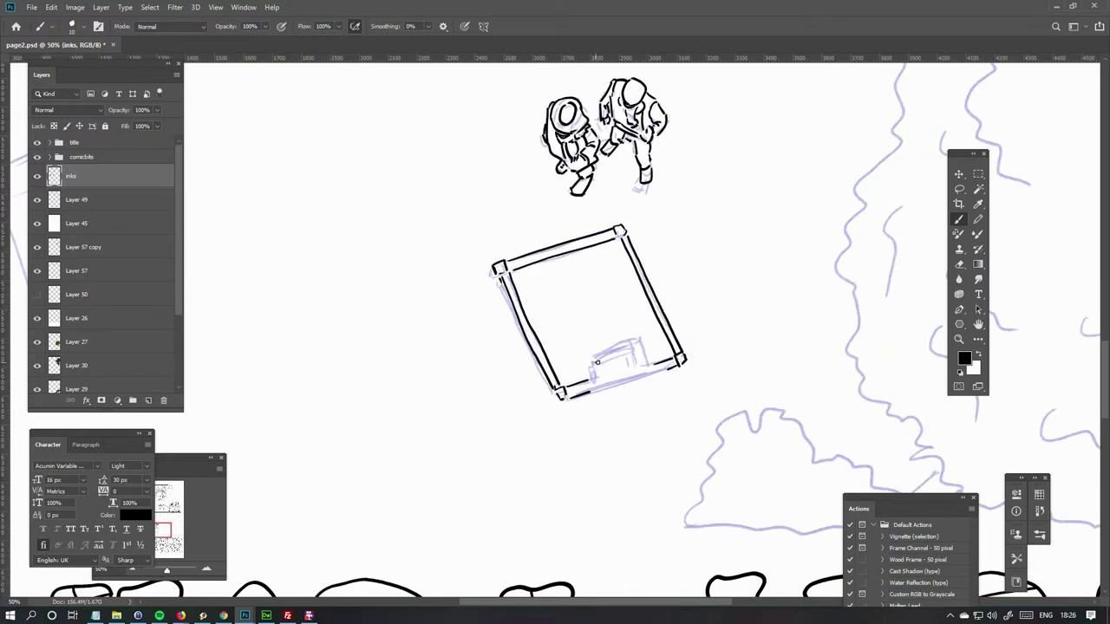
pyautogui.moveTo(596, 363)
pyautogui.mouseDown()
pyautogui.moveTo(646, 351)
pyautogui.moveTo(486, 260)
pyautogui.moveTo(435, 194)
pyautogui.moveTo(520, 260)
pyautogui.mouseUp()
# Ink the cluster of graves and headstones near the page edge.
pyautogui.press('h')
pyautogui.moveTo(486, 208); pyautogui.dragTo(581, 217)
pyautogui.press('h')
pyautogui.moveTo(555, 260)
pyautogui.mouseDown()
pyautogui.moveTo(511, 286)
pyautogui.moveTo(501, 382)
pyautogui.mouseUp()
pyautogui.moveTo(512, 291); pyautogui.dragTo(537, 372)
pyautogui.moveTo(423, 295); pyautogui.dragTo(451, 286)
pyautogui.moveTo(425, 320); pyautogui.dragTo(442, 386)
pyautogui.moveTo(453, 316); pyautogui.dragTo(482, 388)
pyautogui.moveTo(378, 299); pyautogui.dragTo(401, 337)
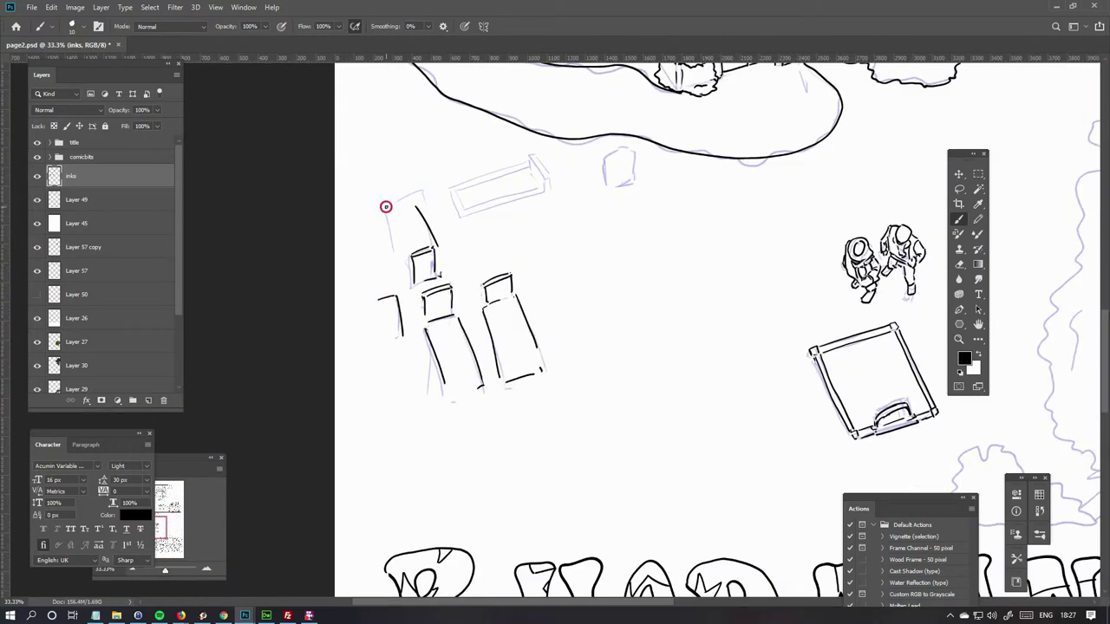
pyautogui.moveTo(386, 206); pyautogui.dragTo(408, 252)
# Ink the long box tomb and the small headstone below the church.
pyautogui.moveTo(460, 195); pyautogui.dragTo(546, 156)
pyautogui.moveTo(456, 173); pyautogui.dragTo(529, 217)
pyautogui.moveTo(464, 221); pyautogui.dragTo(545, 193)
pyautogui.moveTo(460, 201); pyautogui.dragTo(472, 224)
pyautogui.moveTo(607, 152)
pyautogui.mouseDown()
pyautogui.moveTo(631, 189)
pyautogui.moveTo(631, 158)
pyautogui.mouseUp()
pyautogui.hotkey('ctrl', '-')
pyautogui.hotkey('ctrl', '-')
pyautogui.hotkey('ctrl', '-')
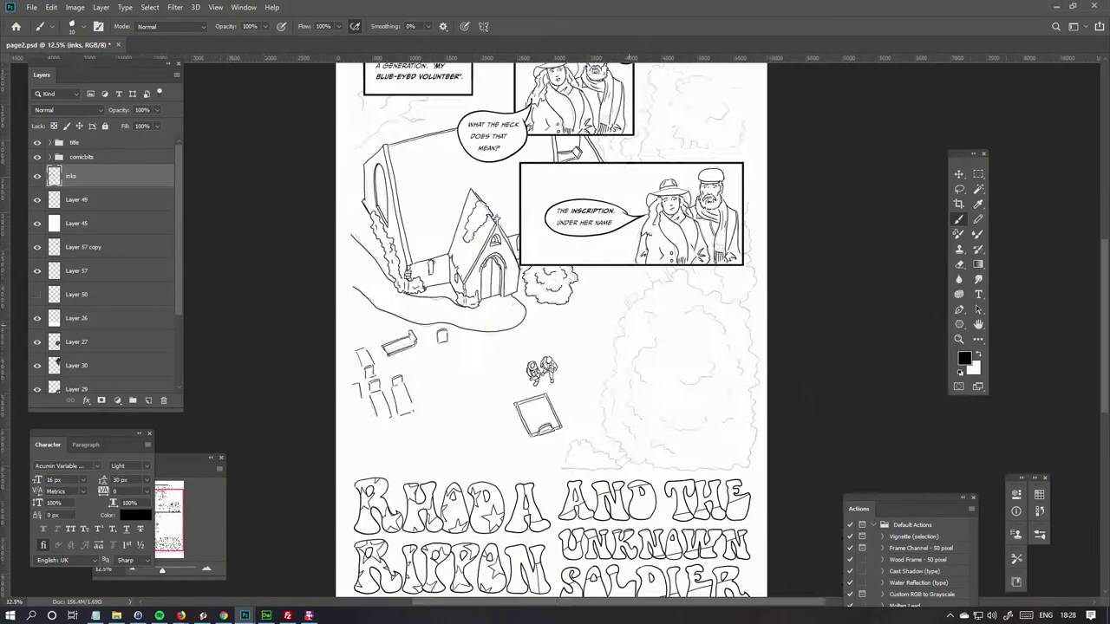
# Ink the scalloped outline of the large tree beside and between the two panels.
pyautogui.scroll(3, 726, 326)
pyautogui.moveTo(495, 241)
pyautogui.mouseDown()
pyautogui.moveTo(483, 260)
pyautogui.moveTo(528, 193)
pyautogui.mouseUp()
pyautogui.press('h')
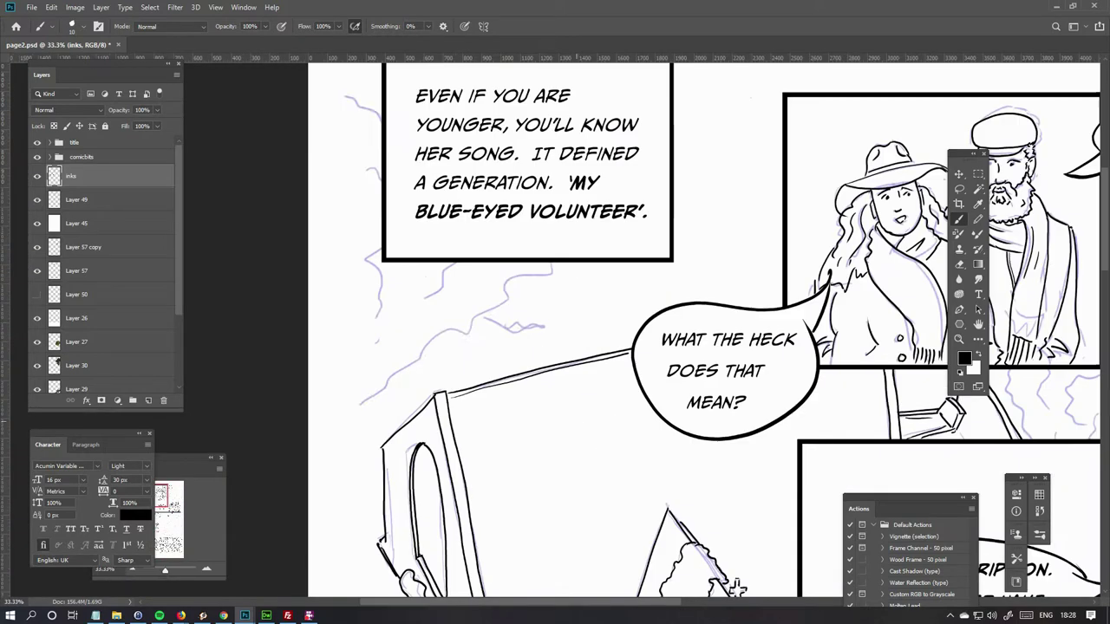
pyautogui.press('h')
pyautogui.moveTo(372, 217); pyautogui.dragTo(450, 318)
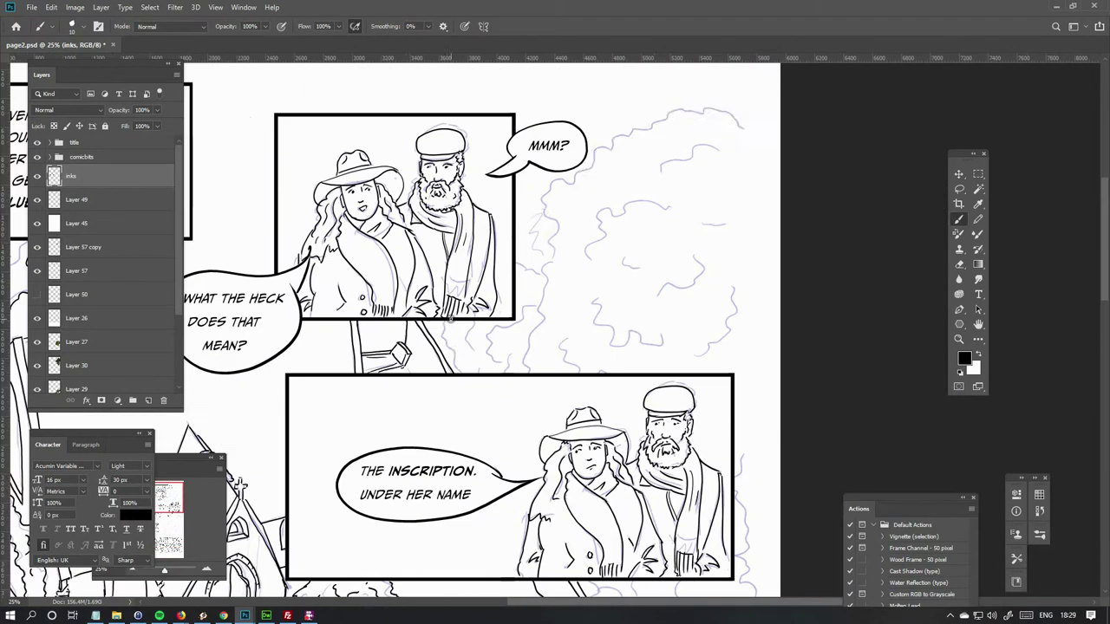
pyautogui.moveTo(646, 130); pyautogui.dragTo(746, 126)
pyautogui.moveTo(546, 210); pyautogui.dragTo(515, 245)
pyautogui.moveTo(650, 123); pyautogui.dragTo(543, 216)
pyautogui.moveTo(548, 235); pyautogui.dragTo(524, 372)
pyautogui.moveTo(486, 326); pyautogui.dragTo(470, 365)
# Ink the inner foliage clumps of the upper tree and the small bush above the title lettering.
pyautogui.moveTo(697, 258); pyautogui.dragTo(702, 297)
pyautogui.moveTo(586, 298); pyautogui.dragTo(680, 348)
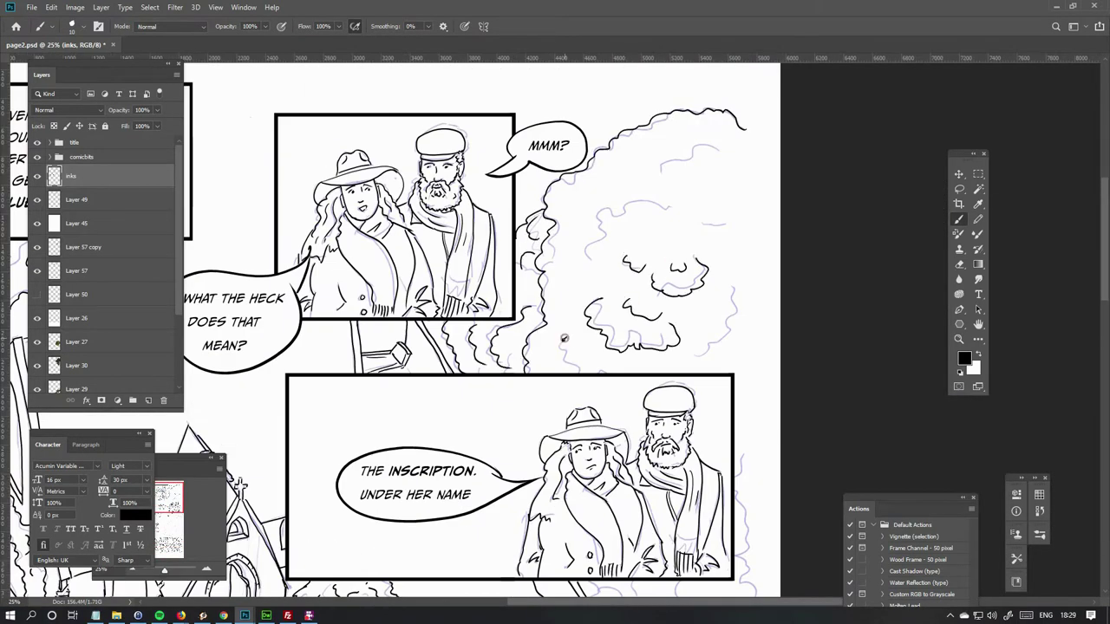
pyautogui.press('h')
pyautogui.moveTo(564, 338); pyautogui.dragTo(579, 348)
pyautogui.moveTo(562, 359)
pyautogui.mouseDown()
pyautogui.moveTo(445, 366)
pyautogui.moveTo(562, 369)
pyautogui.mouseUp()
pyautogui.moveTo(477, 328); pyautogui.dragTo(468, 355)
pyautogui.moveTo(524, 347)
pyautogui.mouseDown()
pyautogui.moveTo(498, 353)
pyautogui.moveTo(468, 413)
pyautogui.mouseUp()
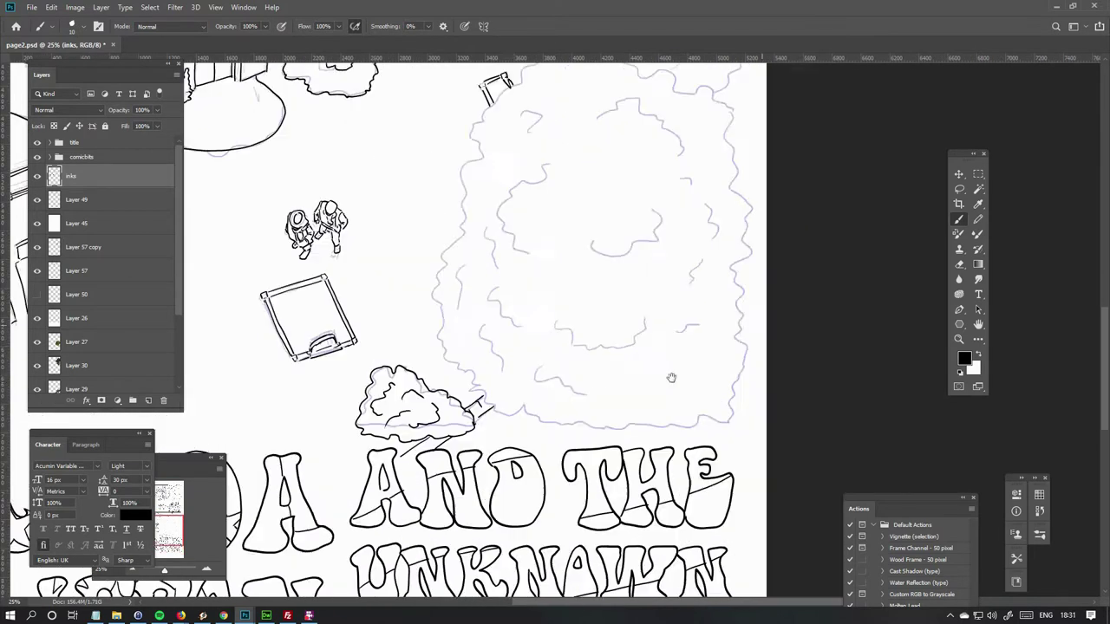
# Ink the scalloped outline of the big tree in the churchyard below the lower panel.
pyautogui.moveTo(737, 417); pyautogui.dragTo(490, 431)
pyautogui.moveTo(745, 212); pyautogui.dragTo(737, 395)
pyautogui.moveTo(607, 260); pyautogui.dragTo(607, 378)
pyautogui.moveTo(675, 174); pyautogui.dragTo(551, 200)
pyautogui.moveTo(555, 173)
pyautogui.mouseDown()
pyautogui.moveTo(460, 339)
pyautogui.moveTo(438, 494)
pyautogui.mouseUp()
# Ink the curved foliage clumps inside the big churchyard tree.
pyautogui.moveTo(698, 446); pyautogui.dragTo(659, 513)
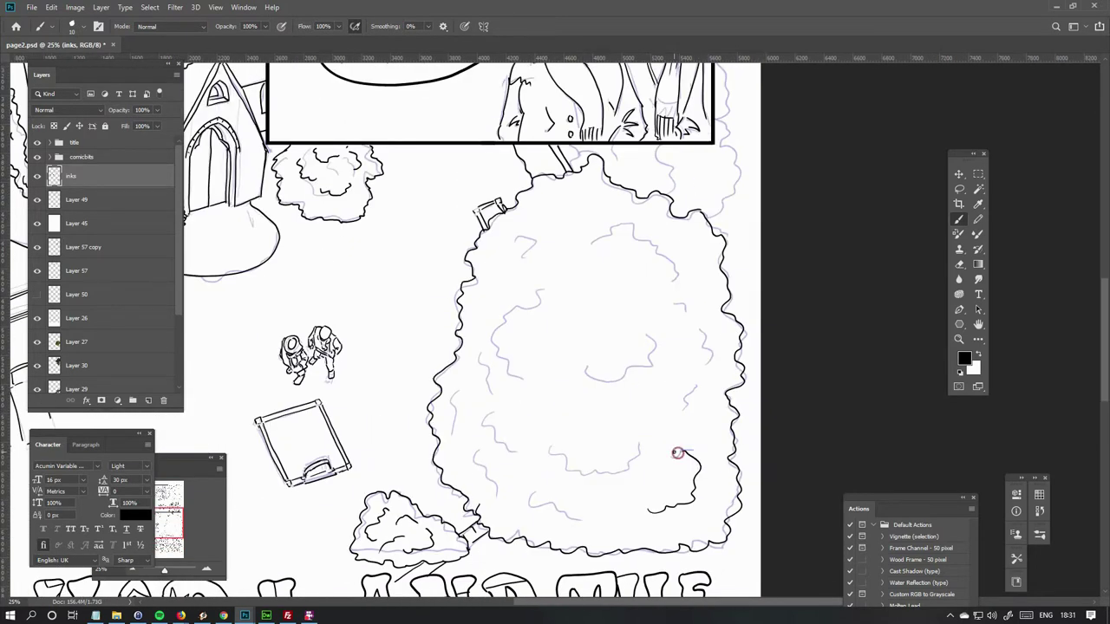
pyautogui.moveTo(586, 468); pyautogui.dragTo(510, 520)
pyautogui.moveTo(487, 364); pyautogui.dragTo(470, 488)
pyautogui.moveTo(555, 401); pyautogui.dragTo(499, 447)
pyautogui.moveTo(698, 316); pyautogui.dragTo(668, 417)
pyautogui.moveTo(658, 328); pyautogui.dragTo(582, 386)
pyautogui.moveTo(543, 289); pyautogui.dragTo(496, 373)
pyautogui.moveTo(589, 243); pyautogui.dragTo(652, 260)
pyautogui.moveTo(666, 247); pyautogui.dragTo(713, 285)
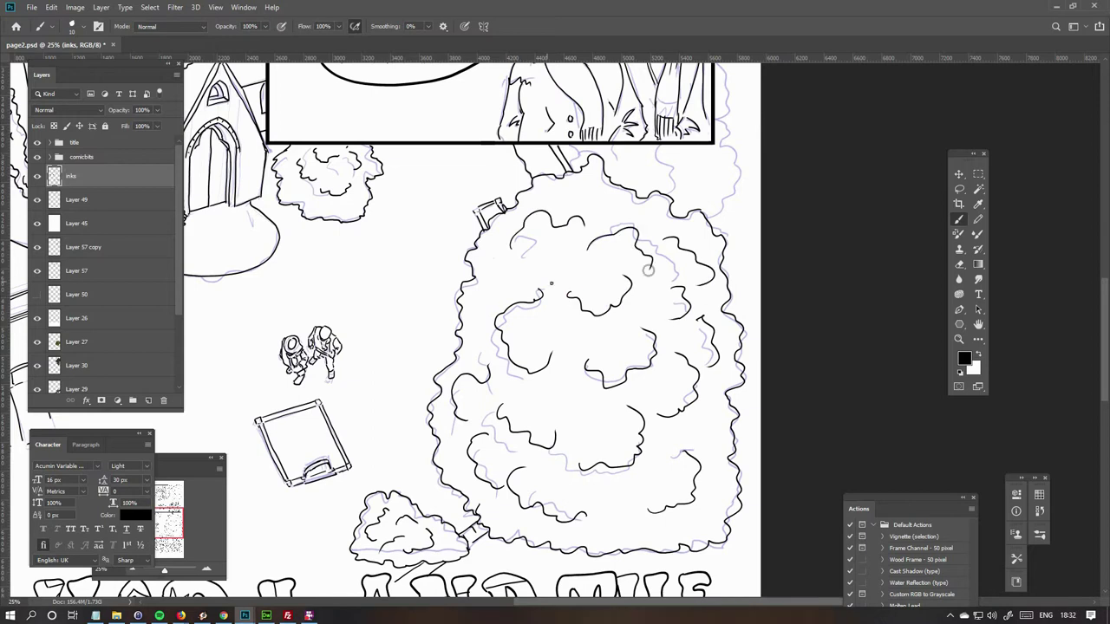
# With the inks hidden, sketch slate lines on the church roof and planks on the porch door on Layer 49.
pyautogui.scroll(-3, 570, 292)
pyautogui.scroll(1, 521, 329)
pyautogui.hotkey('alt', '[')
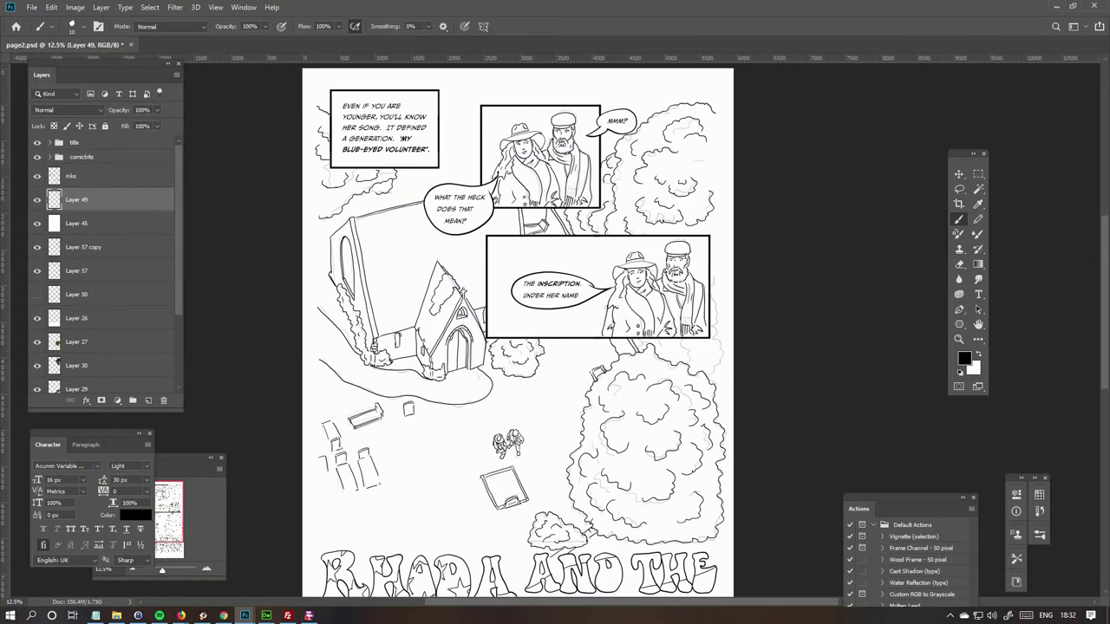
pyautogui.hotkey('ctrl', '=')
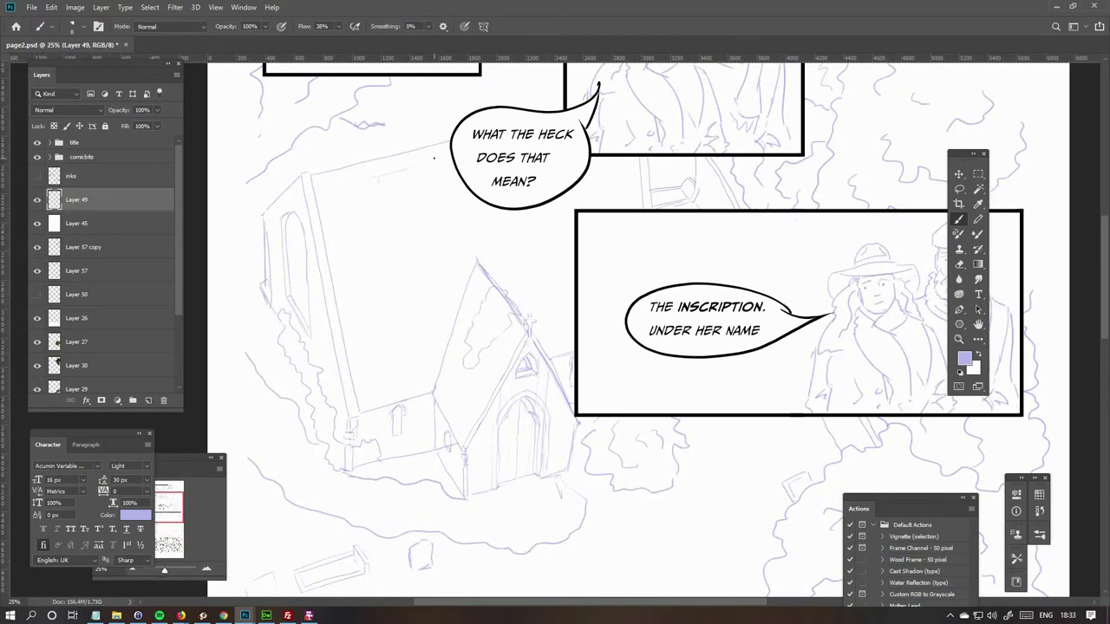
pyautogui.hotkey('ctrl', '=')
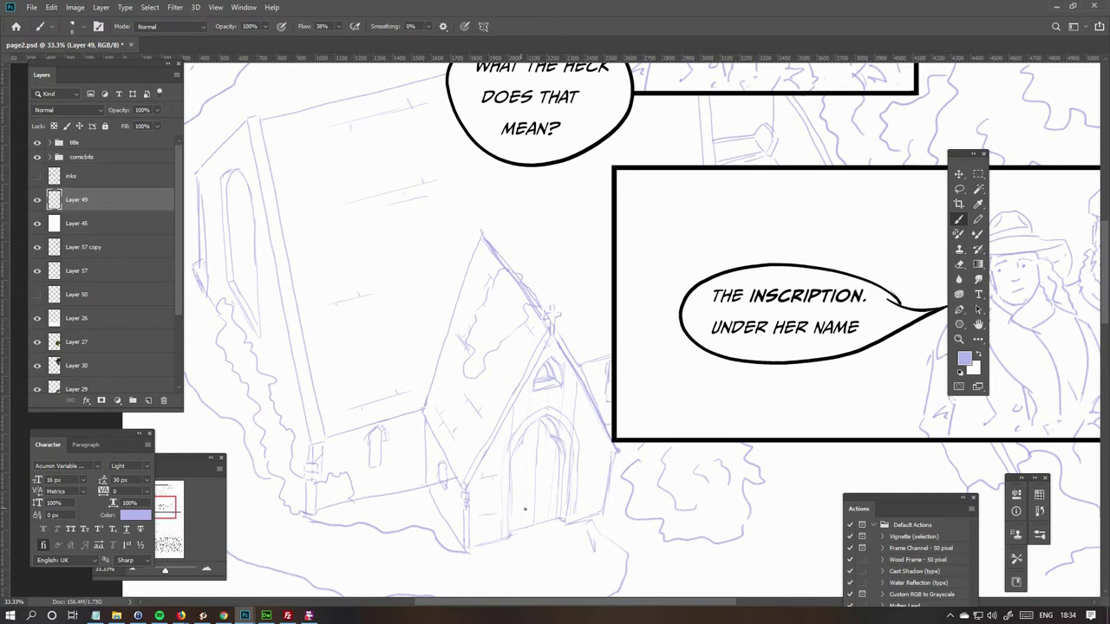
pyautogui.moveTo(533, 421); pyautogui.dragTo(528, 449)
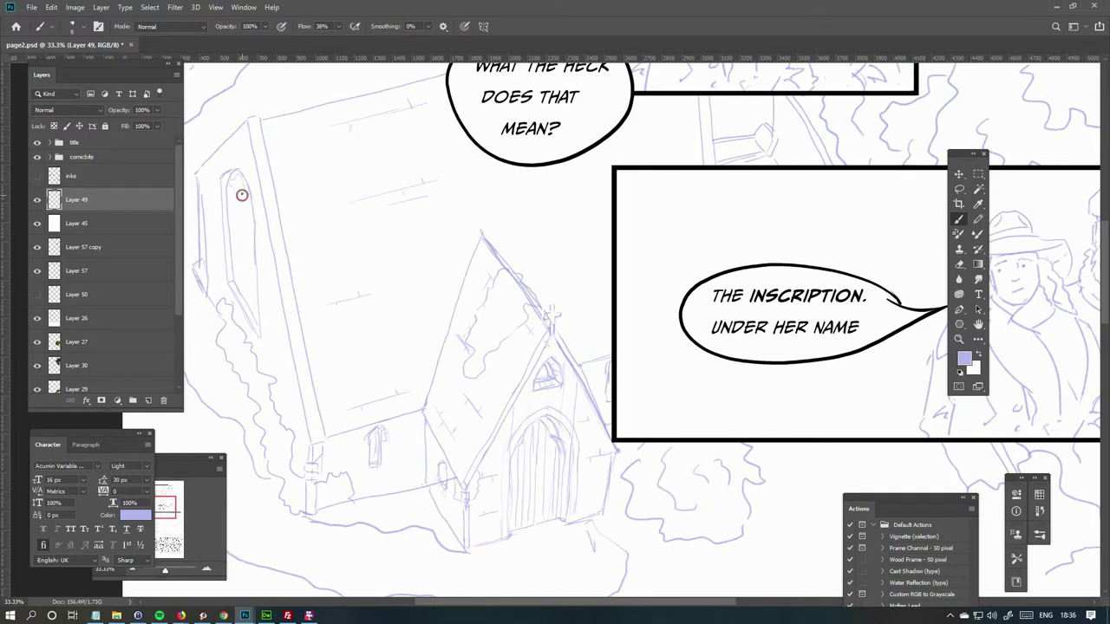
# Sketch the tracery, mullions and surrounding stonework of the tall arched window at the church's end.
pyautogui.moveTo(241, 222); pyautogui.dragTo(250, 306)
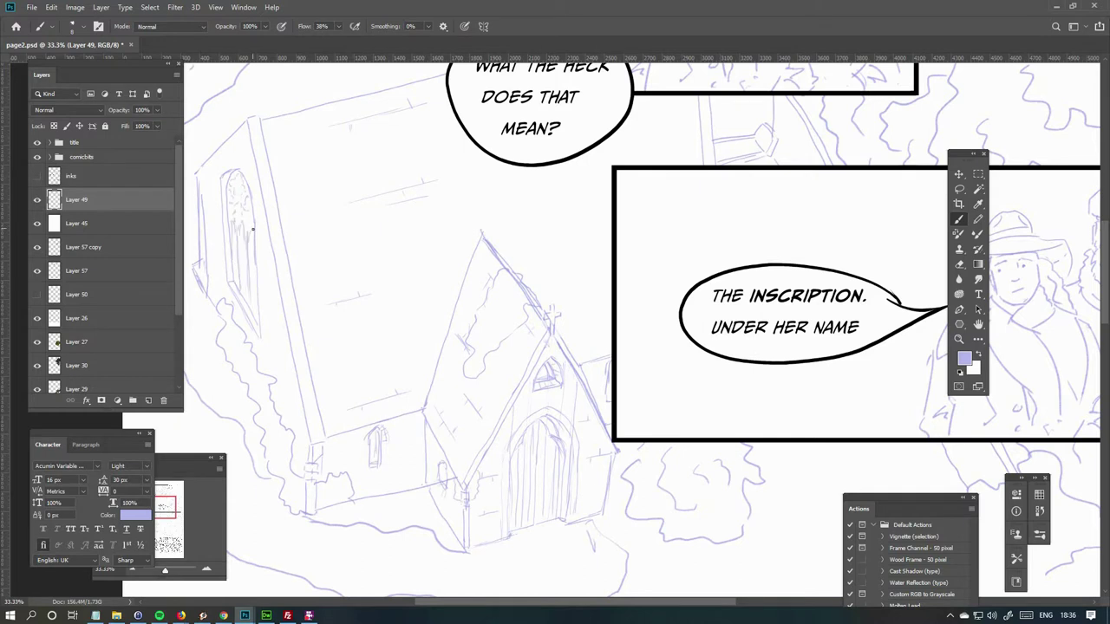
pyautogui.press('v')
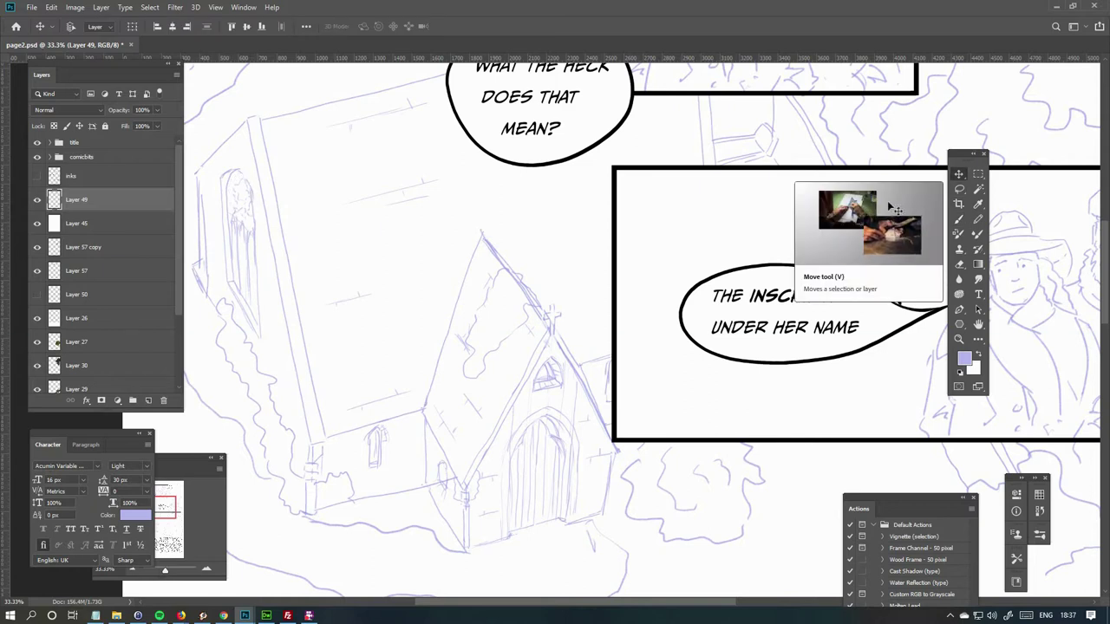
pyautogui.press('b')
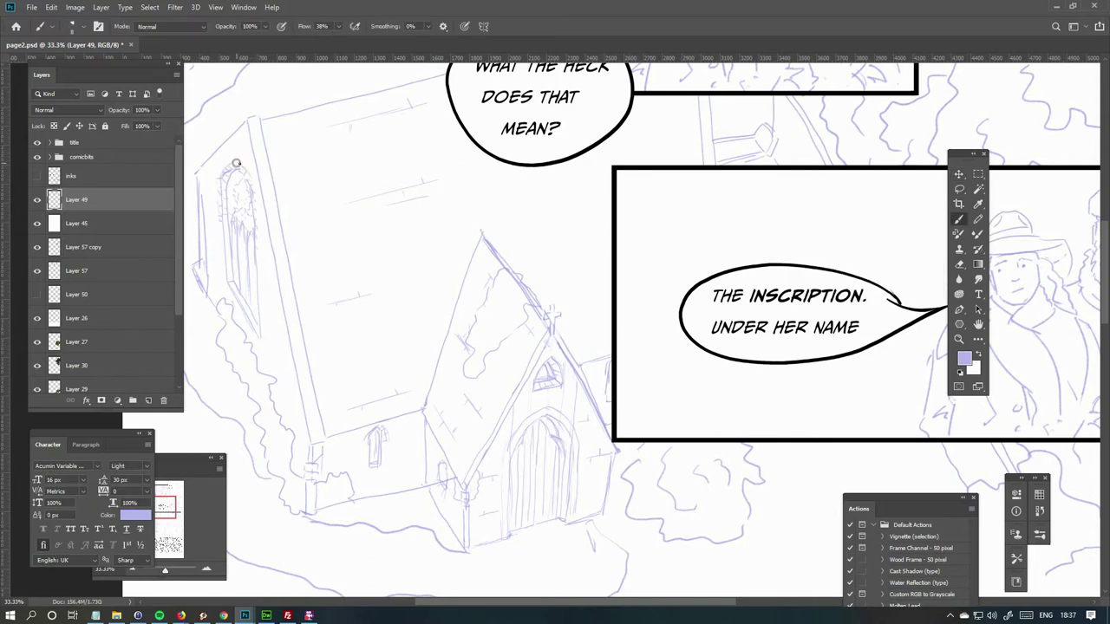
pyautogui.scroll(-2, 280, 355)
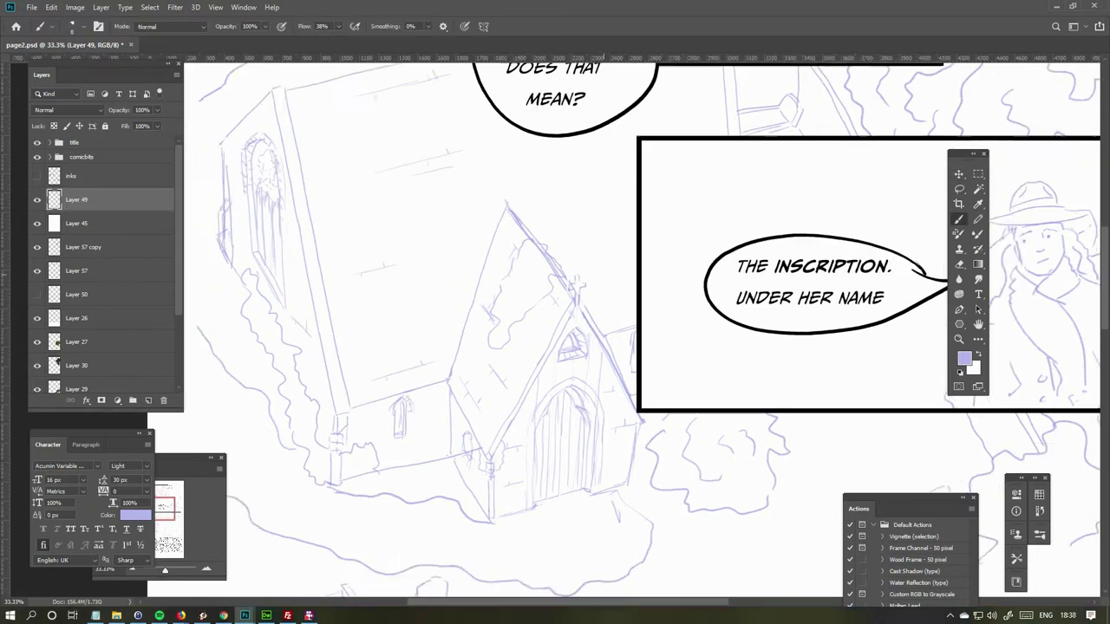
pyautogui.hotkey('ctrl', '-')
pyautogui.hotkey('ctrl', '0')
pyautogui.hotkey('ctrl', '+')
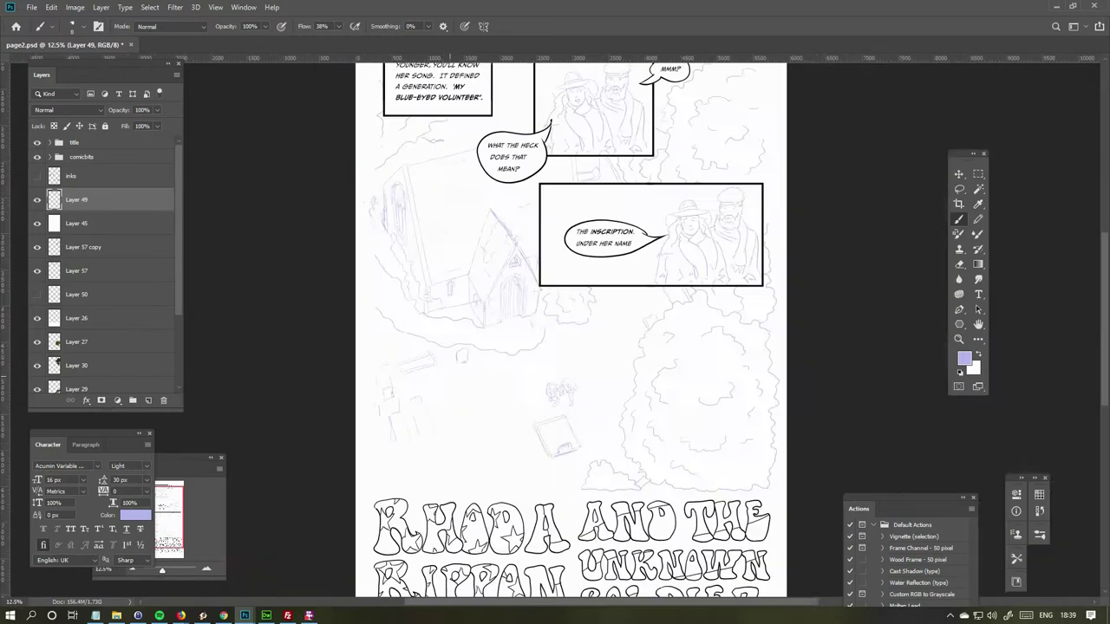
pyautogui.hotkey('ctrl', '+')
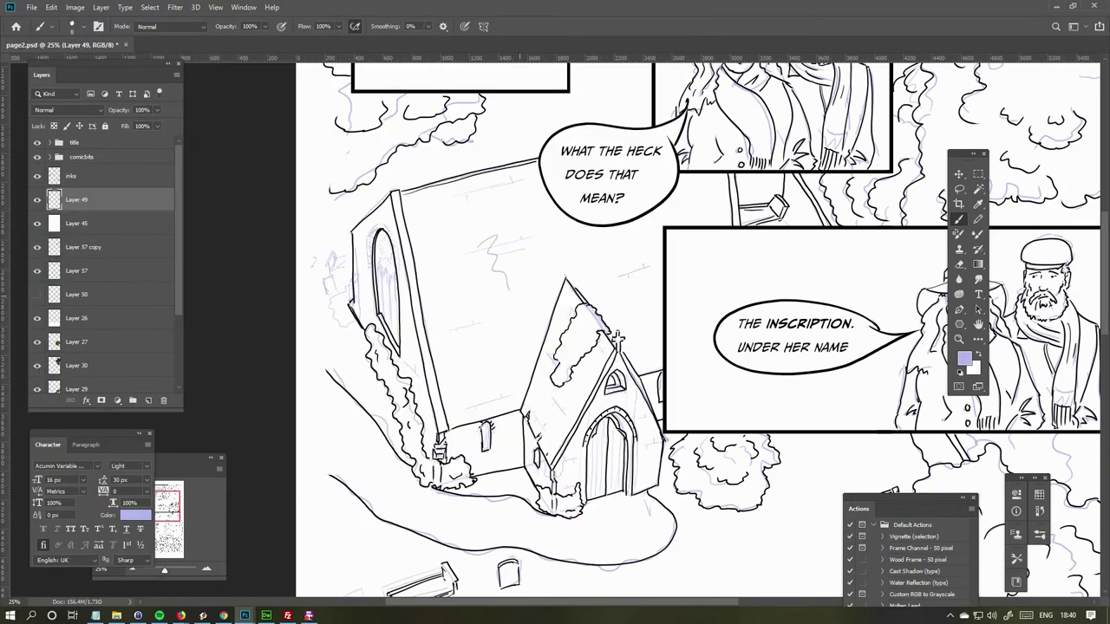
# On the inks layer, ink the porch's stone marks and the small side windows in black.
pyautogui.hotkey('alt', ']')
pyautogui.press('d')
pyautogui.hotkey('ctrl', '+')
pyautogui.hotkey('ctrl', '+')
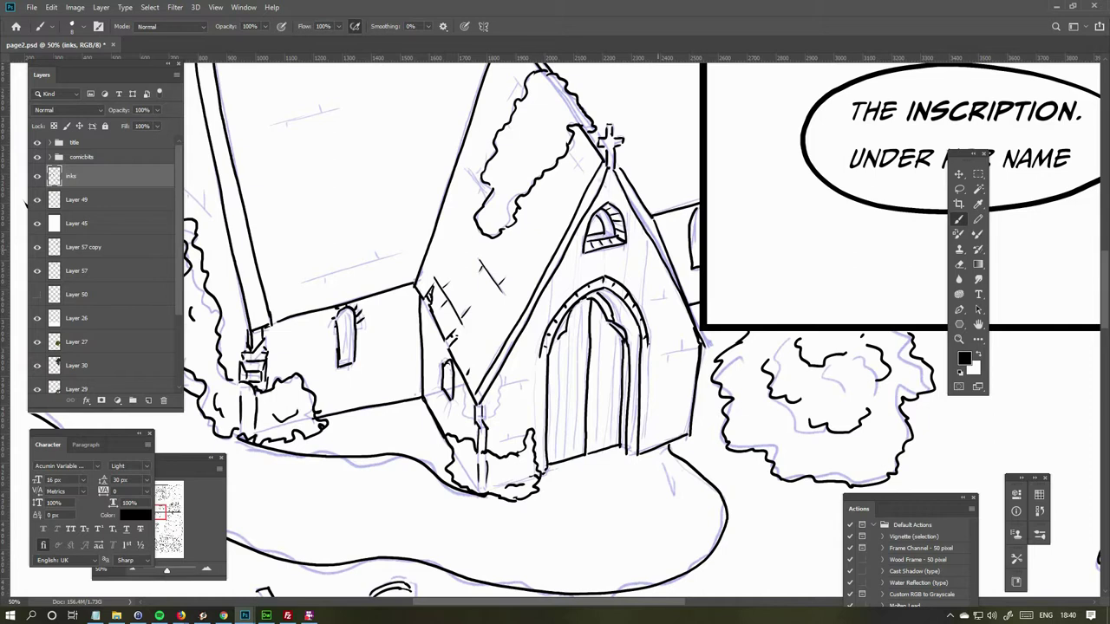
pyautogui.moveTo(503, 382); pyautogui.dragTo(525, 379)
pyautogui.moveTo(475, 414); pyautogui.dragTo(484, 413)
pyautogui.moveTo(501, 375); pyautogui.dragTo(499, 413)
pyautogui.moveTo(447, 365); pyautogui.dragTo(449, 392)
pyautogui.moveTo(343, 311); pyautogui.dragTo(347, 364)
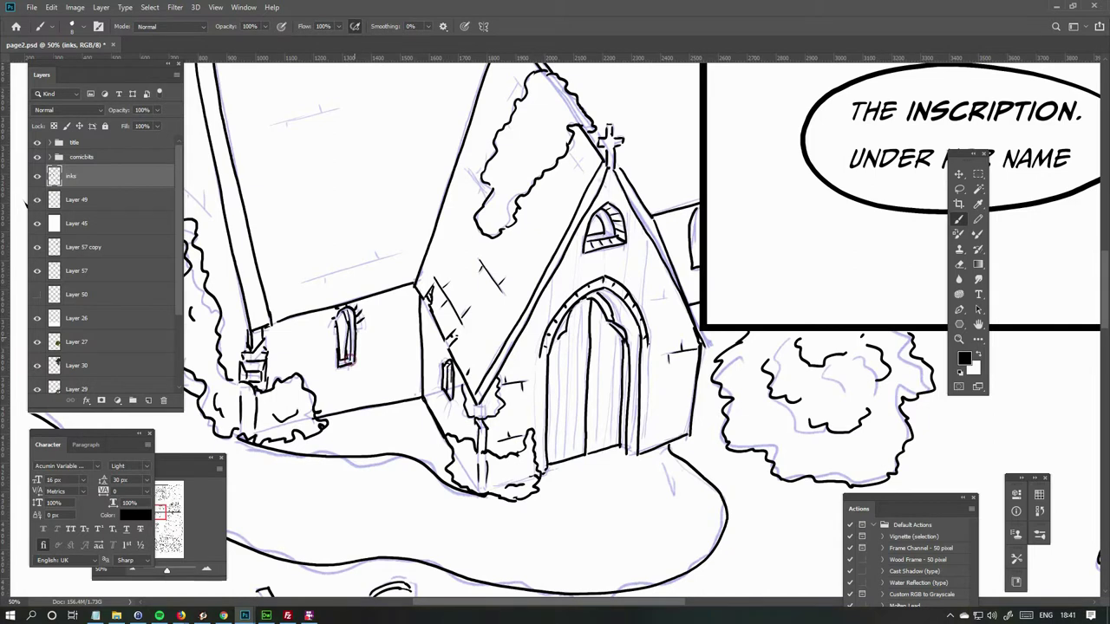
# Ink the slate lines across the church's main roof.
pyautogui.scroll(1, 587, 170)
pyautogui.hscroll(-2, 587, 170)
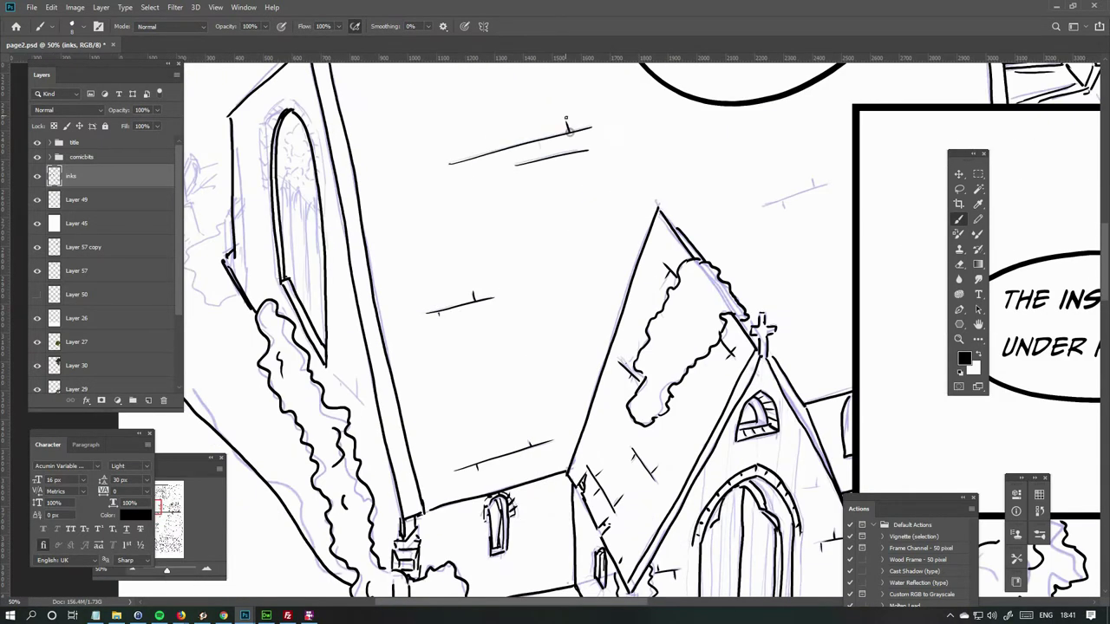
pyautogui.scroll(4, 465, 252)
pyautogui.scroll(-3, 465, 253)
pyautogui.hscroll(-3, 520, 277)
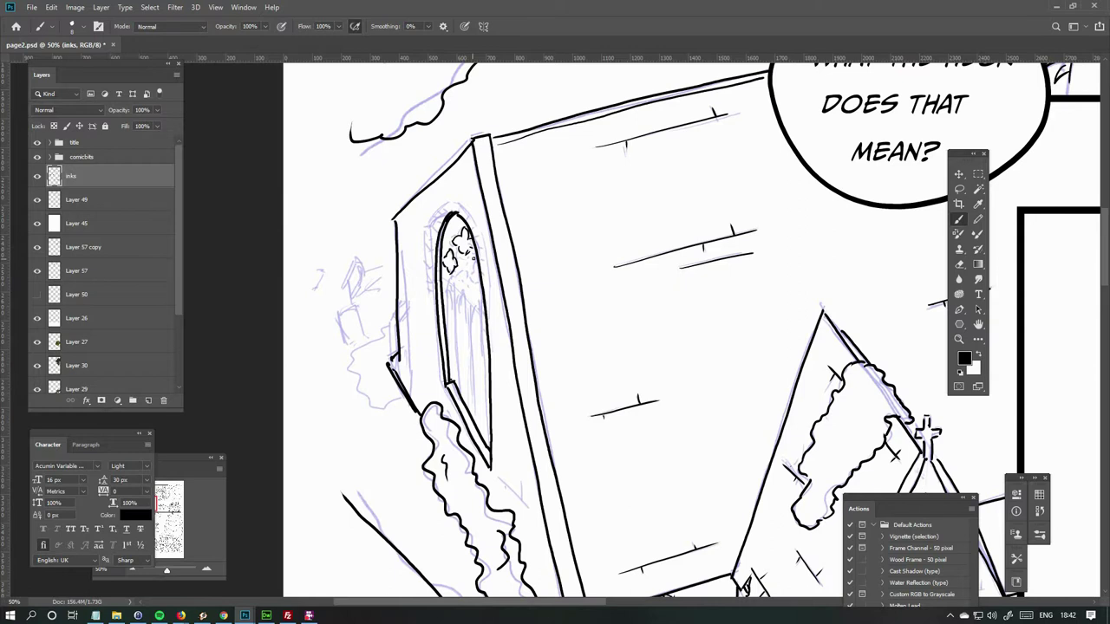
# Ink the mullions and tracery inside the tall arched window.
pyautogui.moveTo(460, 293); pyautogui.dragTo(470, 411)
pyautogui.moveTo(477, 302); pyautogui.dragTo(487, 437)
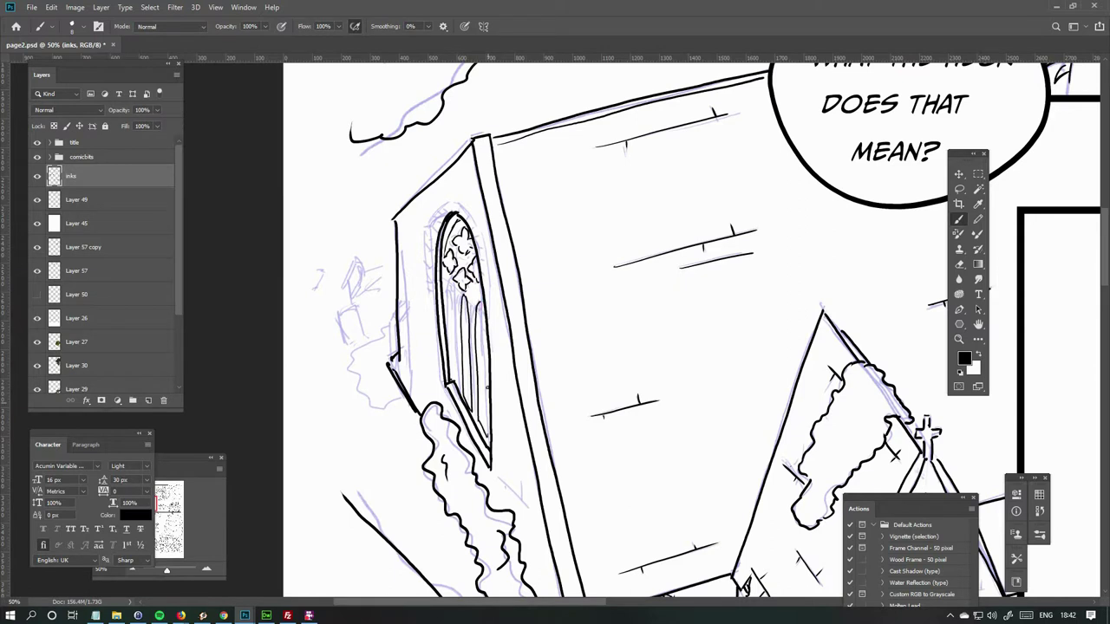
pyautogui.moveTo(458, 281); pyautogui.dragTo(451, 378)
# Ink the outer edge of the church's end wall and the small graves beside it.
pyautogui.moveTo(401, 313); pyautogui.dragTo(399, 381)
pyautogui.moveTo(392, 323); pyautogui.dragTo(413, 413)
pyautogui.moveTo(340, 314)
pyautogui.mouseDown()
pyautogui.moveTo(357, 306)
pyautogui.moveTo(355, 294)
pyautogui.mouseUp()
pyautogui.hotkey('ctrl', '-')
pyautogui.hotkey('ctrl', '-')
pyautogui.hotkey('ctrl', '-')
pyautogui.hotkey('ctrl', '-')
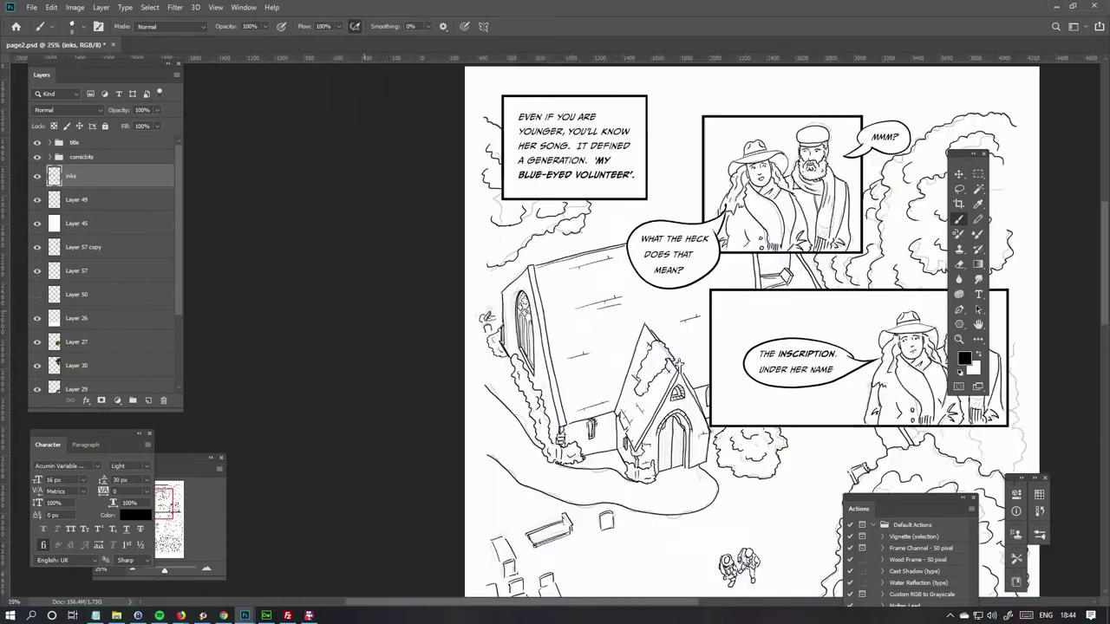
# Hide the sketch on Layer 49 and save the page.
pyautogui.hotkey('ctrl', '+')
pyautogui.hotkey('ctrl', 't')
pyautogui.press('Return')
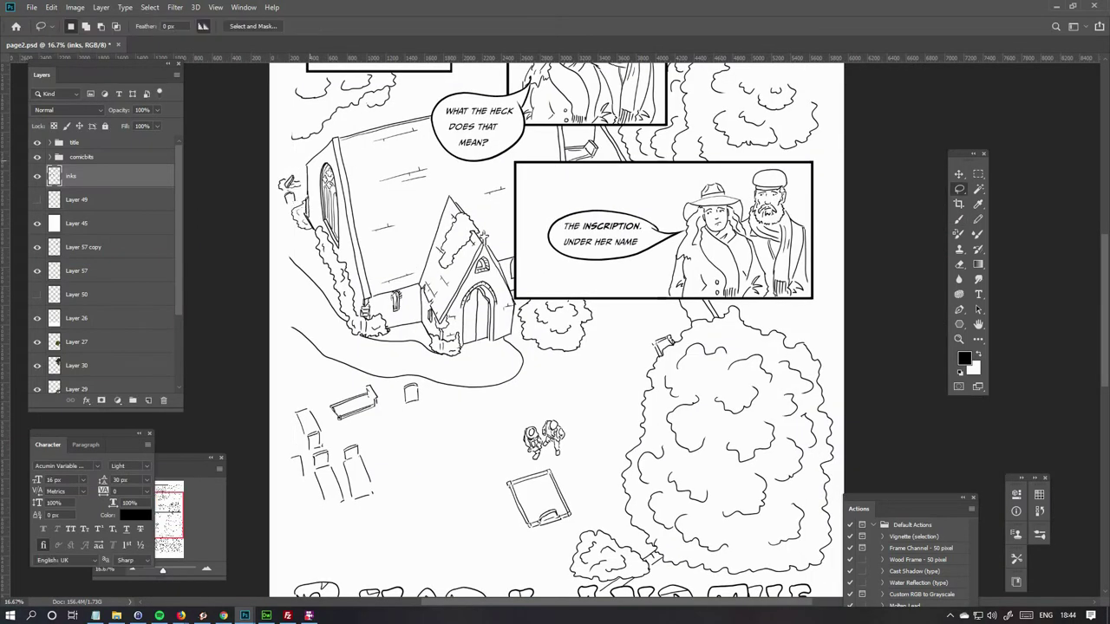
pyautogui.hotkey('ctrl', '-')
pyautogui.hotkey('ctrl', 's')
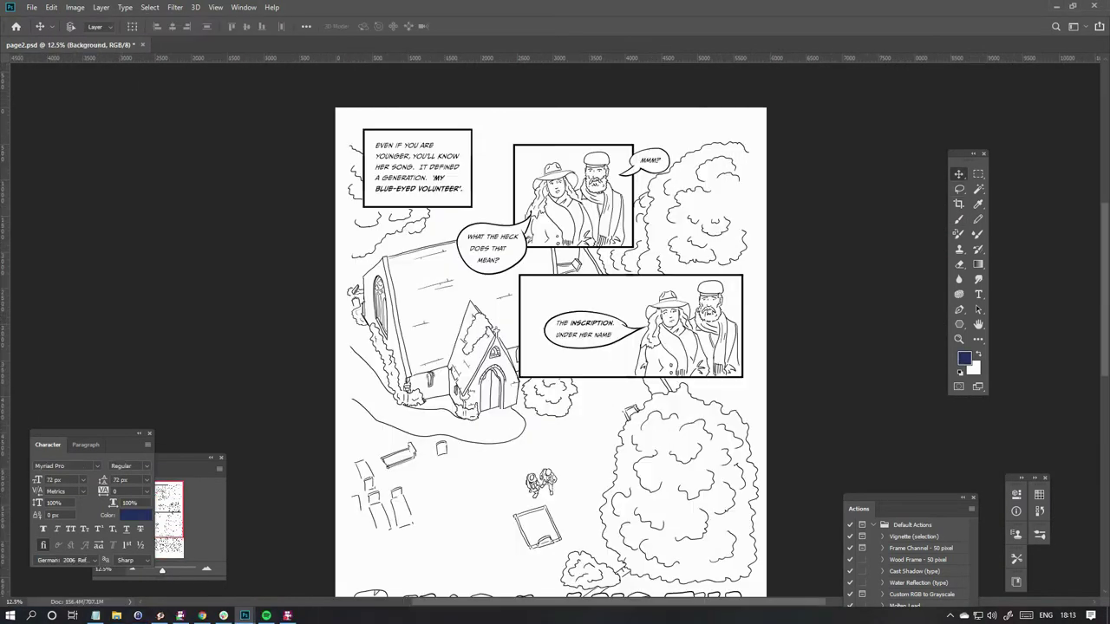
# Set up a mainframe group below the sketch layer with a new empty layer inside it for colouring.
pyautogui.click(189, 273)
pyautogui.hotkey('ctrl', 'shift', 'alt', 'n')
pyautogui.press('b')
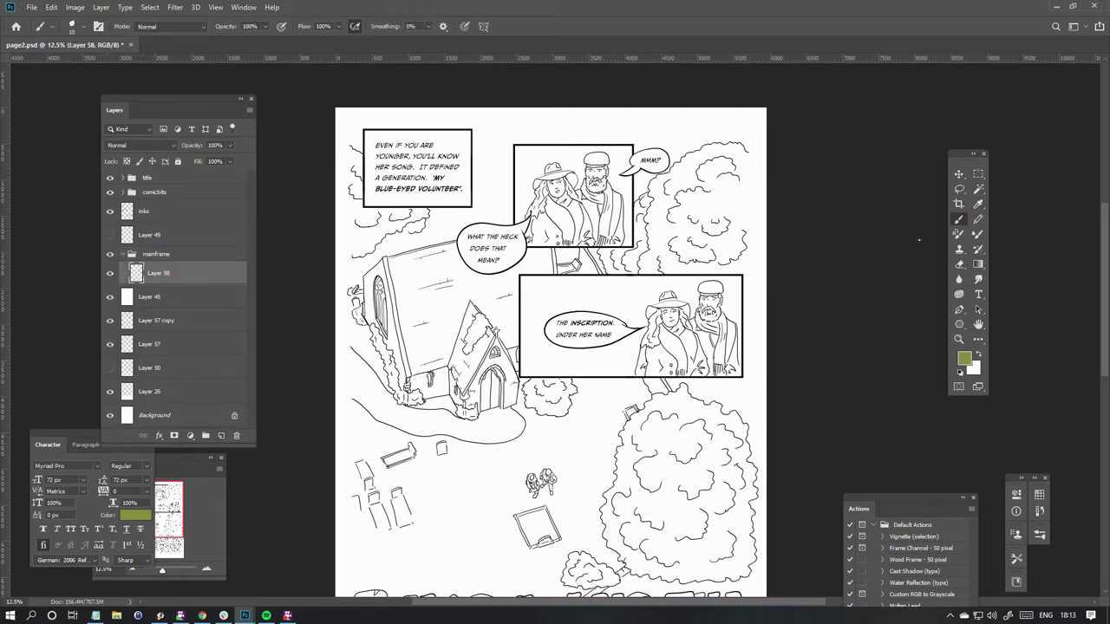
# Paint a flat olive-green base over the whole church and churchyard scene with a 200-pixel brush.
pyautogui.moveTo(485, 407)
pyautogui.mouseDown()
pyautogui.moveTo(408, 330)
pyautogui.moveTo(555, 148)
pyautogui.moveTo(486, 347)
pyautogui.moveTo(737, 416)
pyautogui.mouseUp()
pyautogui.scroll(-5, 555, 329)
pyautogui.moveTo(390, 338); pyautogui.dragTo(538, 217)
pyautogui.moveTo(451, 356); pyautogui.dragTo(607, 191)
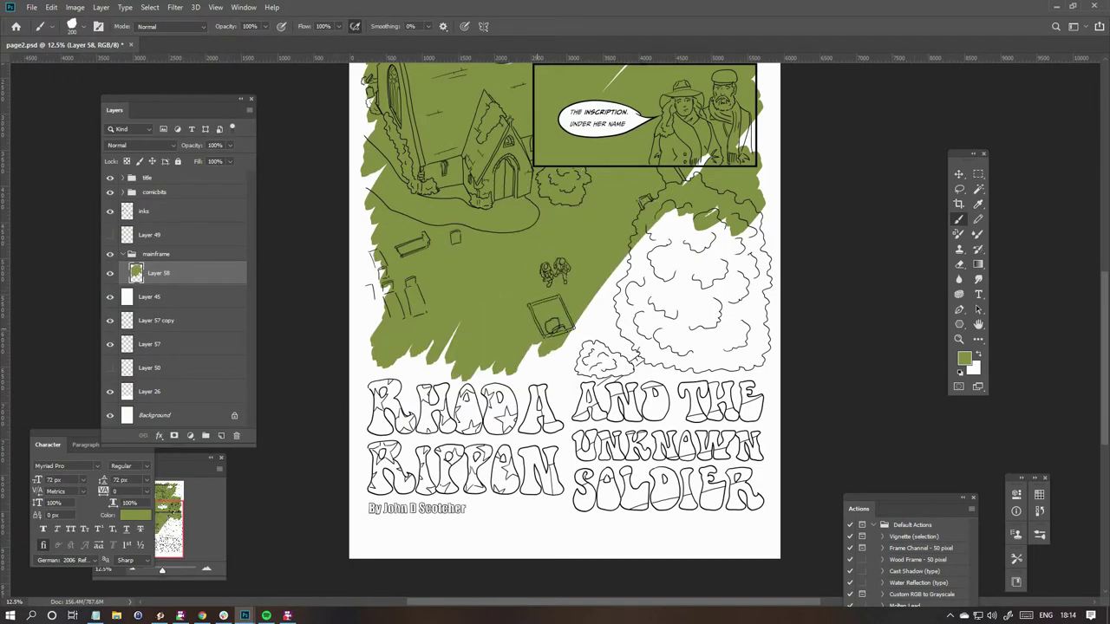
pyautogui.moveTo(537, 381); pyautogui.dragTo(693, 225)
pyautogui.scroll(3, 555, 329)
pyautogui.scroll(-2, 555, 329)
pyautogui.moveTo(329, 217); pyautogui.dragTo(373, 416)
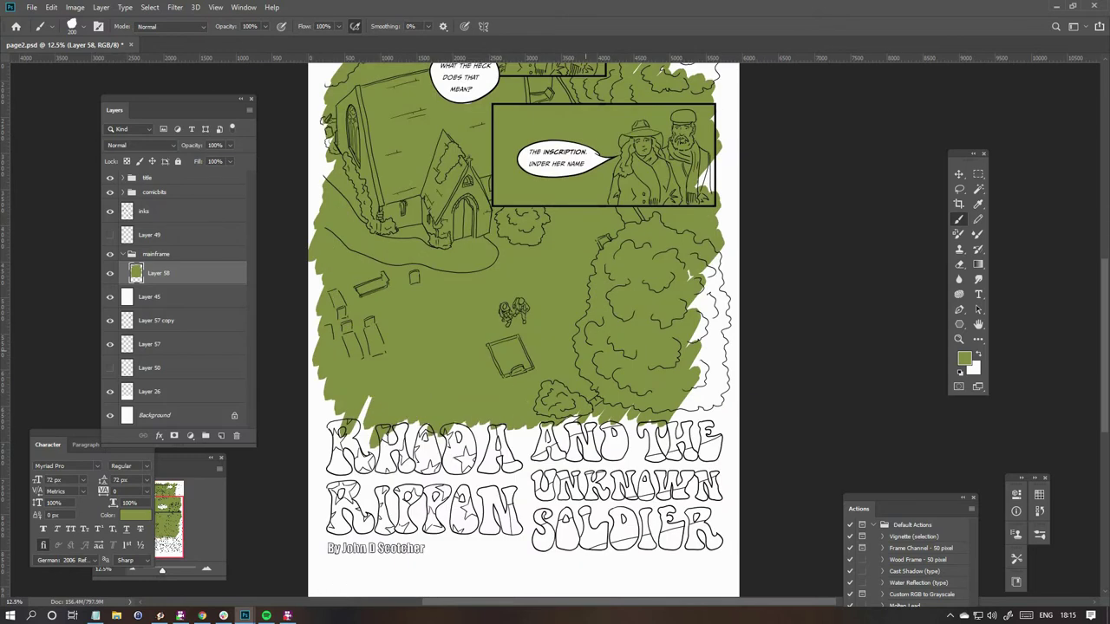
# Create a new layer group above mainframe and name it subframes.
pyautogui.click(205, 435)
pyautogui.doubleClick(156, 253)
pyautogui.write('subframes')
pyautogui.press('Return')
# Fill the two small panels with white on a new layer in the subframes group.
pyautogui.press('m')
pyautogui.scroll(1, 535, 102)
pyautogui.hotkey('ctrl', 'shift', 'alt', 'n')
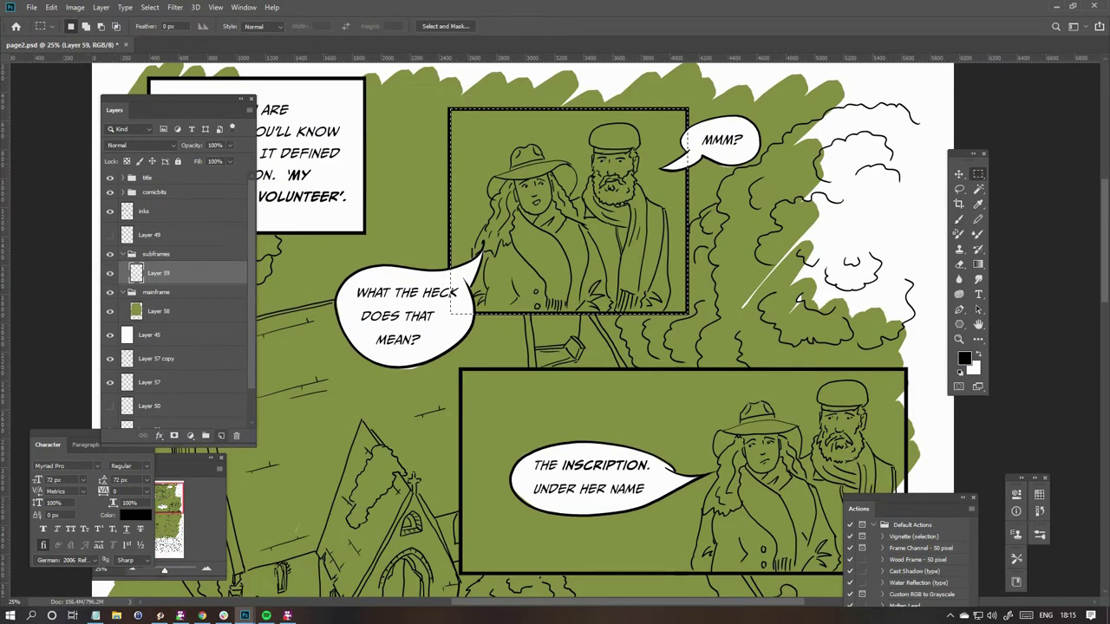
pyautogui.scroll(-3, 555, 329)
pyautogui.press('d')
pyautogui.hotkey('ctrl', 'BackSpace')
pyautogui.hotkey('ctrl', '-')
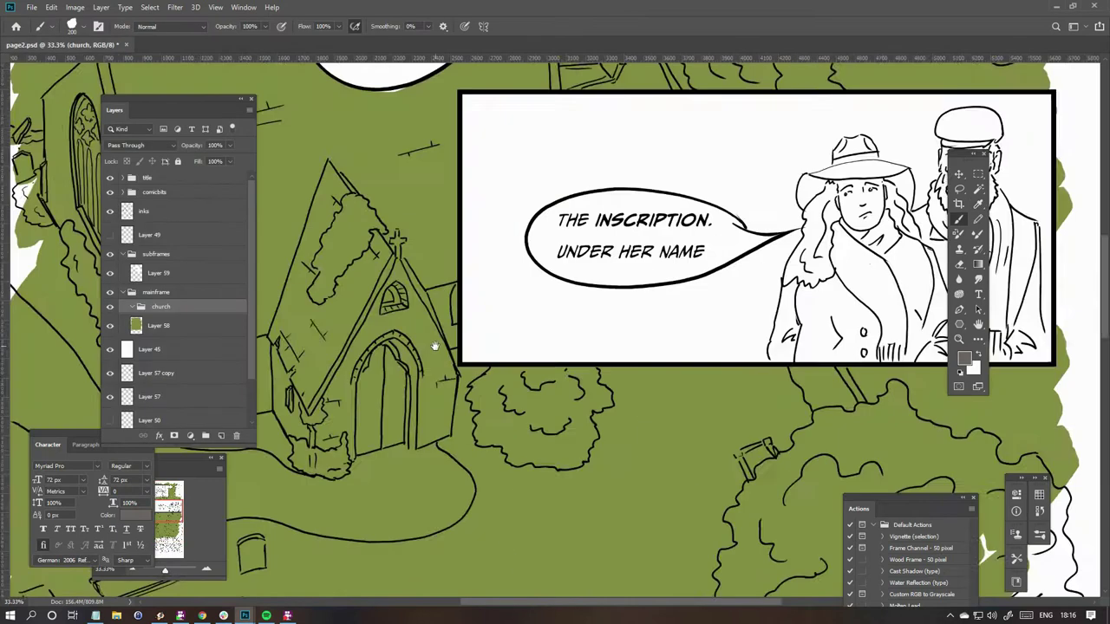
# On a new layer in a church group, fill the nave's side wall, the porch front and the far wing with dark grey.
pyautogui.scroll(2, 424, 274)
pyautogui.moveTo(473, 328)
pyautogui.mouseDown()
pyautogui.moveTo(586, 228)
pyautogui.moveTo(438, 321)
pyautogui.moveTo(221, 338)
pyautogui.mouseUp()
pyautogui.hotkey('ctrl', 'shift', 'alt', 'n')
pyautogui.hotkey('alt', 'BackSpace')
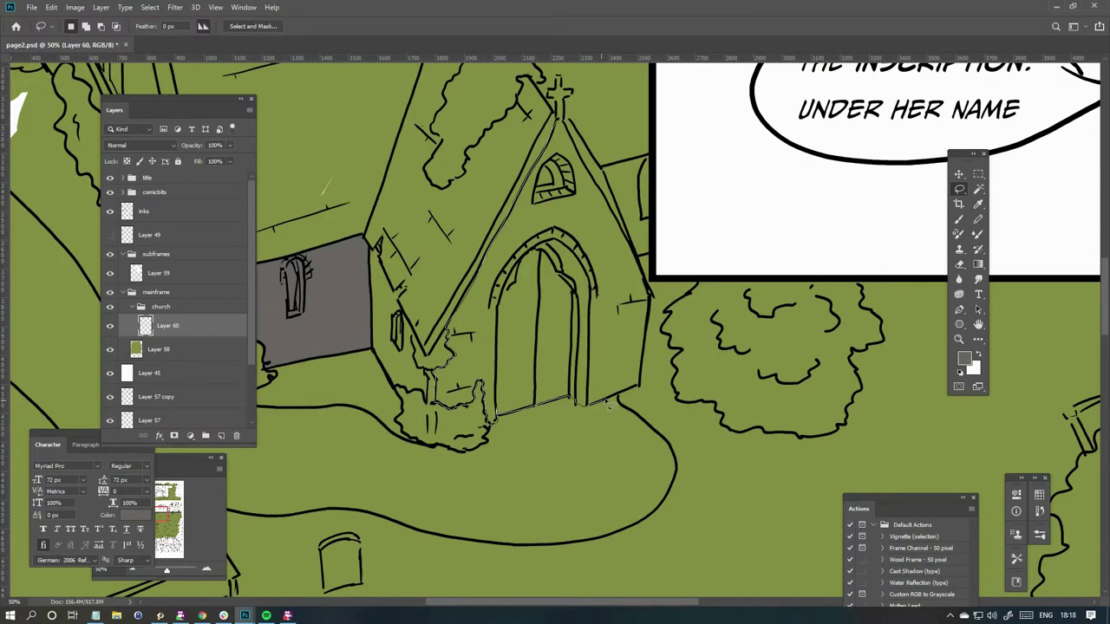
pyautogui.hotkey('alt', 'BackSpace')
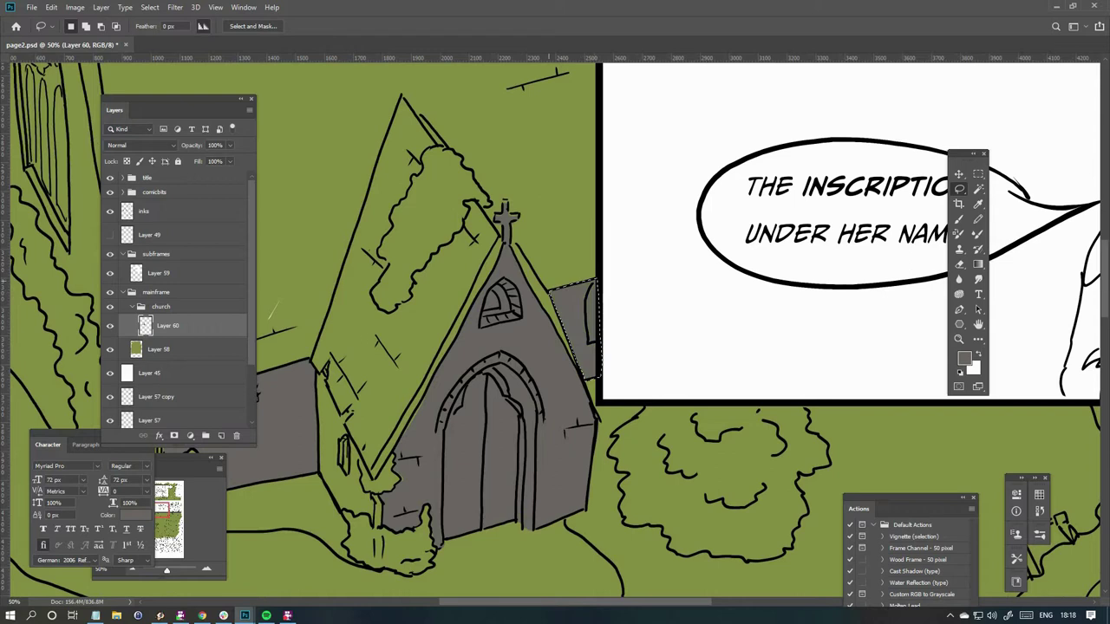
pyautogui.scroll(-3, 936, 295)
# Select the porch's narrow side wall and fill it with a lighter grey.
pyautogui.scroll(4, 483, 395)
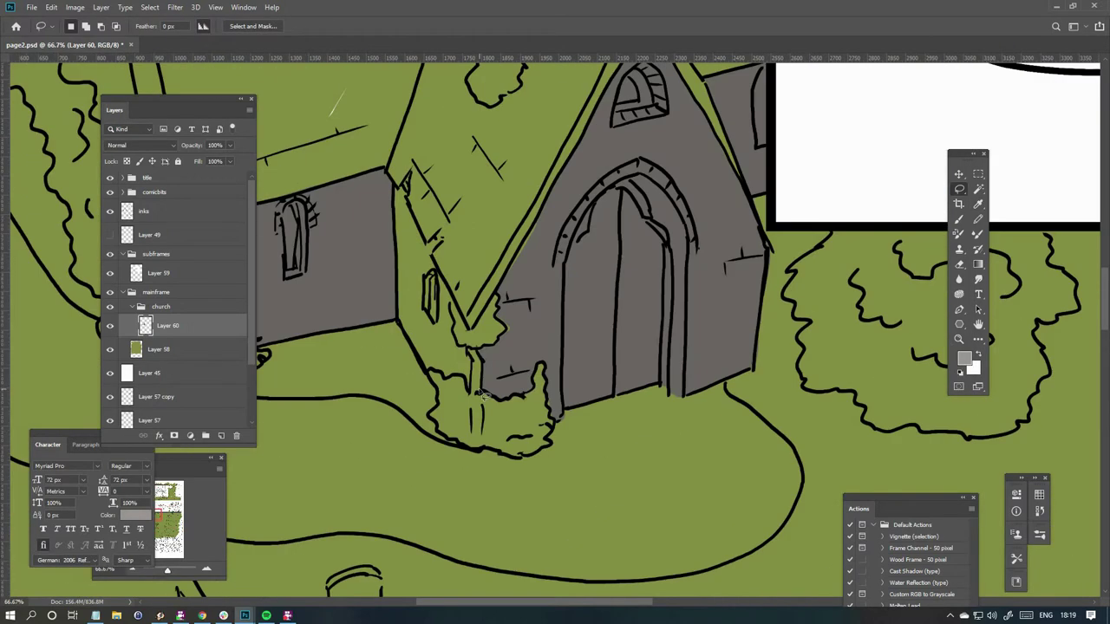
pyautogui.moveTo(431, 243)
pyautogui.mouseDown()
pyautogui.moveTo(456, 381)
pyautogui.moveTo(483, 408)
pyautogui.mouseUp()
pyautogui.hotkey('alt', 'BackSpace')
pyautogui.scroll(-1, 426, 463)
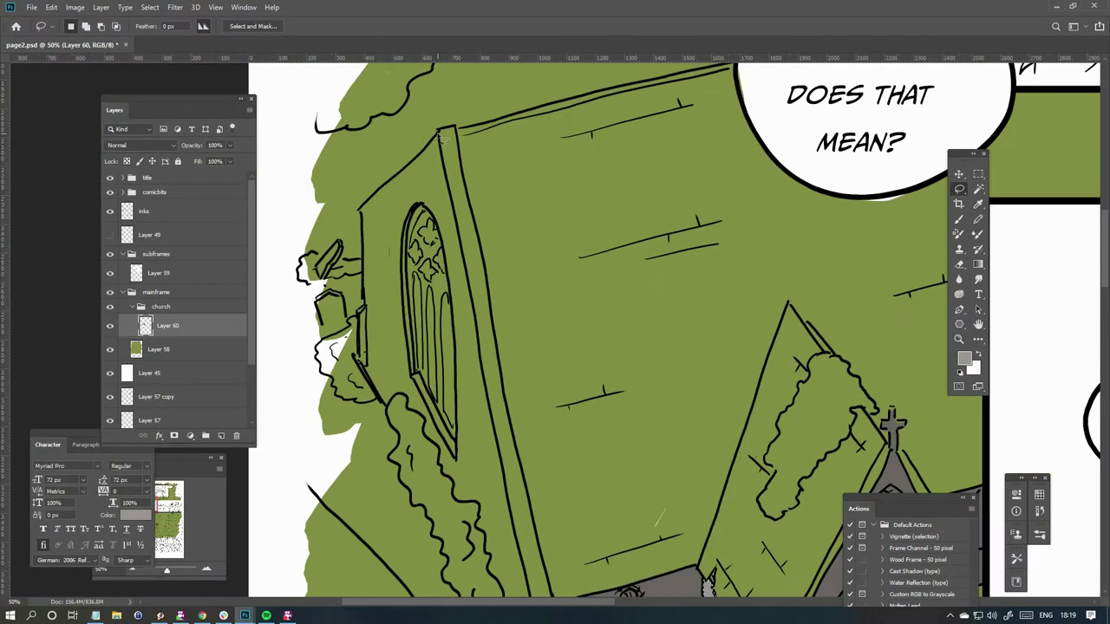
# Select the church's end wall around the tall arched window and fill it with light grey #9a9693.
pyautogui.moveTo(387, 195); pyautogui.dragTo(363, 316)
pyautogui.scroll(-3, 443, 454)
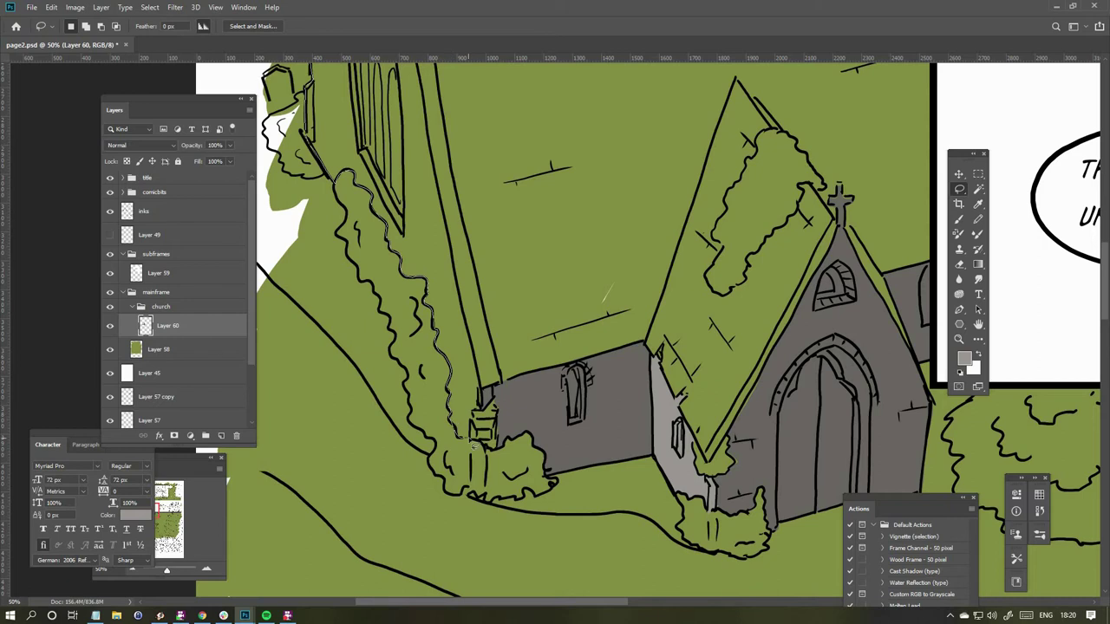
pyautogui.scroll(3, 473, 438)
# Outline the nave's large roof slope with the Lasso and fill it with blue-grey.
pyautogui.click(964, 357)
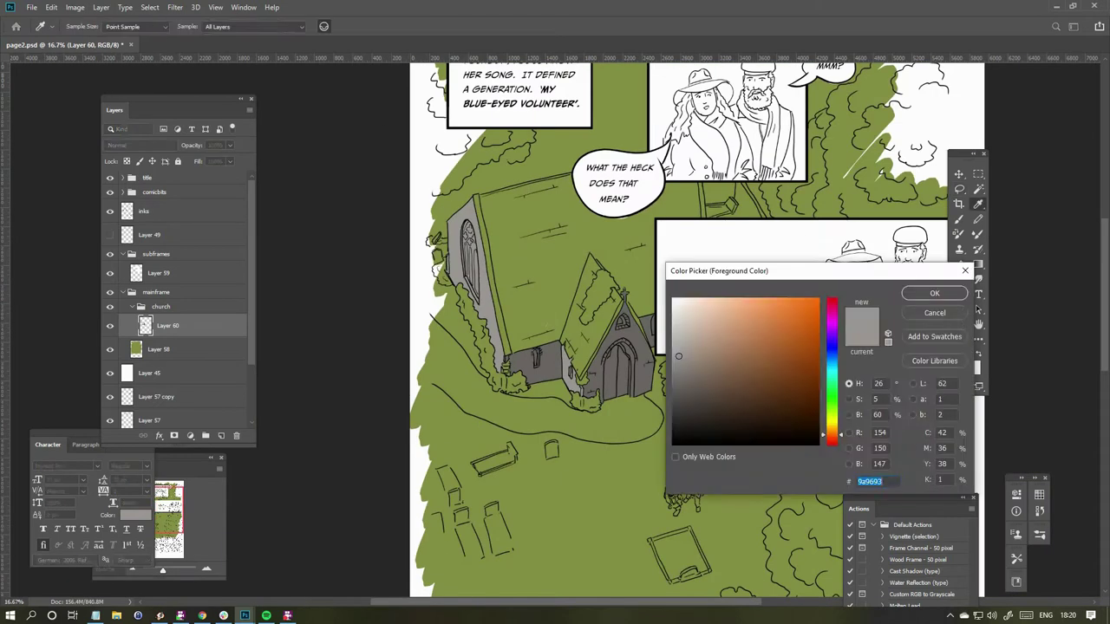
pyautogui.press('Escape')
pyautogui.hotkey('ctrl', '+')
pyautogui.hotkey('ctrl', '+')
pyautogui.hotkey('ctrl', '+')
pyautogui.scroll(-3, 363, 373)
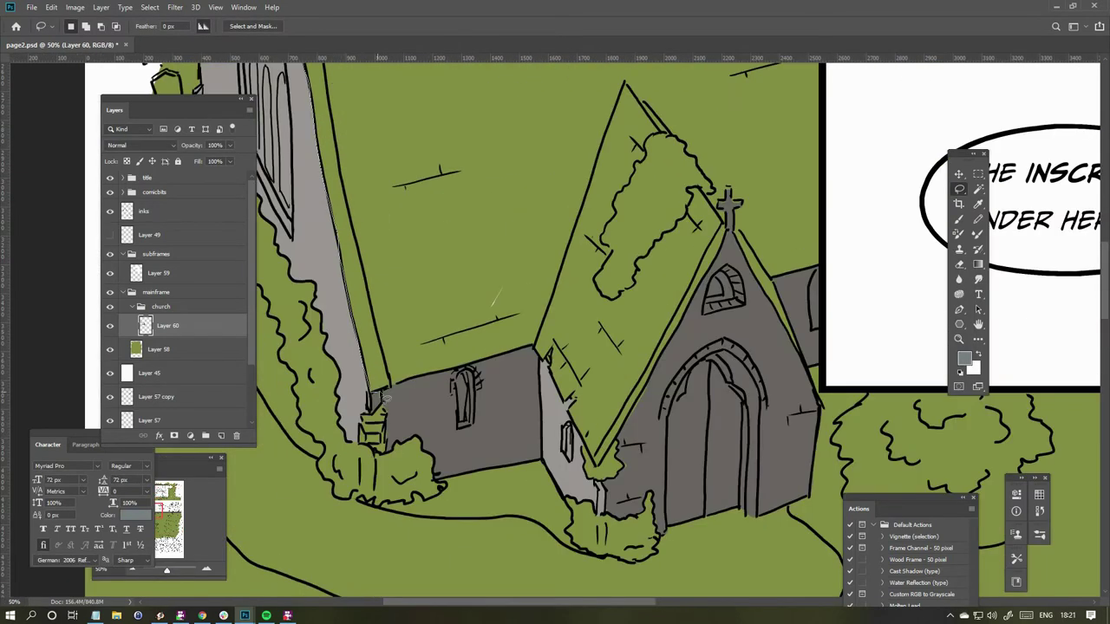
pyautogui.hscroll(3, 631, 90)
pyautogui.scroll(1, 470, 201)
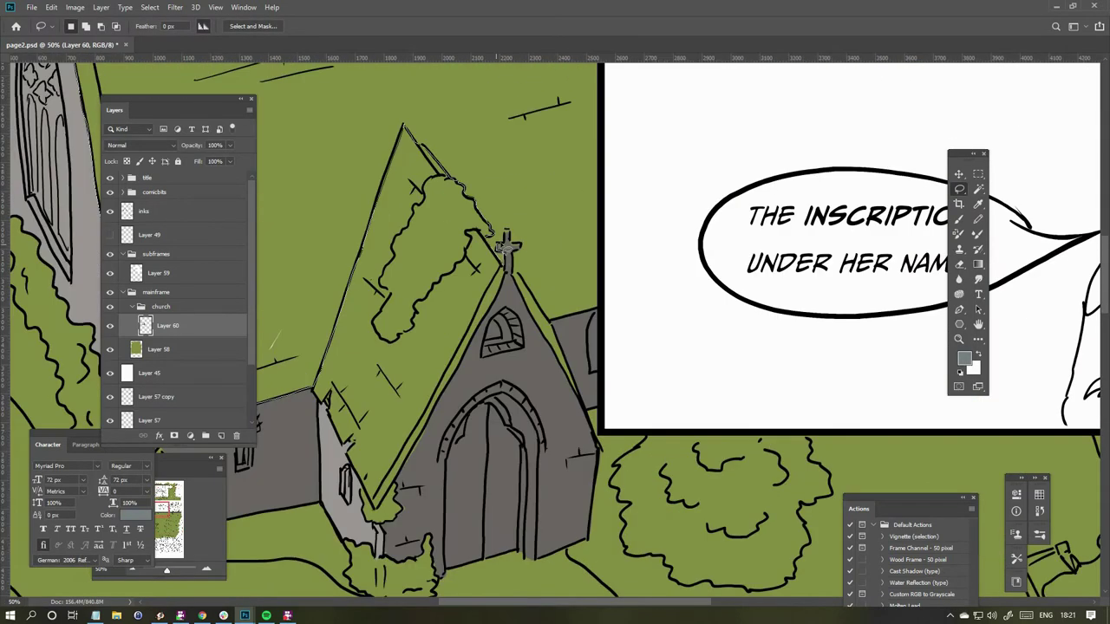
pyautogui.scroll(5, 555, 326)
pyautogui.hscroll(-5, 555, 326)
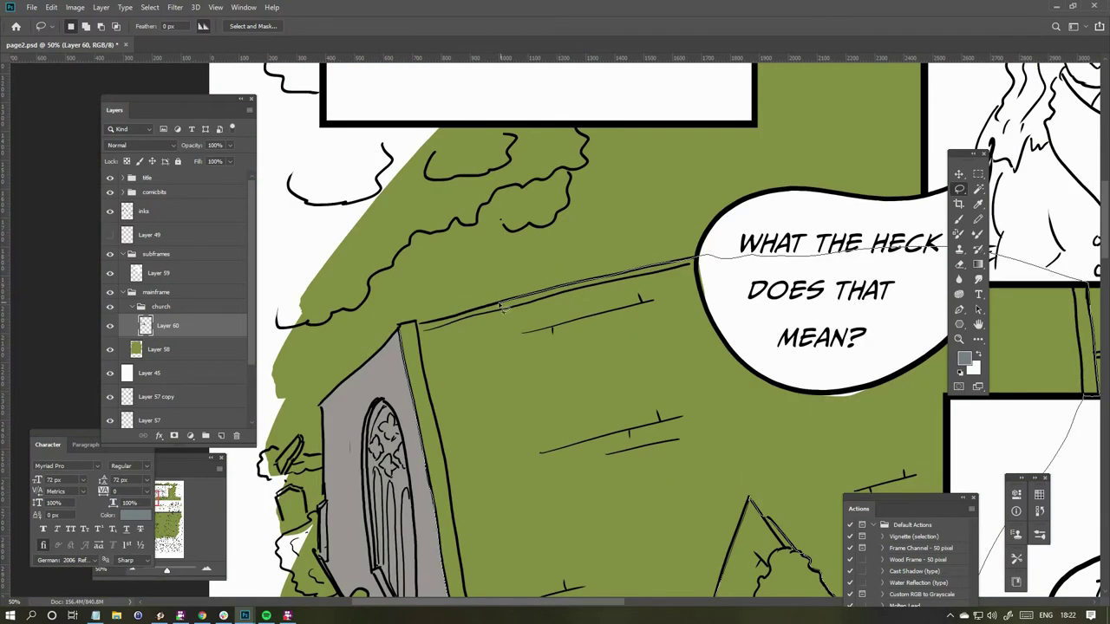
pyautogui.scroll(-5, 555, 330)
pyautogui.hscroll(4, 555, 329)
# Select the porch's near roof slope and fill it with a lighter blue-grey.
pyautogui.click(963, 358)
pyautogui.click(929, 291)
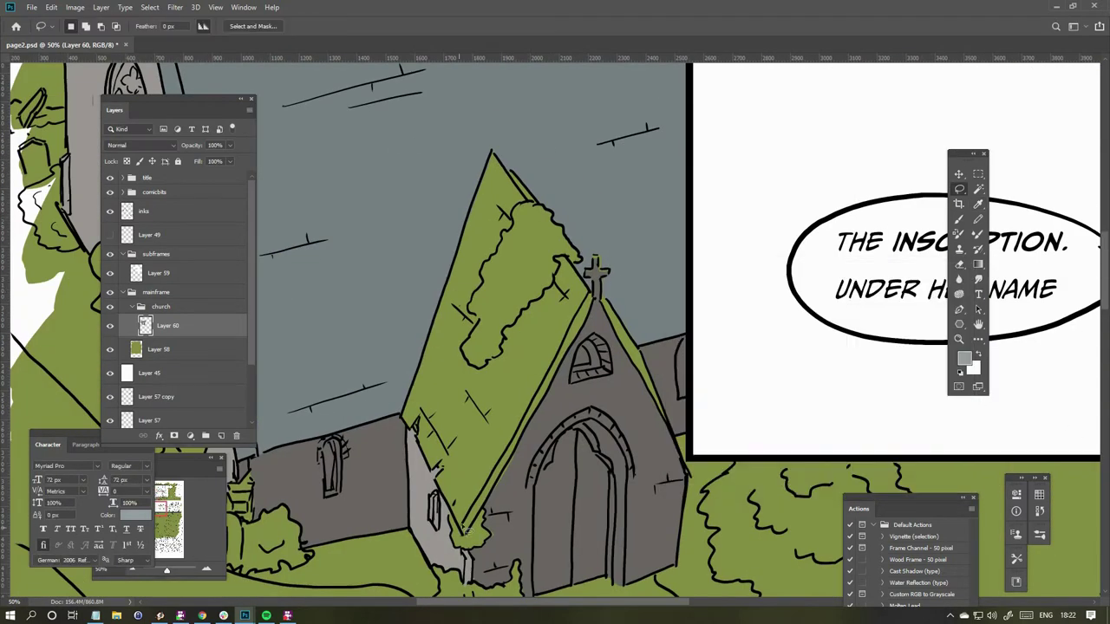
pyautogui.click(594, 297)
pyautogui.click(492, 153)
pyautogui.doubleClick(458, 520)
pyautogui.hotkey('alt', 'BackSpace')
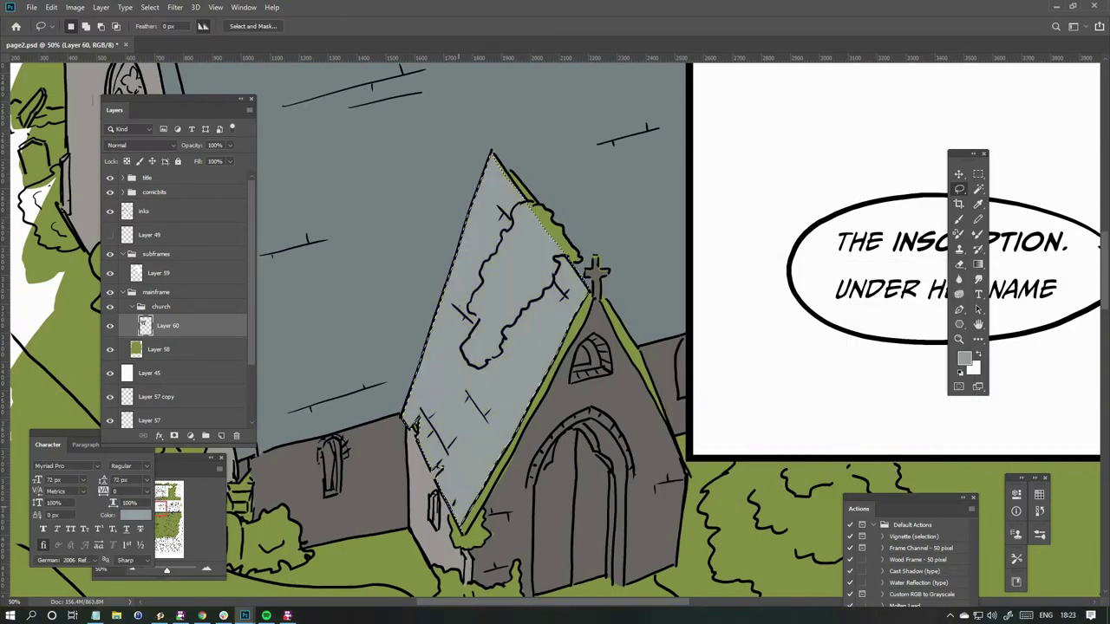
# Fill the porch gable's near edge with light warm grey and its far roof edge with dark slate blue #4c5861.
pyautogui.hotkey('ctrl', '+')
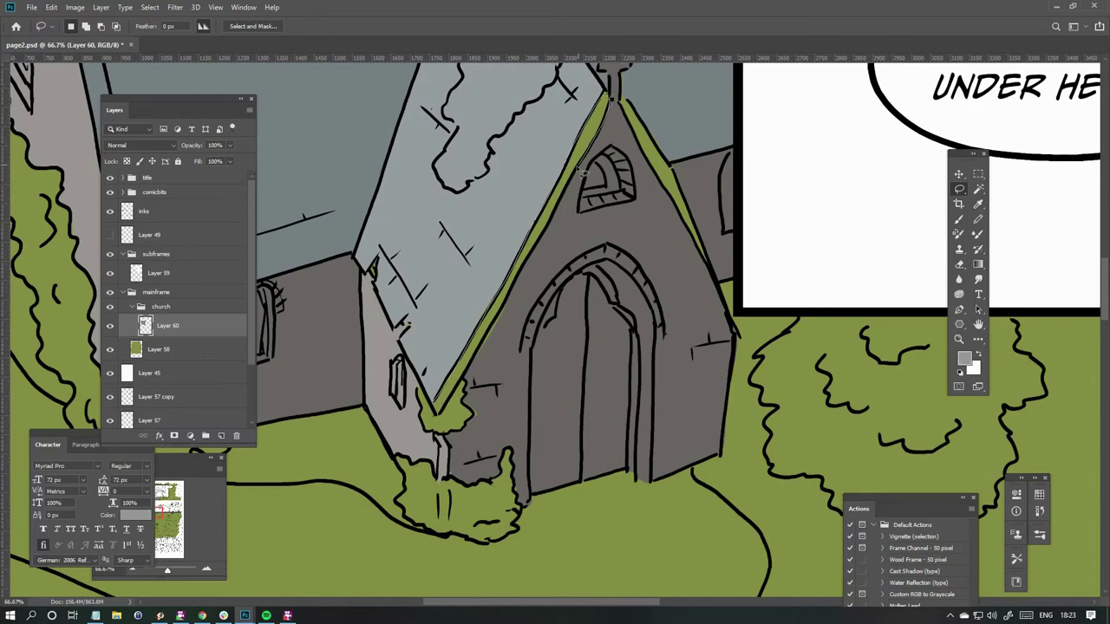
pyautogui.moveTo(441, 421); pyautogui.dragTo(267, 599)
pyautogui.click(965, 357)
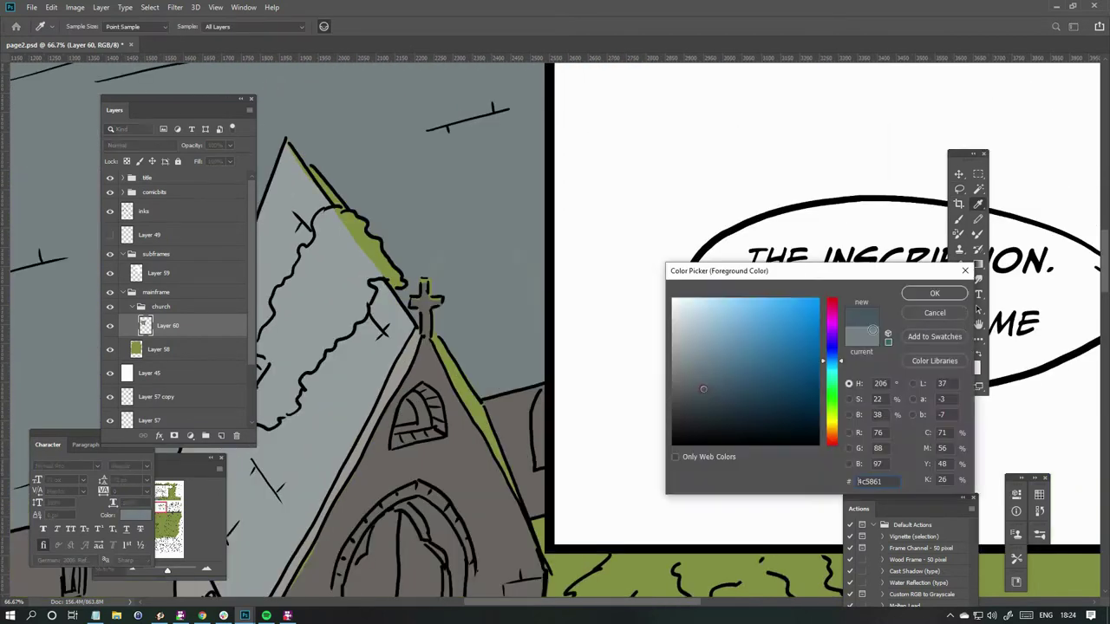
pyautogui.click(937, 290)
pyautogui.moveTo(321, 178); pyautogui.dragTo(247, 59)
pyautogui.hotkey('ctrl', '-')
pyautogui.hotkey('ctrl', '-')
pyautogui.hotkey('ctrl', '-')
pyautogui.hotkey('ctrl', '-')
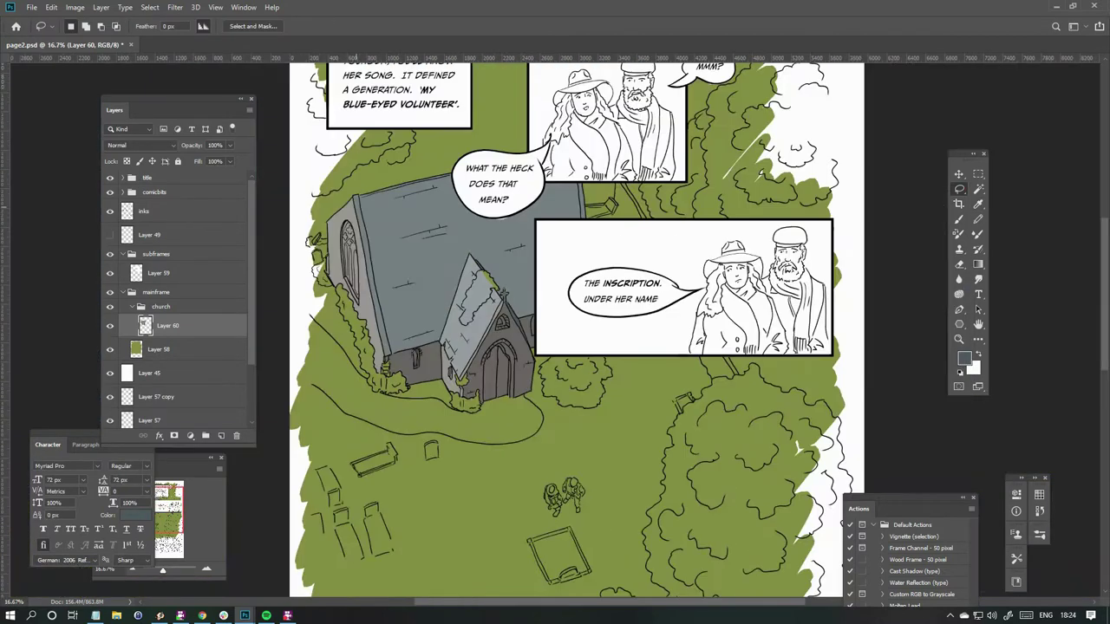
# Select the stone surround inside the porch's arched doorway and fill it with light grey.
pyautogui.hotkey('ctrl', '+')
pyautogui.hotkey('ctrl', '+')
pyautogui.hotkey('ctrl', '+')
pyautogui.hotkey('ctrl', '+')
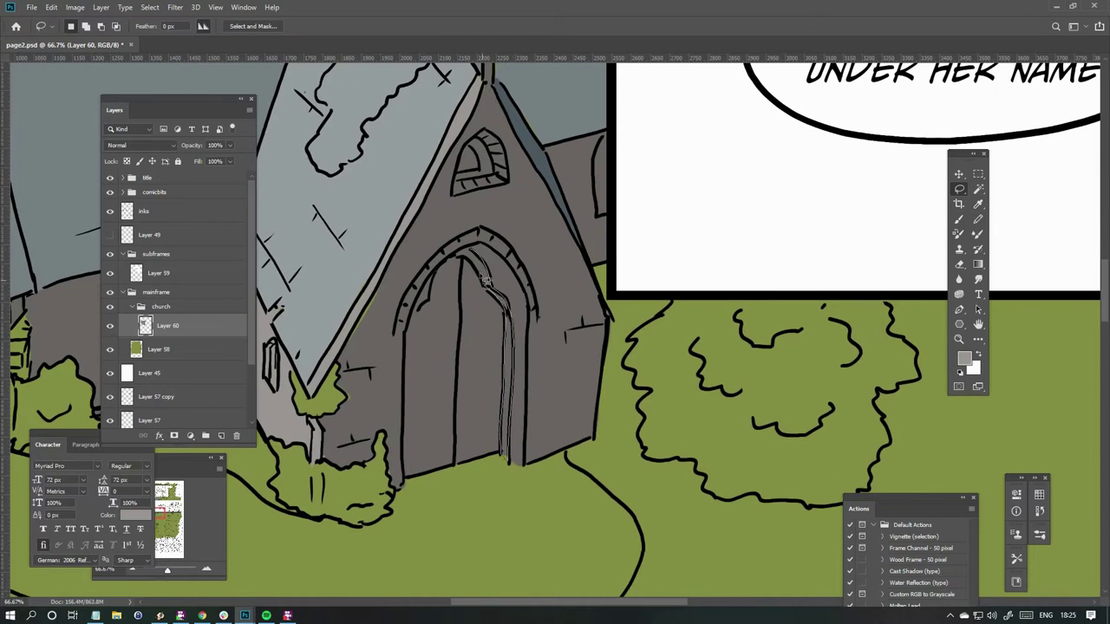
pyautogui.moveTo(486, 280); pyautogui.dragTo(463, 251)
pyautogui.hotkey('ctrl', '-')
pyautogui.hotkey('ctrl', '-')
pyautogui.hotkey('ctrl', '-')
pyautogui.hotkey('ctrl', '-')
# Select the ivy growing over the porch roof and fill it with dark green #103a0a.
pyautogui.click(962, 357)
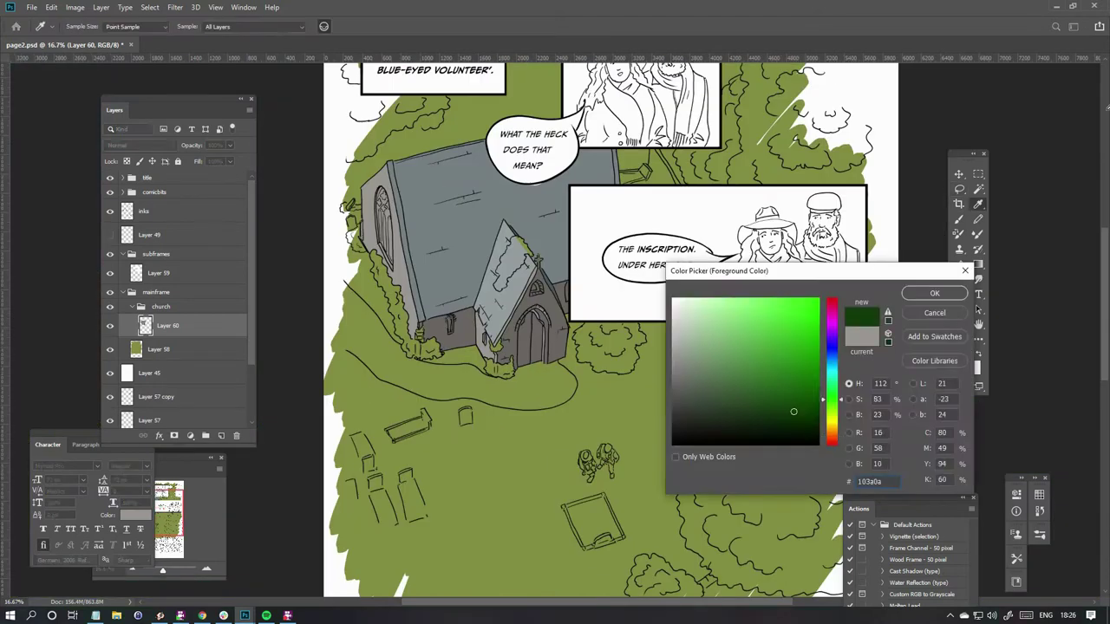
pyautogui.click(929, 277)
pyautogui.hotkey('ctrl', '+')
pyautogui.hotkey('ctrl', '+')
pyautogui.hotkey('ctrl', '+')
pyautogui.hotkey('ctrl', '+')
pyautogui.moveTo(572, 201); pyautogui.dragTo(523, 132)
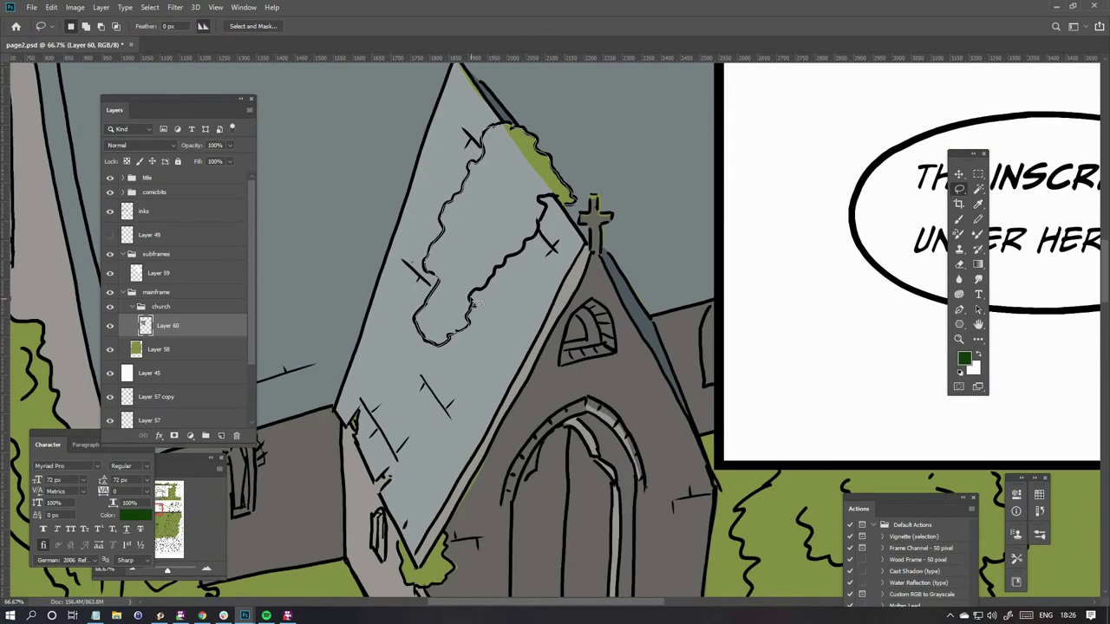
pyautogui.hotkey('alt', 'BackSpace')
# Fill the foliage under the porch's eaves and the bush at its corner with a mid green.
pyautogui.hotkey('ctrl', '-')
pyautogui.hotkey('ctrl', '-')
pyautogui.hotkey('ctrl', '-')
pyautogui.hotkey('ctrl', '-')
pyautogui.hotkey('ctrl', '+')
pyautogui.hotkey('ctrl', '+')
pyautogui.hotkey('ctrl', '+')
pyautogui.hotkey('ctrl', '+')
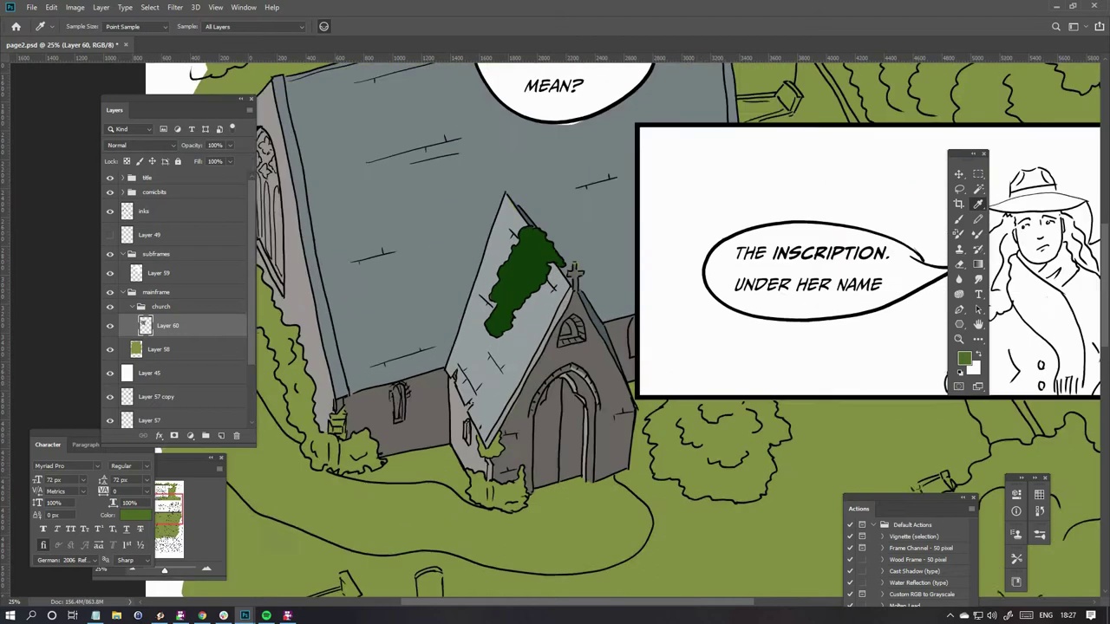
pyautogui.hotkey('ctrl', '+')
pyautogui.moveTo(483, 176); pyautogui.dragTo(486, 253)
pyautogui.hotkey('alt', 'BackSpace')
pyautogui.moveTo(544, 281)
pyautogui.mouseDown()
pyautogui.moveTo(572, 375)
pyautogui.moveTo(503, 459)
pyautogui.mouseUp()
pyautogui.hotkey('alt', 'BackSpace')
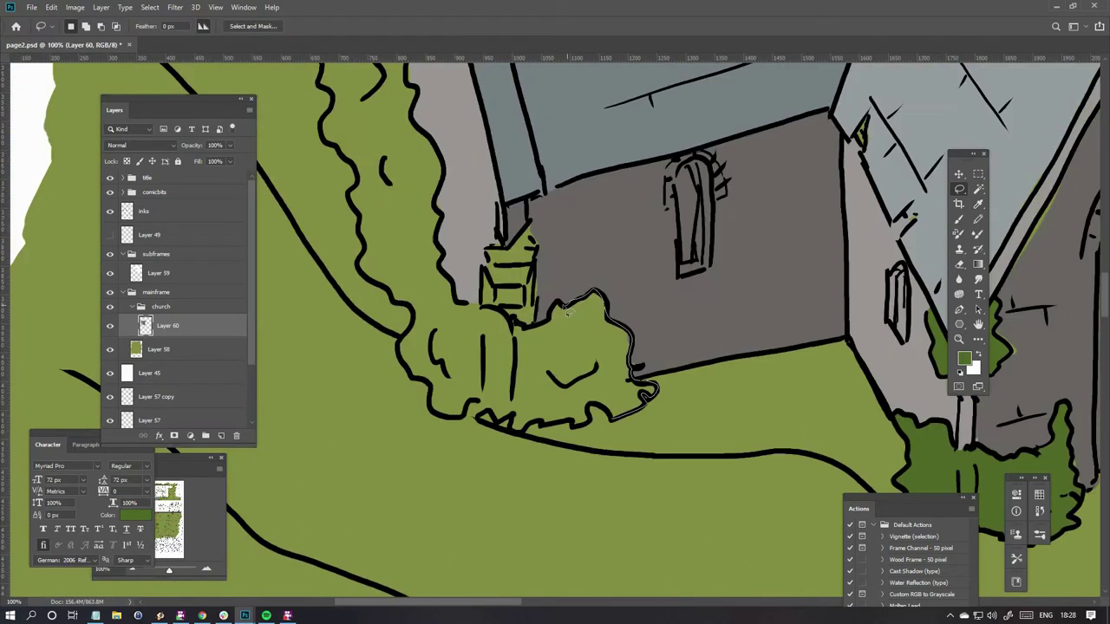
# Fill the ivy climbing the nave's near corner and the bush beside the end wall with the same mid green.
pyautogui.moveTo(321, 69)
pyautogui.mouseDown()
pyautogui.moveTo(469, 286)
pyautogui.moveTo(517, 452)
pyautogui.moveTo(460, 286)
pyautogui.moveTo(544, 477)
pyautogui.moveTo(380, 243)
pyautogui.moveTo(475, 266)
pyautogui.mouseUp()
pyautogui.hotkey('alt', 'BackSpace')
pyautogui.hotkey('alt', 'BackSpace')
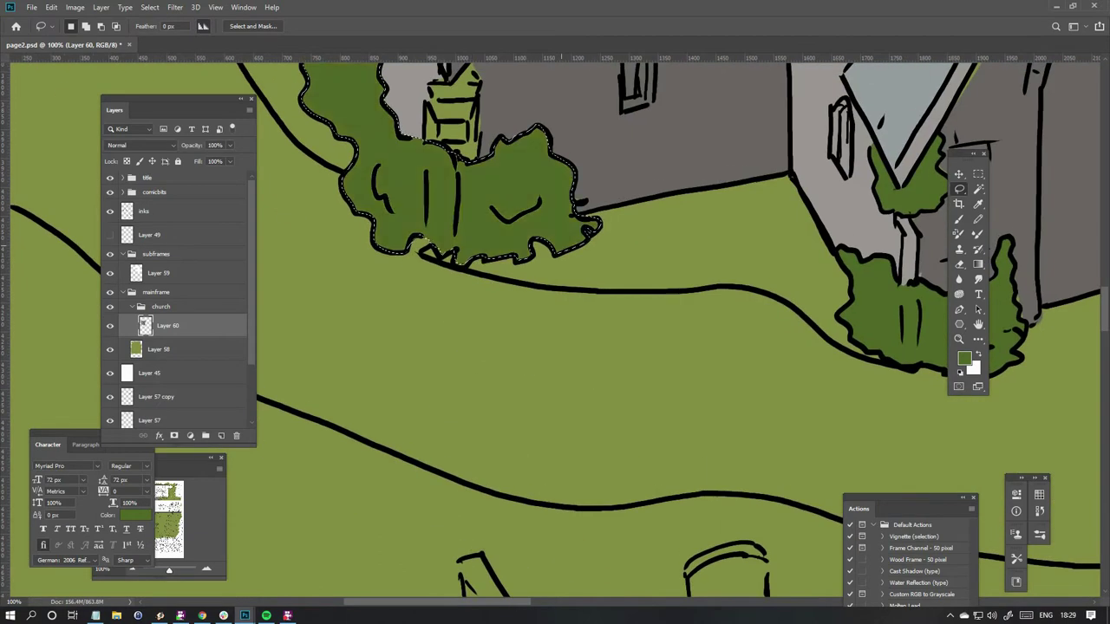
pyautogui.scroll(-4, 555, 330)
pyautogui.scroll(3, 538, 329)
pyautogui.hotkey('alt', 'BackSpace')
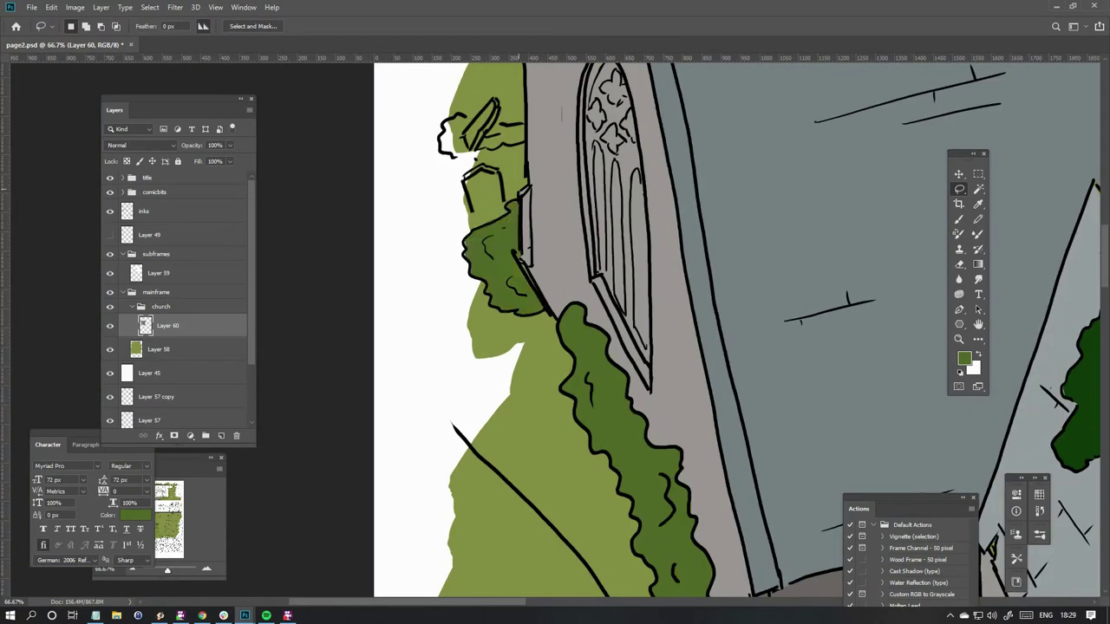
# Outline the round bush beside the porch, under the lower panel, and fill it with the mid green.
pyautogui.scroll(-6, 555, 329)
pyautogui.scroll(5, 574, 325)
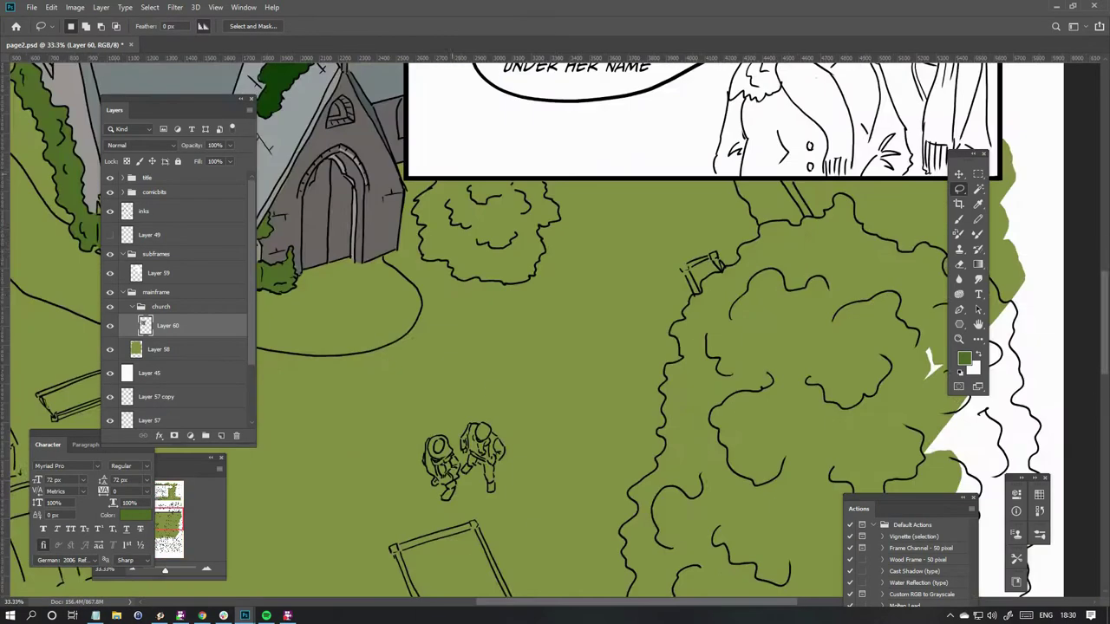
pyautogui.moveTo(376, 106); pyautogui.dragTo(365, 178)
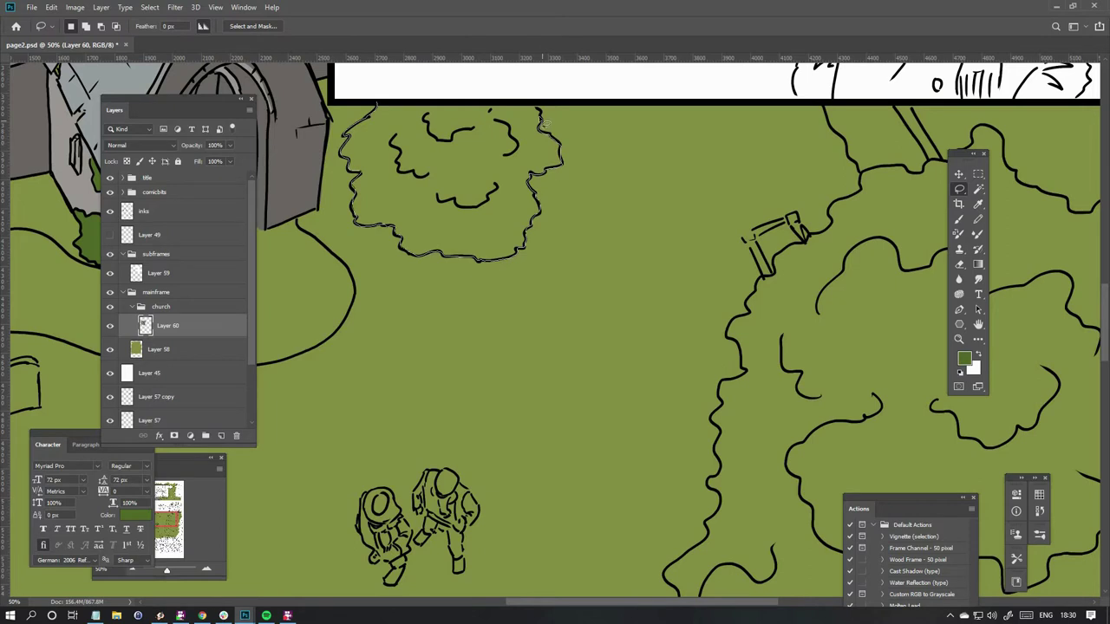
pyautogui.hotkey('alt', 'BackSpace')
# Select the tree behind the opening caption box and fill it with a dark bluish green.
pyautogui.scroll(-2, 976, 307)
pyautogui.scroll(-2, 976, 307)
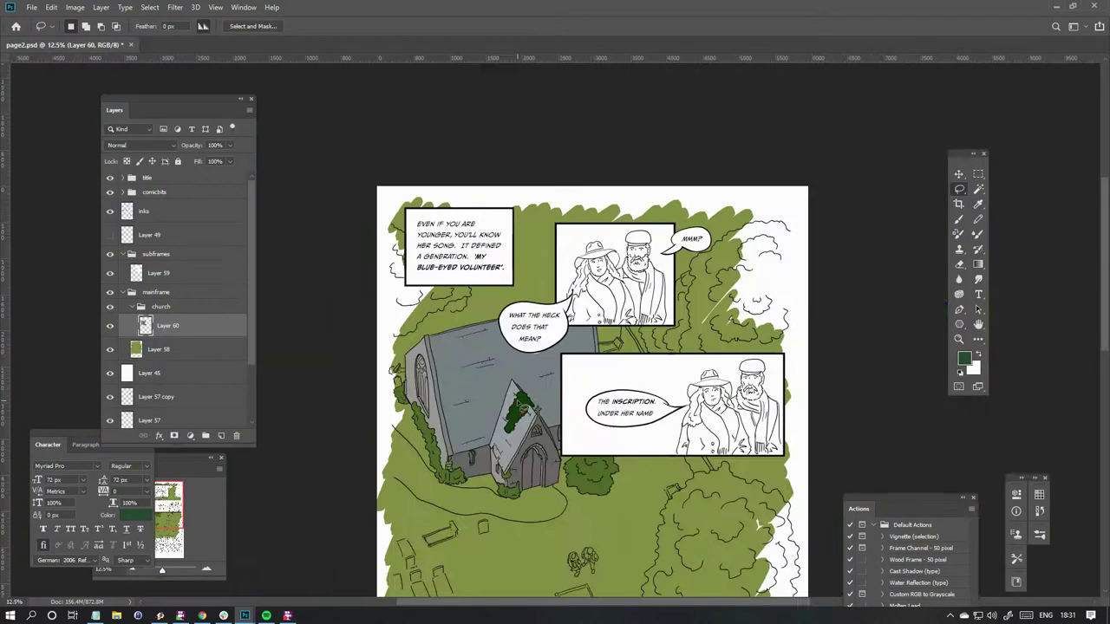
pyautogui.scroll(3, 402, 330)
pyautogui.hotkey('ctrl', '-')
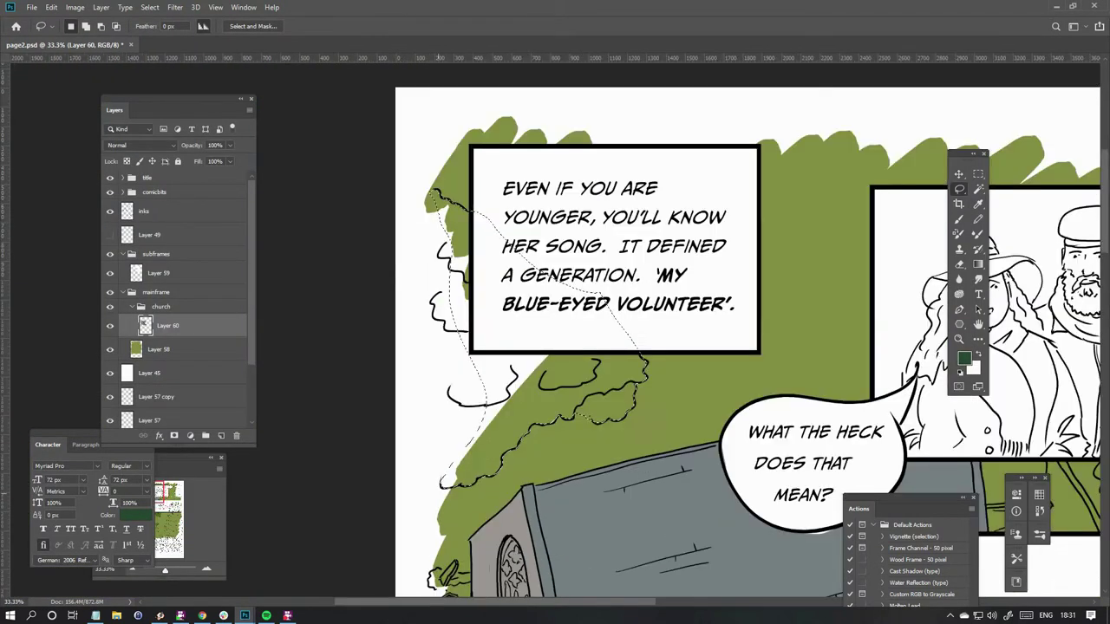
pyautogui.hotkey('alt', 'BackSpace')
# Outline the large tree at the page's right edge and fill it with dark bluish green.
pyautogui.hotkey('ctrl', '-')
pyautogui.press('i')
pyautogui.click(963, 358)
pyautogui.press('Return')
pyautogui.press('l')
pyautogui.scroll(3, 516, 132)
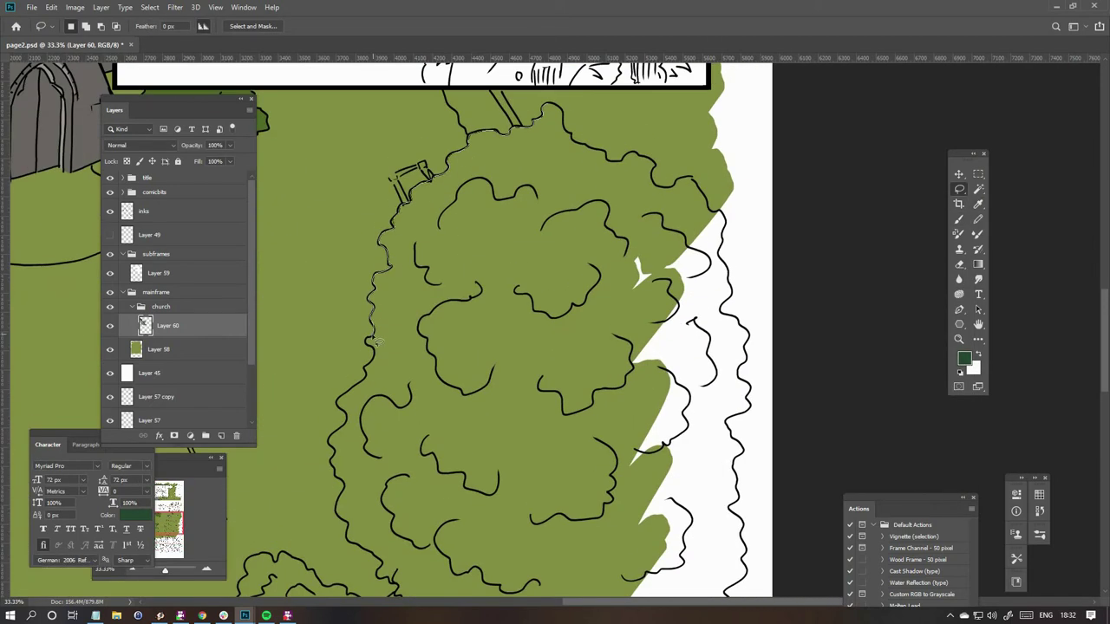
pyautogui.moveTo(377, 342); pyautogui.dragTo(335, 188)
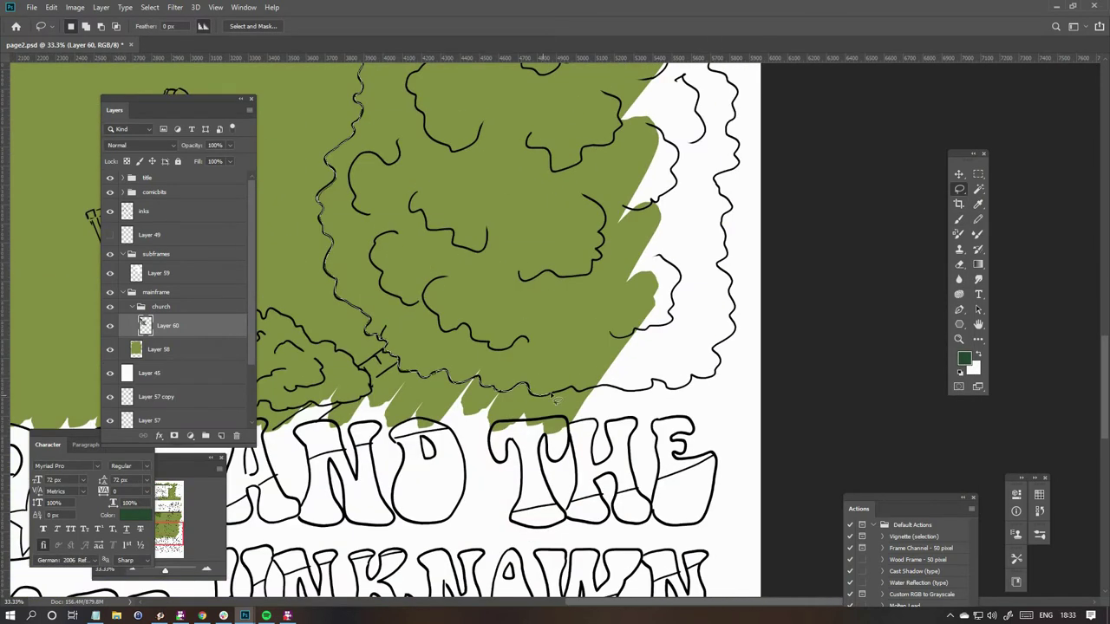
pyautogui.moveTo(726, 203); pyautogui.dragTo(733, 366)
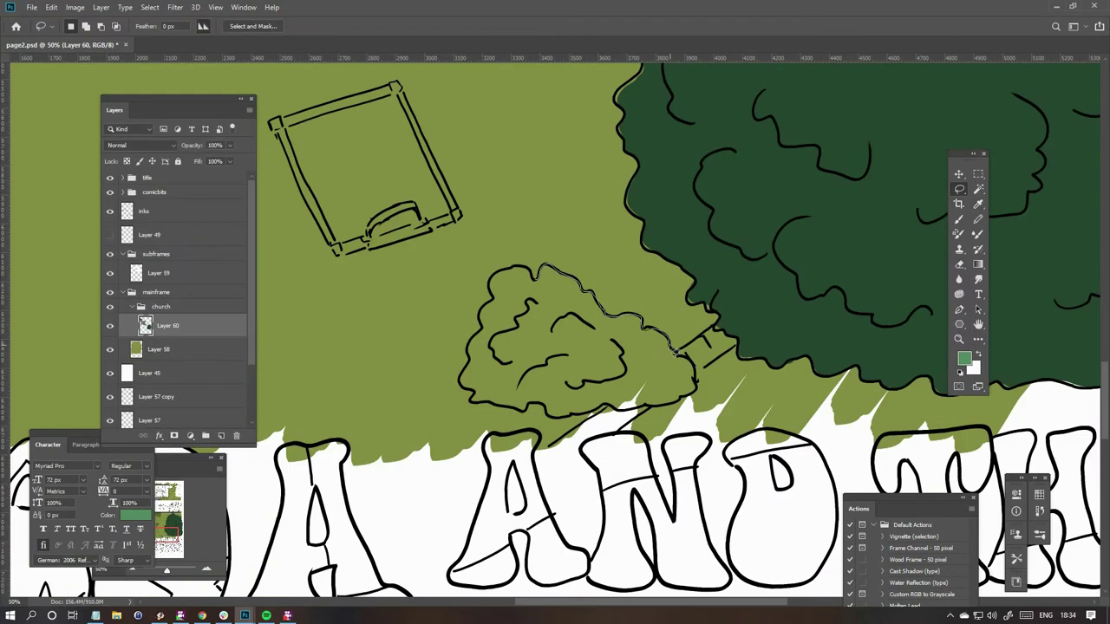
# Fill the small bush above the title with a lighter bluish green and the strip running behind it with grey.
pyautogui.moveTo(678, 354)
pyautogui.mouseDown()
pyautogui.moveTo(678, 405)
pyautogui.moveTo(535, 410)
pyautogui.mouseUp()
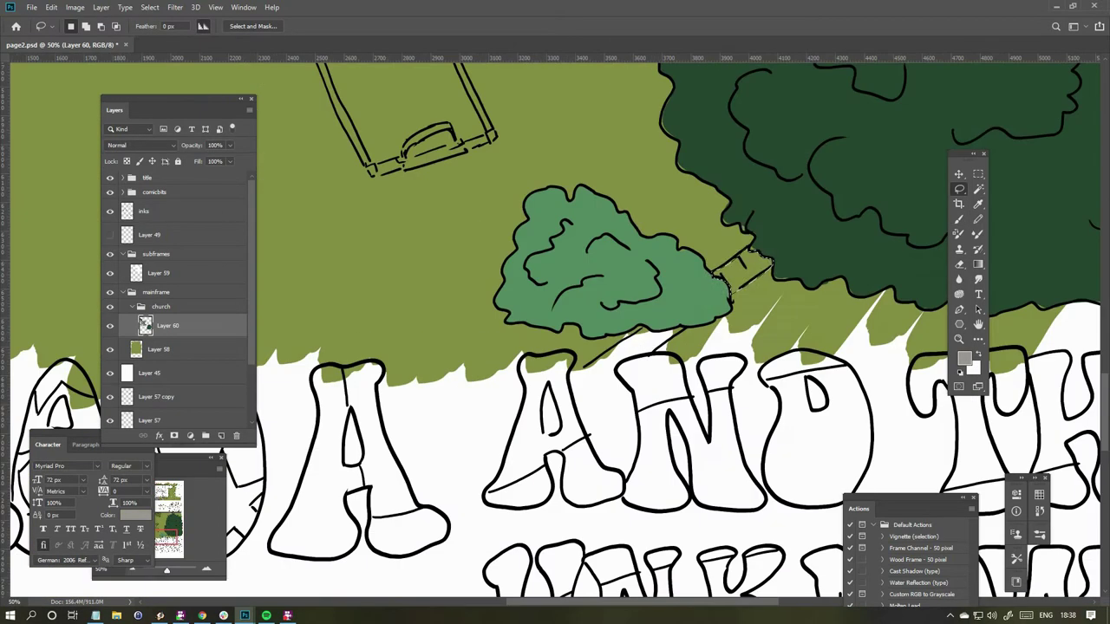
pyautogui.click(964, 358)
pyautogui.press('Return')
pyautogui.hotkey('alt', 'BackSpace')
pyautogui.hotkey('ctrl', 'd')
pyautogui.press('b')
pyautogui.moveTo(595, 365); pyautogui.dragTo(638, 338)
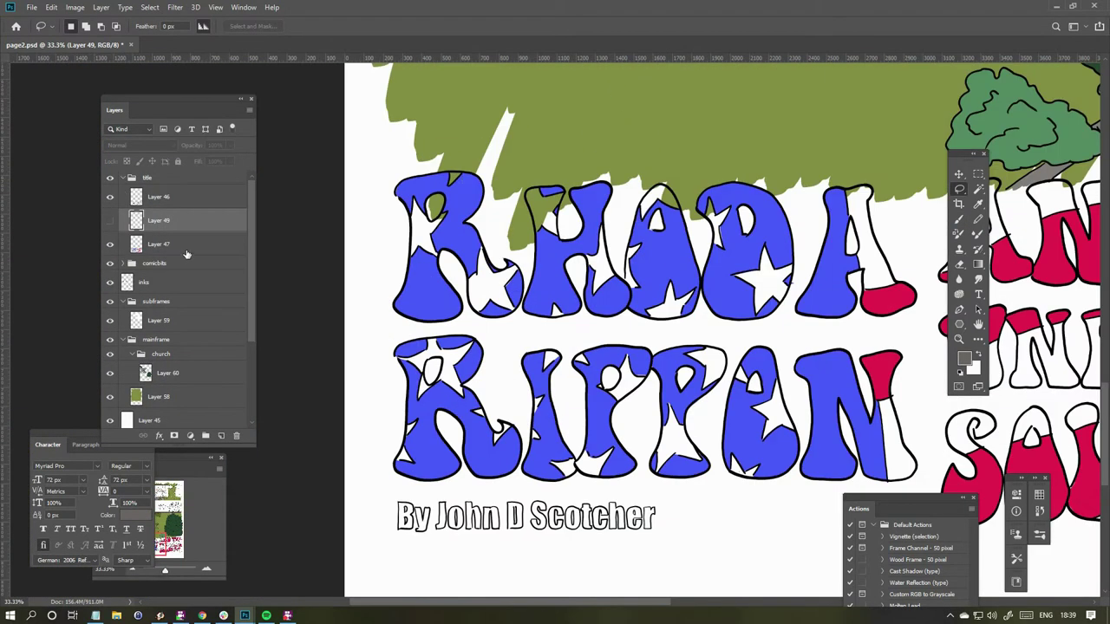
# On the title's colour layer, paint the uncoloured parts of the letters white where the green background shows through.
pyautogui.click(186, 251)
pyautogui.press('x')
pyautogui.press('b')
pyautogui.hotkey('ctrl', '+')
pyautogui.hotkey('ctrl', '+')
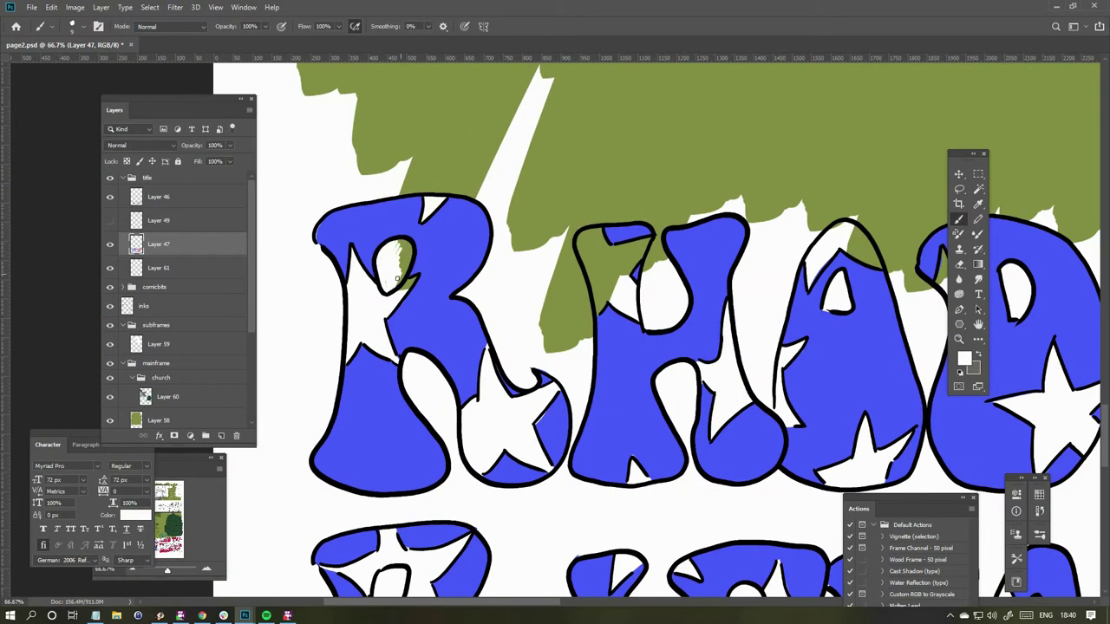
pyautogui.hscroll(5, 409, 250)
pyautogui.moveTo(417, 186); pyautogui.dragTo(469, 226)
pyautogui.hscroll(3, 443, 216)
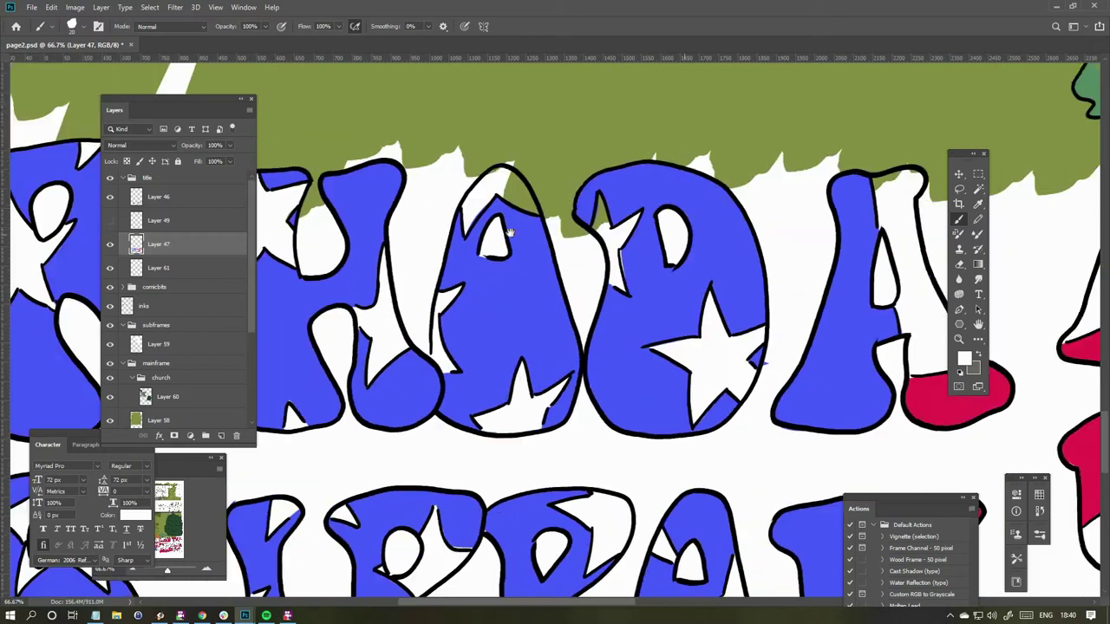
pyautogui.moveTo(503, 179); pyautogui.dragTo(535, 213)
pyautogui.moveTo(599, 230); pyautogui.dragTo(602, 196)
pyautogui.hscroll(10, 555, 243)
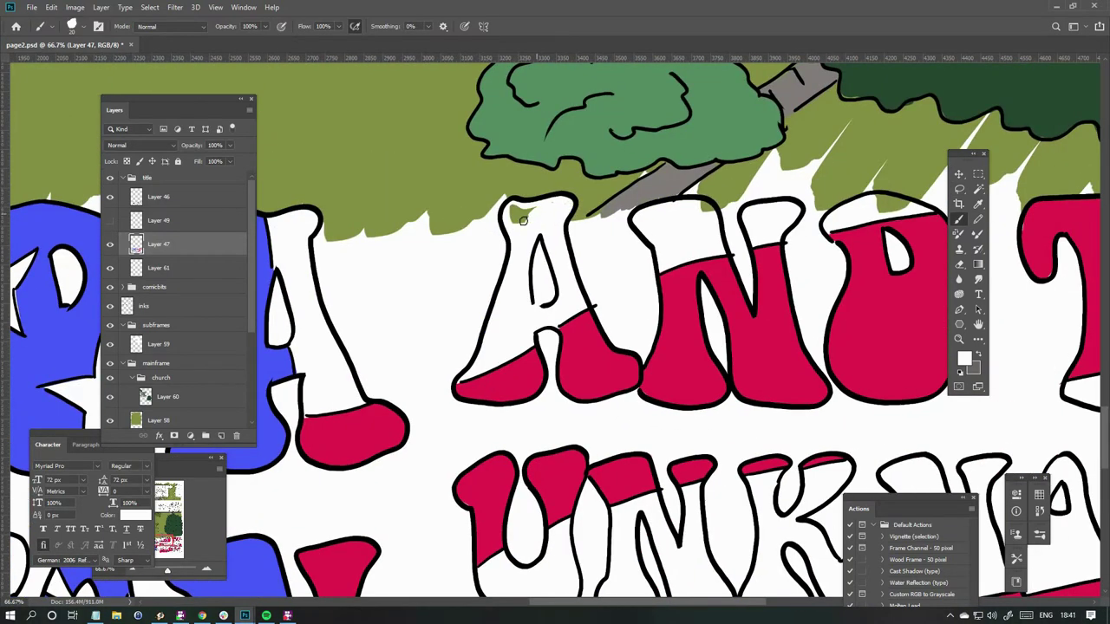
pyautogui.hotkey('ctrl', '0')
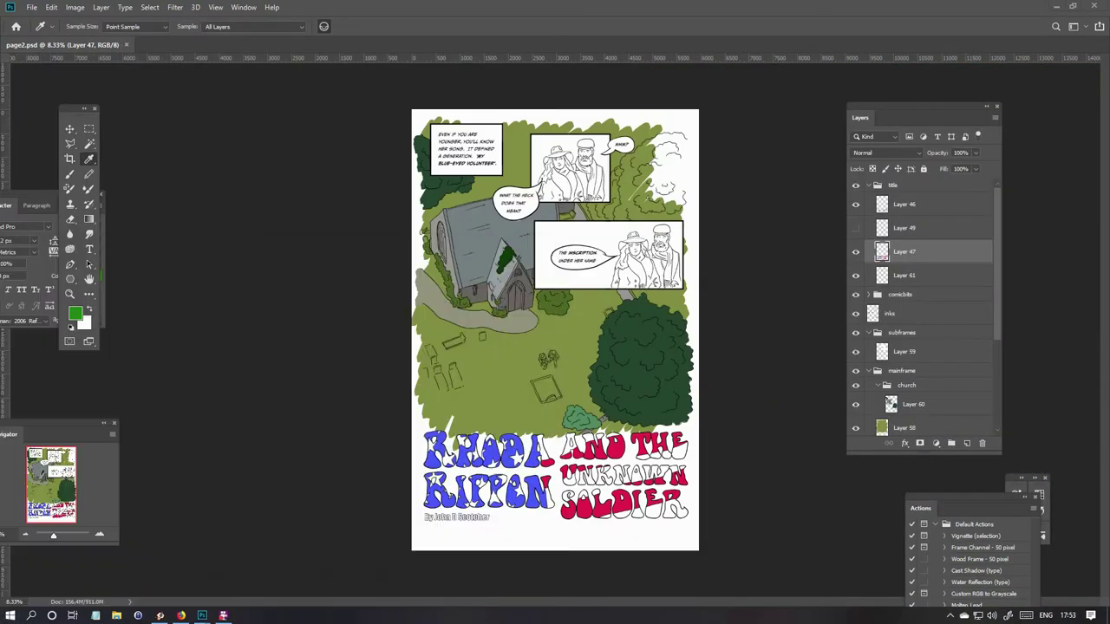
# Fill the quatrefoil and lancet panes of the church's tall arched window with light blue-grey on the church layer.
pyautogui.hotkey('ctrl', '+')
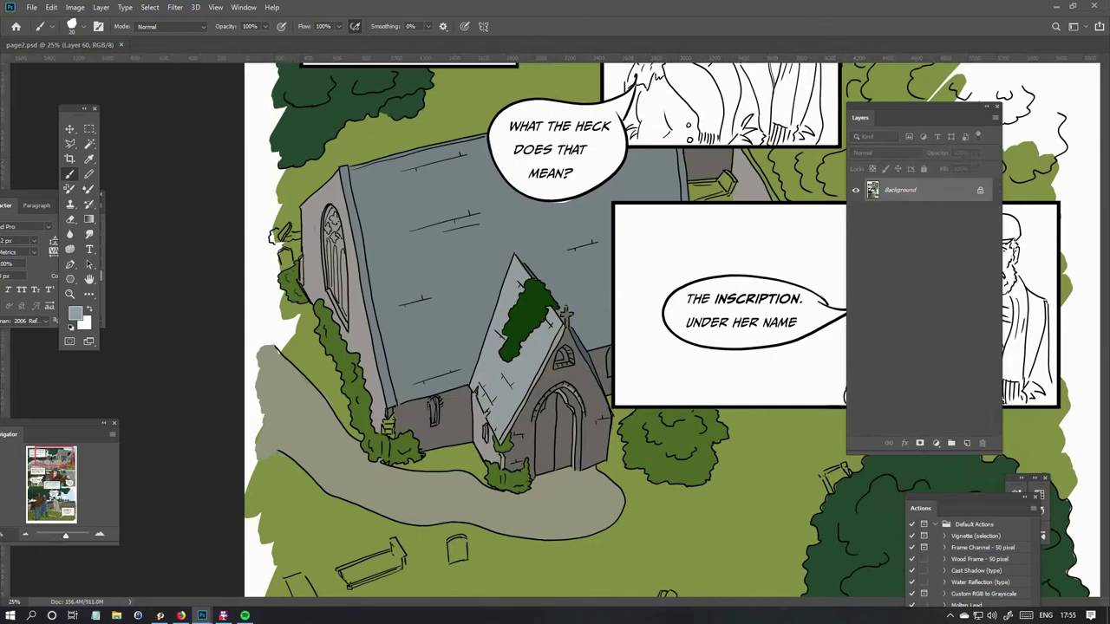
pyautogui.hotkey('ctrl', '+')
pyautogui.hotkey('ctrl', '+')
pyautogui.hotkey('ctrl', '+')
pyautogui.hotkey('ctrl', '+')
pyautogui.click(70, 143)
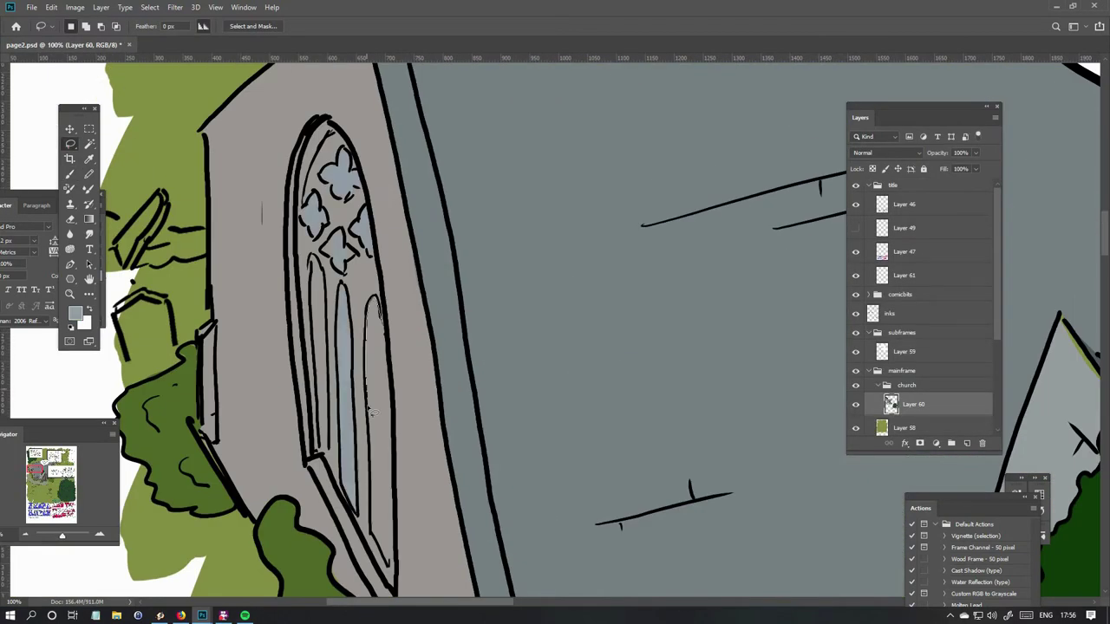
pyautogui.press('h')
# Fill the tall arched window's shaded inner reveal and the small buttress beside it with dark grey.
pyautogui.moveTo(316, 330); pyautogui.dragTo(224, 158)
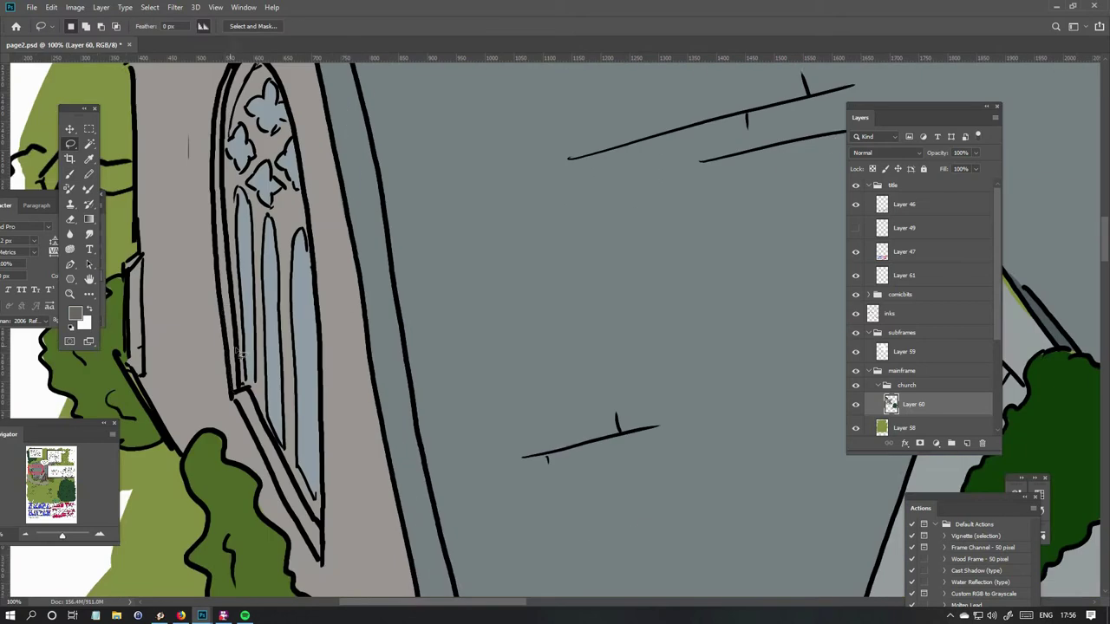
pyautogui.hotkey('alt', 'BackSpace')
pyautogui.hotkey('ctrl', 'd')
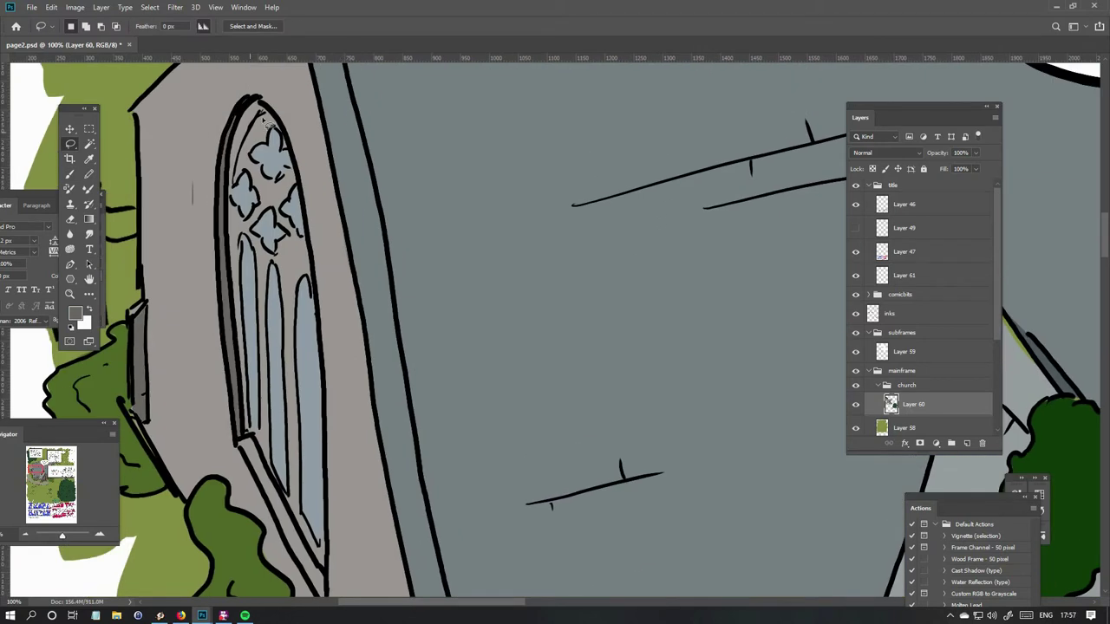
# Fill the small arched window in the nave's side wall with grey tones on the church layer.
pyautogui.press('h')
pyautogui.moveTo(279, 109)
pyautogui.mouseDown()
pyautogui.moveTo(607, 390)
pyautogui.moveTo(659, 451)
pyautogui.mouseUp()
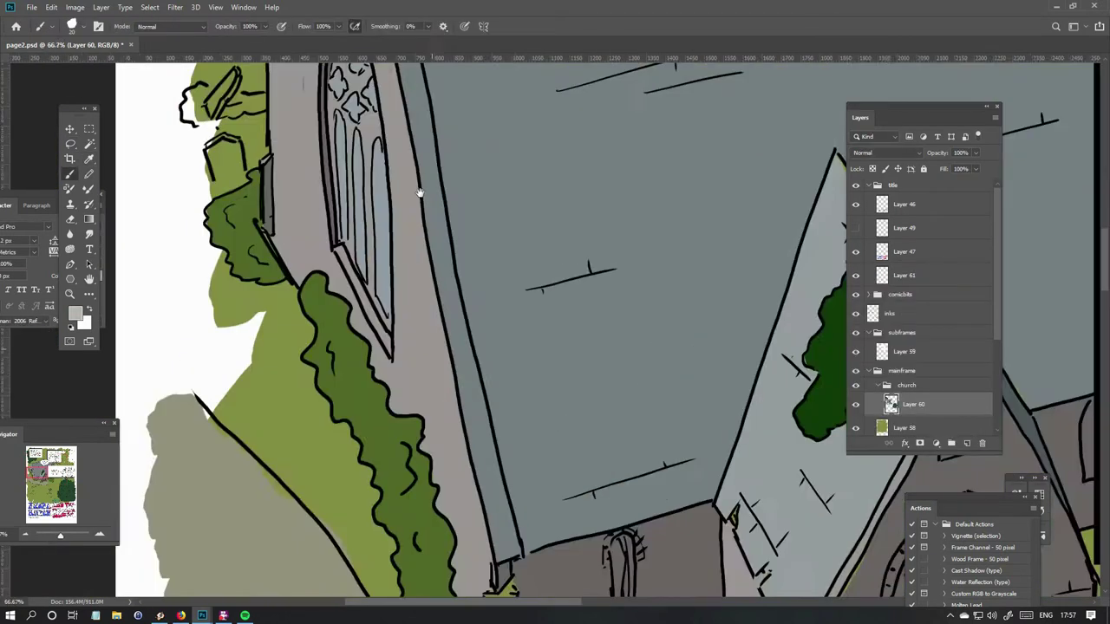
pyautogui.hotkey('ctrl', '+')
pyautogui.moveTo(347, 169)
pyautogui.mouseDown()
pyautogui.moveTo(505, 521)
pyautogui.moveTo(357, 349)
pyautogui.mouseUp()
pyautogui.press('h')
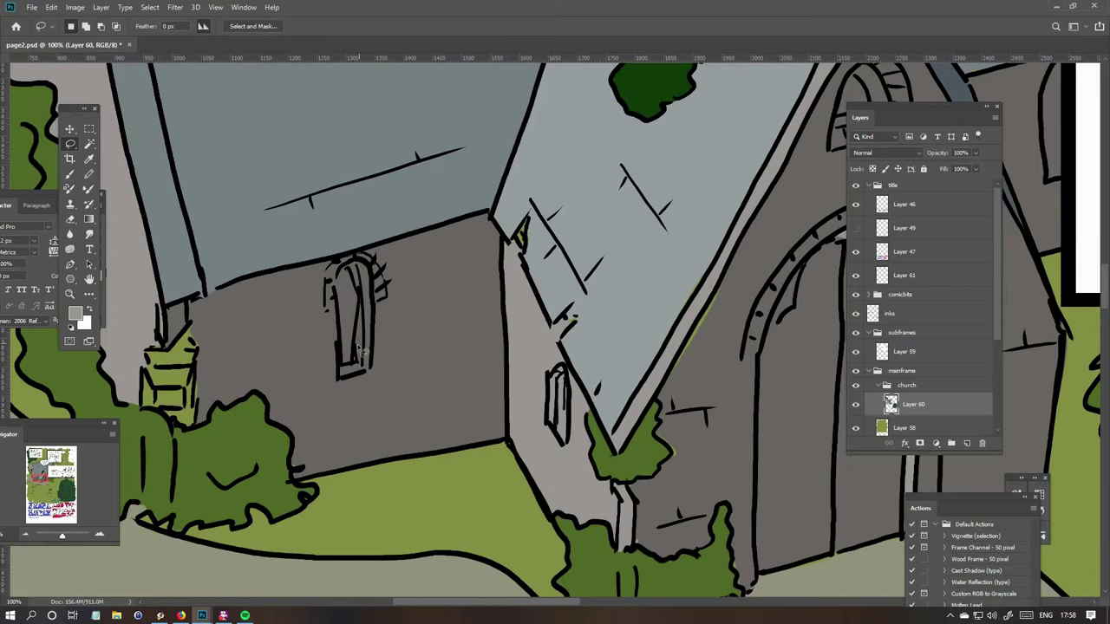
pyautogui.hotkey('alt', 'BackSpace')
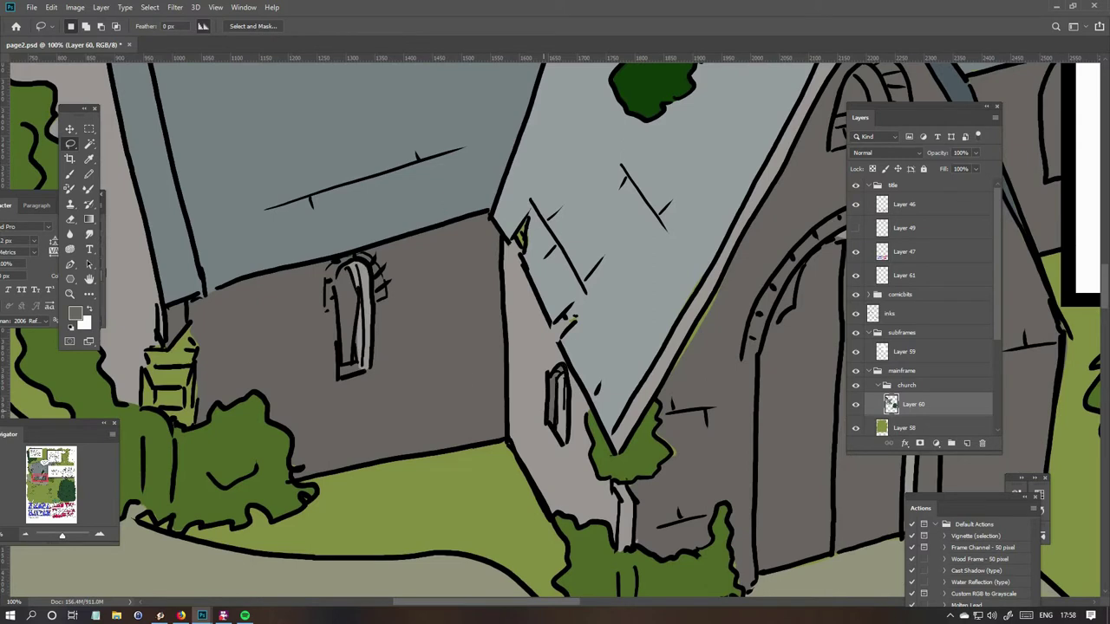
# Fill the porch's arched doorway surround with lighter grey and its doors with a very dark tone.
pyautogui.hotkey('ctrl', 'Tab')
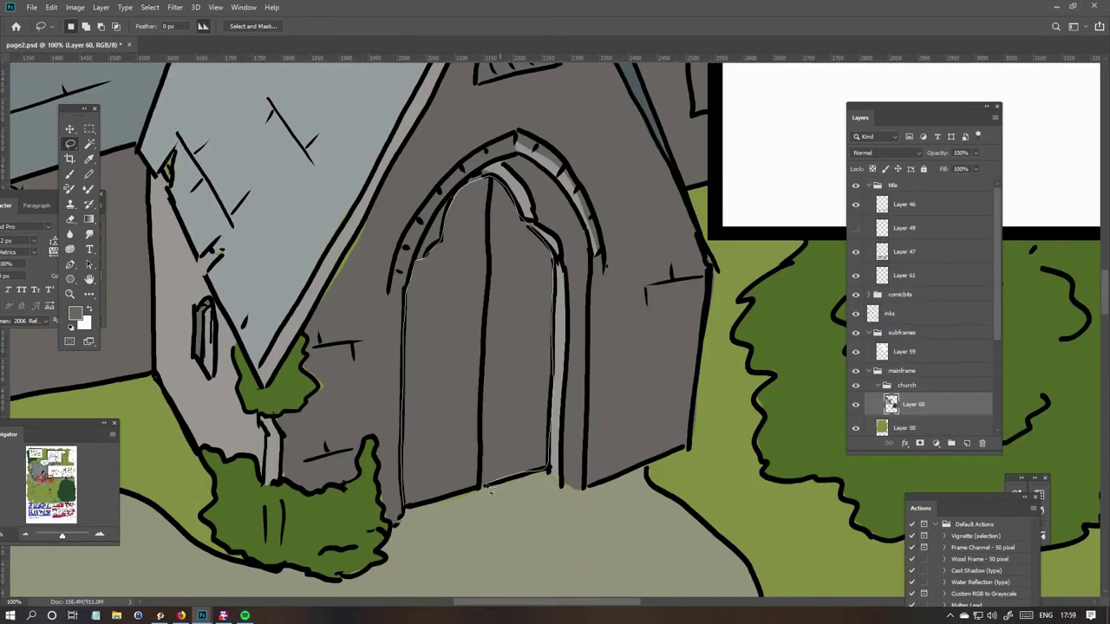
pyautogui.press('b')
pyautogui.scroll(-4, 491, 491)
pyautogui.scroll(3, 718, 480)
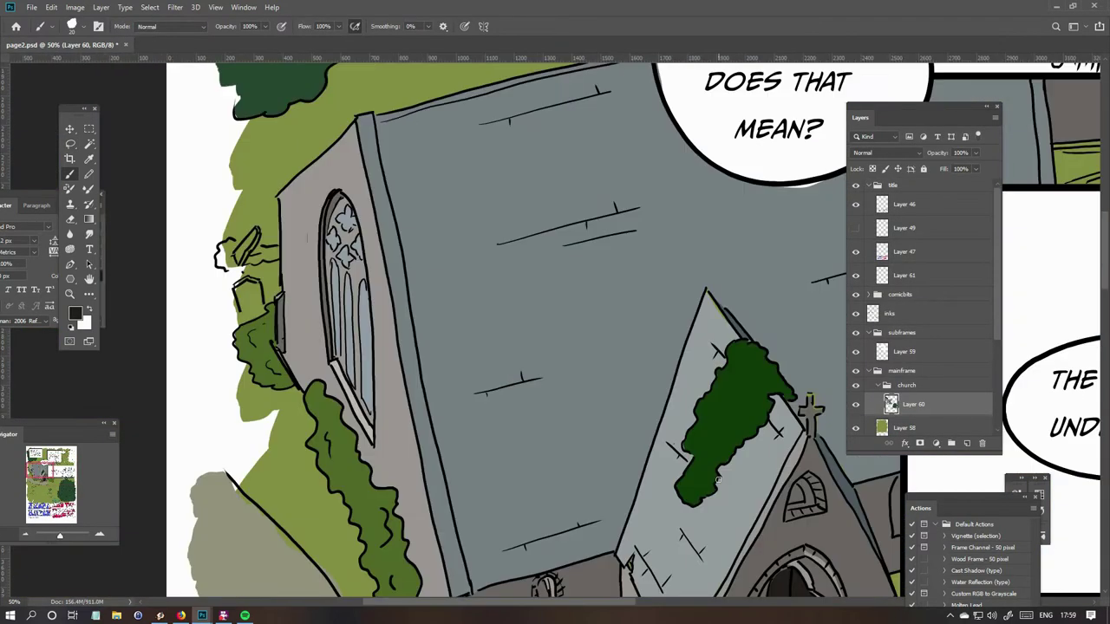
# Fill the gravestones beside the church's end wall, above the bush, with grey shades.
pyautogui.press('l')
pyautogui.scroll(1, 260, 287)
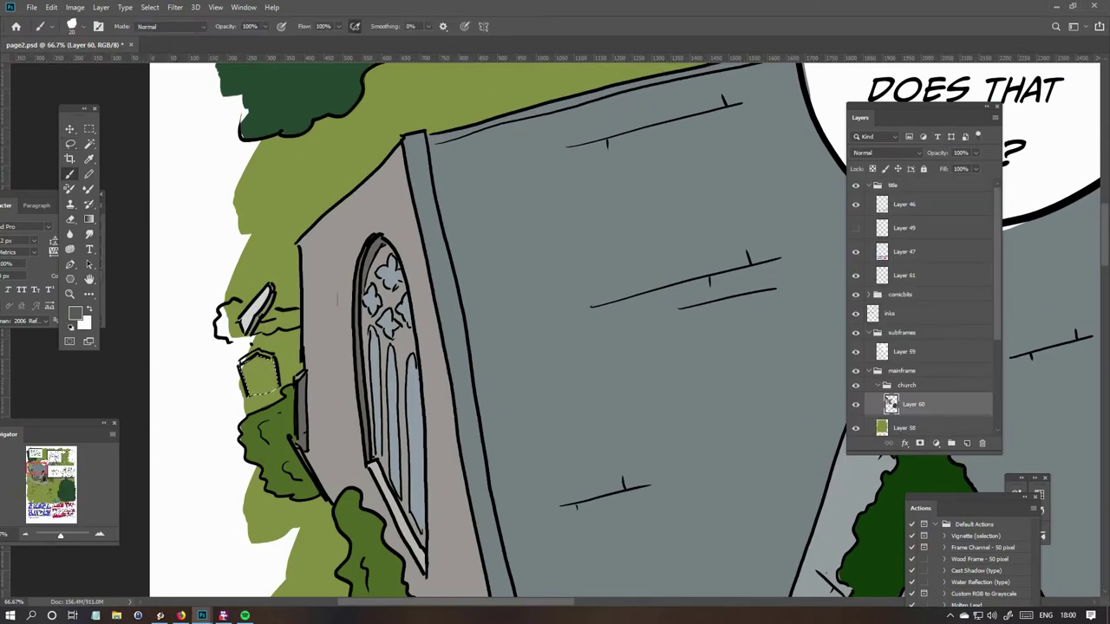
pyautogui.hotkey('alt', 'BackSpace')
pyautogui.hotkey('ctrl', 'd')
pyautogui.press('i')
pyautogui.press('l')
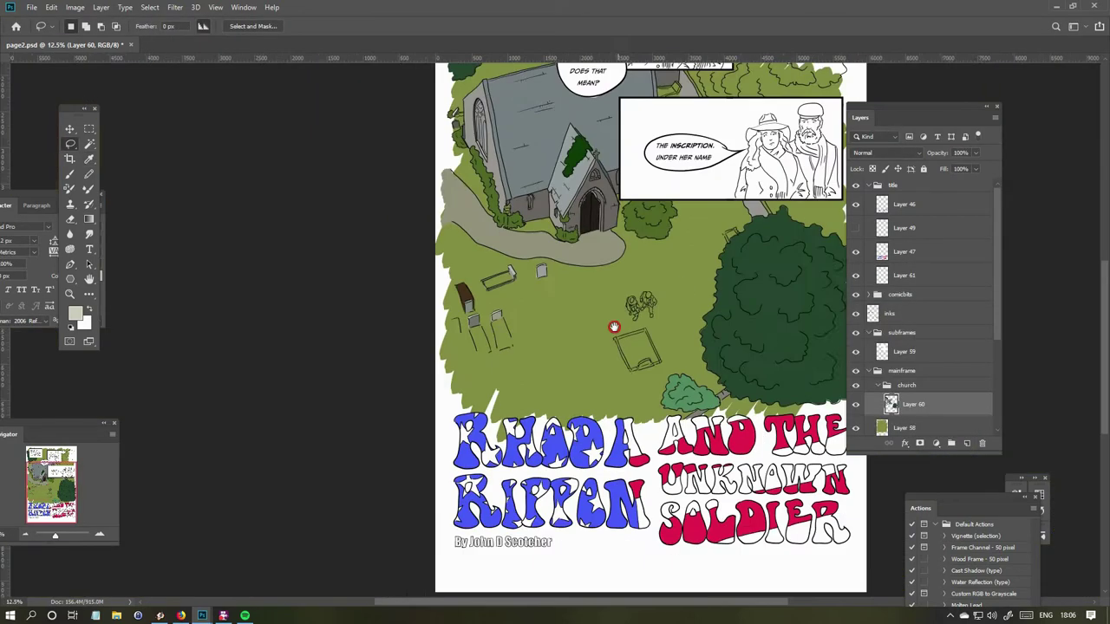
# Fill the gravestone visible in the gap between the two inset panels with grey shades.
pyautogui.moveTo(614, 325); pyautogui.dragTo(351, 368)
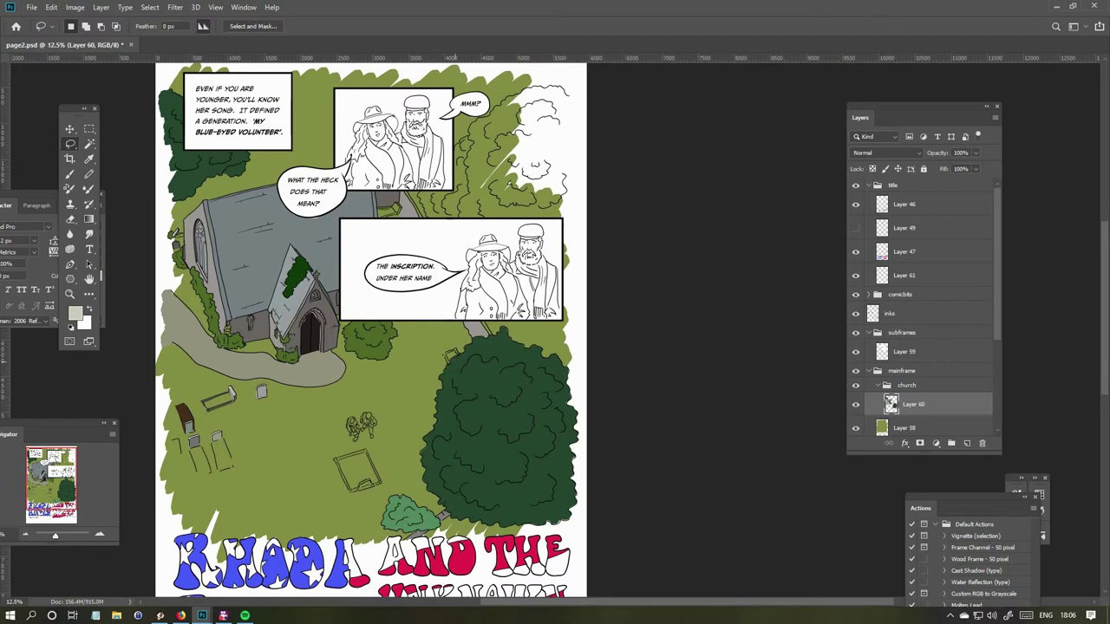
pyautogui.hotkey('alt', 'BackSpace')
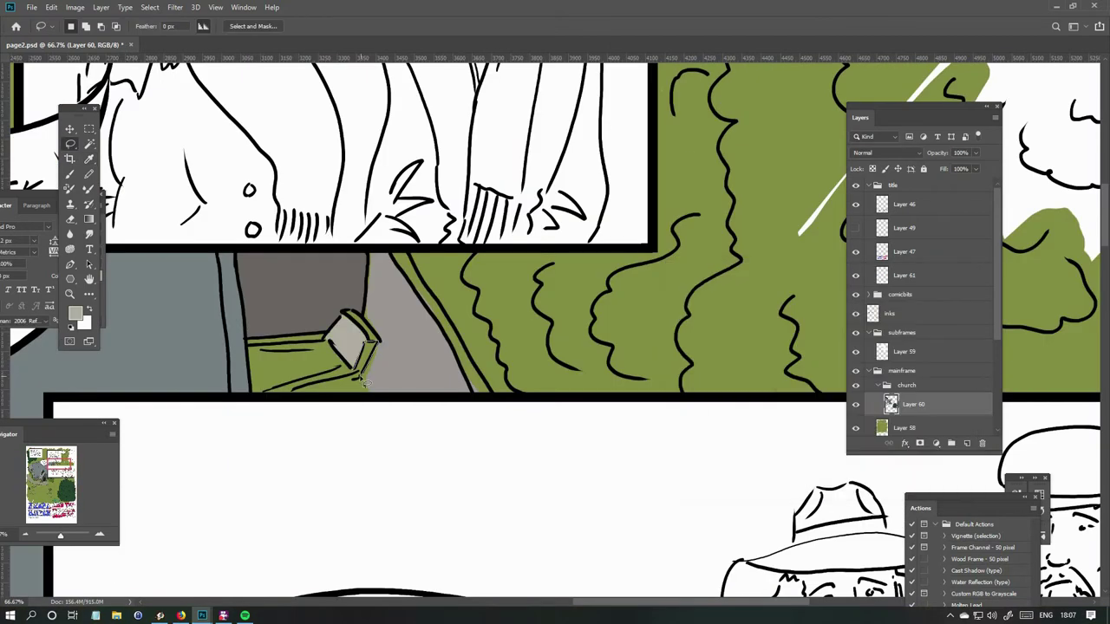
pyautogui.moveTo(379, 339)
pyautogui.mouseDown()
pyautogui.moveTo(260, 260)
pyautogui.moveTo(243, 287)
pyautogui.moveTo(277, 360)
pyautogui.mouseUp()
# Fill the two long grave plots below the path with olive green and a brighter green.
pyautogui.click(75, 314)
pyautogui.press('Return')
pyautogui.hotkey('alt', 'BackSpace')
pyautogui.press('Return')
pyautogui.hotkey('alt', 'BackSpace')
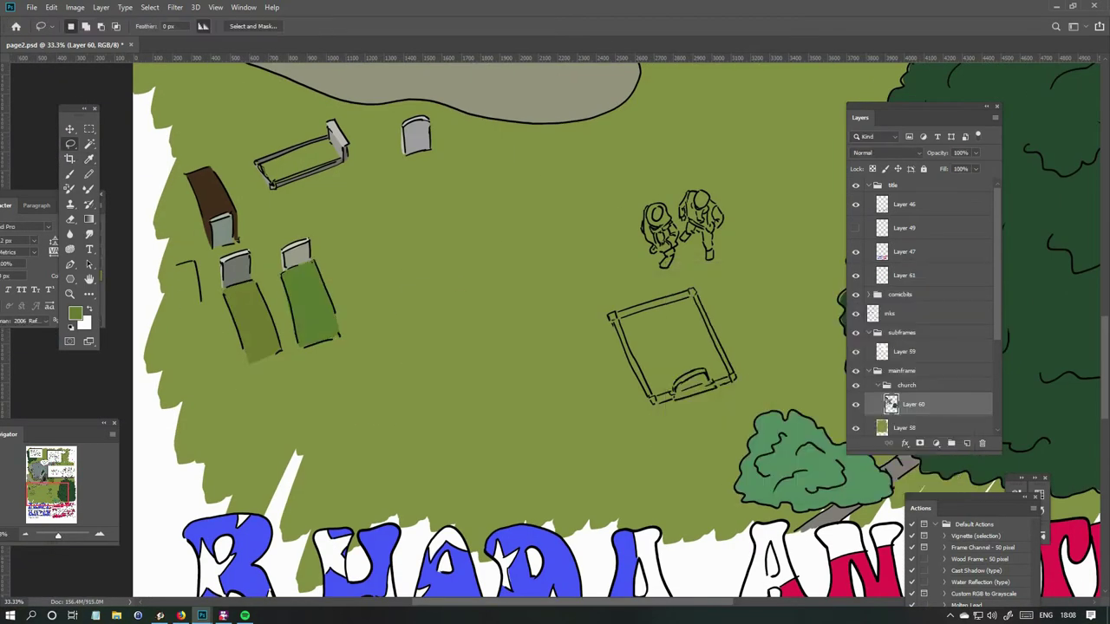
pyautogui.hotkey('alt', 'BackSpace')
# Fill the two long sides and the far edge of the square grave's kerb with light grey.
pyautogui.click(71, 144)
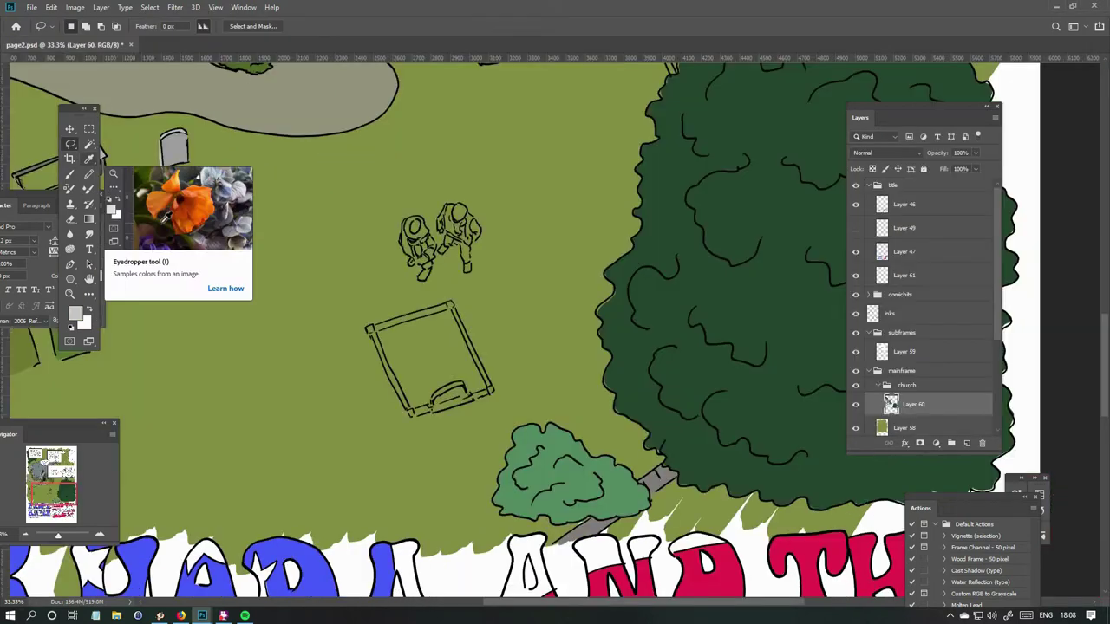
pyautogui.hotkey('ctrl', '+')
pyautogui.moveTo(304, 260); pyautogui.dragTo(390, 434)
pyautogui.hotkey('alt', 'BackSpace')
pyautogui.moveTo(469, 208); pyautogui.dragTo(551, 386)
pyautogui.hotkey('alt', 'BackSpace')
pyautogui.moveTo(306, 260); pyautogui.dragTo(472, 215)
pyautogui.hotkey('alt', 'BackSpace')
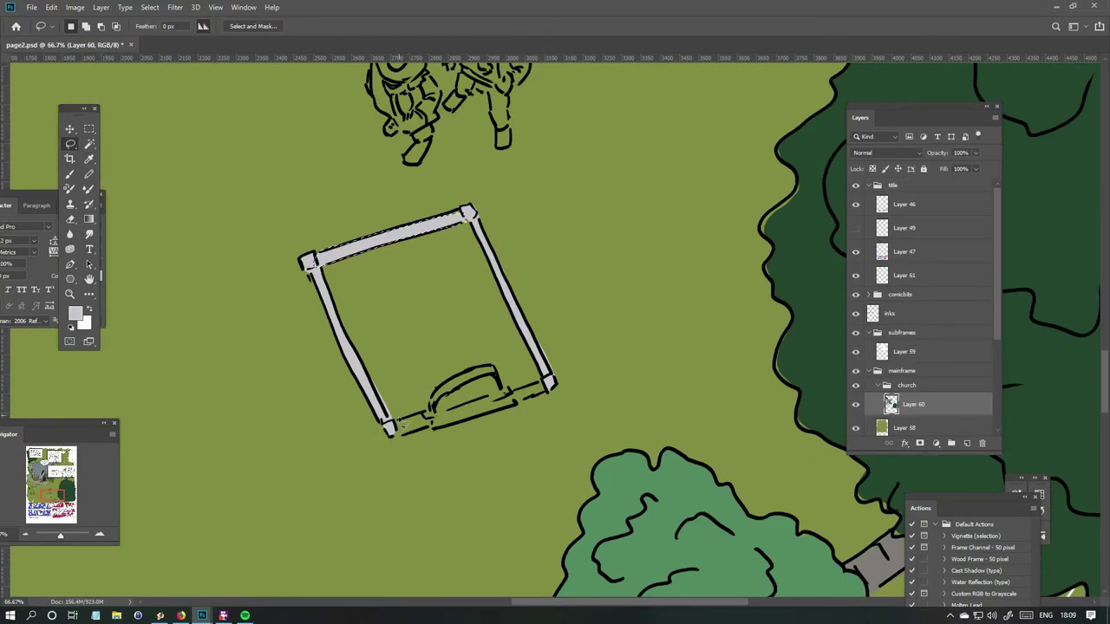
# Fill the square grave's near kerb edge with light grey and its small headstone with grey shades.
pyautogui.hotkey('alt', 'BackSpace')
pyautogui.moveTo(545, 383); pyautogui.dragTo(527, 407)
pyautogui.hotkey('alt', 'BackSpace')
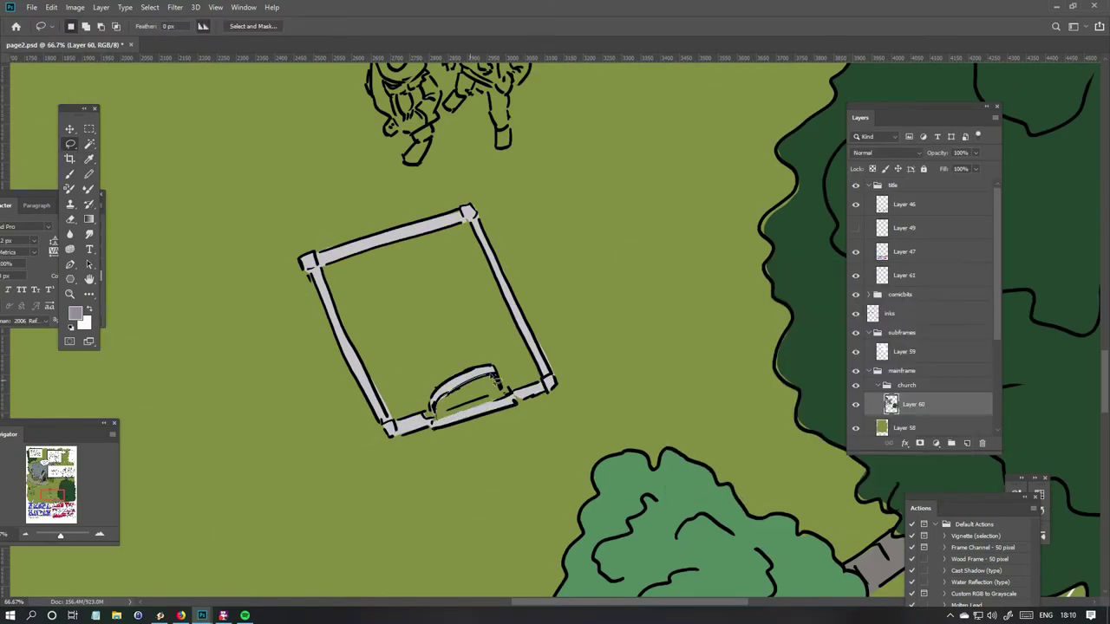
pyautogui.hotkey('alt', 'BackSpace')
# Fill the small overhead woman's coat with slate blue and her scarf with purple.
pyautogui.hotkey('ctrl', '-')
pyautogui.scroll(3, 555, 330)
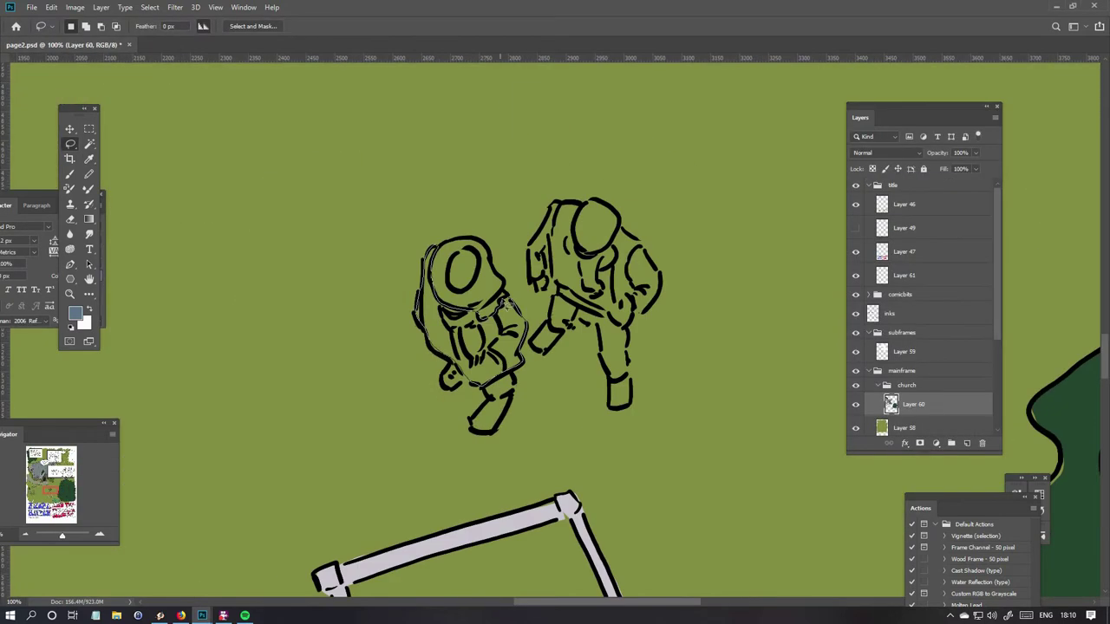
pyautogui.hotkey('alt', 'BackSpace')
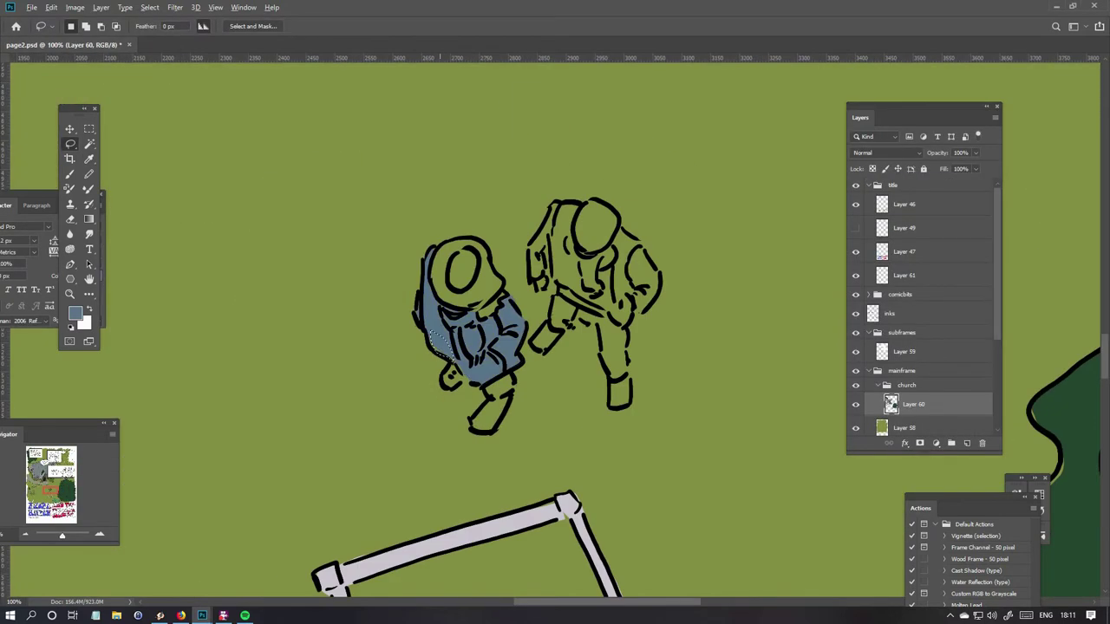
pyautogui.press('F2')
pyautogui.hotkey('alt', 'BackSpace')
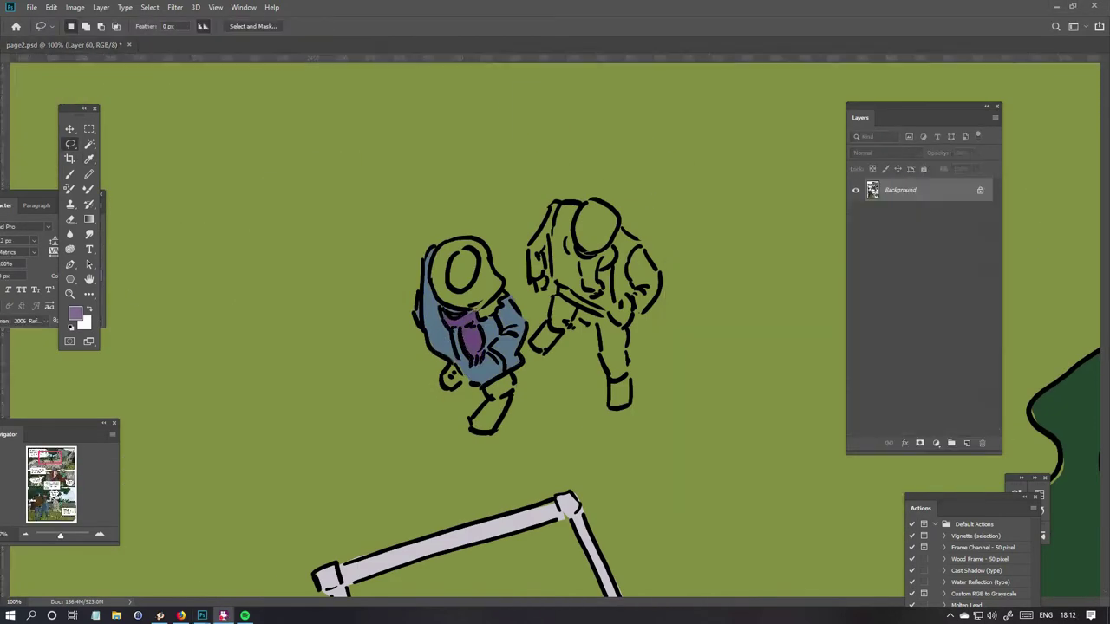
# Fill the small woman's hat with lilac, her hair with brown, her legs with dark green and her boots with near-black.
pyautogui.hotkey('alt', 'BackSpace')
pyautogui.press('F3')
pyautogui.hotkey('alt', 'BackSpace')
pyautogui.press('F4')
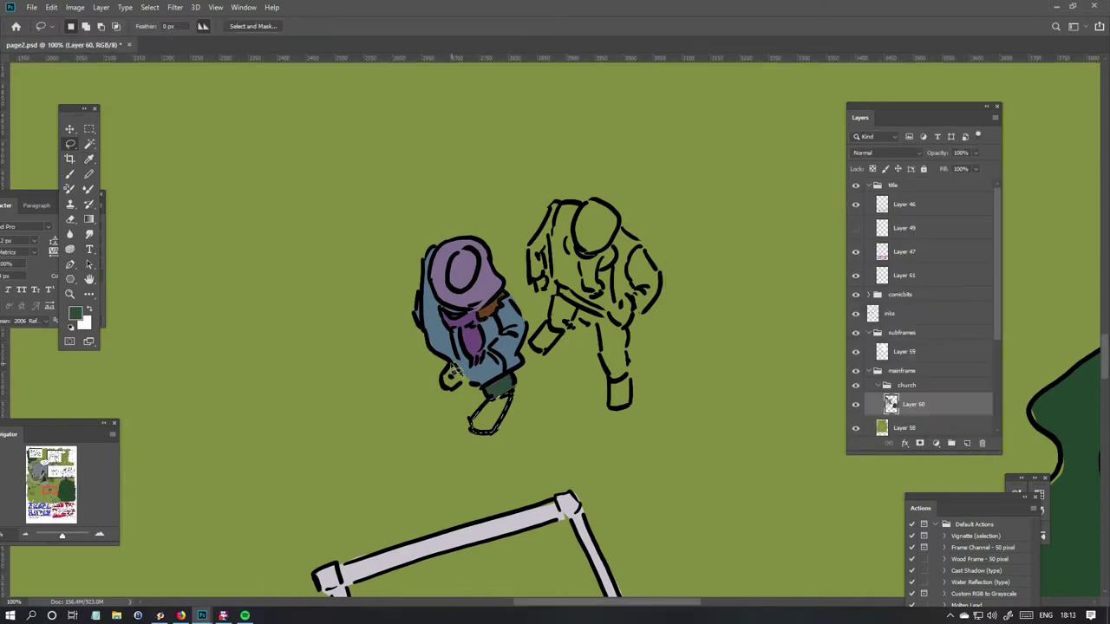
pyautogui.hotkey('alt', 'BackSpace')
pyautogui.press('F5')
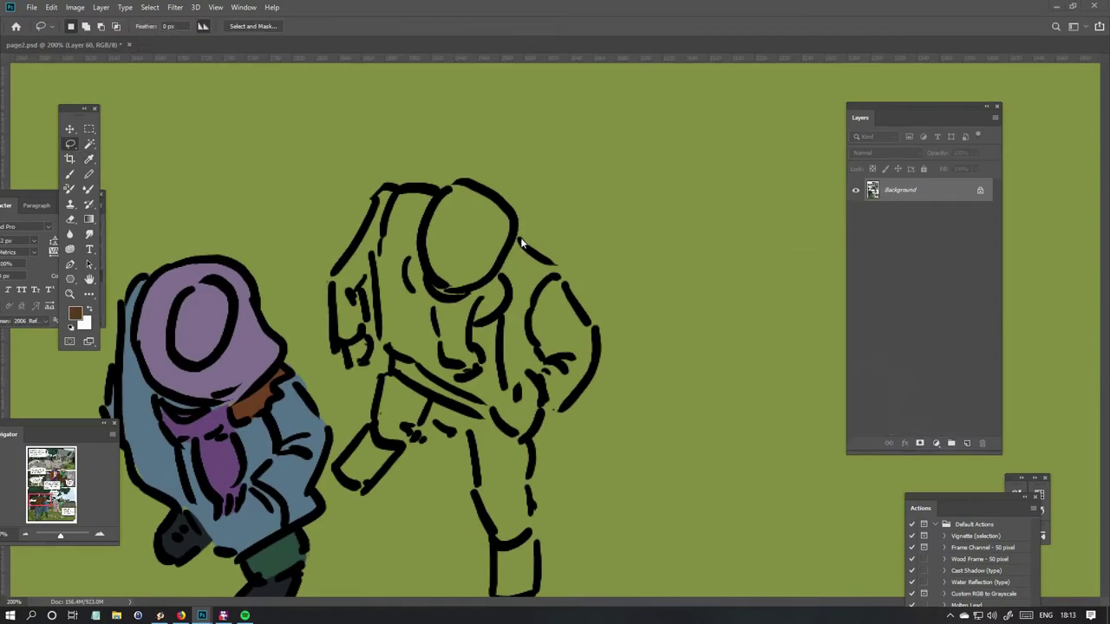
# Fill the small overhead man's coat with dark brown.
pyautogui.moveTo(438, 187); pyautogui.dragTo(366, 344)
pyautogui.moveTo(536, 427); pyautogui.dragTo(468, 184)
pyautogui.hotkey('alt', 'BackSpace')
pyautogui.press('F4')
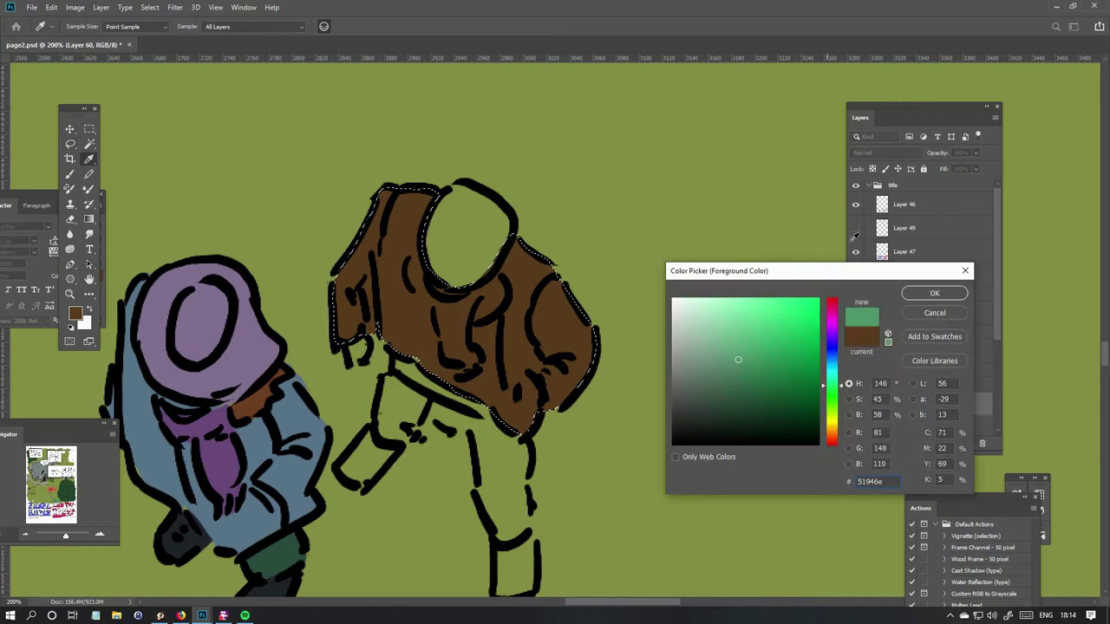
# Fill the small man's scarf with green #51946e and his trousers with blue #4a6283.
pyautogui.moveTo(503, 276)
pyautogui.mouseDown()
pyautogui.moveTo(451, 373)
pyautogui.moveTo(416, 243)
pyautogui.mouseUp()
pyautogui.hotkey('alt', 'BackSpace')
pyautogui.press('F4')
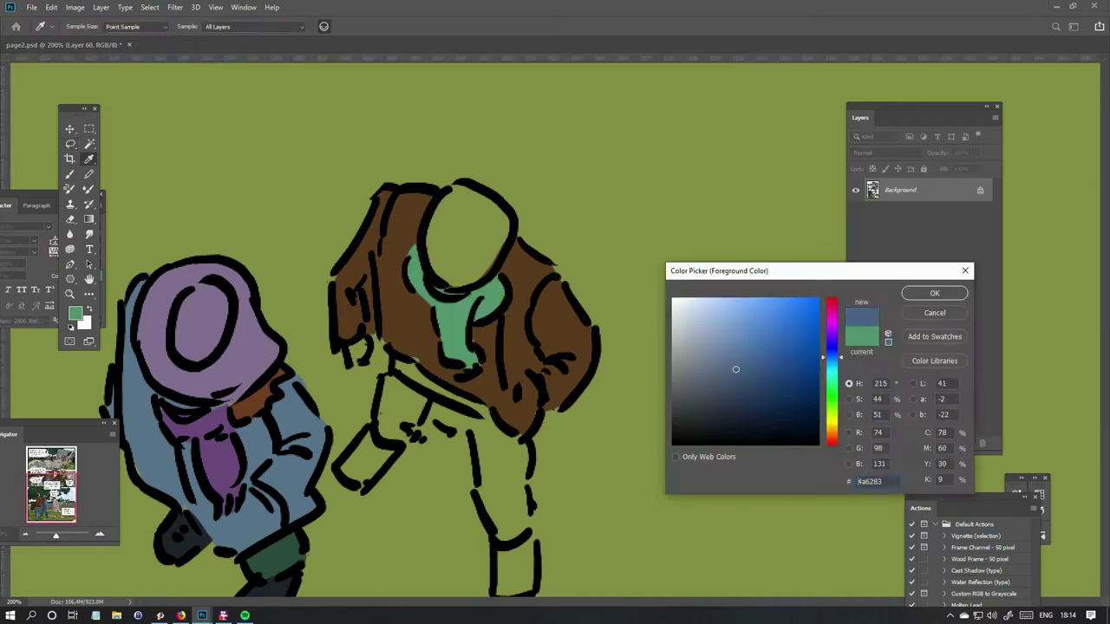
pyautogui.hotkey('alt', 'BackSpace')
pyautogui.press('F4')
pyautogui.press('Return')
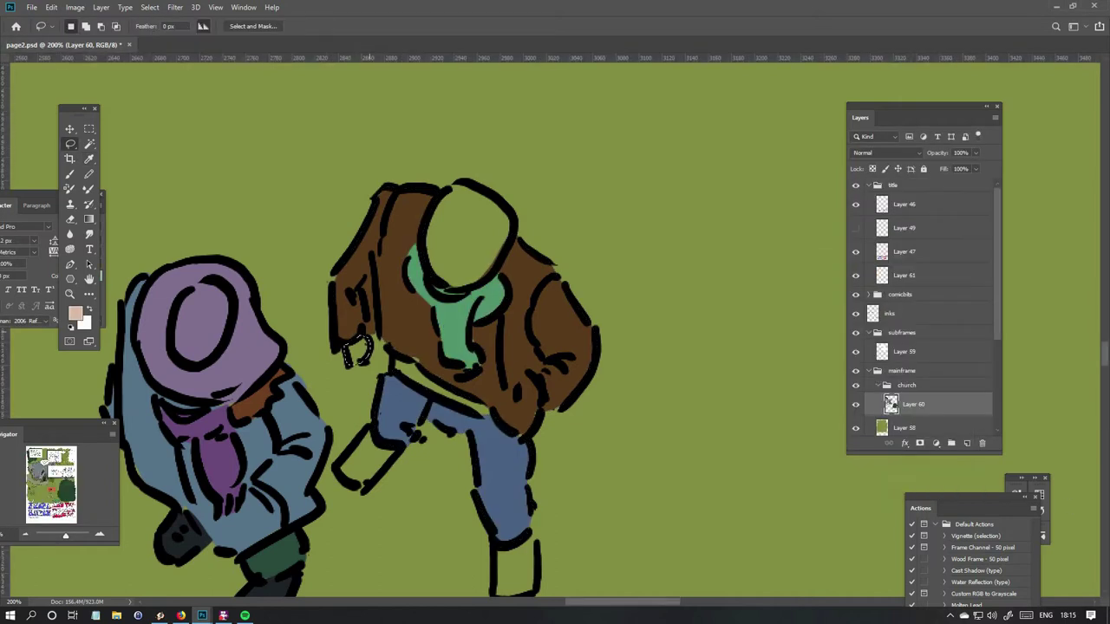
# Fill the small man's hand with skin tone, his cap with grey-green and his boots with near-black.
pyautogui.hscroll(-3, 379, 294)
pyautogui.press('l')
pyautogui.hotkey('alt', 'BackSpace')
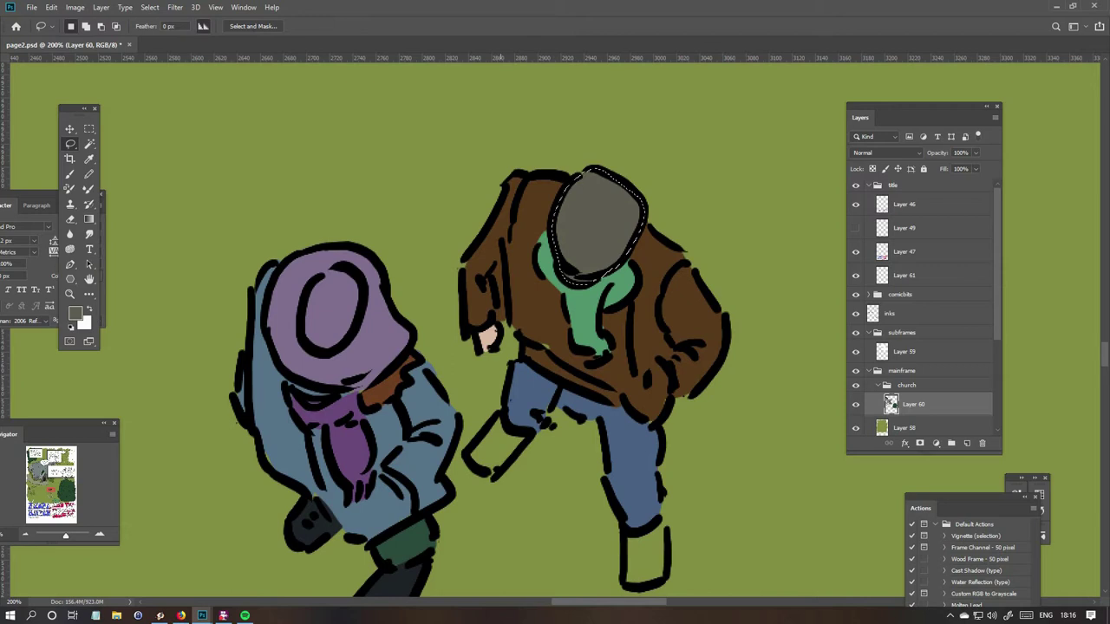
pyautogui.press('F4')
pyautogui.press('Return')
pyautogui.scroll(-5, 607, 347)
pyautogui.moveTo(590, 317); pyautogui.dragTo(598, 312)
# Show page1.tif in a floating window beside page2.psd as a colour reference.
pyautogui.hotkey('ctrl', '-')
pyautogui.hotkey('ctrl', '-')
pyautogui.hotkey('ctrl', '-')
pyautogui.hotkey('ctrl', '-')
pyautogui.hotkey('ctrl', '-')
pyautogui.hotkey('ctrl', '-')
pyautogui.hotkey('ctrl', '-')
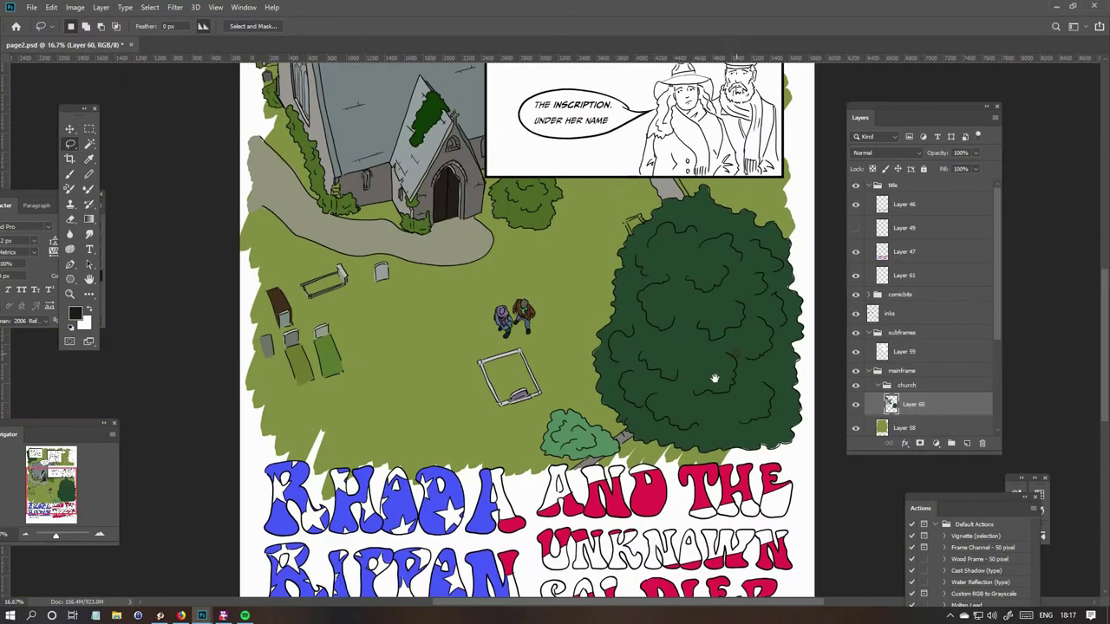
pyautogui.hotkey('ctrl', 'Tab')
pyautogui.hotkey('ctrl', '+')
pyautogui.hotkey('ctrl', '+')
pyautogui.hotkey('ctrl', '+')
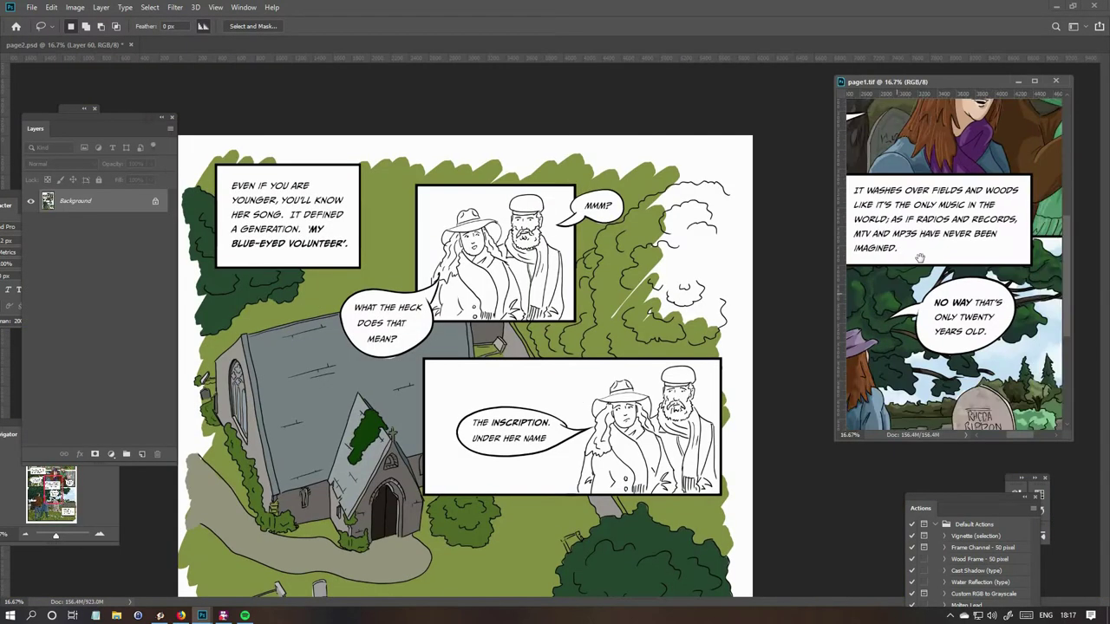
# Add a layer named "base" to the subframes group of page2.psd for the inset panels' colours.
pyautogui.hotkey('ctrl', 'Tab')
pyautogui.hotkey('ctrl', '+')
pyautogui.hotkey('ctrl', '+')
pyautogui.click(87, 363)
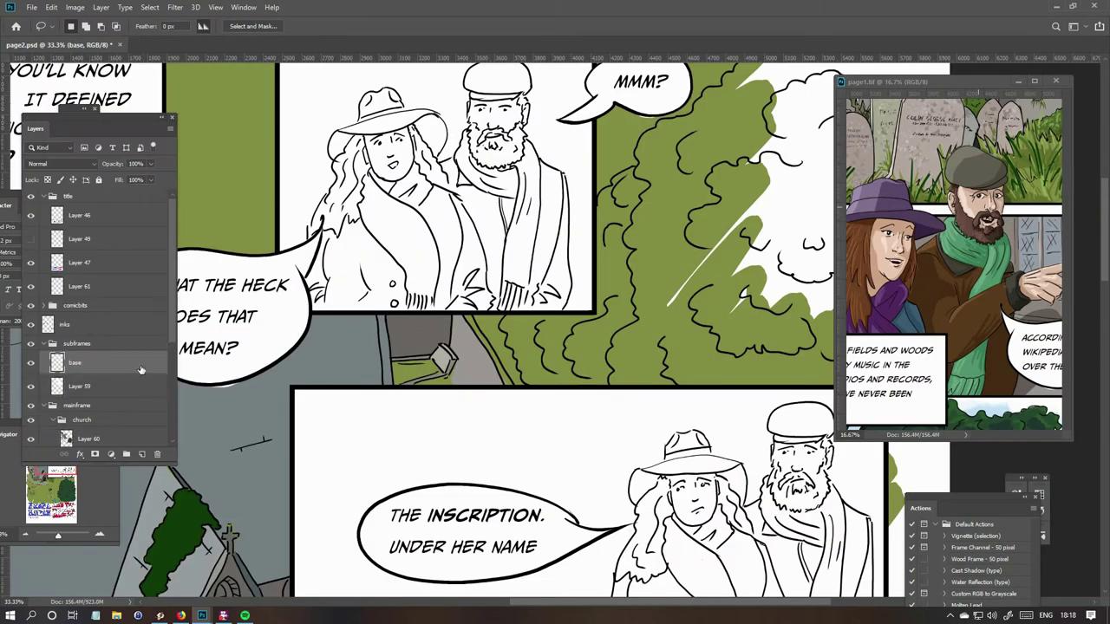
# Fill the man's face with skin tone and his beard and hair with dark brown in both inset panels.
pyautogui.hotkey('ctrl', '+')
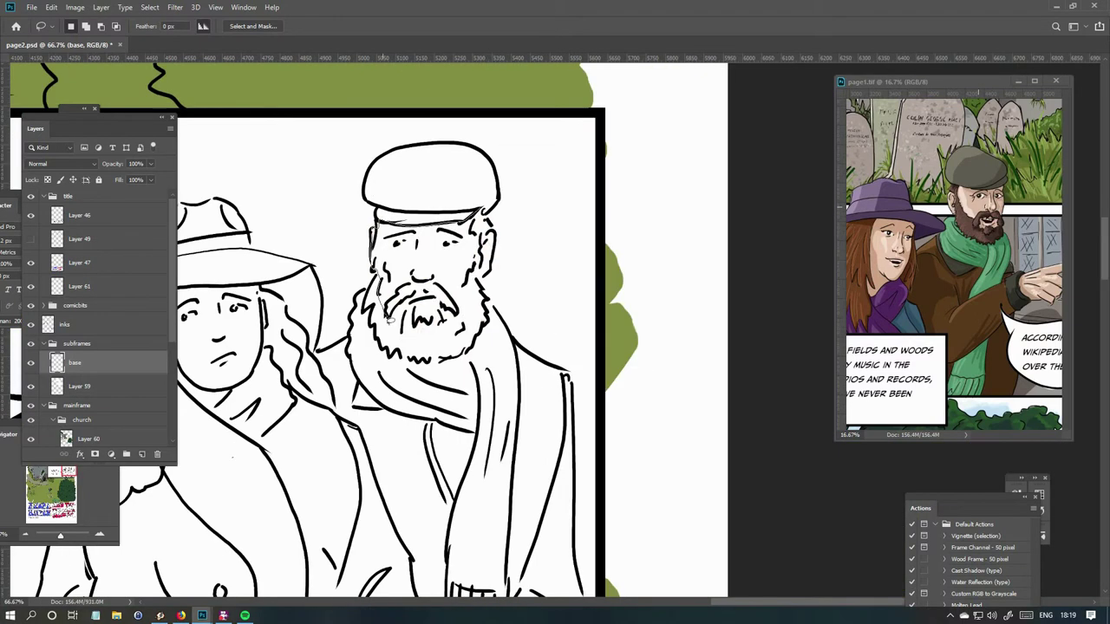
pyautogui.hotkey('alt', 'BackSpace')
pyautogui.click(75, 314)
pyautogui.press('Return')
pyautogui.press('l')
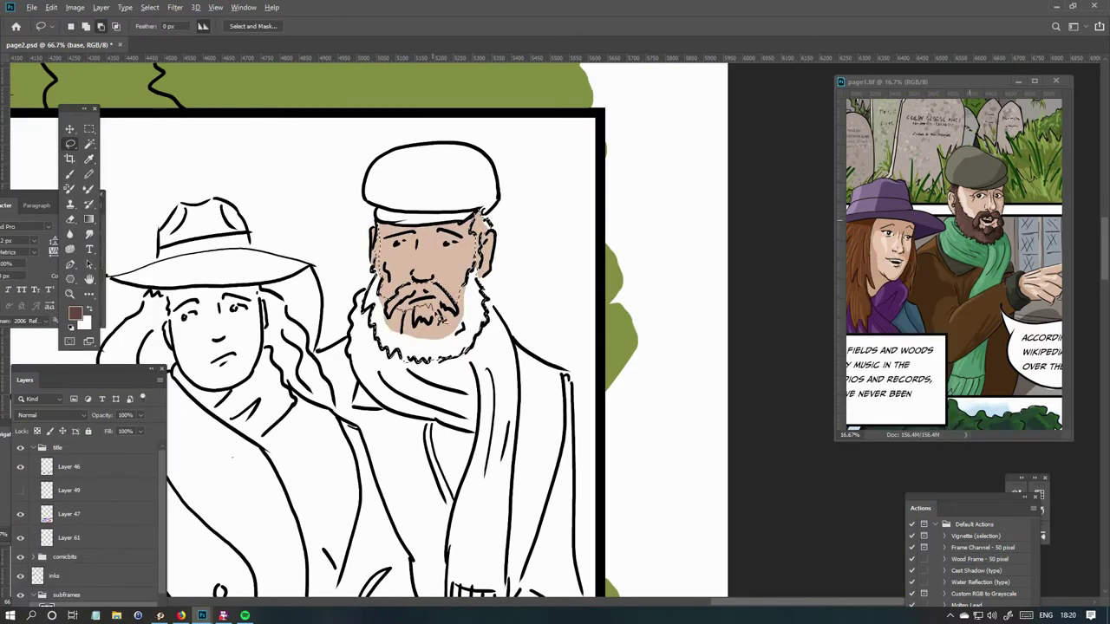
pyautogui.hotkey('alt', 'BackSpace')
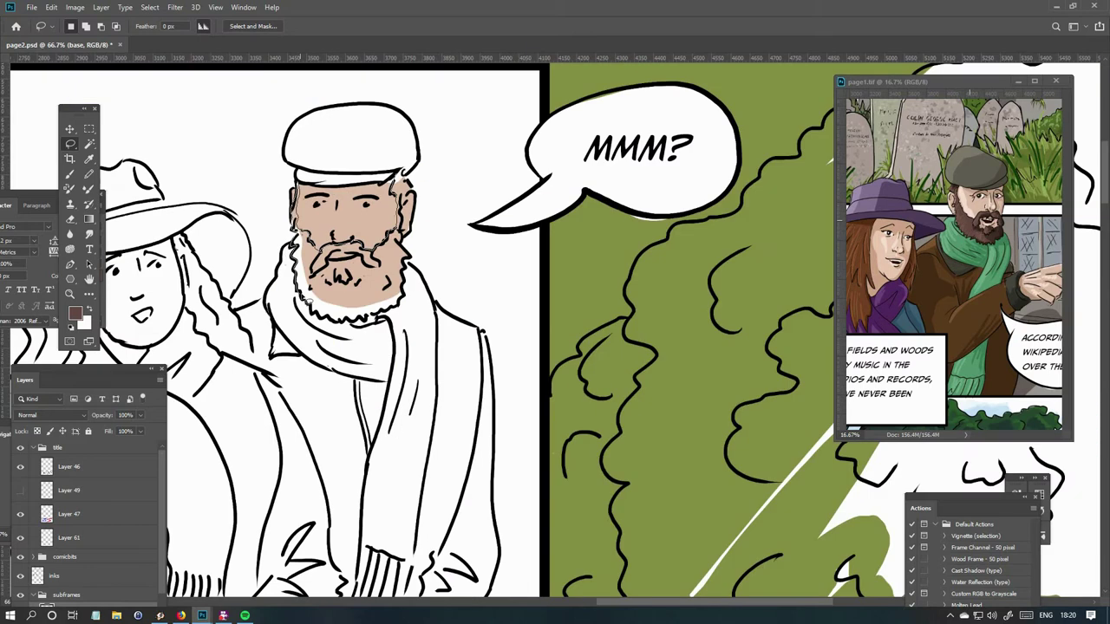
pyautogui.moveTo(405, 308); pyautogui.dragTo(368, 205)
pyautogui.hotkey('alt', 'BackSpace')
# Fill the man's coat with dark brown in both inset panels on the base layer.
pyautogui.hotkey('ctrl', '-')
pyautogui.hotkey('ctrl', '-')
pyautogui.hotkey('ctrl', '-')
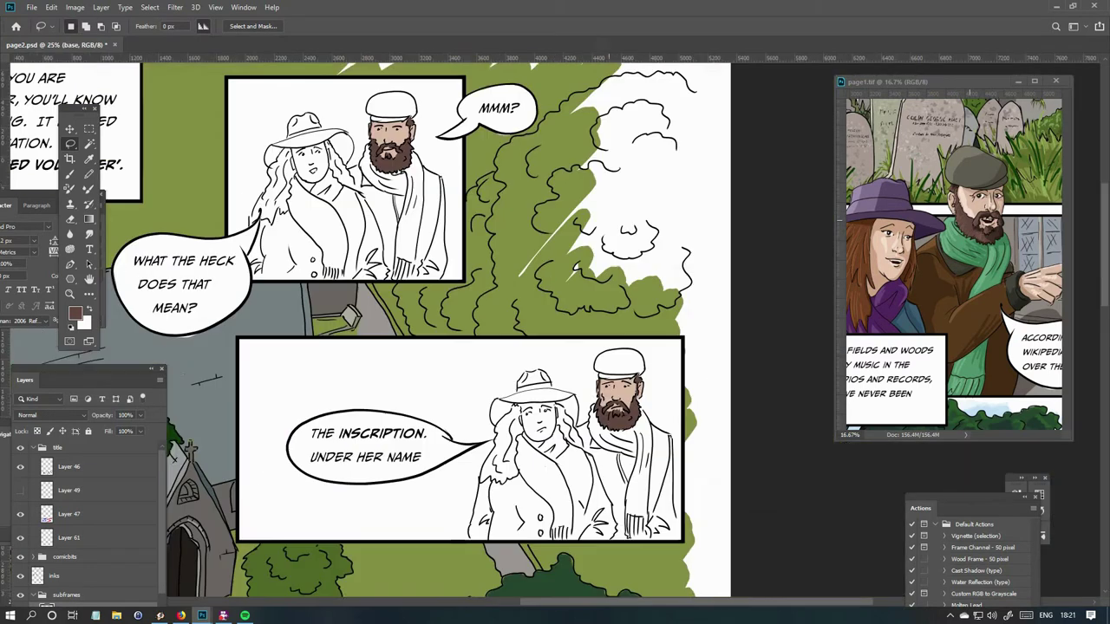
pyautogui.hotkey('ctrl', '+')
pyautogui.hotkey('ctrl', '+')
pyautogui.hotkey('ctrl', '+')
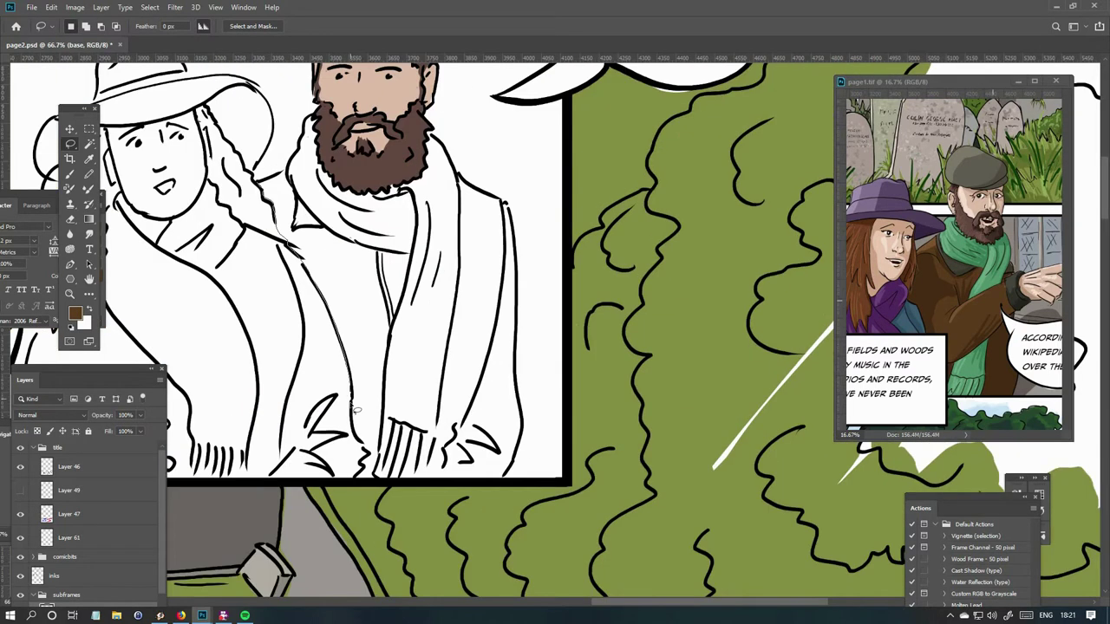
pyautogui.hotkey('ctrl', '+')
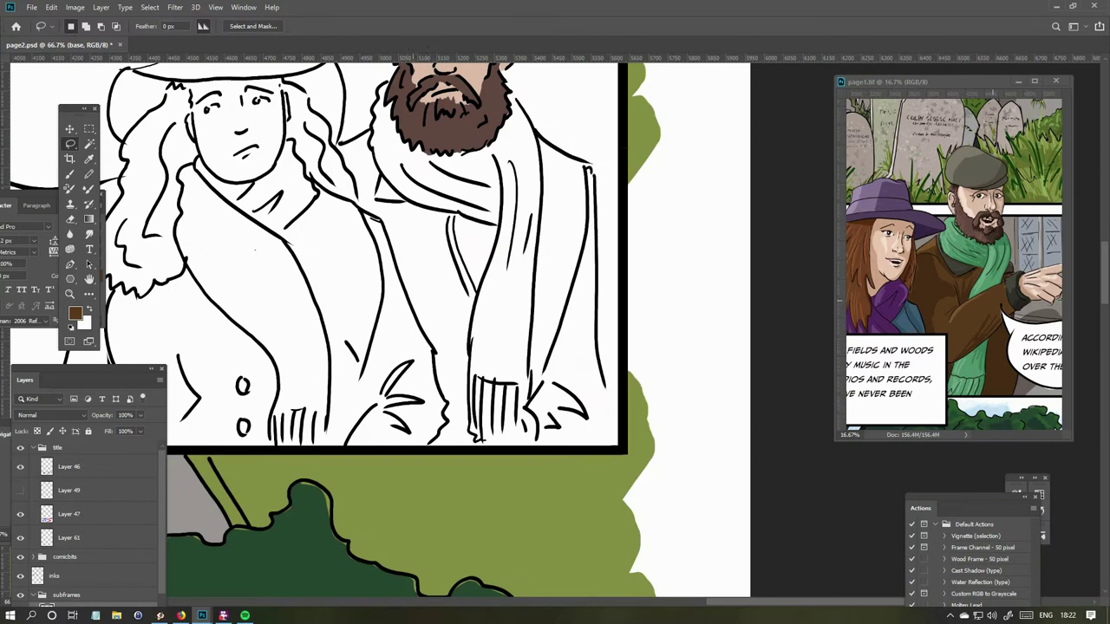
pyautogui.moveTo(440, 355); pyautogui.dragTo(438, 444)
pyautogui.hotkey('alt', 'BackSpace')
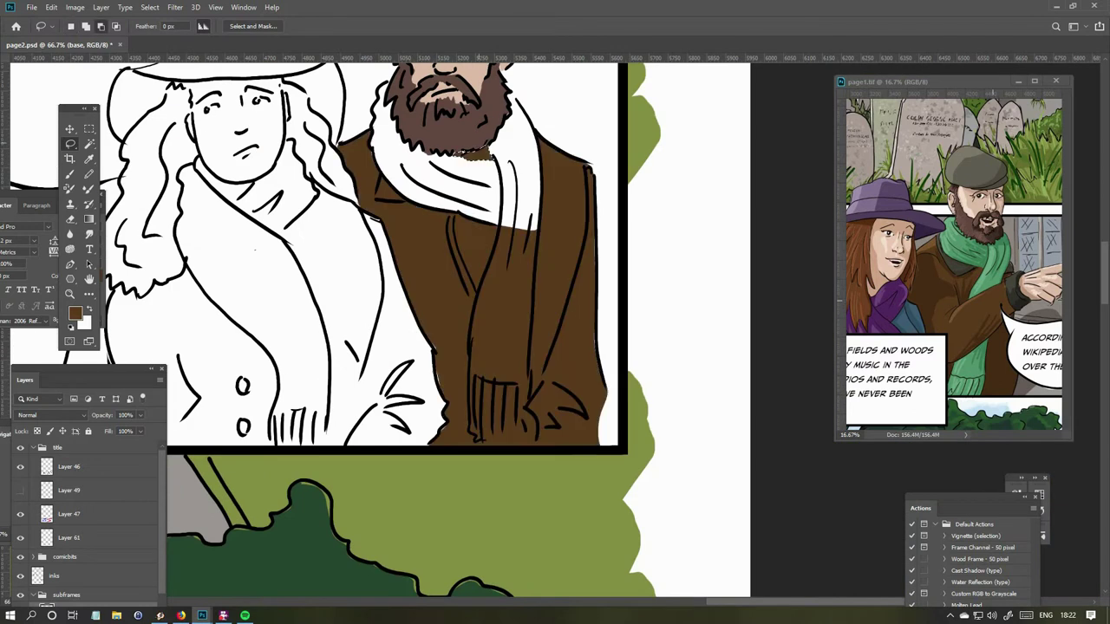
# Fill the man's scarf with green in both inset panels, covering the neck wrap and the hanging end.
pyautogui.hotkey('alt', 'BackSpace')
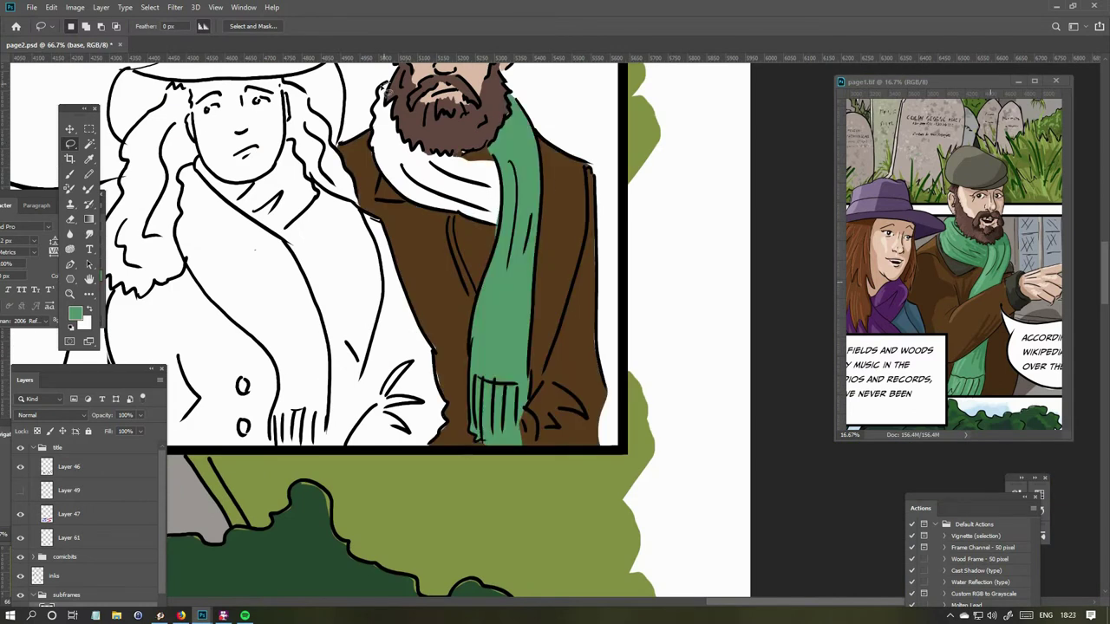
pyautogui.hotkey('alt', 'BackSpace')
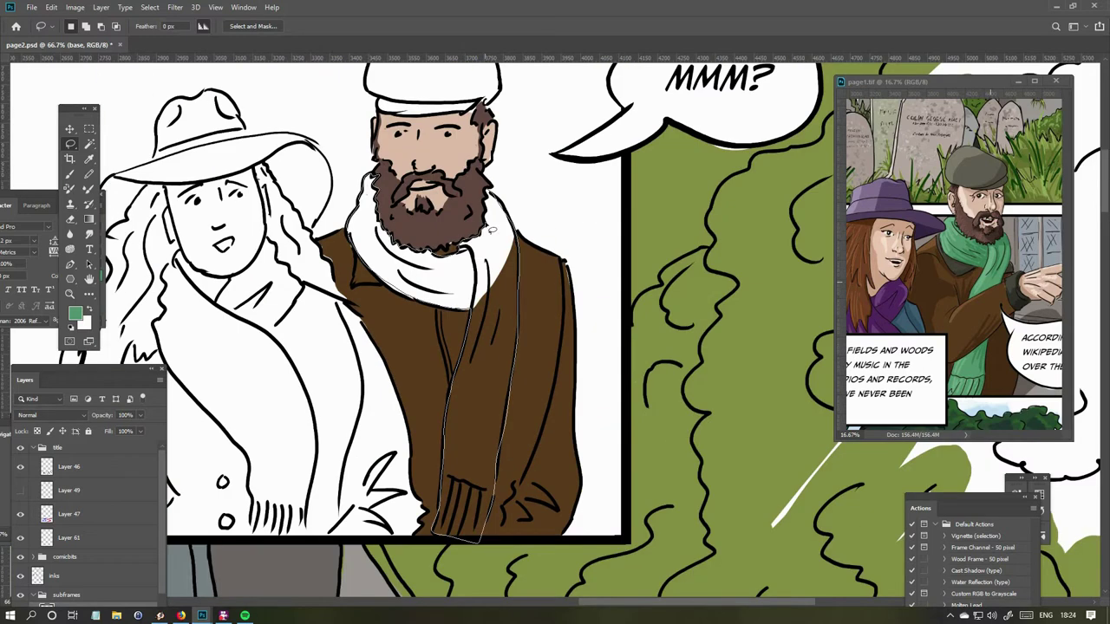
pyautogui.hotkey('alt', 'BackSpace')
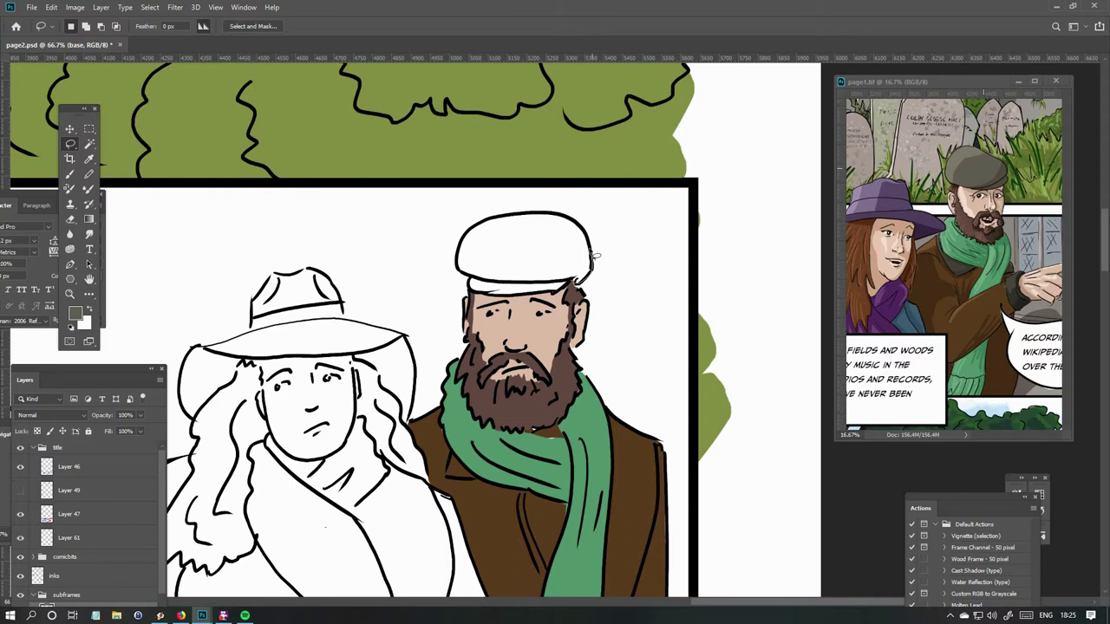
# Fill the man's flat cap with dark grey-green in both inset panels on the base layer.
pyautogui.hotkey('alt', 'BackSpace')
pyautogui.hotkey('ctrl', '-')
pyautogui.hotkey('ctrl', '-')
pyautogui.hotkey('ctrl', '-')
pyautogui.hotkey('ctrl', '-')
pyautogui.hotkey('ctrl', '+')
pyautogui.hotkey('ctrl', '+')
pyautogui.hotkey('ctrl', '+')
pyautogui.hotkey('ctrl', '+')
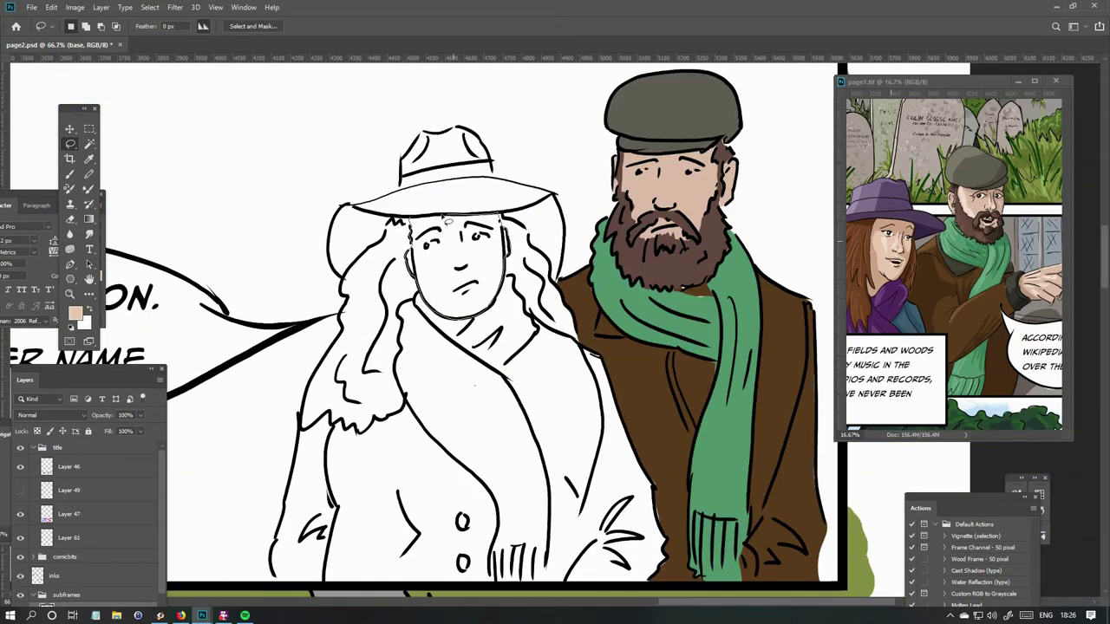
# Fill the woman's face with skin tone, her hat with purple and her hair with reddish brown in the inset panels.
pyautogui.hotkey('alt', 'BackSpace')
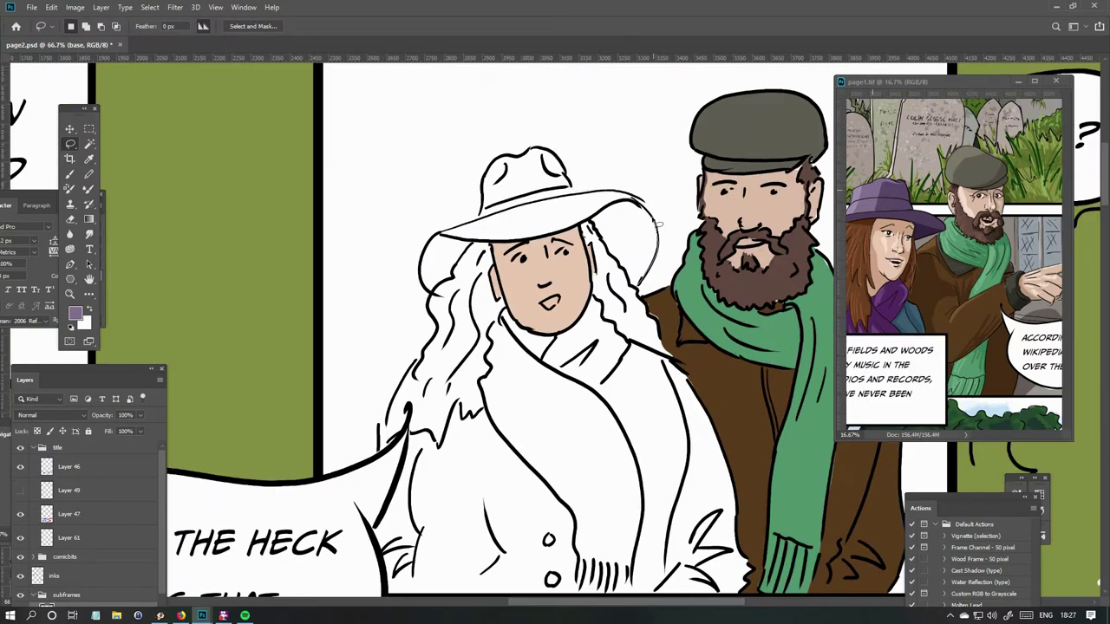
pyautogui.hotkey('alt', 'BackSpace')
pyautogui.click(821, 381)
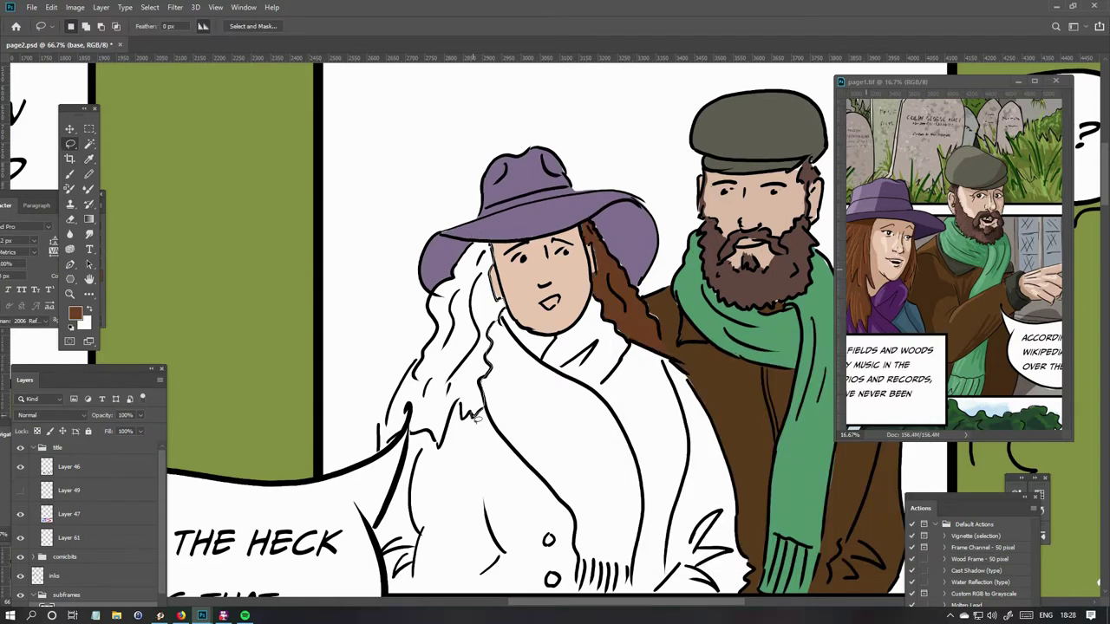
# Fill the woman's coat with blue, covering both sides of the hanging scarf.
pyautogui.scroll(-10, 486, 291)
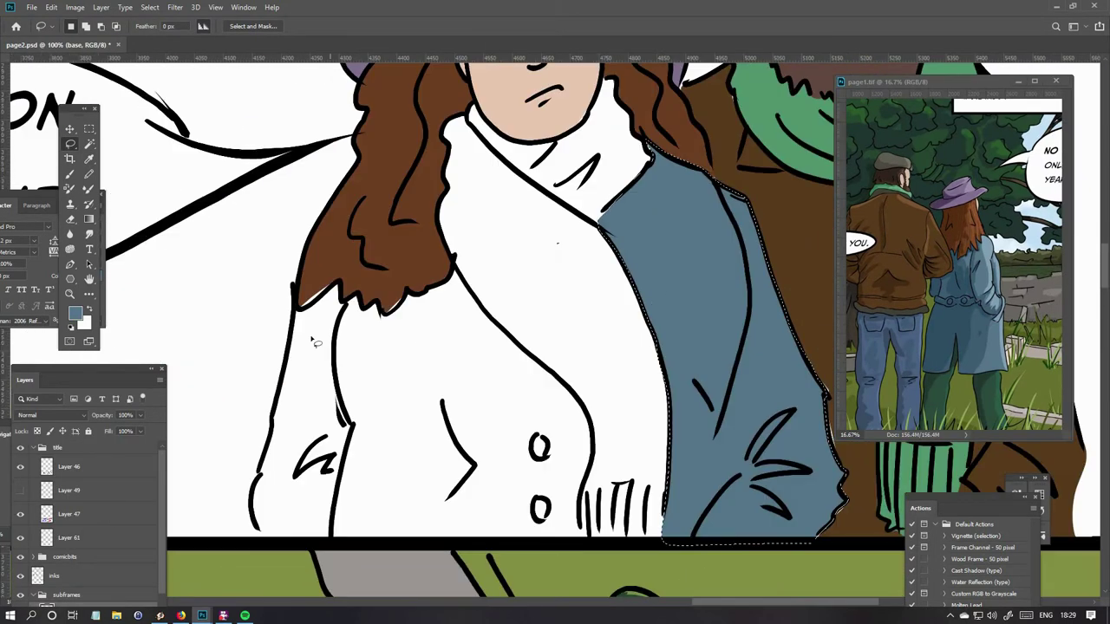
pyautogui.moveTo(295, 305); pyautogui.dragTo(600, 455)
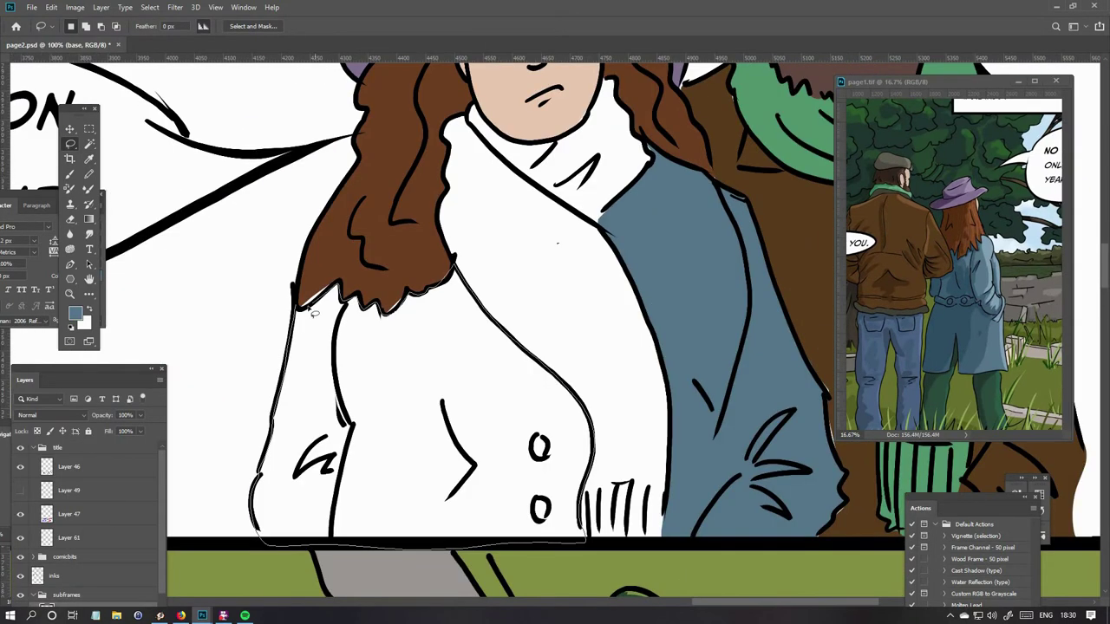
pyautogui.hotkey('alt', 'BackSpace')
pyautogui.hotkey('ctrl', 'd')
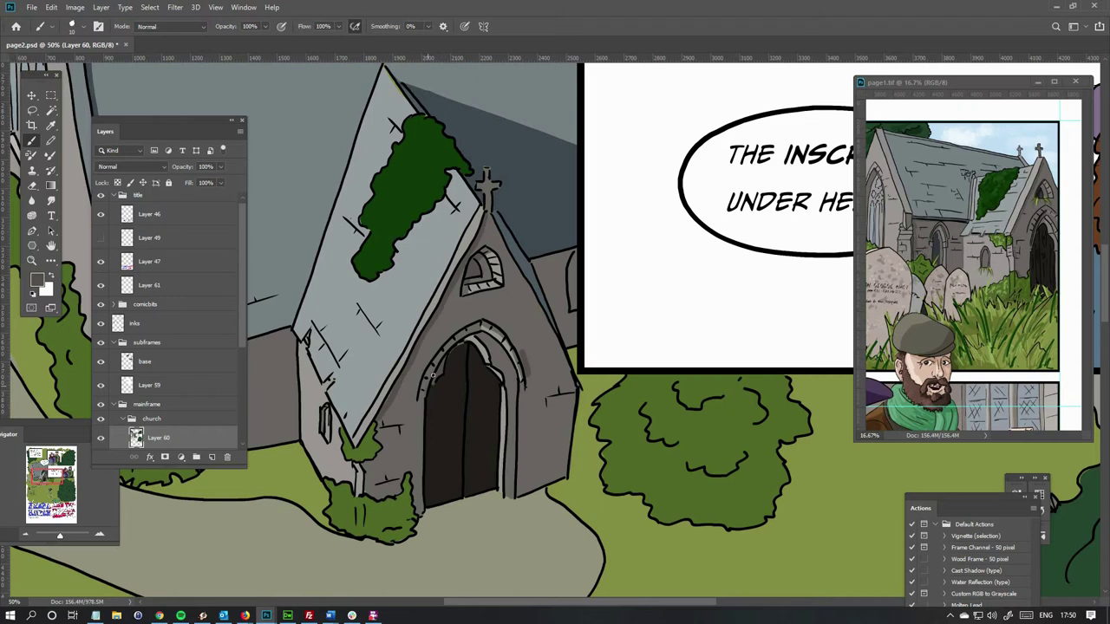
# Paint darker shadows on the church porch's door, arch and walls and along the side wall on Layer 60.
pyautogui.moveTo(437, 397); pyautogui.dragTo(429, 483)
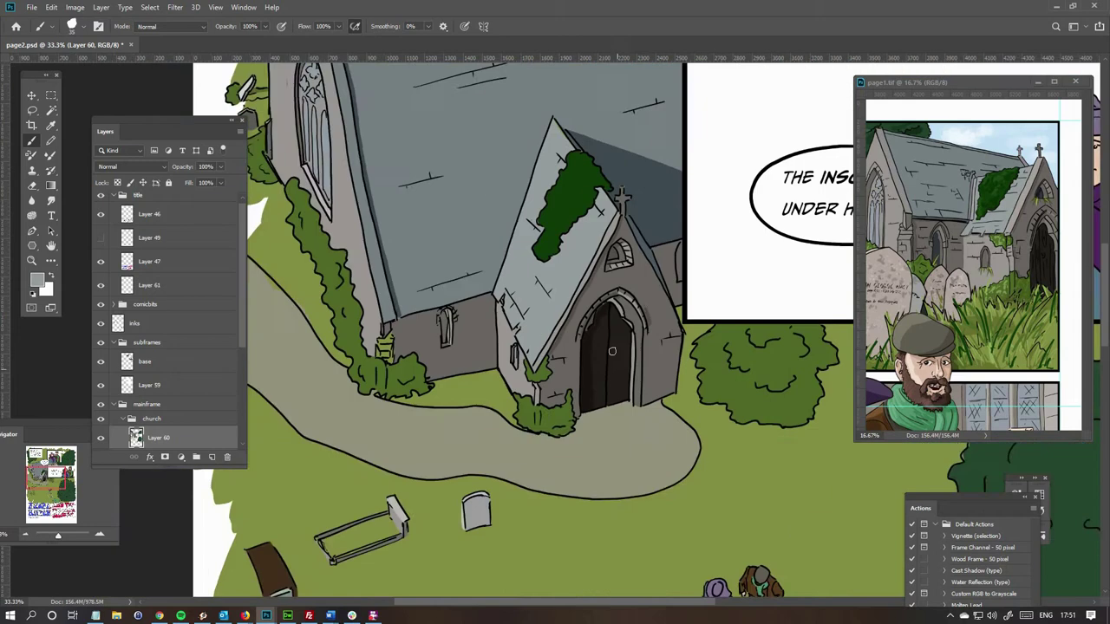
pyautogui.click(36, 278)
pyautogui.press('Return')
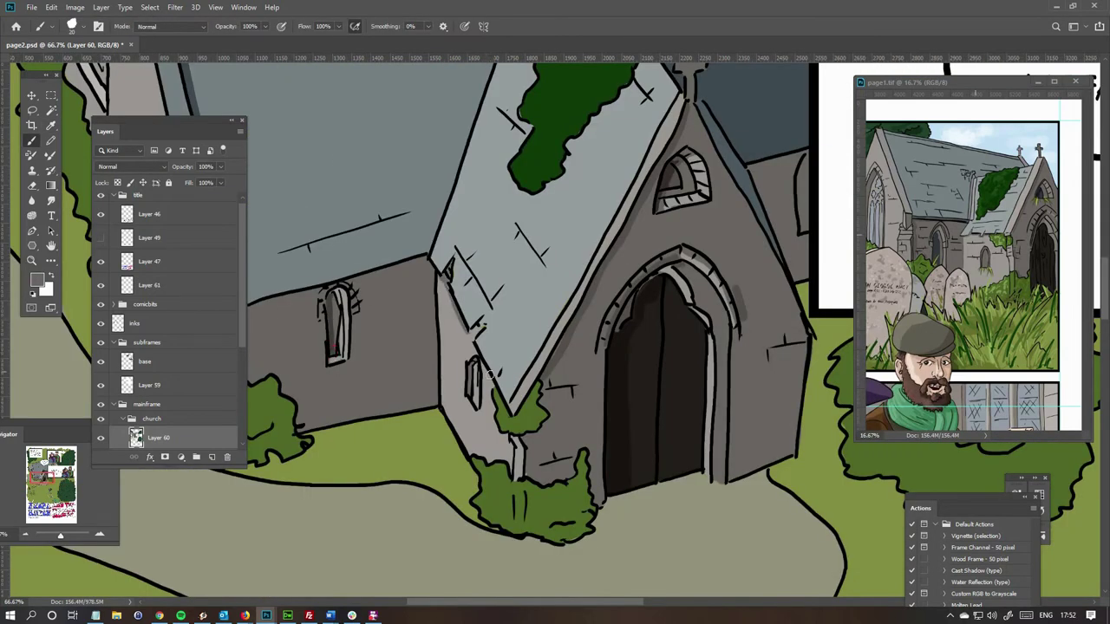
pyautogui.moveTo(495, 389); pyautogui.dragTo(368, 239)
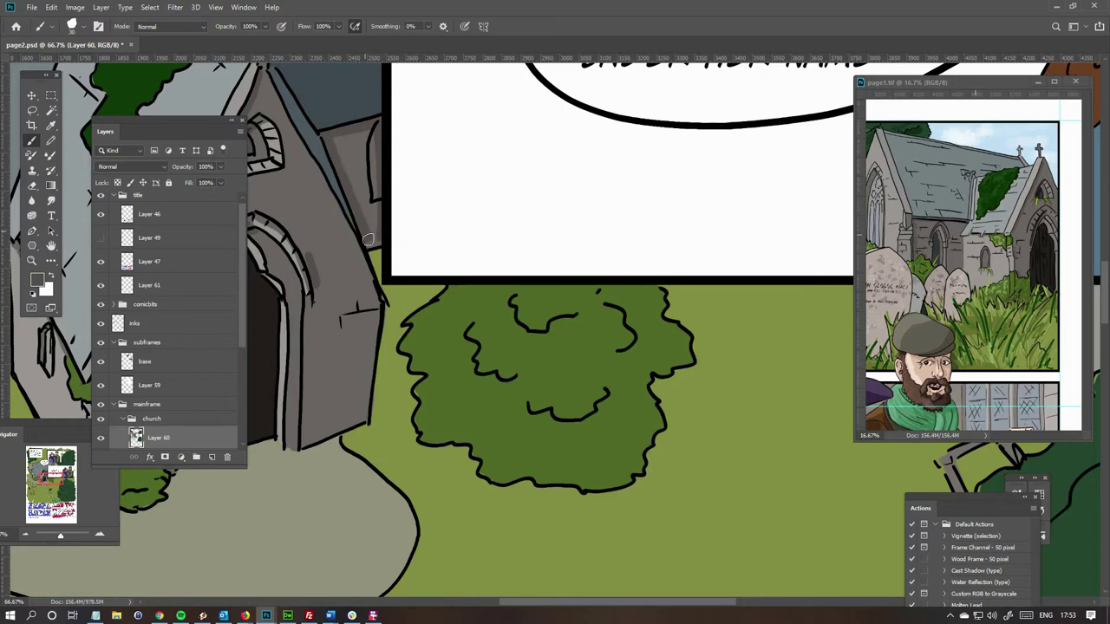
pyautogui.moveTo(386, 139); pyautogui.dragTo(420, 143)
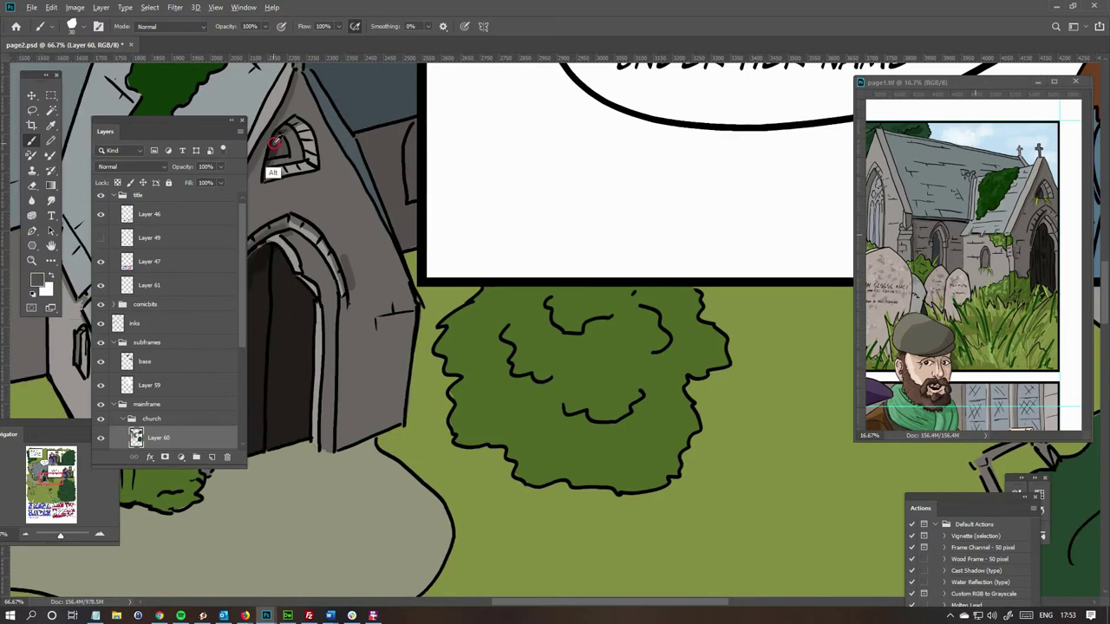
pyautogui.moveTo(274, 141); pyautogui.dragTo(670, 331)
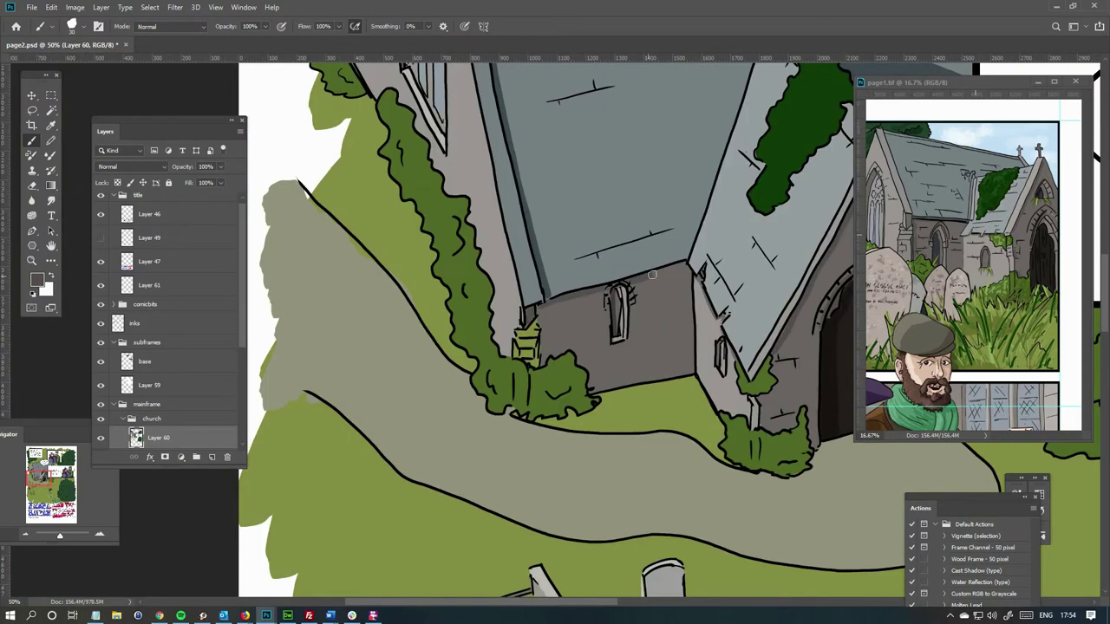
pyautogui.moveTo(588, 361); pyautogui.dragTo(433, 381)
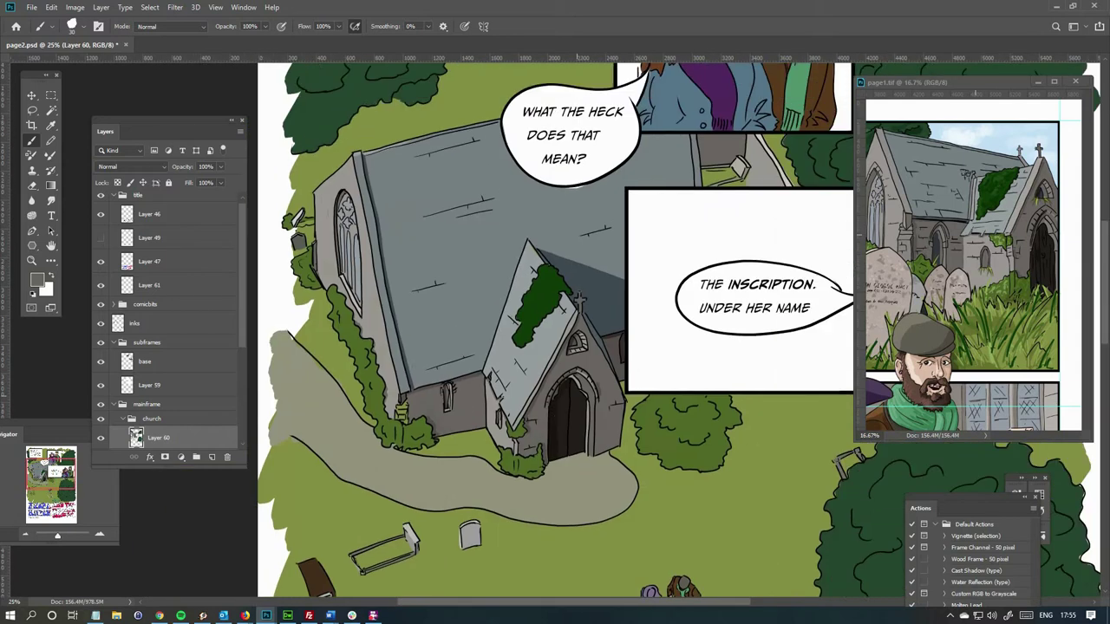
# Ink the porch roof's sloping edge as a double line in black on the inks layer.
pyautogui.keyDown('ctrl'); pyautogui.click(434, 381); pyautogui.keyUp('ctrl')
pyautogui.scroll(3, 554, 328)
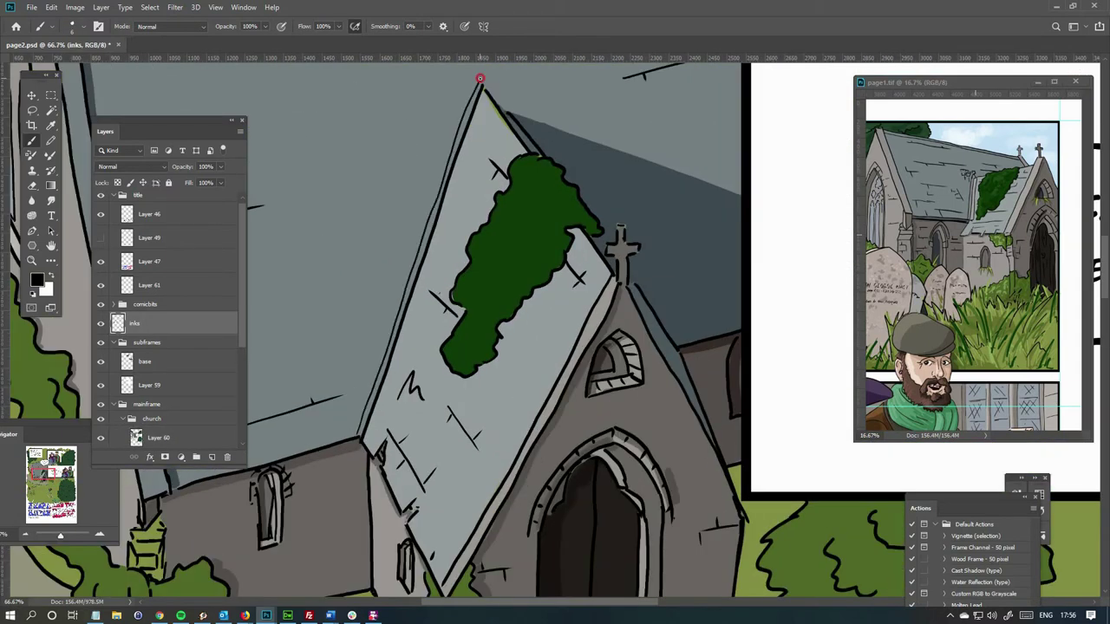
pyautogui.moveTo(434, 584); pyautogui.dragTo(491, 436)
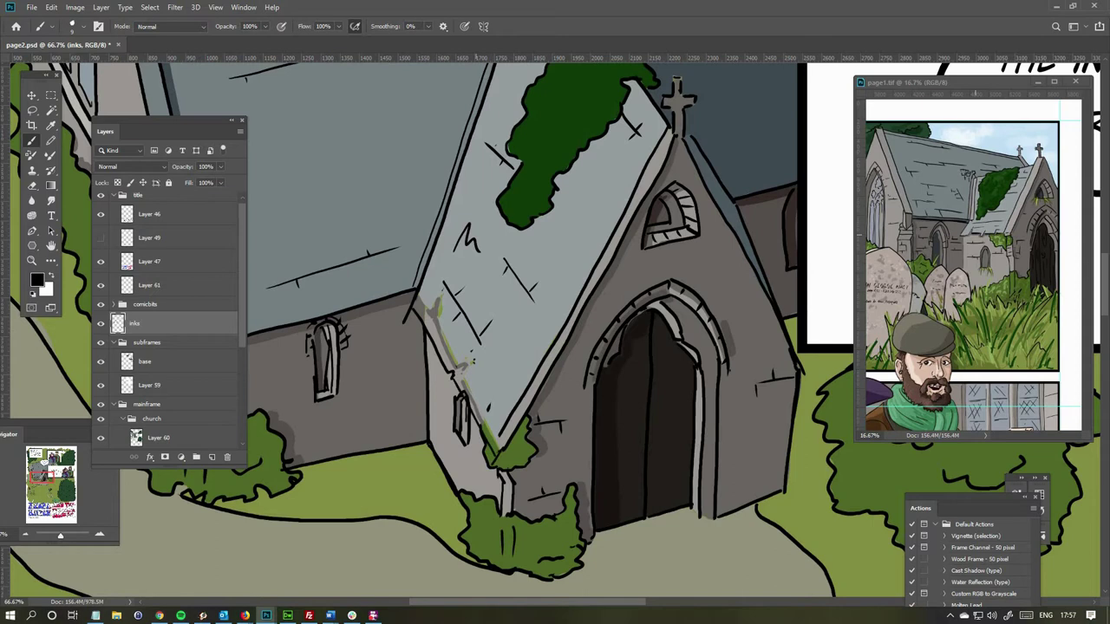
# Cover the green gaps along the porch roof's lower edge with grey on Layer 60 and touch up the inks there.
pyautogui.keyDown('ctrl'); pyautogui.click(426, 319); pyautogui.keyUp('ctrl')
pyautogui.keyDown('alt'); pyautogui.click(426, 319); pyautogui.keyUp('alt')
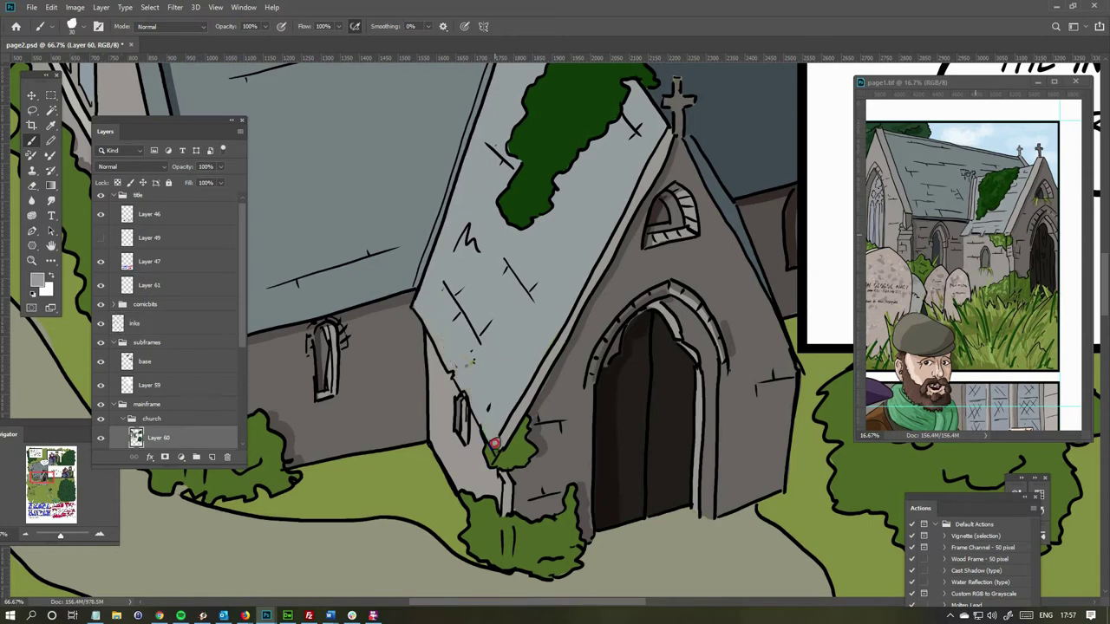
pyautogui.scroll(3, 494, 443)
pyautogui.keyDown('ctrl'); pyautogui.click(592, 516); pyautogui.keyUp('ctrl')
pyautogui.keyDown('alt'); pyautogui.click(591, 515); pyautogui.keyUp('alt')
pyautogui.scroll(-4, 546, 319)
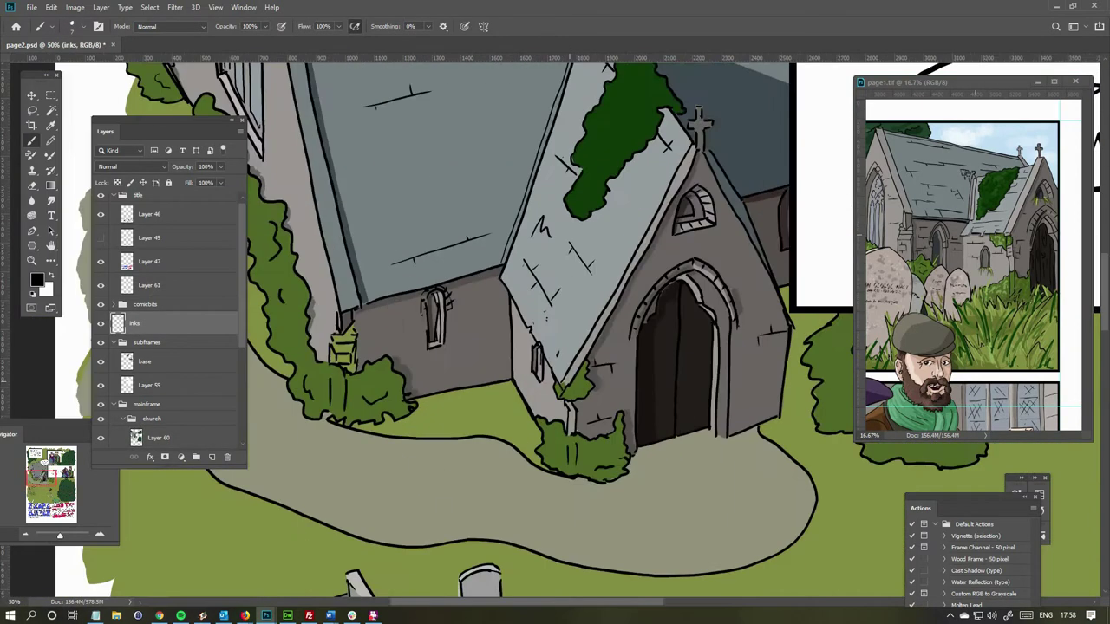
# Shade the stone edging between the church's end wall and the main roof with grey tones on Layer 60.
pyautogui.scroll(-2, 546, 319)
pyautogui.keyDown('ctrl'); pyautogui.click(552, 312); pyautogui.keyUp('ctrl')
pyautogui.scroll(1, 553, 312)
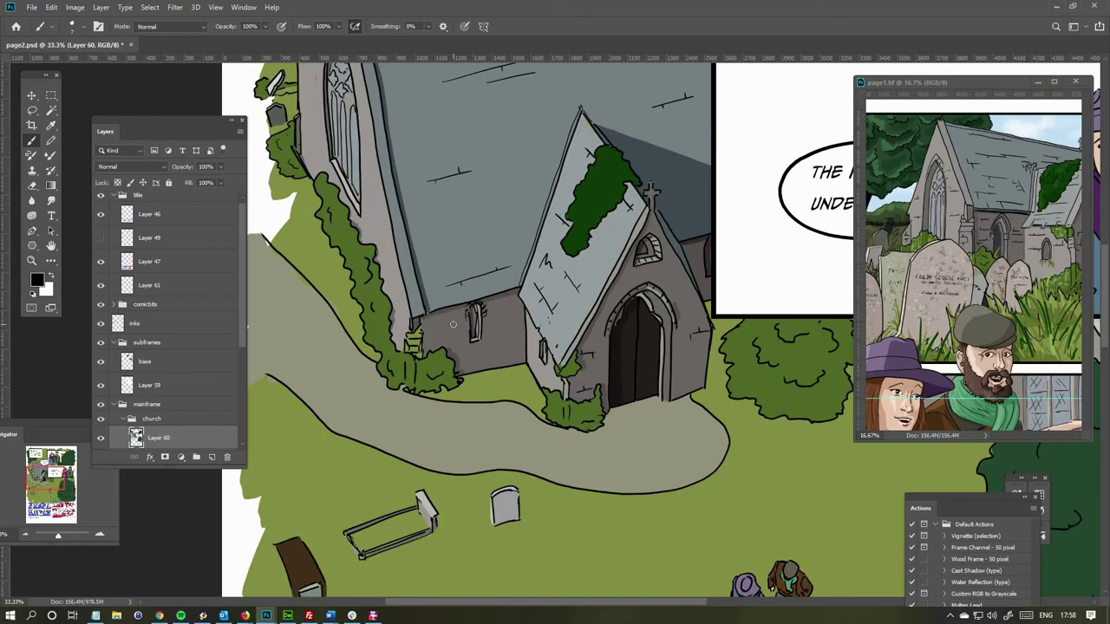
pyautogui.scroll(4, 428, 296)
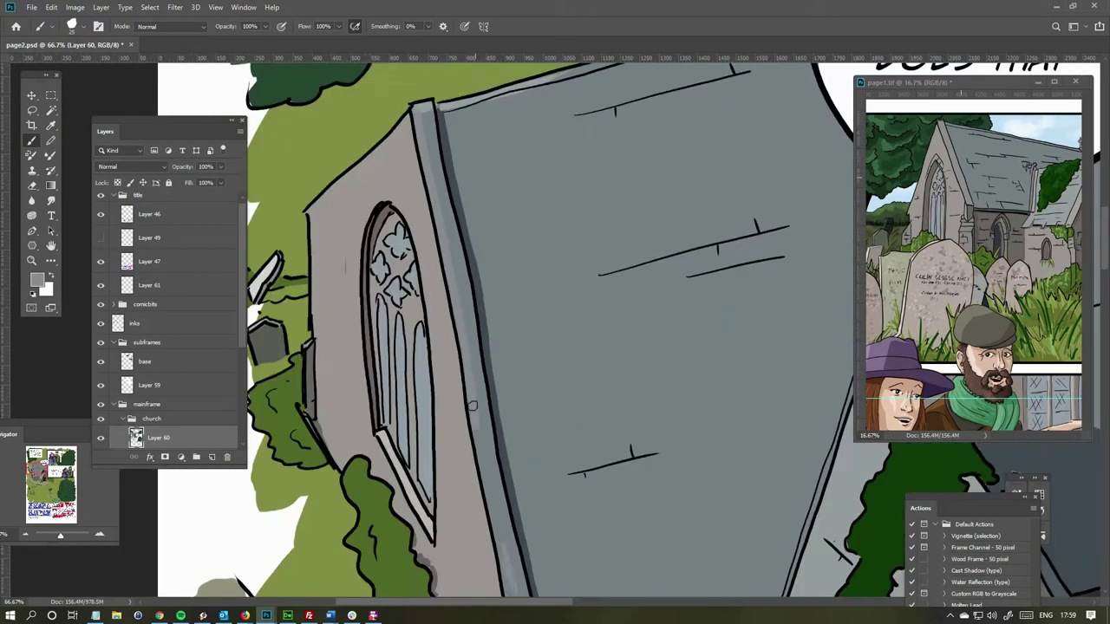
pyautogui.scroll(-2, 512, 406)
pyautogui.keyDown('alt'); pyautogui.click(511, 406); pyautogui.keyUp('alt')
pyautogui.scroll(3, 444, 234)
pyautogui.scroll(-3, 486, 437)
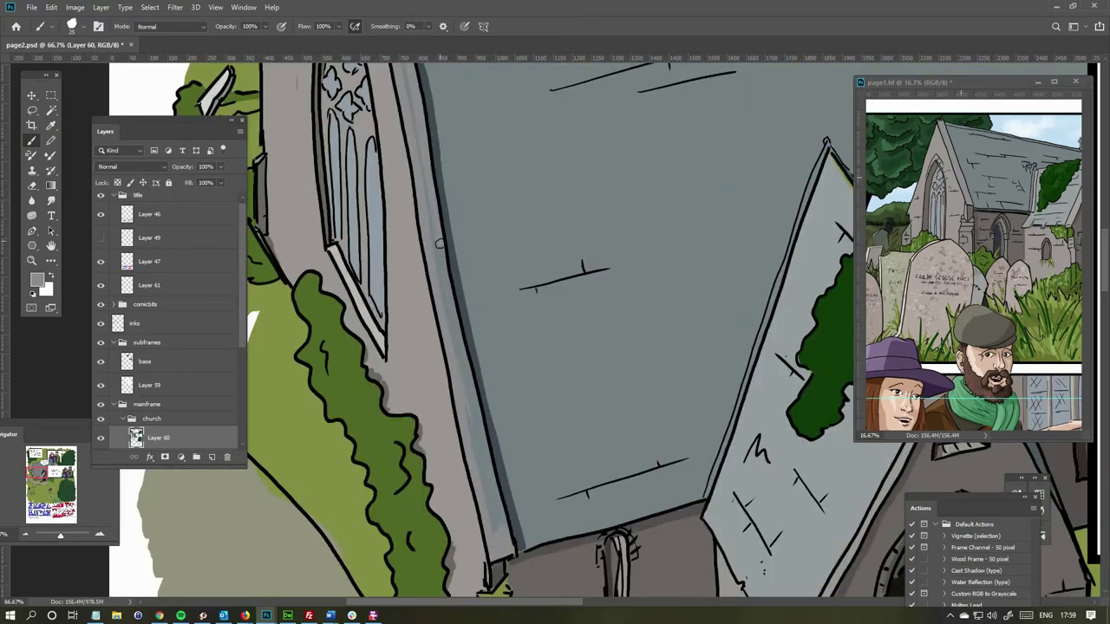
pyautogui.scroll(-3, 498, 514)
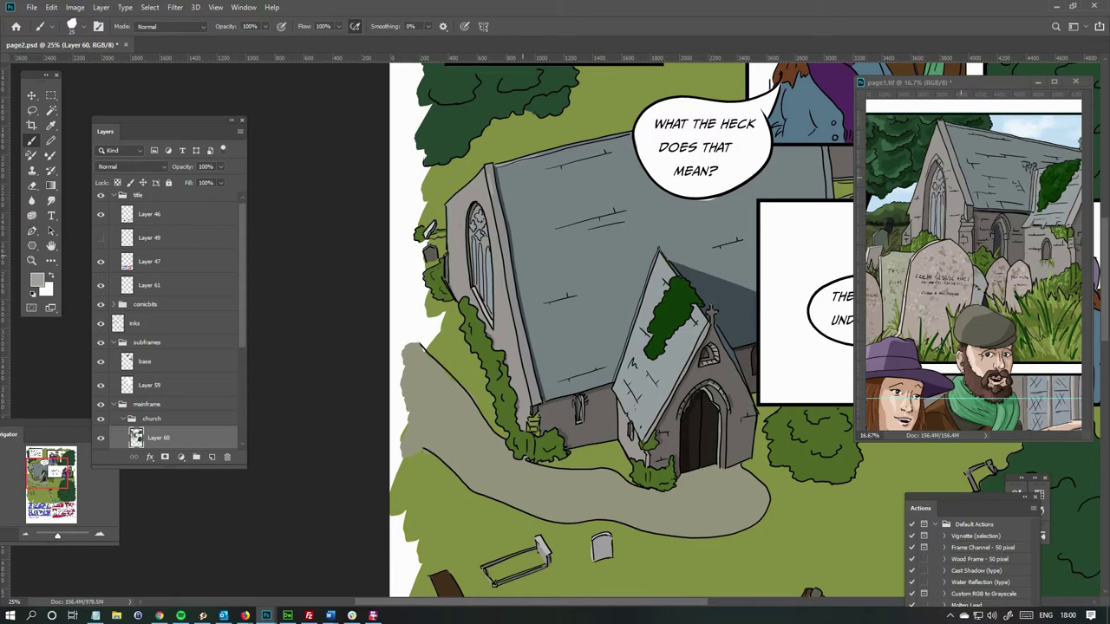
# Paint light green highlights on the church's climbing ivy and porch bush, using the foliage colour from page1.tif.
pyautogui.scroll(-2, 555, 332)
pyautogui.scroll(3, 555, 332)
pyautogui.scroll(-3, 556, 333)
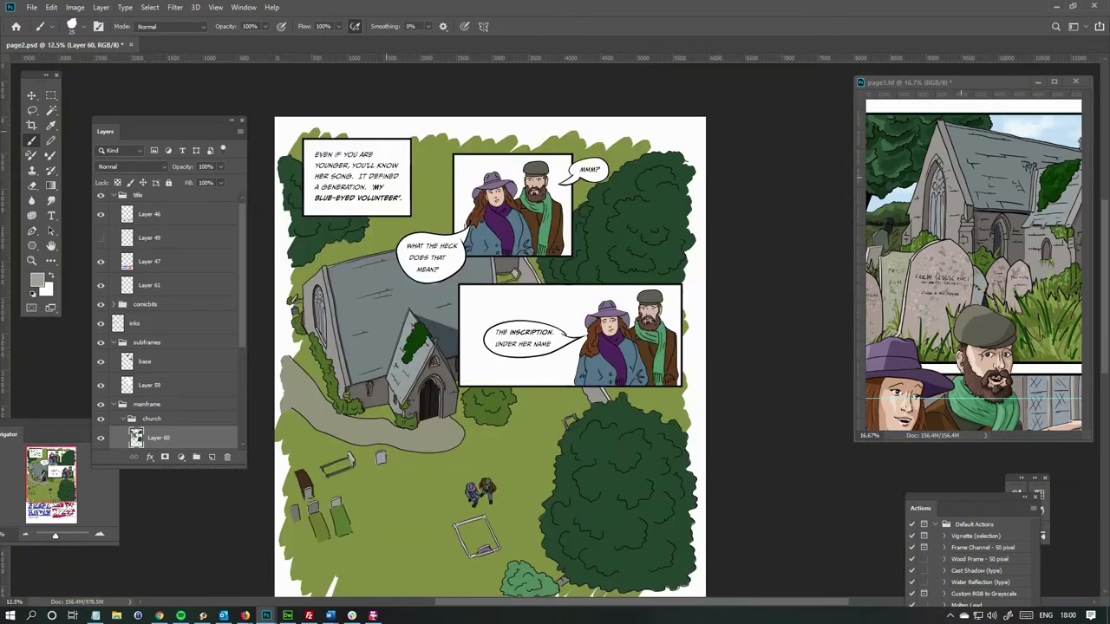
pyautogui.scroll(5, 971, 260)
pyautogui.scroll(4, 470, 340)
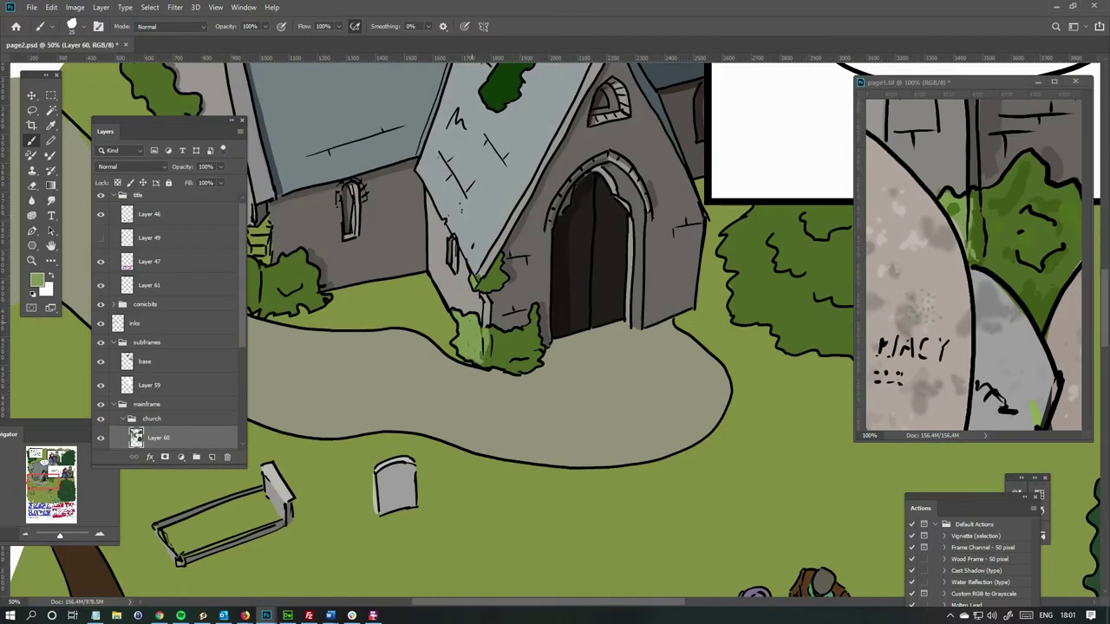
pyautogui.scroll(-1, 398, 183)
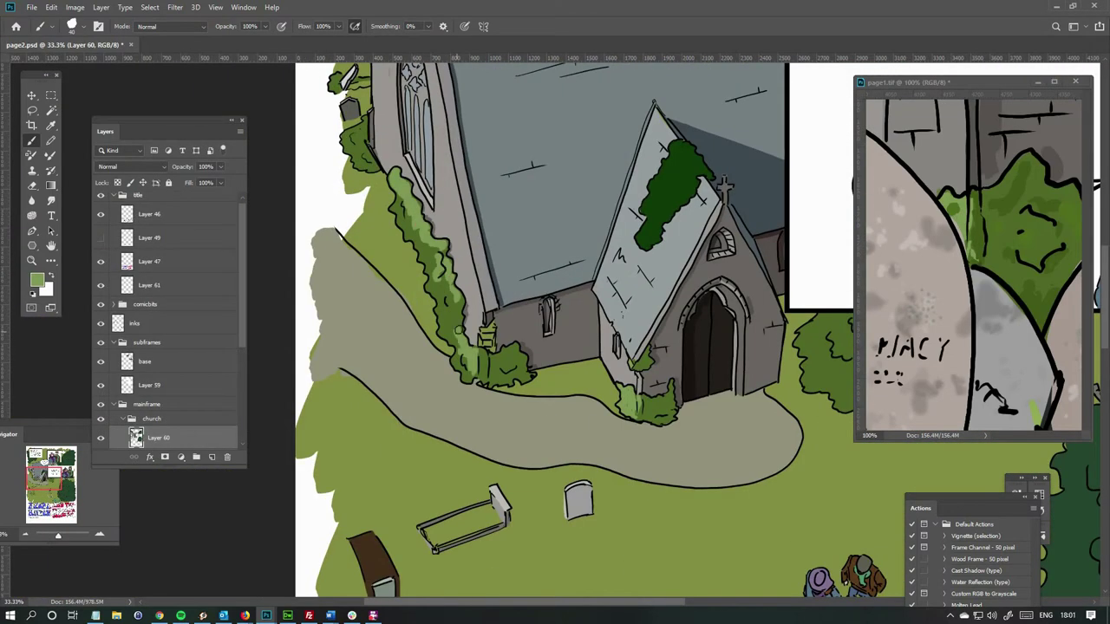
pyautogui.scroll(-3, 451, 314)
pyautogui.scroll(4, 485, 364)
# Add darker green shading to the bushes at the base of the church and porch.
pyautogui.click(37, 279)
pyautogui.press('Escape')
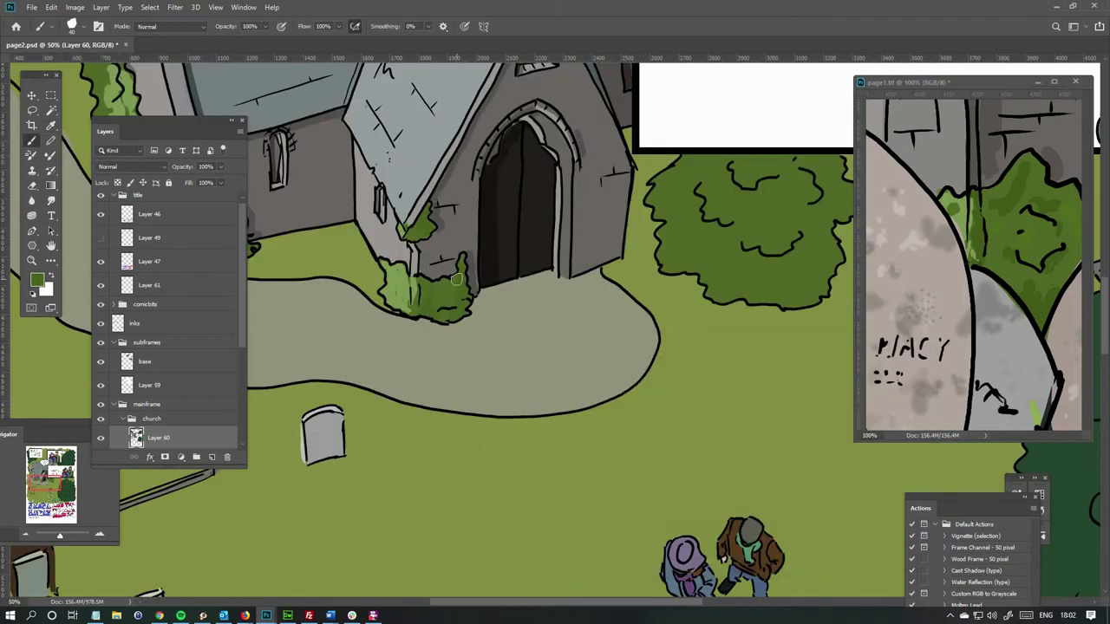
pyautogui.moveTo(457, 278); pyautogui.dragTo(602, 342)
pyautogui.scroll(1, 411, 268)
pyautogui.scroll(-3, 485, 295)
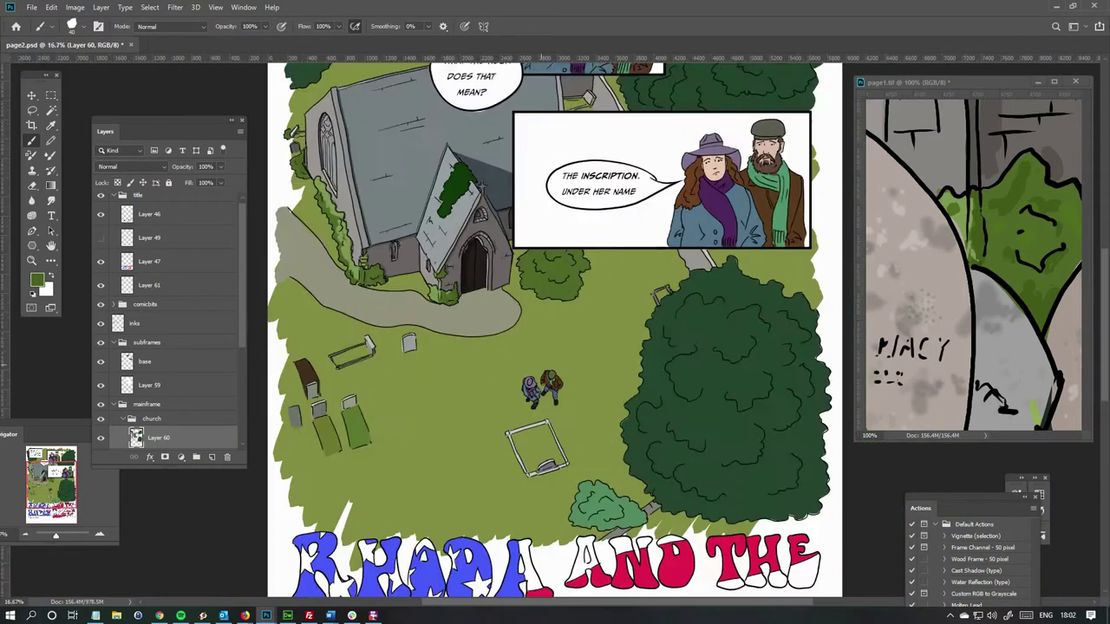
# Paint a darker grey-green shadow on the path directly in front of the porch door.
pyautogui.scroll(2, 585, 312)
pyautogui.moveTo(613, 310); pyautogui.dragTo(589, 300)
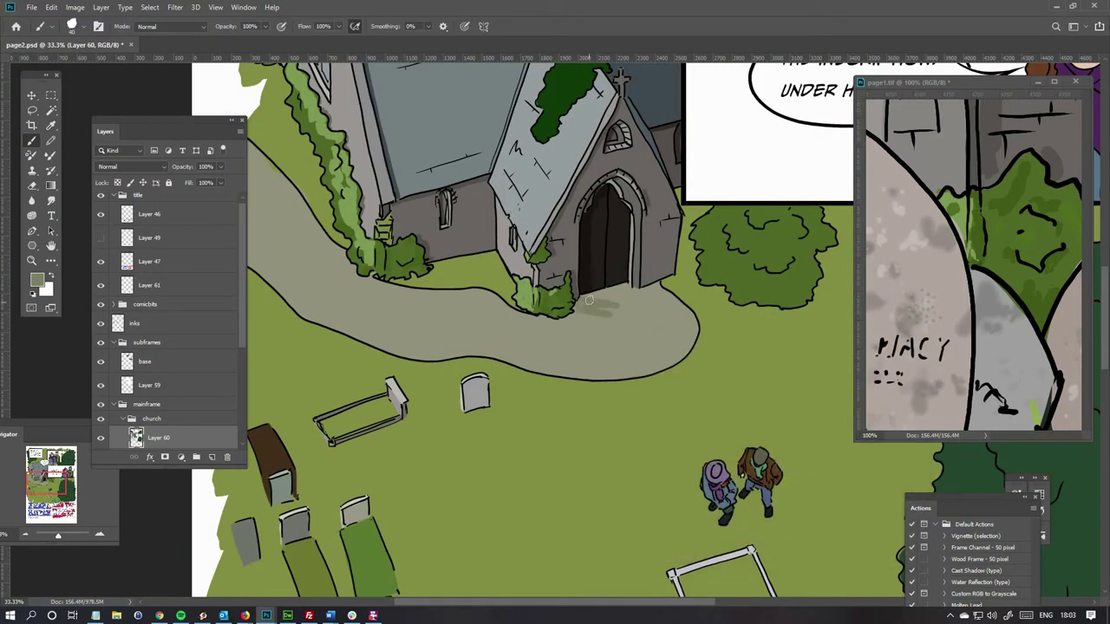
pyautogui.scroll(-1, 404, 293)
pyautogui.scroll(2, 520, 313)
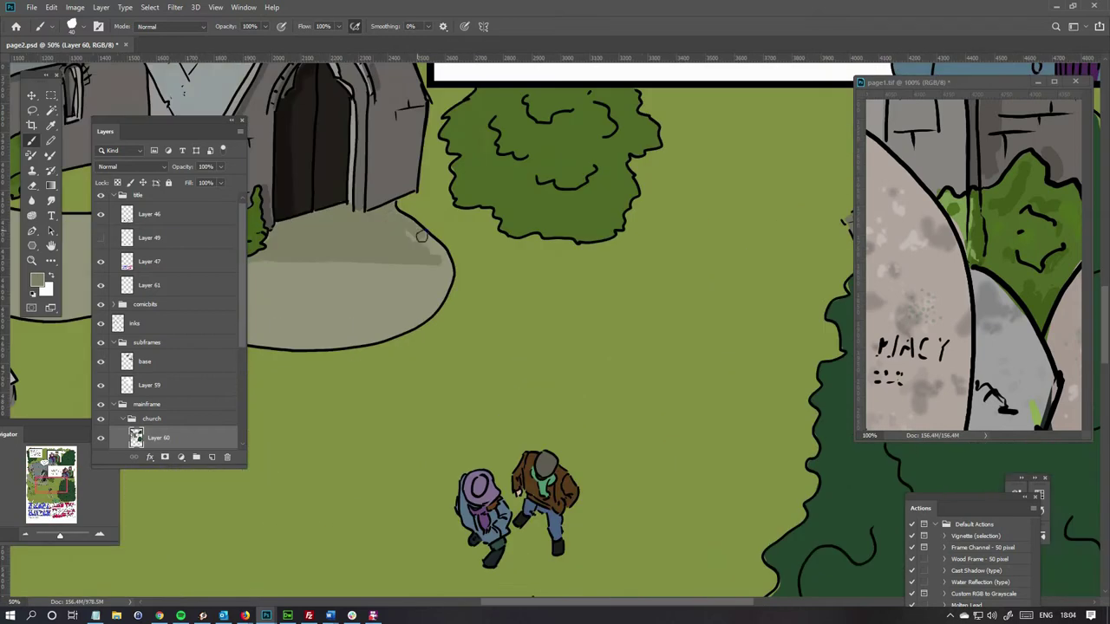
pyautogui.scroll(-3, 553, 323)
pyautogui.scroll(2, 557, 330)
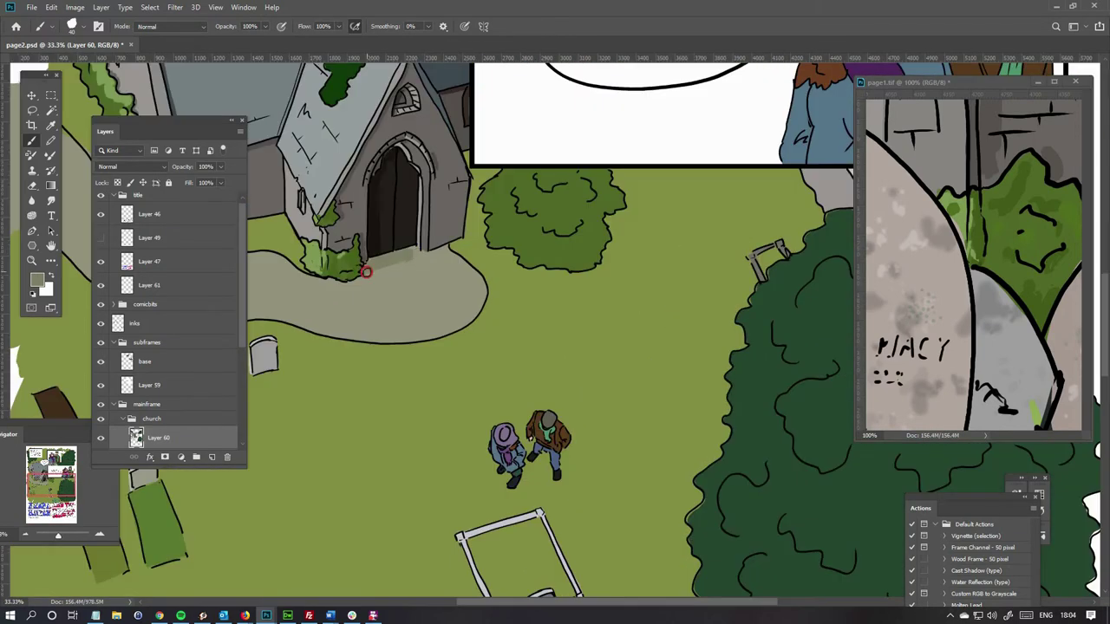
# Paint a dark olive shadow on the grass between the porch wall and the round bush.
pyautogui.moveTo(496, 177); pyautogui.dragTo(418, 254)
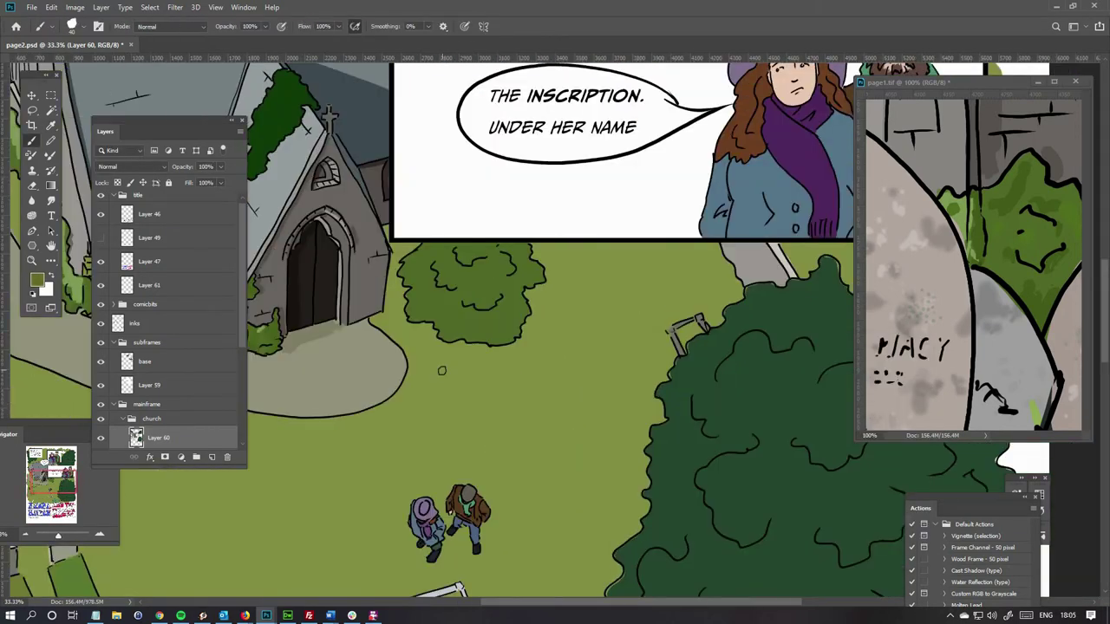
pyautogui.scroll(2, 519, 339)
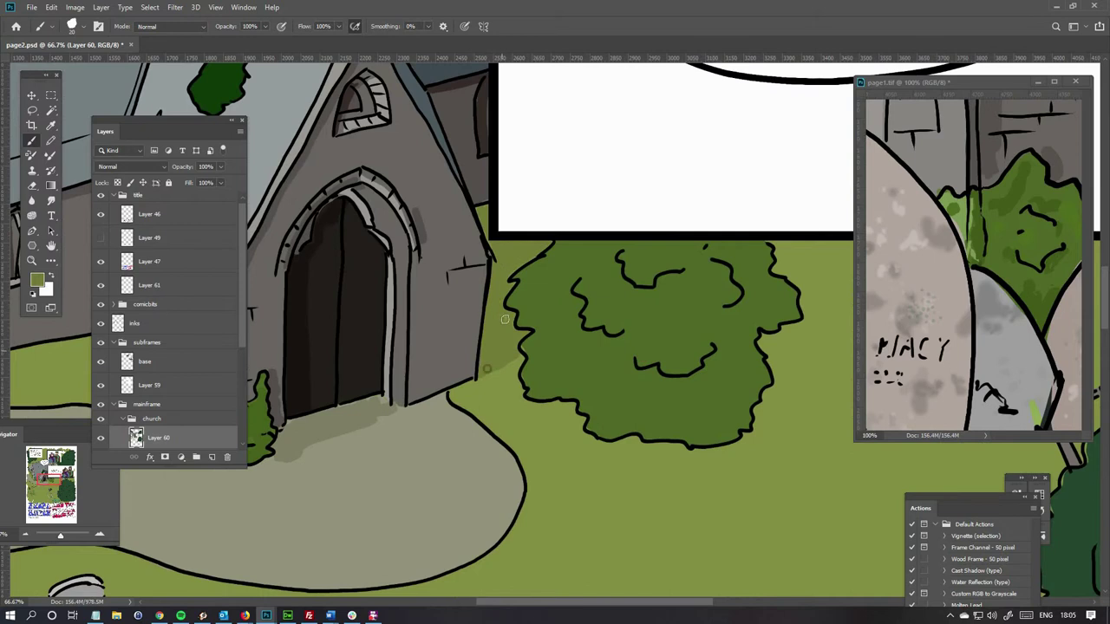
pyautogui.scroll(-3, 504, 319)
pyautogui.scroll(-1, 571, 520)
# Paint long dark olive cast shadows on the grass stretching from the two small figures towards the big tree.
pyautogui.scroll(3, 541, 460)
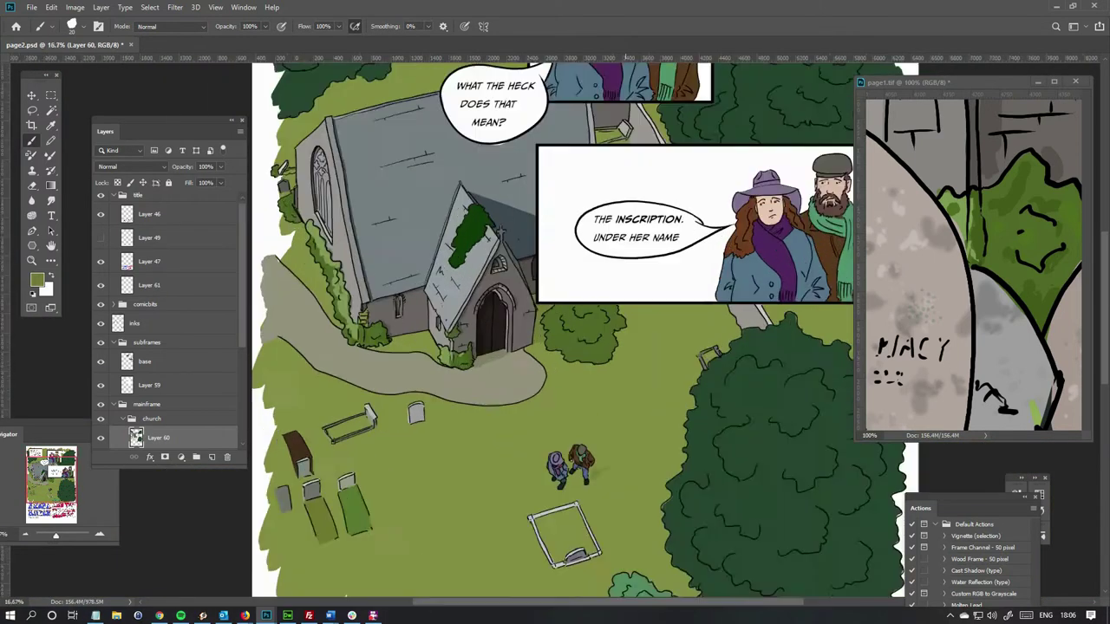
pyautogui.moveTo(540, 461)
pyautogui.mouseDown()
pyautogui.moveTo(589, 437)
pyautogui.moveTo(614, 450)
pyautogui.moveTo(636, 438)
pyautogui.moveTo(620, 424)
pyautogui.moveTo(650, 408)
pyautogui.moveTo(596, 434)
pyautogui.moveTo(624, 426)
pyautogui.moveTo(651, 437)
pyautogui.moveTo(746, 401)
pyautogui.mouseUp()
pyautogui.hotkey('ctrl', 'z')
pyautogui.scroll(-1, 745, 401)
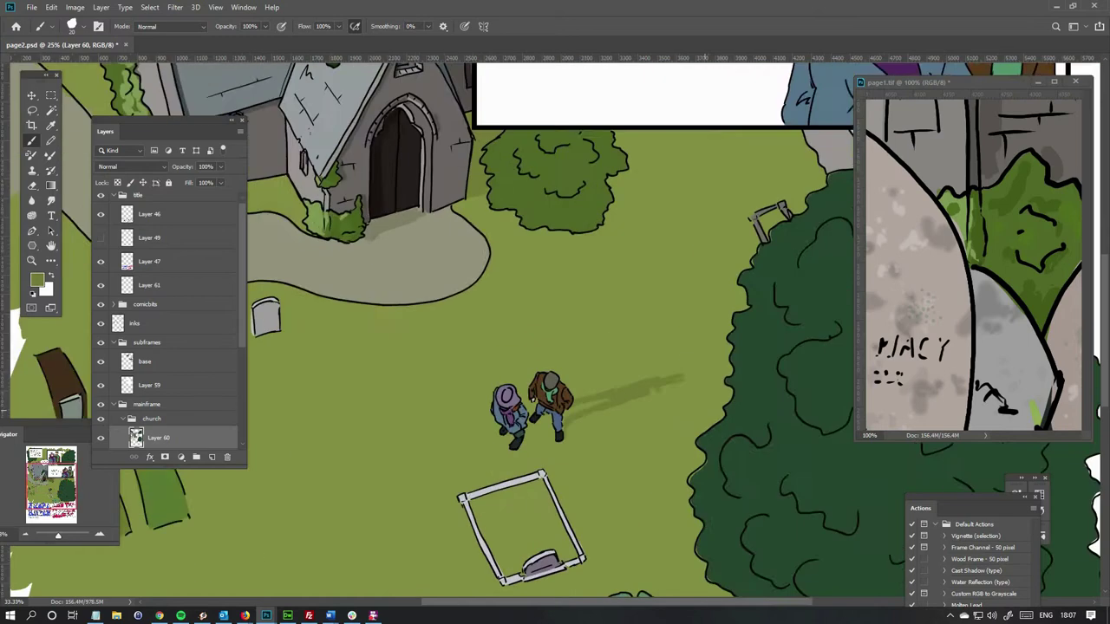
pyautogui.scroll(1, 717, 404)
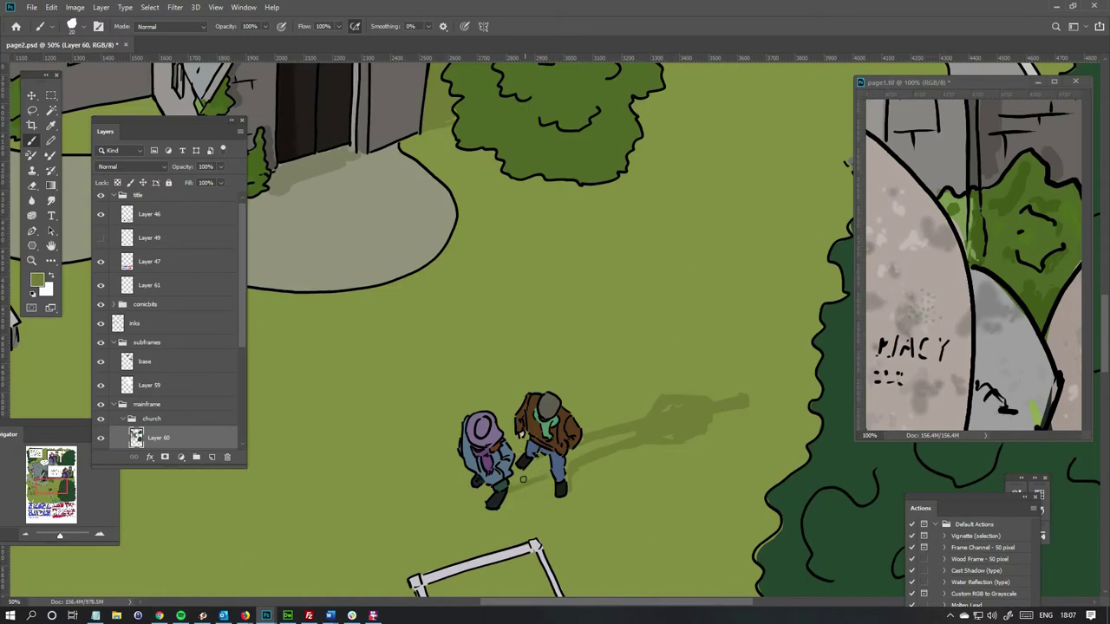
pyautogui.scroll(-3, 616, 439)
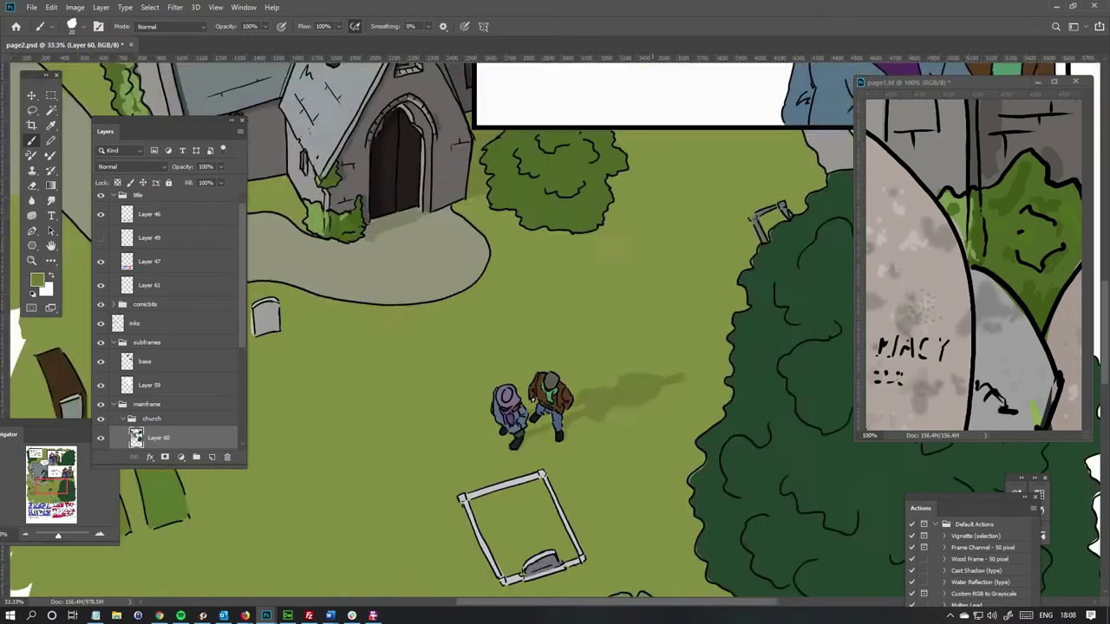
pyautogui.scroll(5, 559, 315)
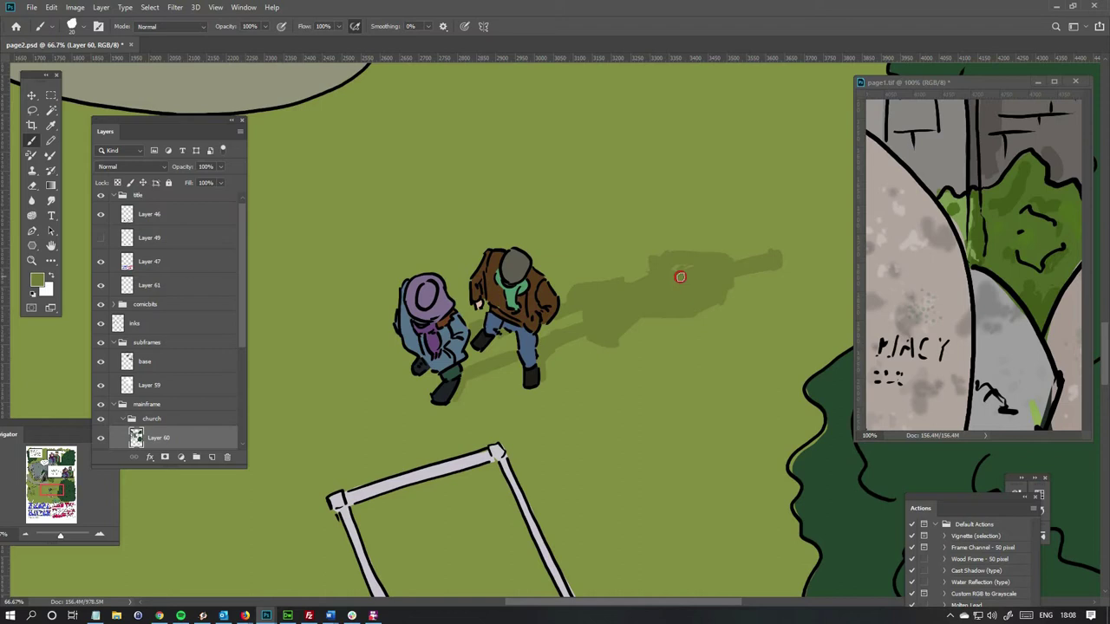
# Paint dark olive cast shadows on the grass beside the gravestones near the path and the square grave border.
pyautogui.scroll(-1, 680, 277)
pyautogui.scroll(-2, 482, 283)
pyautogui.scroll(-3, 541, 421)
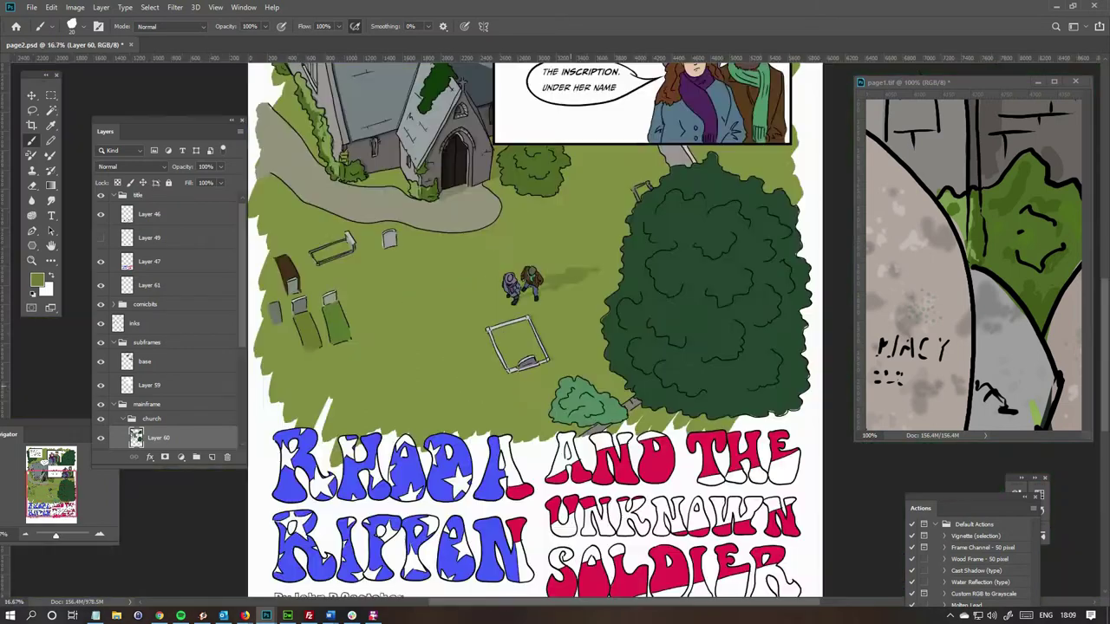
pyautogui.scroll(2, 438, 327)
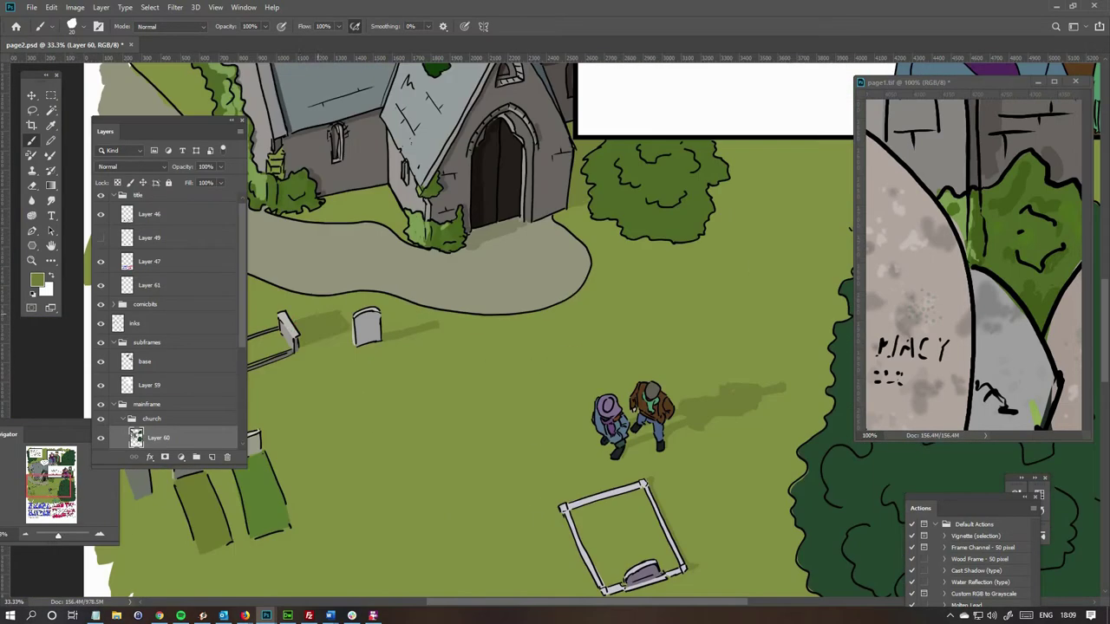
pyautogui.scroll(-2, 468, 246)
pyautogui.scroll(2, 410, 265)
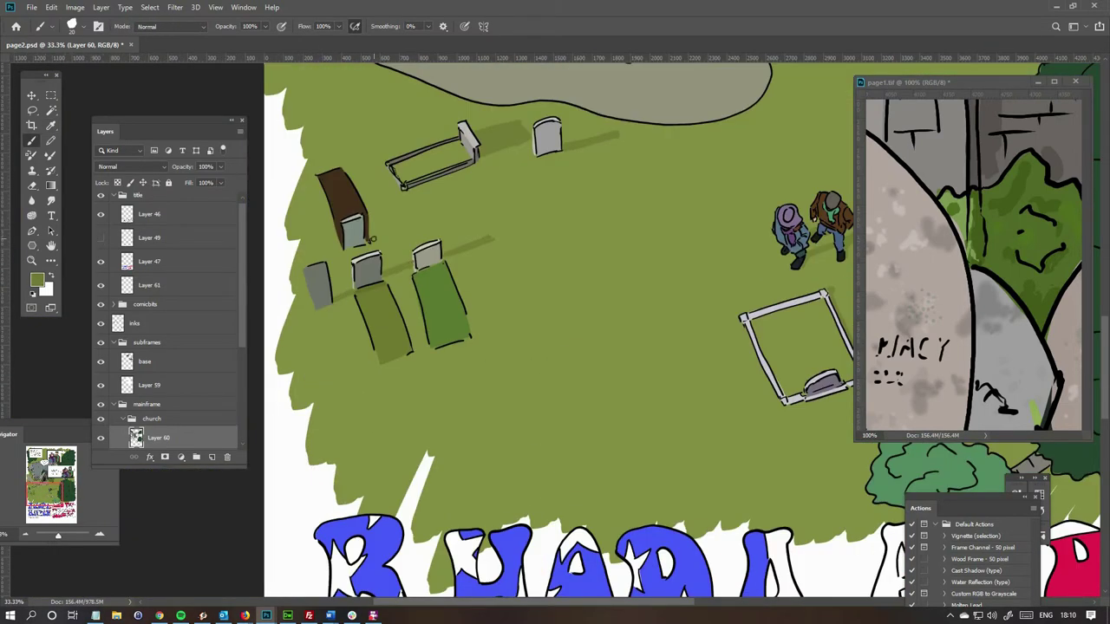
pyautogui.scroll(-2, 373, 239)
pyautogui.hscroll(-1, 543, 336)
# Paint a dark olive cast shadow on the grass beside the round bush, below the lower inset panel.
pyautogui.scroll(1, 542, 335)
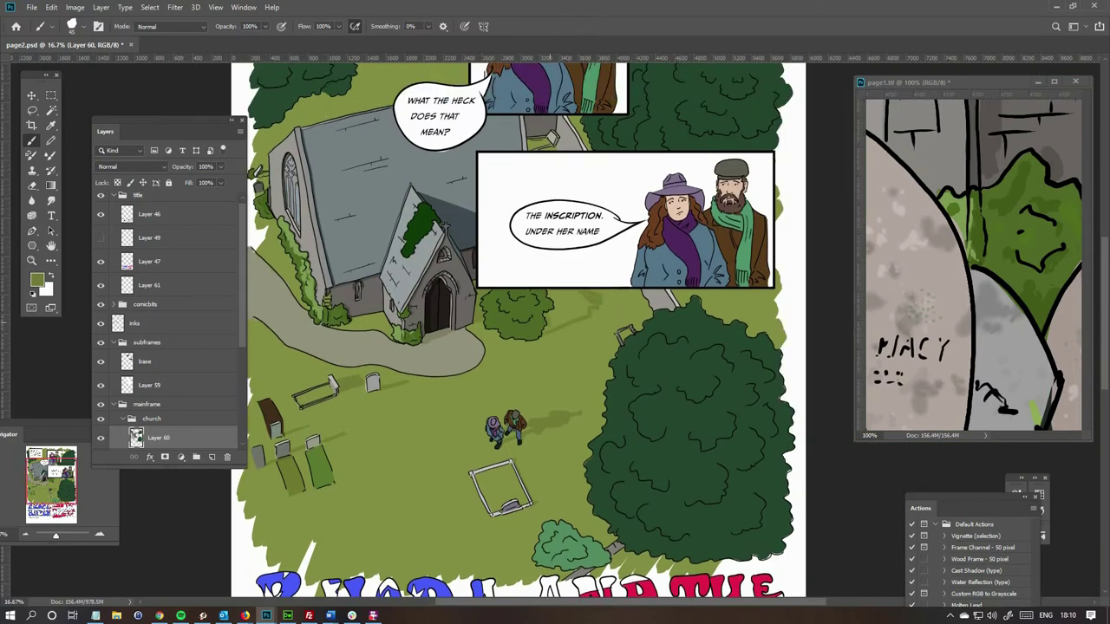
pyautogui.scroll(1, 451, 392)
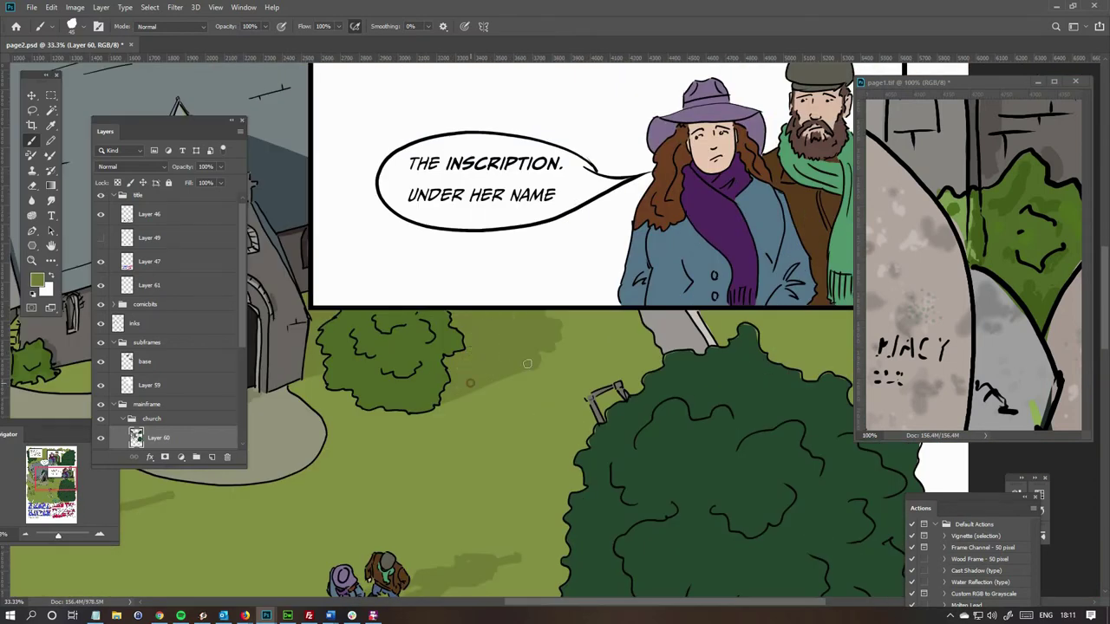
pyautogui.scroll(-2, 528, 362)
# Touch up the edge of the tree between the two inset panels with its own dark green.
pyautogui.scroll(3, 378, 286)
pyautogui.keyDown('alt'); pyautogui.click(411, 315); pyautogui.keyUp('alt')
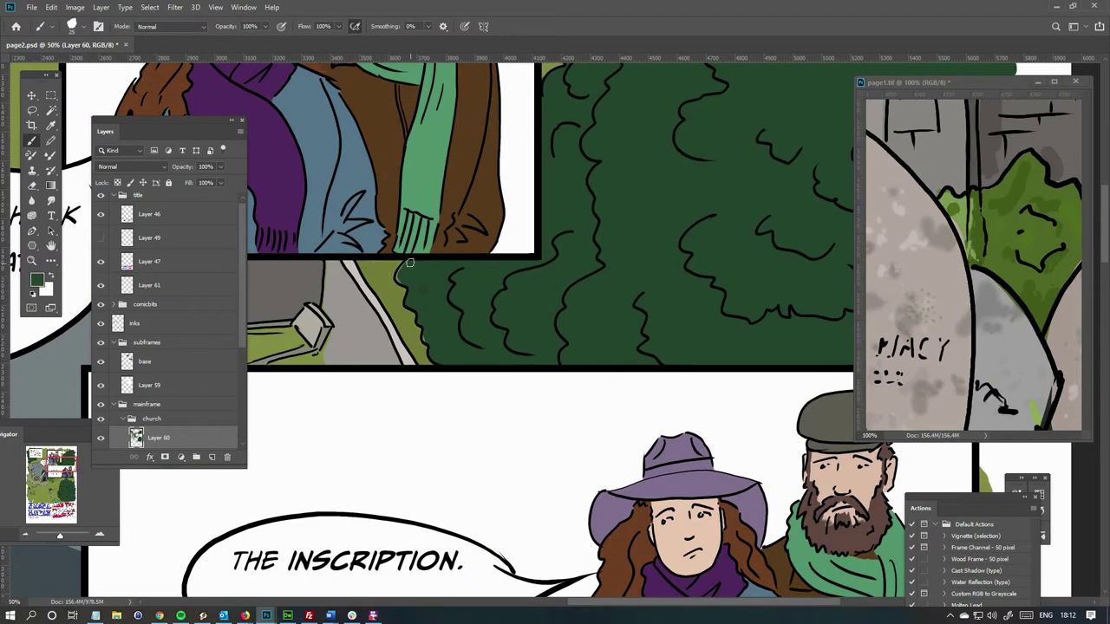
pyautogui.scroll(-5, 438, 334)
pyautogui.hscroll(3, 438, 334)
pyautogui.hscroll(-3, 502, 373)
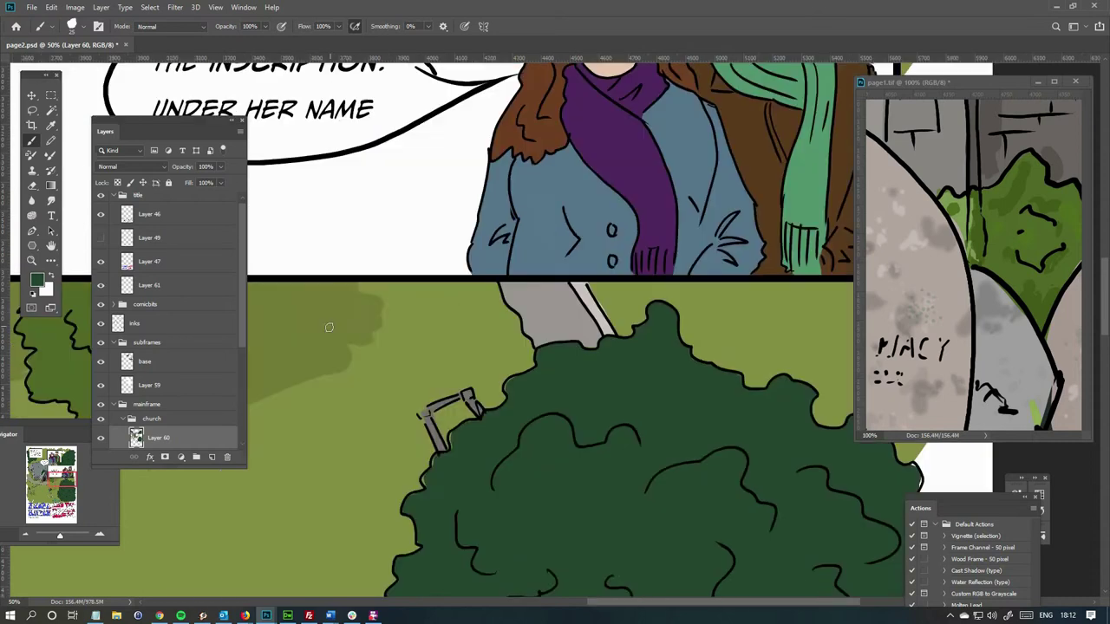
# Paint a dark olive shadow on the grass along the upper edge of the big tree, using the sampled shadow colour.
pyautogui.hscroll(3, 508, 329)
pyautogui.keyDown('alt'); pyautogui.click(513, 282); pyautogui.keyUp('alt')
pyautogui.scroll(2, 497, 369)
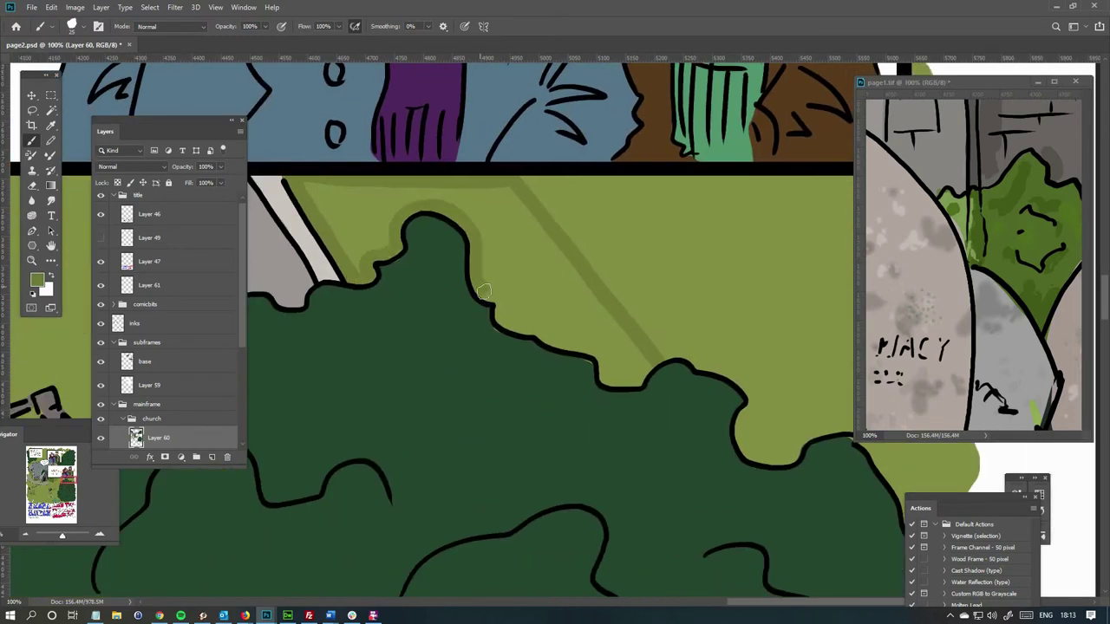
pyautogui.moveTo(486, 278); pyautogui.dragTo(646, 374)
pyautogui.moveTo(520, 212); pyautogui.dragTo(486, 278)
pyautogui.moveTo(477, 235); pyautogui.dragTo(581, 317)
pyautogui.scroll(-6, 655, 359)
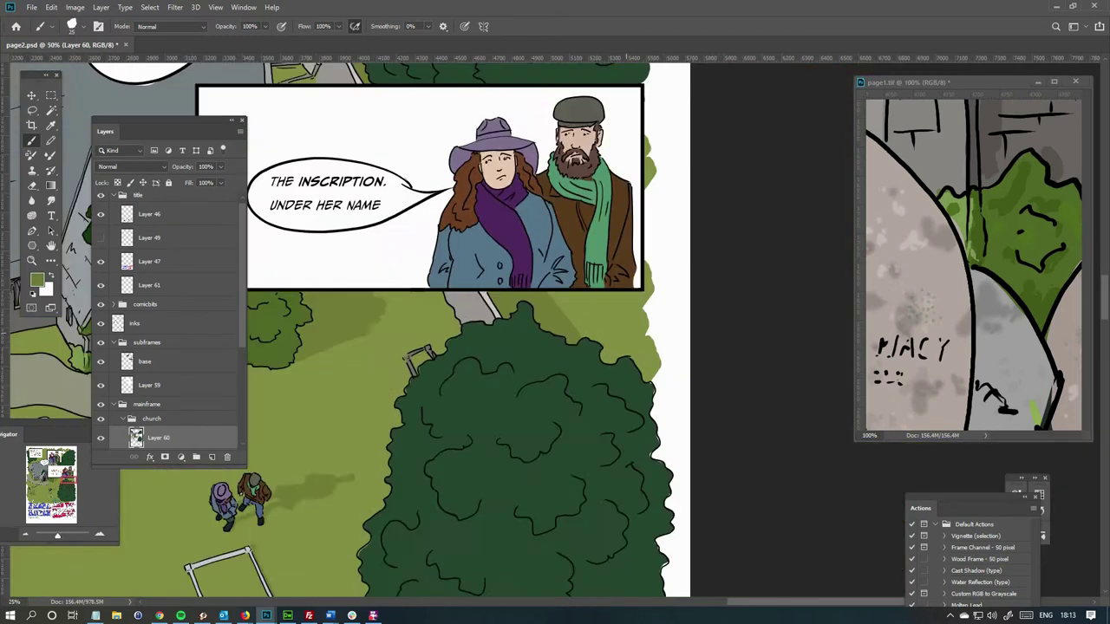
# Extend the dark olive shadow on Layer 58 across the grass to the page's ragged edge, keeping transparent pixels locked.
pyautogui.scroll(5, 666, 361)
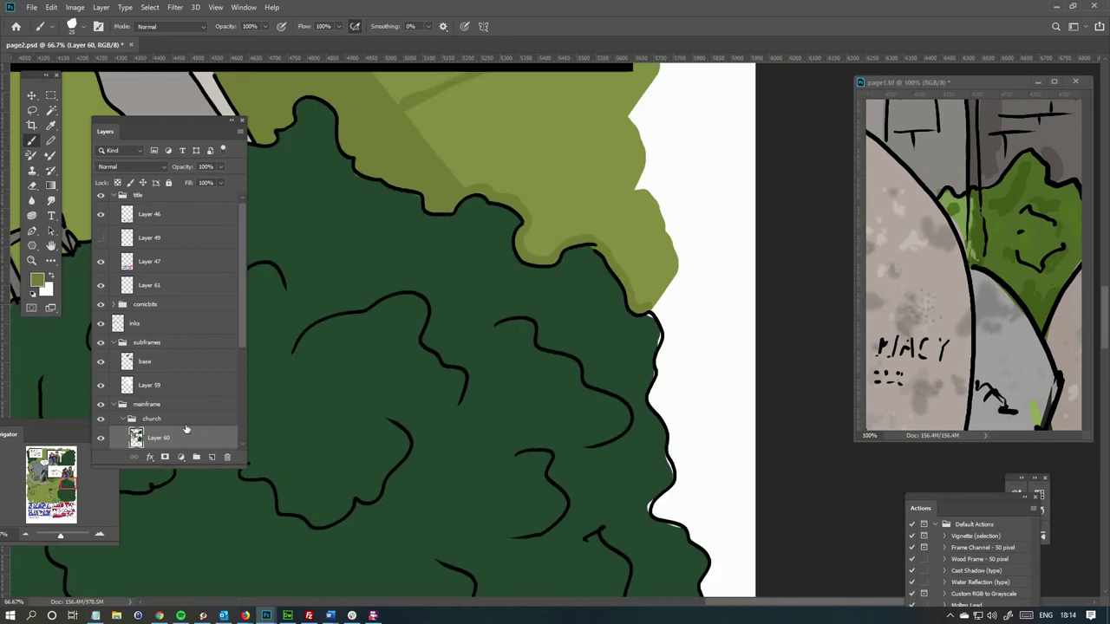
pyautogui.keyDown('ctrl'); pyautogui.click(665, 282); pyautogui.keyUp('ctrl')
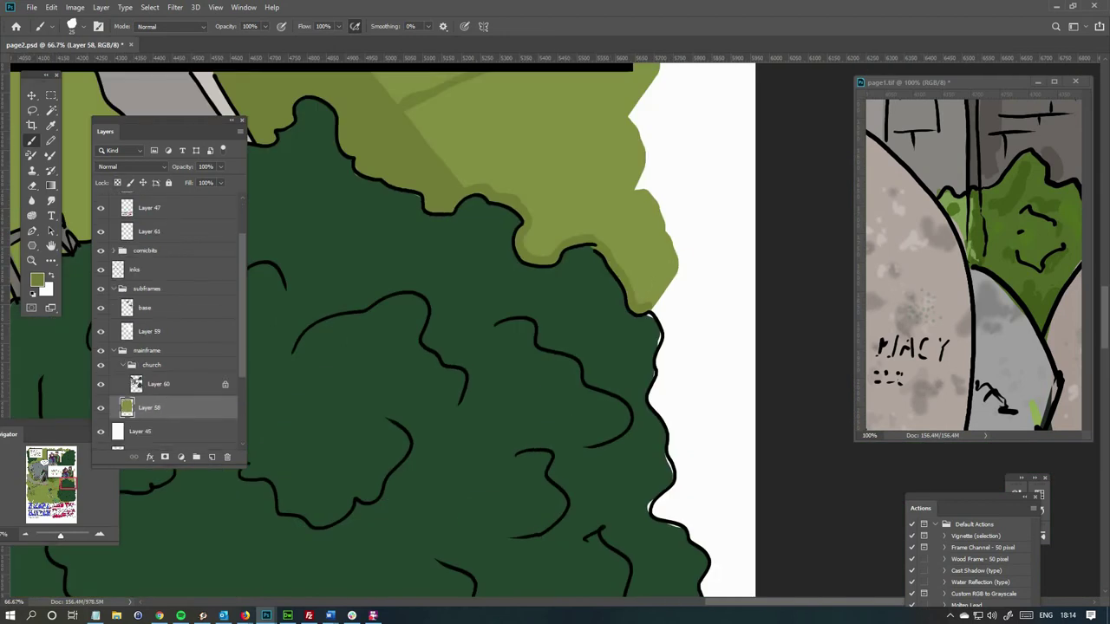
pyautogui.moveTo(645, 186); pyautogui.dragTo(600, 207)
pyautogui.moveTo(531, 232); pyautogui.dragTo(665, 289)
pyautogui.scroll(-1, 664, 289)
pyautogui.moveTo(515, 278)
pyautogui.mouseDown()
pyautogui.moveTo(670, 243)
pyautogui.moveTo(644, 211)
pyautogui.mouseUp()
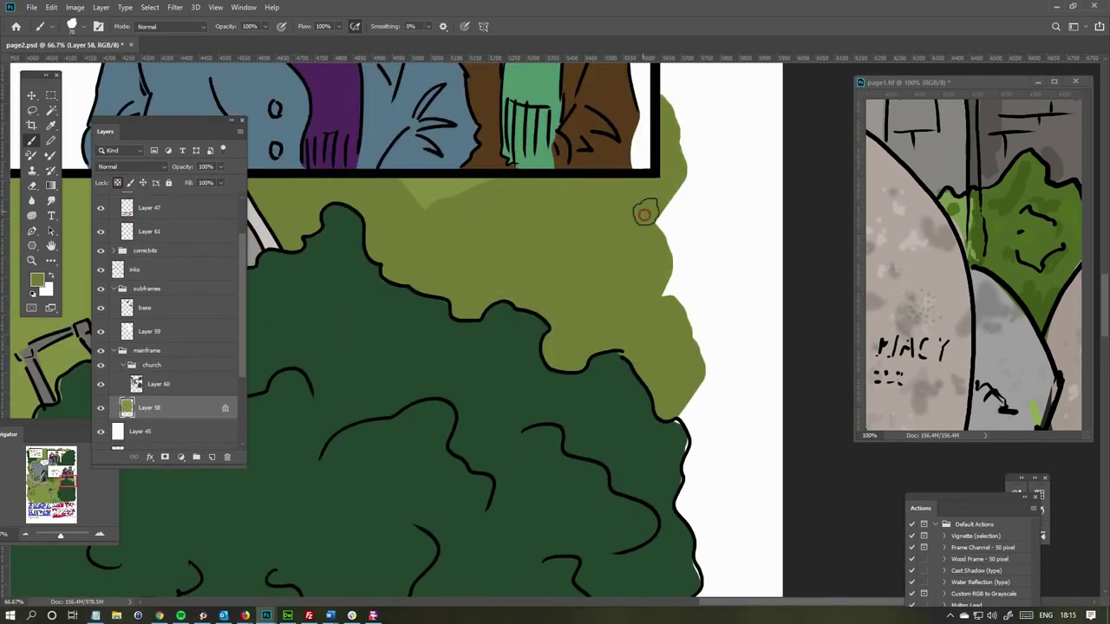
# Paint a dark olive cast shadow on the grass beside the trees behind the caption box.
pyautogui.scroll(-2, 644, 210)
pyautogui.scroll(1, 355, 245)
pyautogui.moveTo(355, 245); pyautogui.dragTo(437, 318)
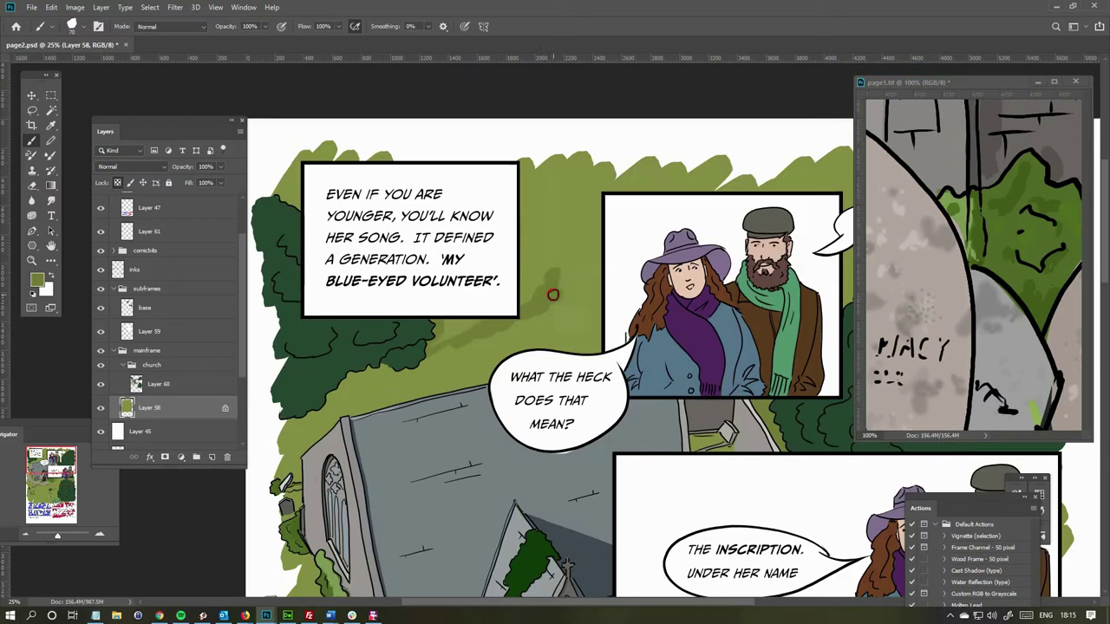
# Add lighter and darker green foliage shading to the ivy on the porch roof, following the church in page1.tif.
pyautogui.scroll(-2, 417, 170)
pyautogui.click(971, 261)
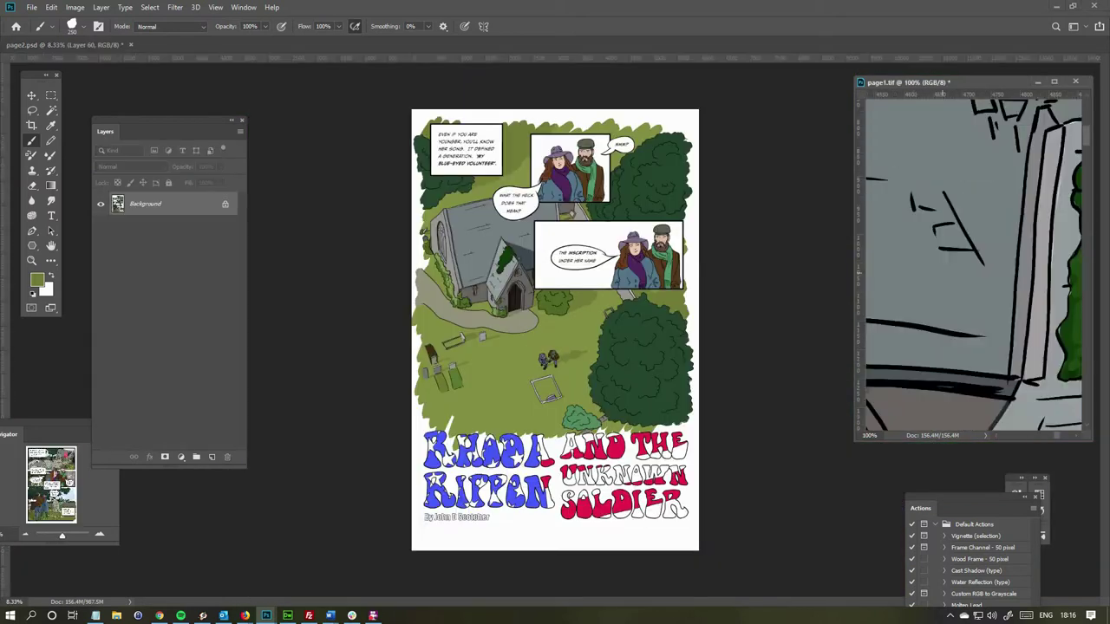
pyautogui.scroll(-3, 971, 260)
pyautogui.scroll(2, 486, 286)
pyautogui.scroll(2, 407, 130)
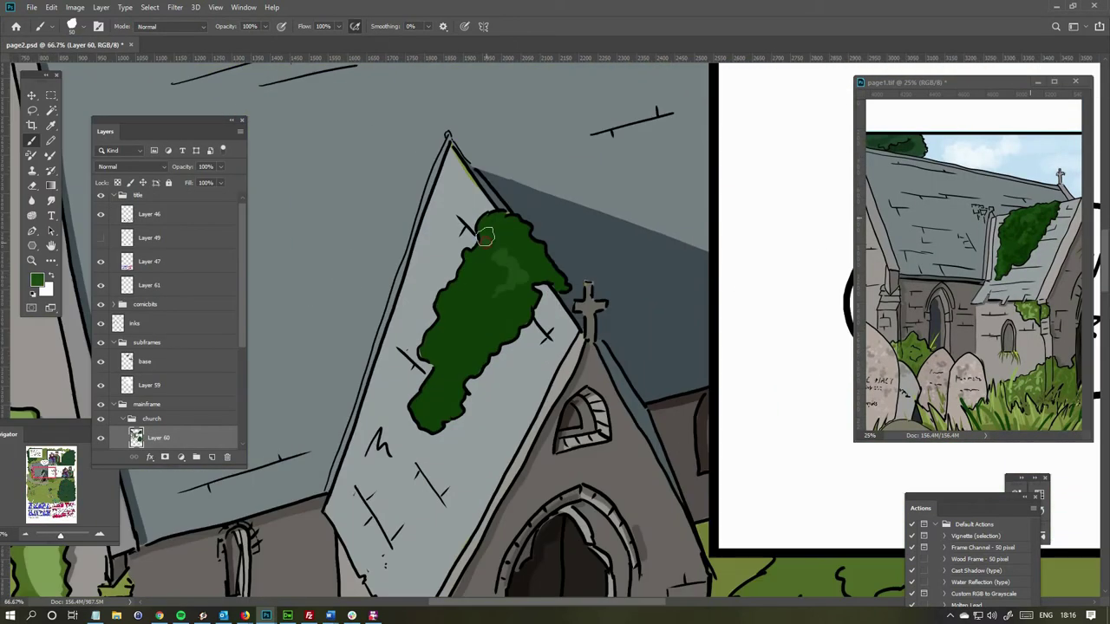
pyautogui.moveTo(495, 235)
pyautogui.mouseDown()
pyautogui.moveTo(441, 395)
pyautogui.moveTo(535, 272)
pyautogui.moveTo(473, 340)
pyautogui.mouseUp()
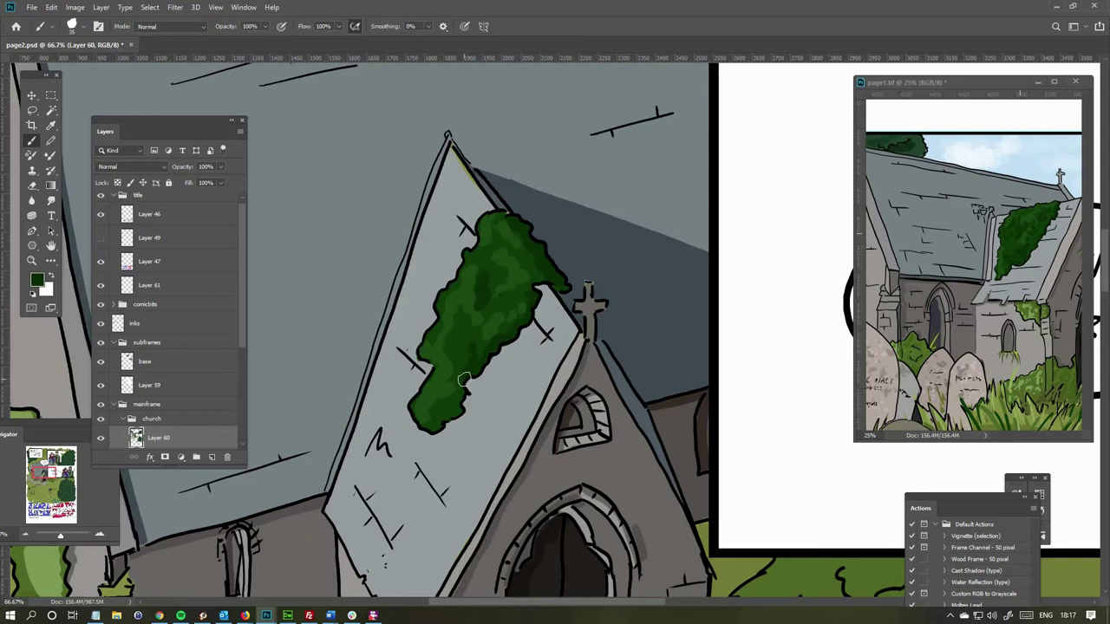
# Paint light green highlights and darker green shading on the round bush beside the porch, with transparency locked on Layer 60.
pyautogui.scroll(-4, 453, 419)
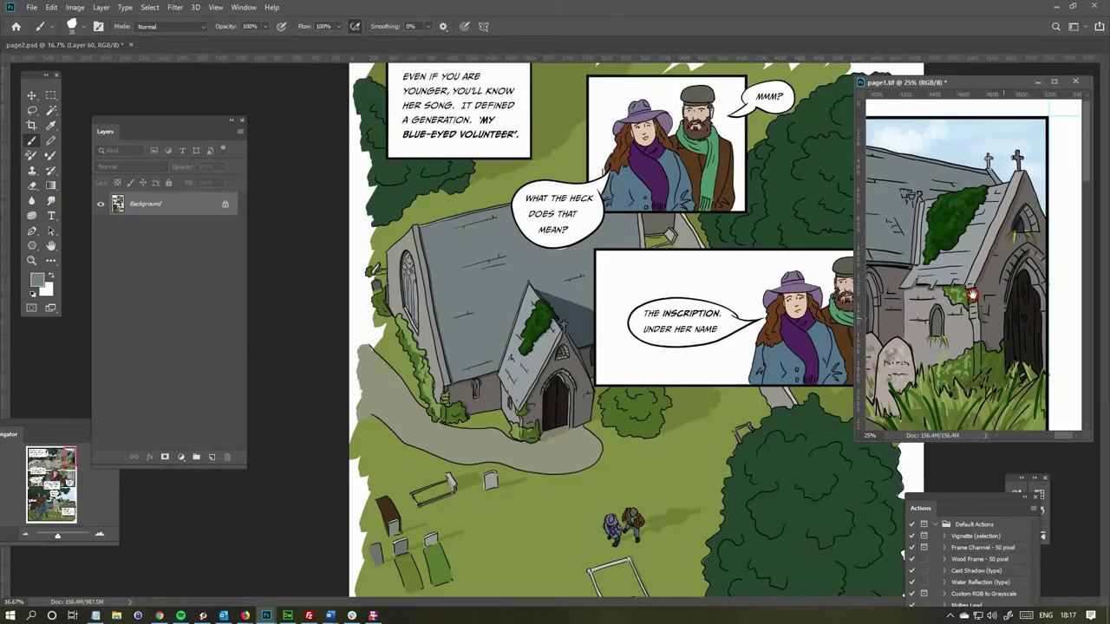
pyautogui.press('Return')
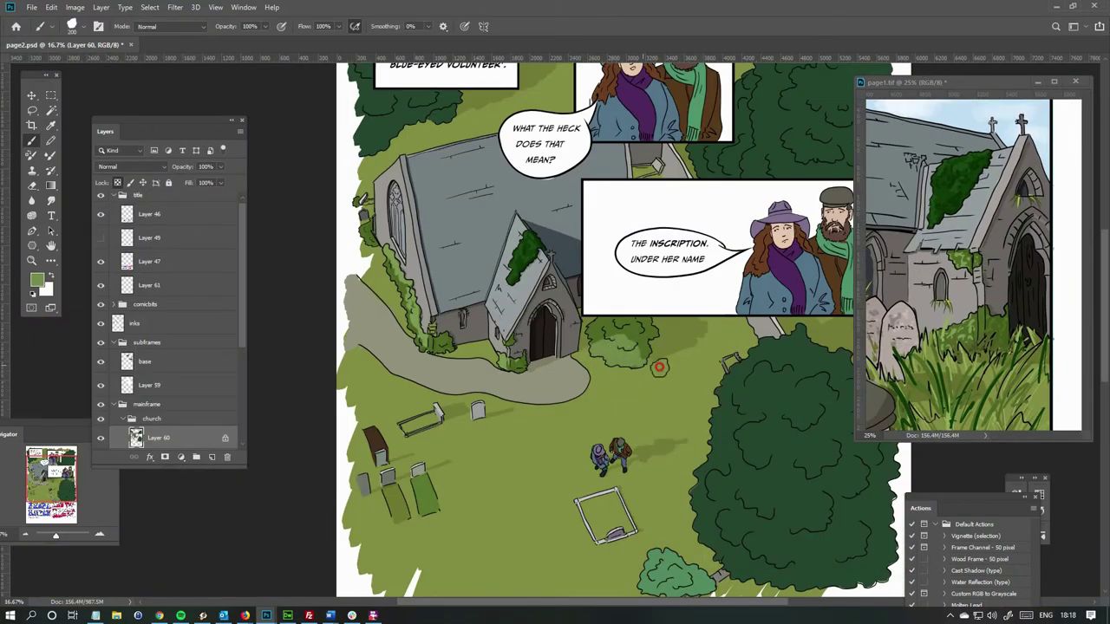
pyautogui.moveTo(642, 370); pyautogui.dragTo(646, 358)
pyautogui.click(37, 279)
pyautogui.press('Return')
pyautogui.scroll(3, 708, 326)
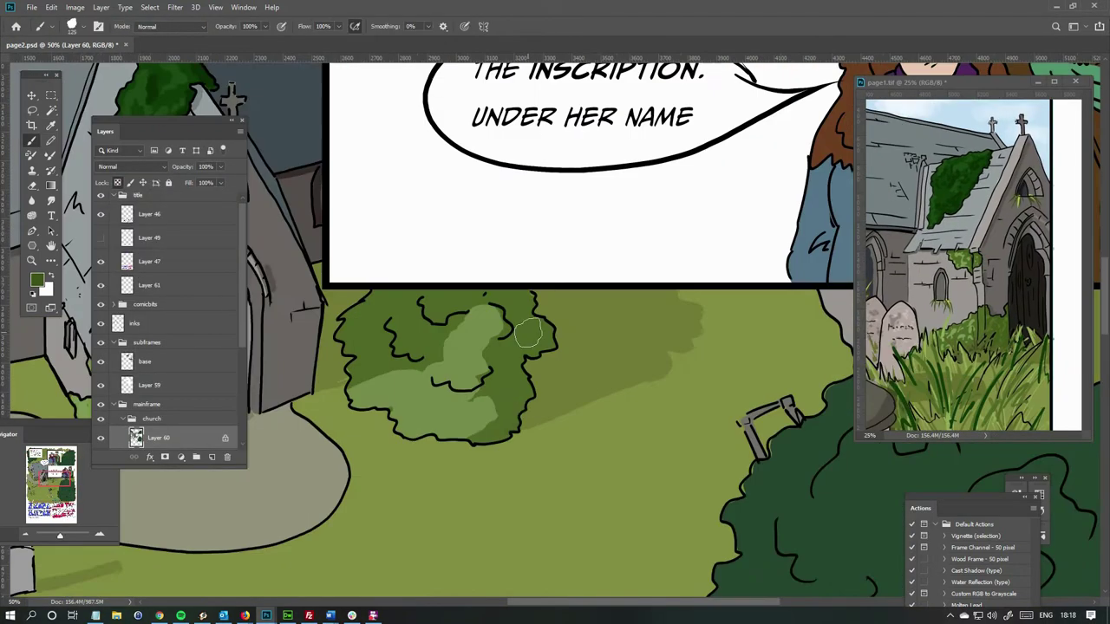
pyautogui.moveTo(518, 416); pyautogui.dragTo(545, 343)
# Paint pale green highlights and darker green shading on the blue-green bush above the title lettering.
pyautogui.scroll(-1, 555, 330)
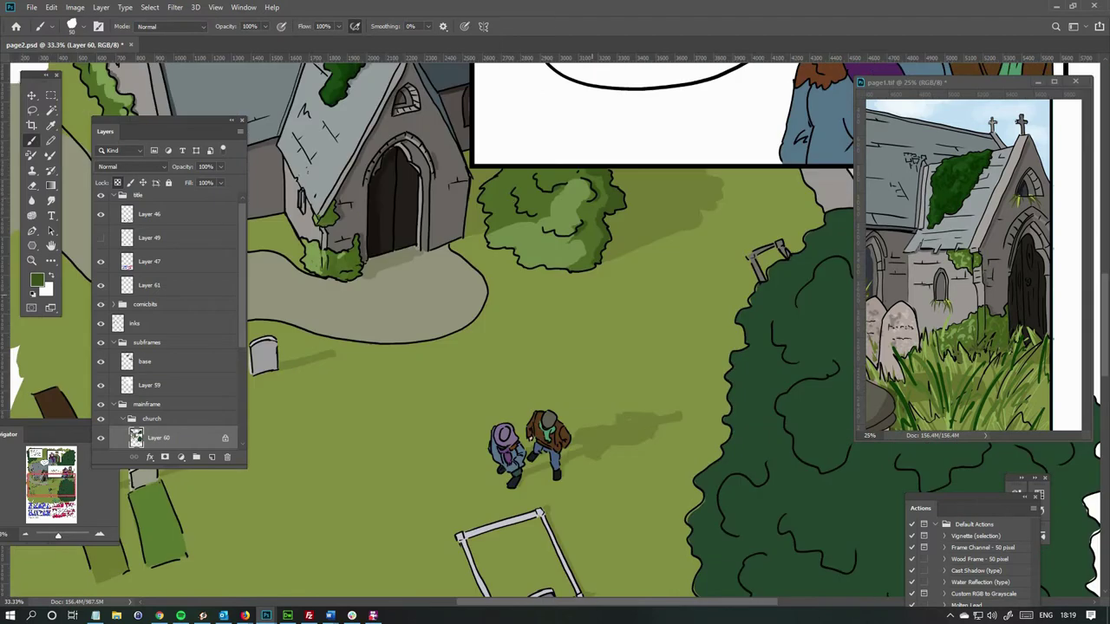
pyautogui.scroll(-2, 555, 330)
pyautogui.scroll(1, 555, 329)
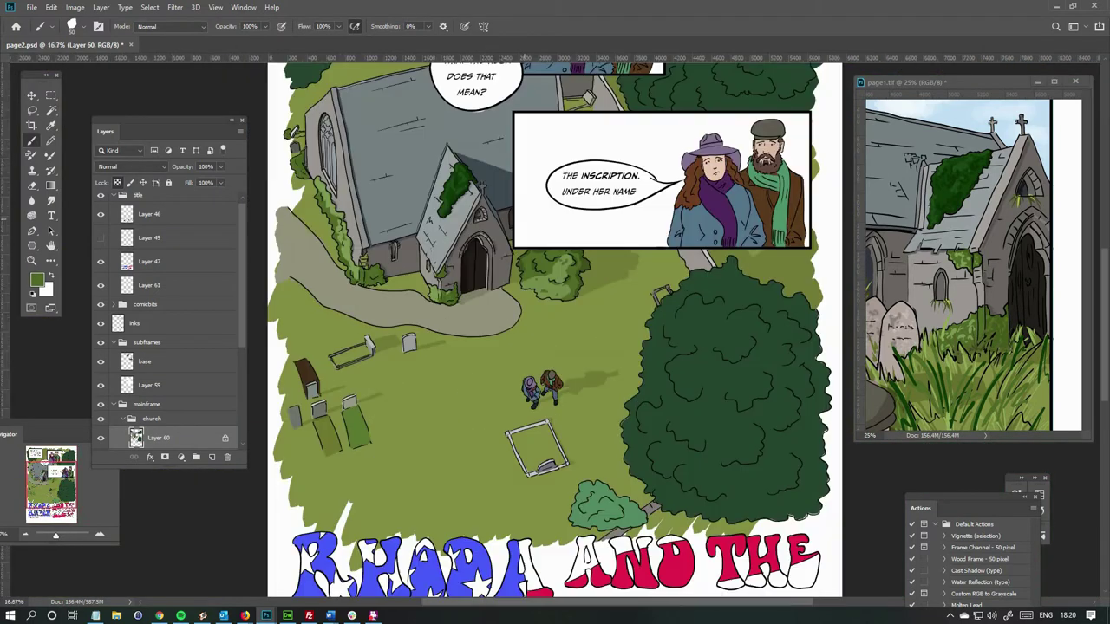
pyautogui.scroll(2, 621, 359)
pyautogui.moveTo(390, 235)
pyautogui.mouseDown()
pyautogui.moveTo(537, 278)
pyautogui.moveTo(425, 174)
pyautogui.moveTo(489, 145)
pyautogui.mouseUp()
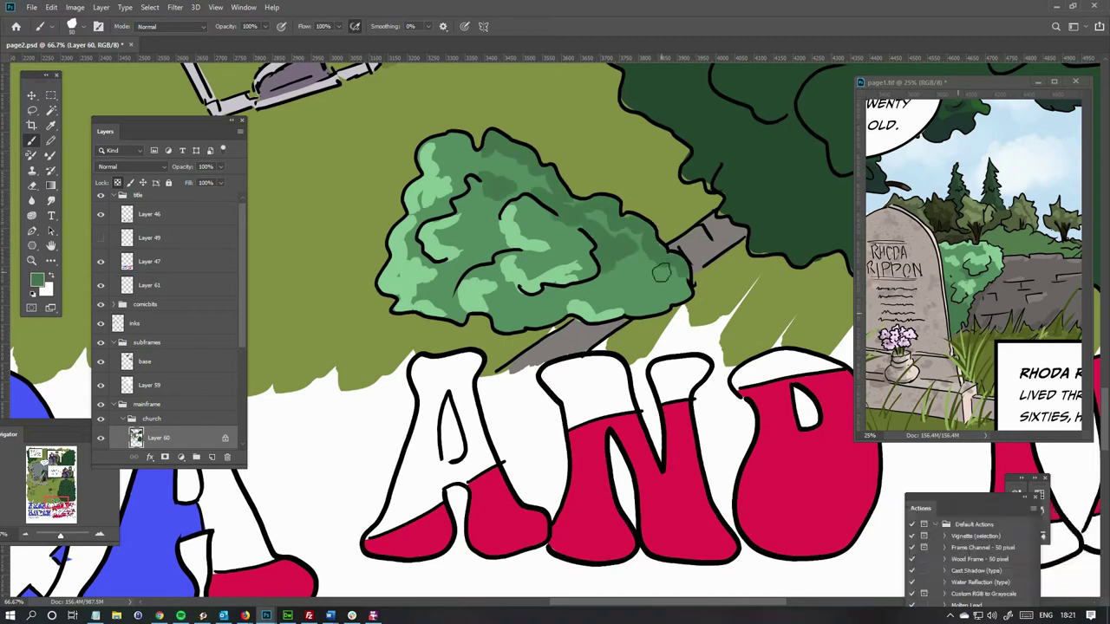
# Paint a dark olive shadow on Layer 58's grass between the blue-green bush and the big tree.
pyautogui.scroll(-4, 569, 272)
pyautogui.scroll(2, 569, 273)
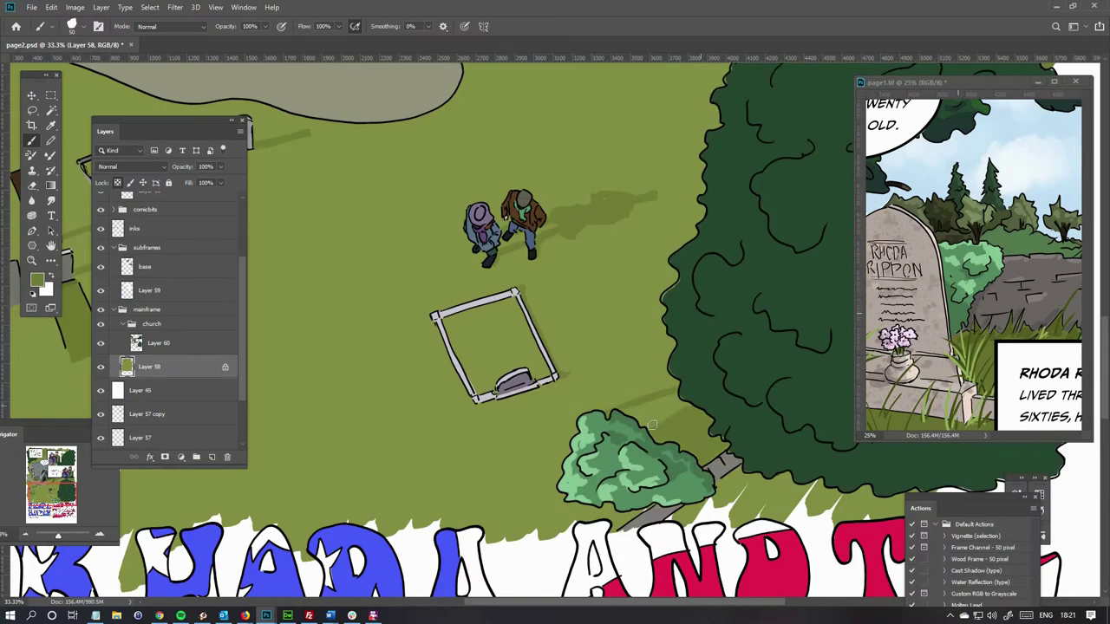
pyautogui.scroll(-2, 642, 399)
pyautogui.scroll(-1, 379, 255)
# Paint the small buttress at the church corner stone grey on Layer 60, using a colour sampled from the church.
pyautogui.scroll(5, 379, 256)
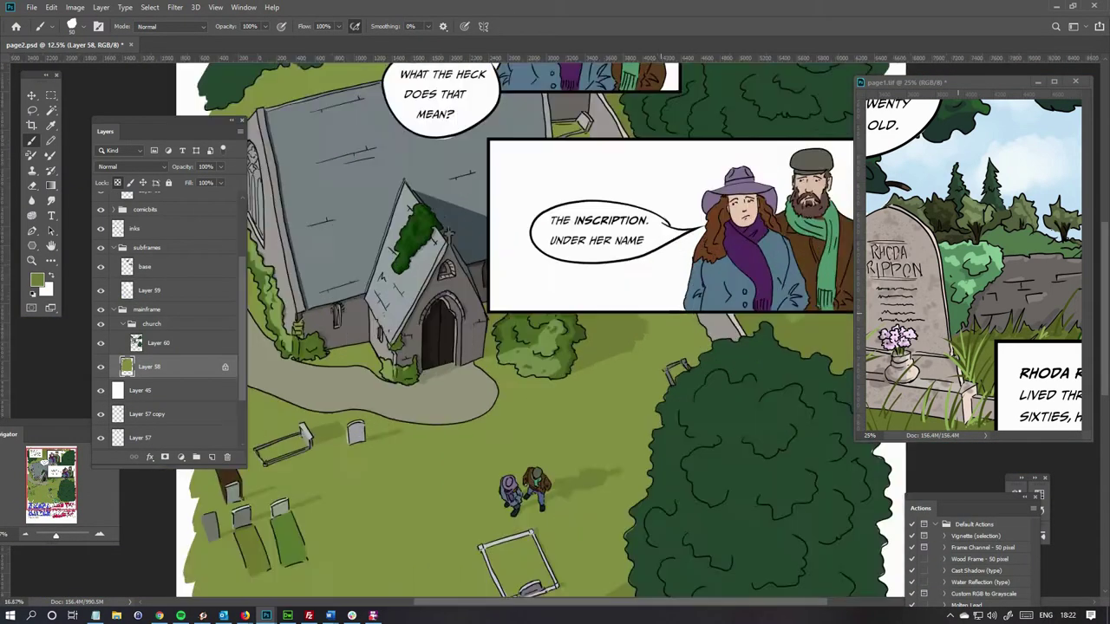
pyautogui.keyDown('ctrl'); pyautogui.click(379, 256); pyautogui.keyUp('ctrl')
pyautogui.keyDown('alt'); pyautogui.click(378, 256); pyautogui.keyUp('alt')
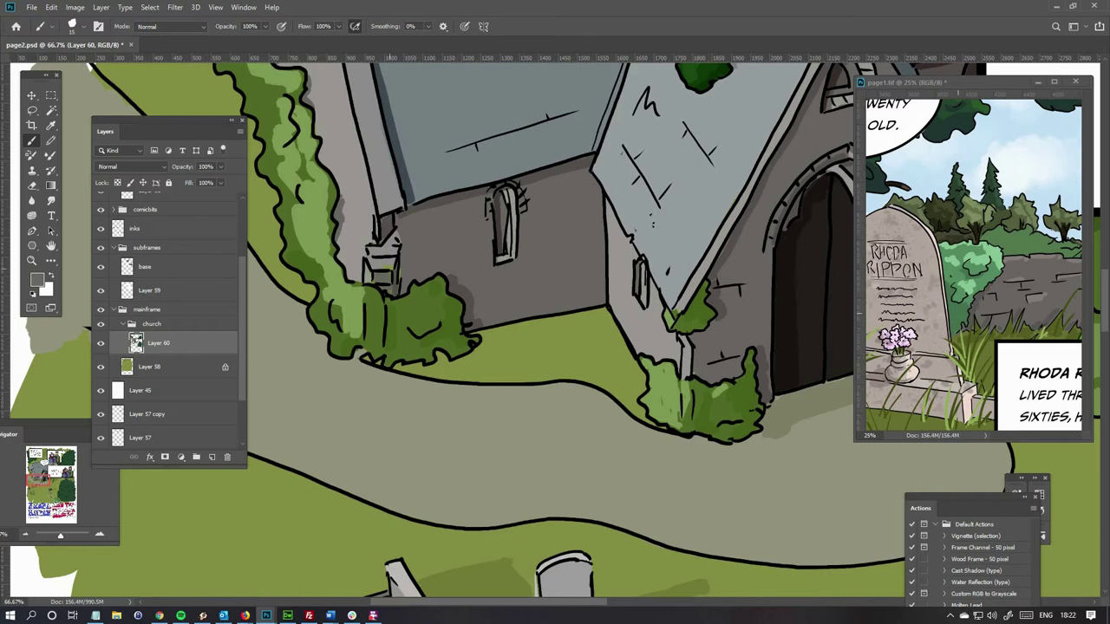
pyautogui.scroll(-5, 563, 433)
pyautogui.scroll(-2, 564, 434)
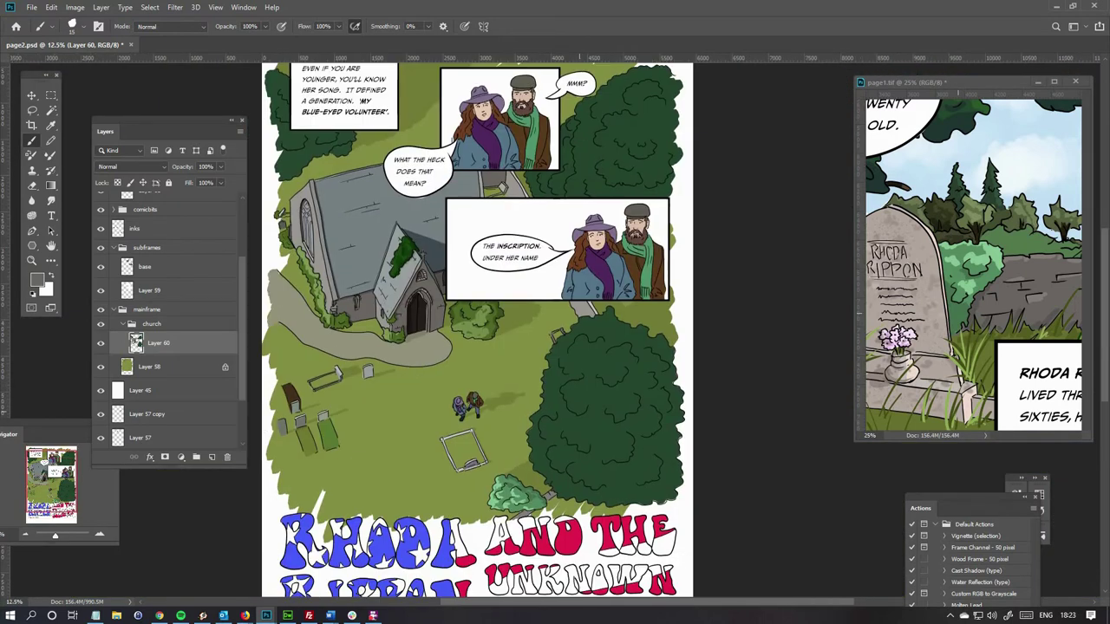
# Add lighter highlights to the small man's cap and jeans.
pyautogui.scroll(5, 465, 404)
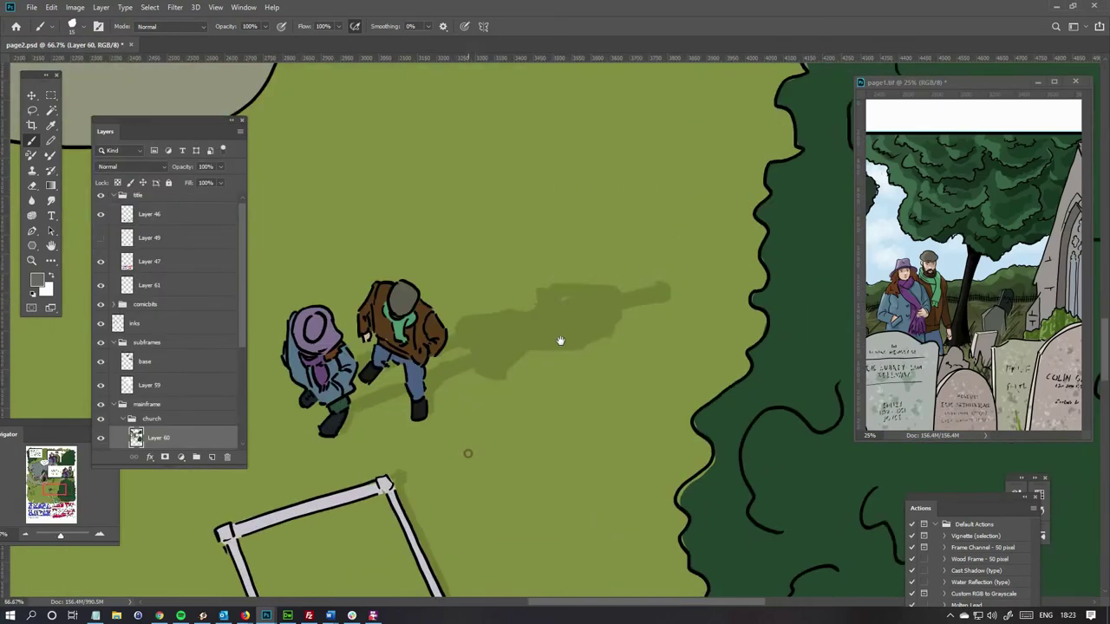
pyautogui.keyDown('alt'); pyautogui.click(450, 300); pyautogui.keyUp('alt')
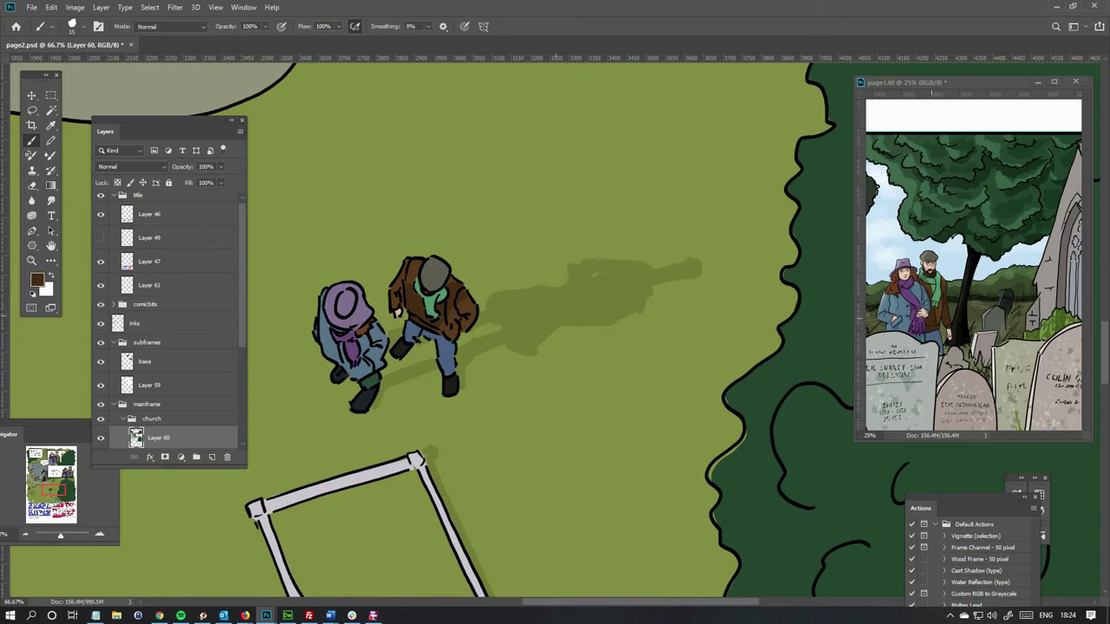
pyautogui.keyDown('alt'); pyautogui.click(360, 347); pyautogui.keyUp('alt')
pyautogui.click(36, 279)
pyautogui.click(451, 312)
pyautogui.click(555, 217)
pyautogui.press('Return')
pyautogui.press('b')
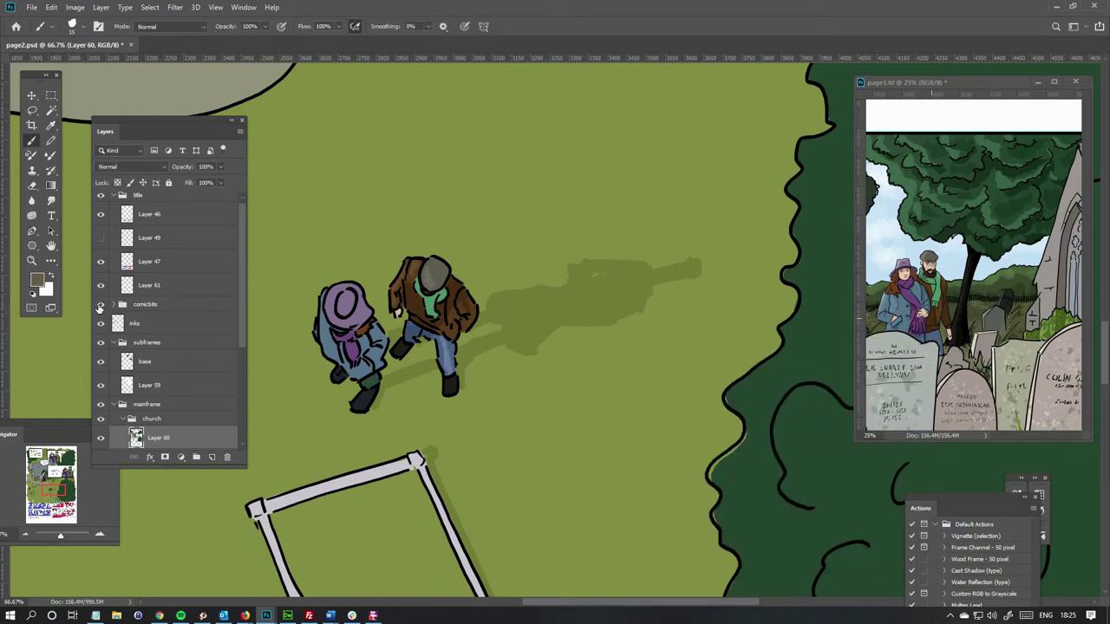
# Add pale purple and pale blue highlights to the small woman's hat and coat.
pyautogui.click(36, 279)
pyautogui.click(347, 299)
pyautogui.press('Return')
pyautogui.scroll(-2, 572, 324)
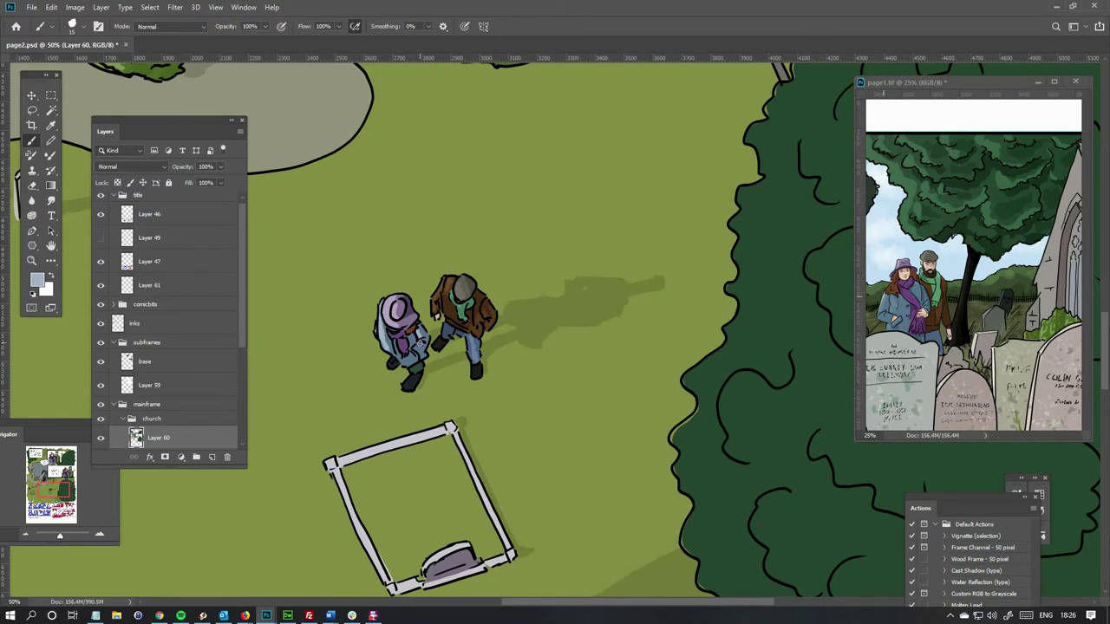
pyautogui.scroll(-2, 520, 330)
pyautogui.scroll(1, 520, 329)
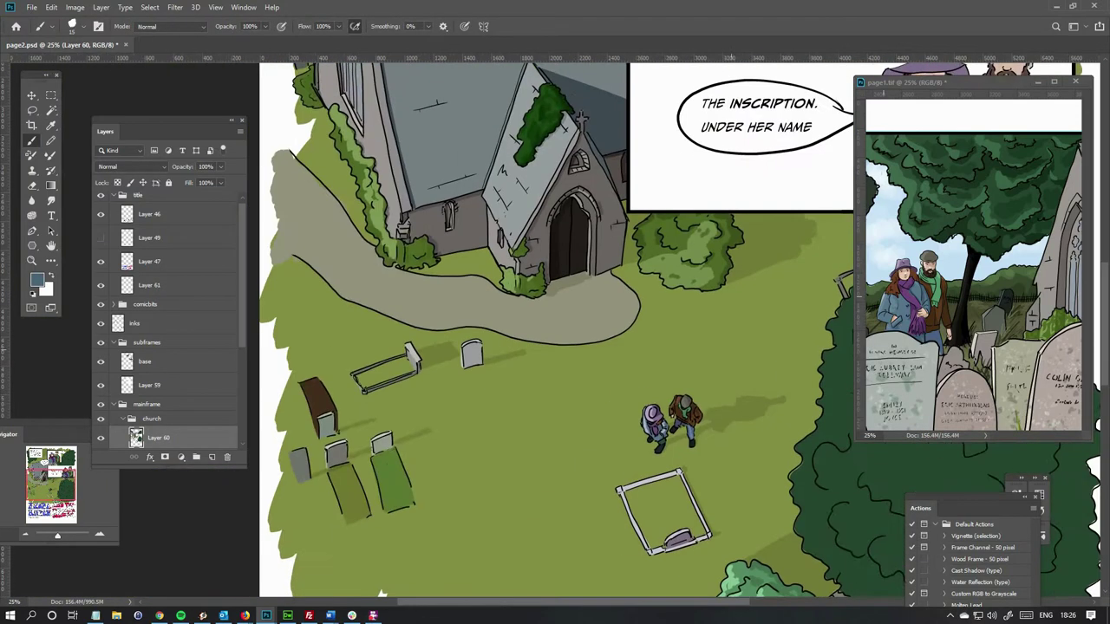
# Lock Layer 60's transparent pixels and paint a lighter green over the side of the big tree facing the figures.
pyautogui.scroll(-2, 521, 330)
pyautogui.keyDown('alt'); pyautogui.click(651, 390); pyautogui.keyUp('alt')
pyautogui.scroll(1, 520, 230)
pyautogui.press('/')
pyautogui.moveTo(520, 230); pyautogui.dragTo(650, 416)
pyautogui.hotkey('ctrl', 'z')
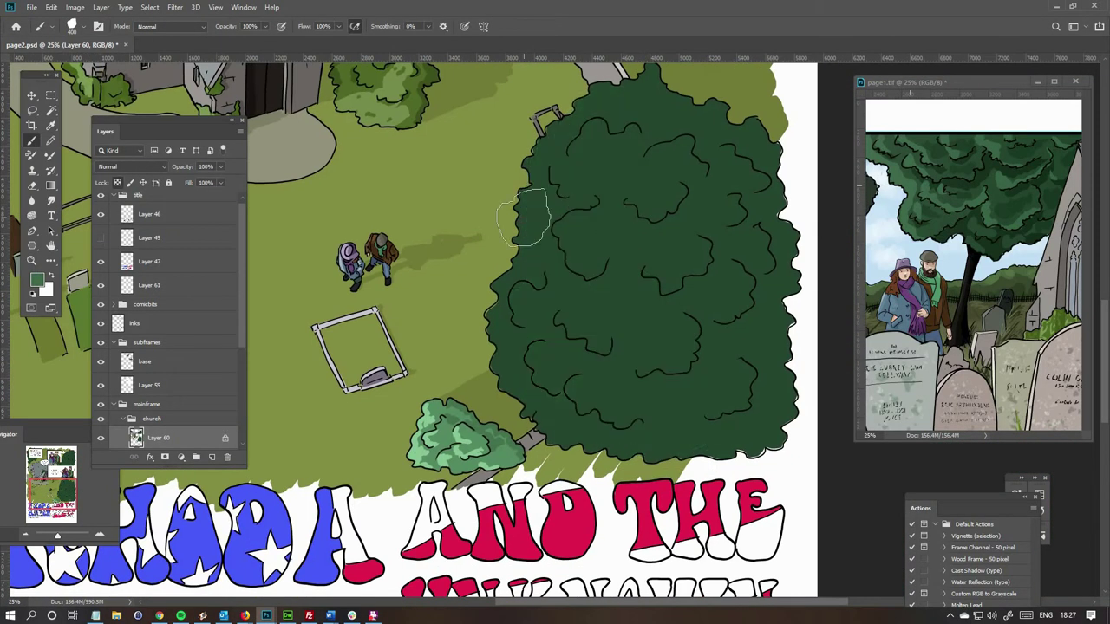
pyautogui.moveTo(555, 191); pyautogui.dragTo(538, 416)
pyautogui.moveTo(607, 96); pyautogui.dragTo(629, 388)
# Darken the far side of the big tree and paint dark green shadow patches in its lower leaf clumps.
pyautogui.scroll(3, 737, 216)
pyautogui.scroll(-3, 743, 185)
pyautogui.scroll(1, 731, 198)
pyautogui.keyDown('alt'); pyautogui.click(731, 267); pyautogui.keyUp('alt')
pyautogui.moveTo(568, 429); pyautogui.dragTo(594, 403)
pyautogui.moveTo(612, 464); pyautogui.dragTo(632, 448)
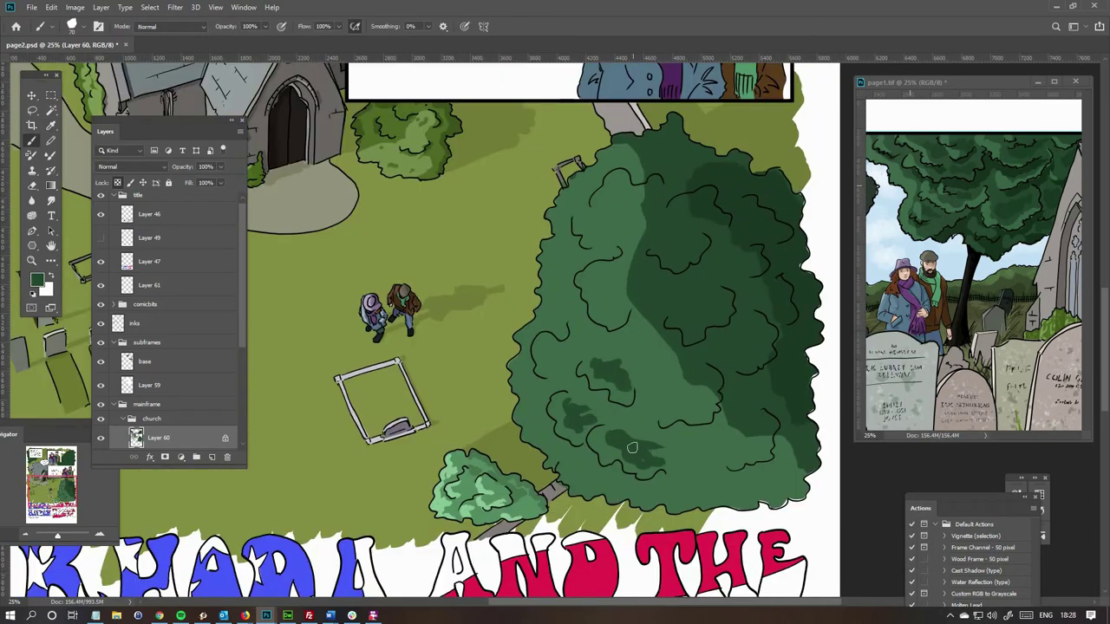
# Paint dark green shadows in the big tree's middle leaf clumps and mid-green highlights on its shaded side.
pyautogui.moveTo(550, 364); pyautogui.dragTo(559, 345)
pyautogui.moveTo(603, 286); pyautogui.dragTo(634, 306)
pyautogui.moveTo(607, 260); pyautogui.dragTo(628, 295)
pyautogui.moveTo(650, 407); pyautogui.dragTo(696, 400)
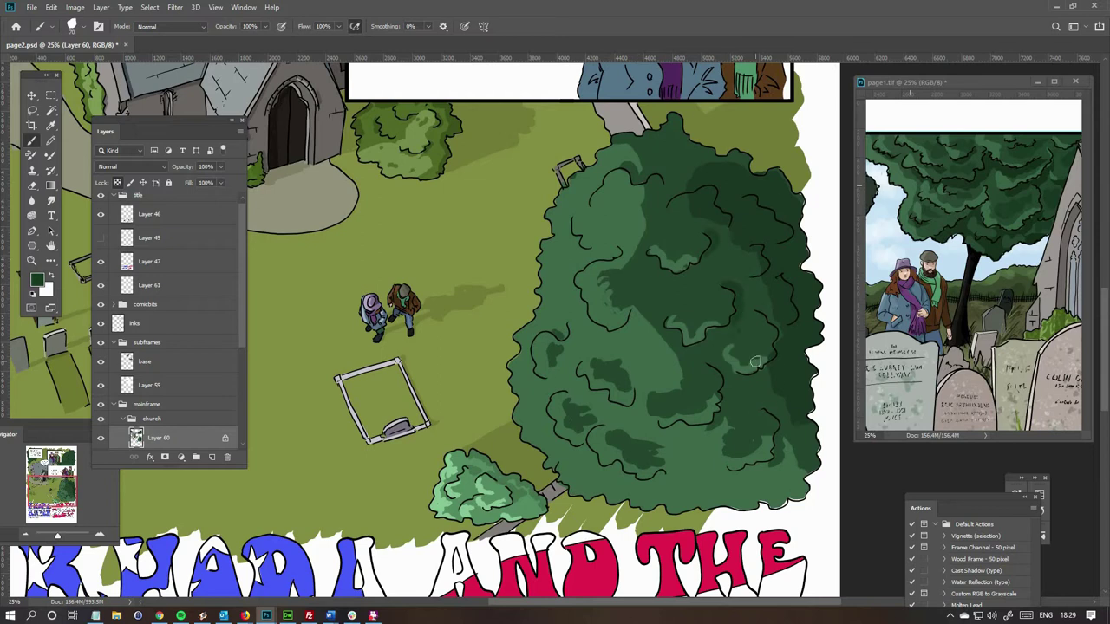
pyautogui.press('h')
pyautogui.moveTo(727, 401); pyautogui.dragTo(749, 359)
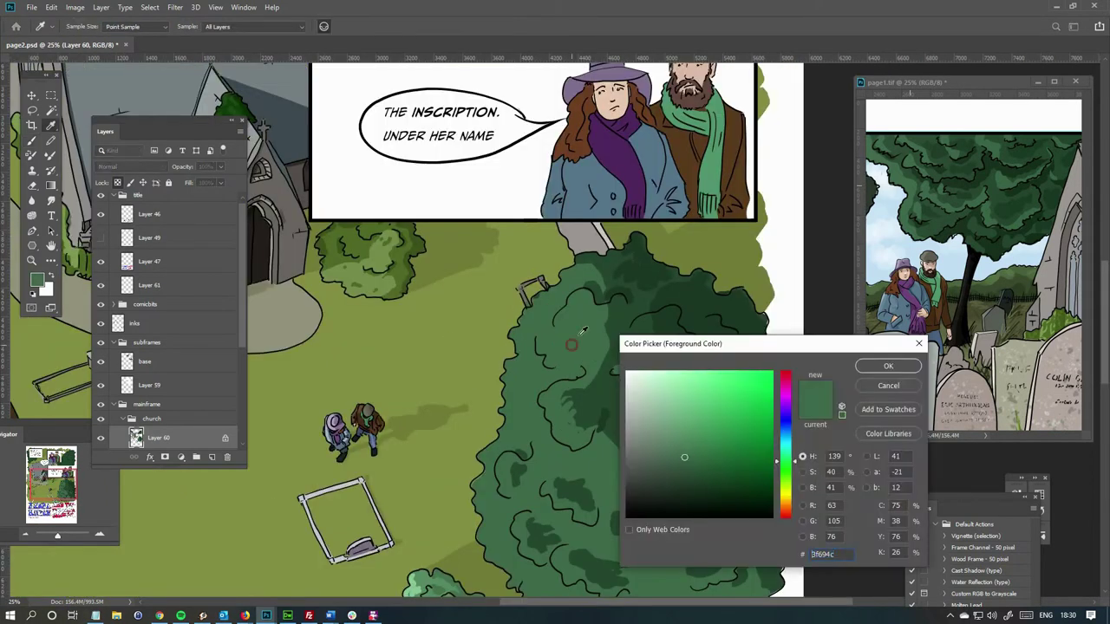
# Paint lighter green highlights on the middle leaf clumps of the big tree facing the small figures.
pyautogui.scroll(-3, 557, 425)
pyautogui.moveTo(573, 383); pyautogui.dragTo(607, 355)
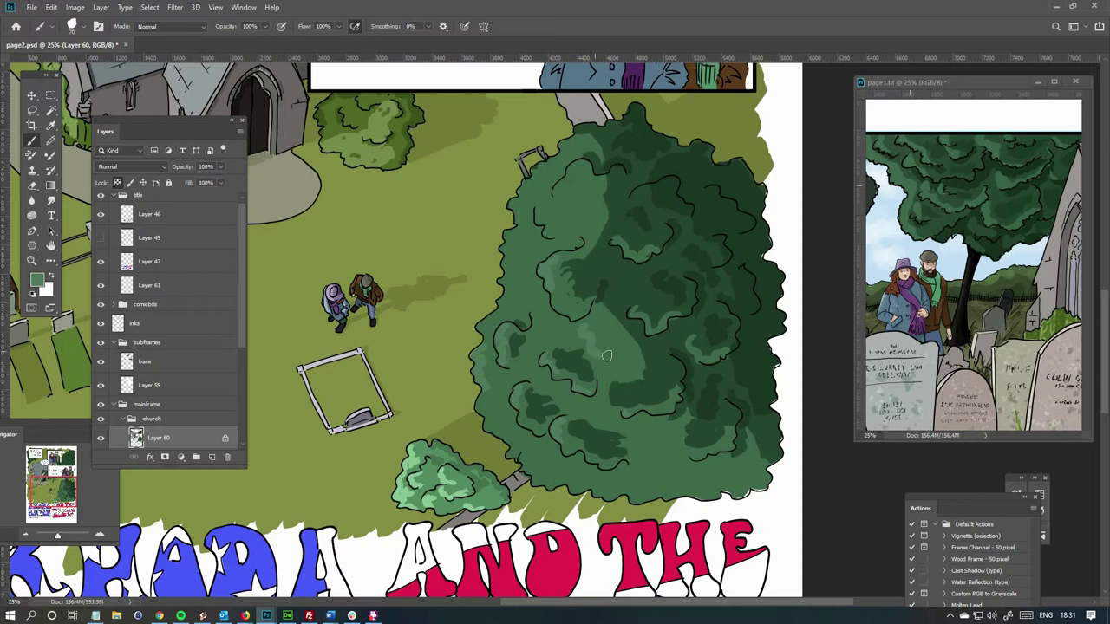
pyautogui.scroll(-4, 547, 228)
pyautogui.scroll(3, 547, 228)
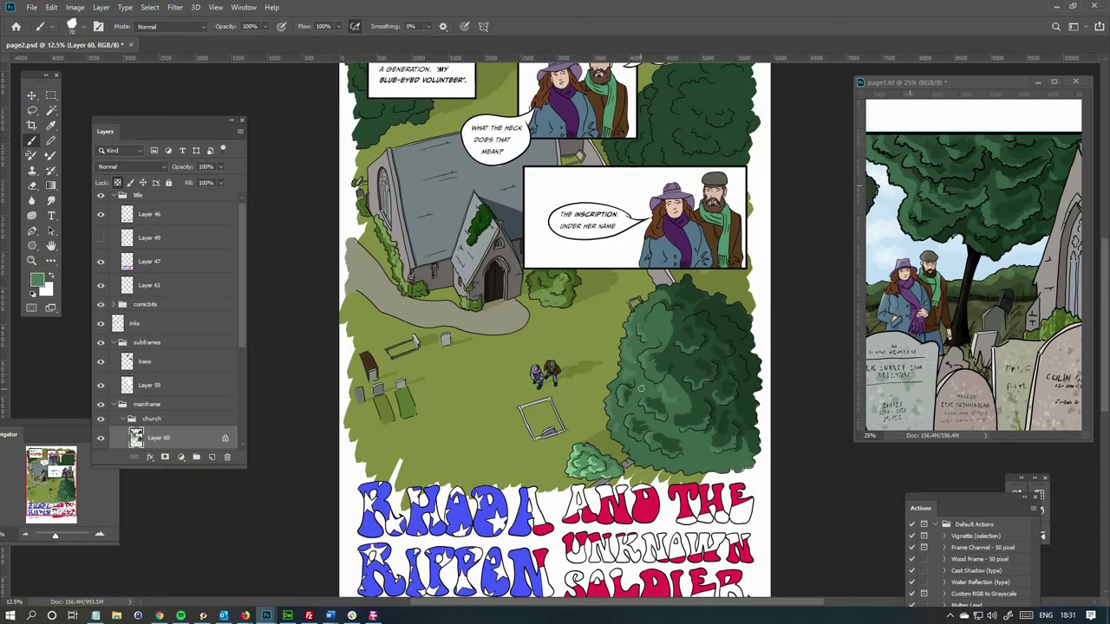
# Sample the big tree's own greens and touch up the dark and mid-tone patches across its leaf clumps.
pyautogui.keyDown('alt'); pyautogui.click(684, 366); pyautogui.keyUp('alt')
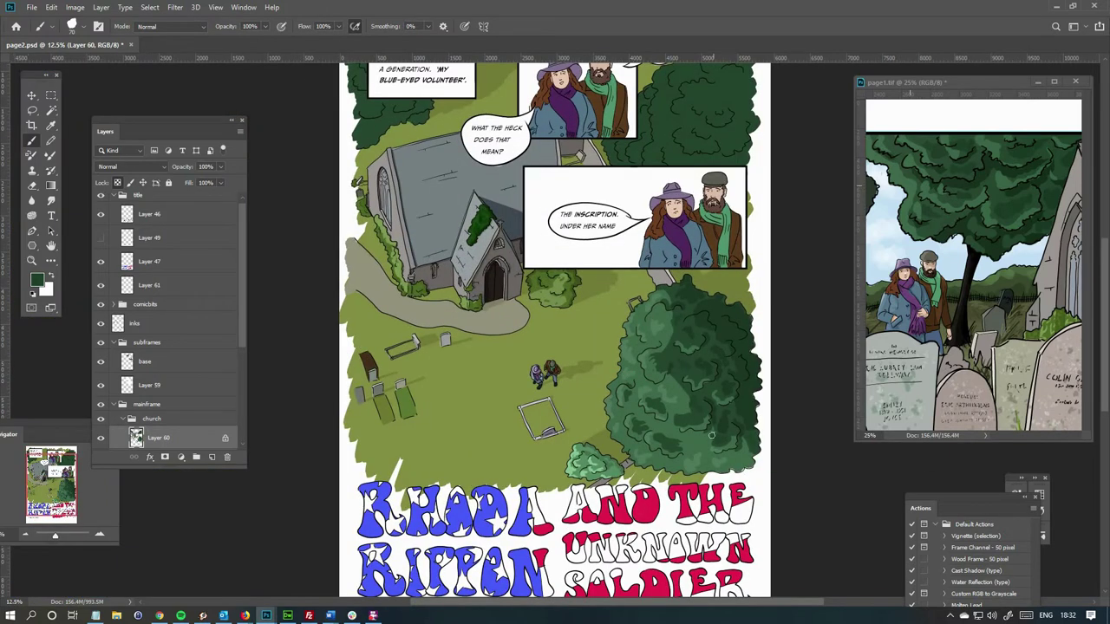
pyautogui.keyDown('alt'); pyautogui.click(678, 364); pyautogui.keyUp('alt')
pyautogui.keyDown('alt'); pyautogui.click(704, 394); pyautogui.keyUp('alt')
pyautogui.keyDown('alt'); pyautogui.click(677, 411); pyautogui.keyUp('alt')
pyautogui.press('h')
pyautogui.moveTo(673, 338); pyautogui.dragTo(670, 388)
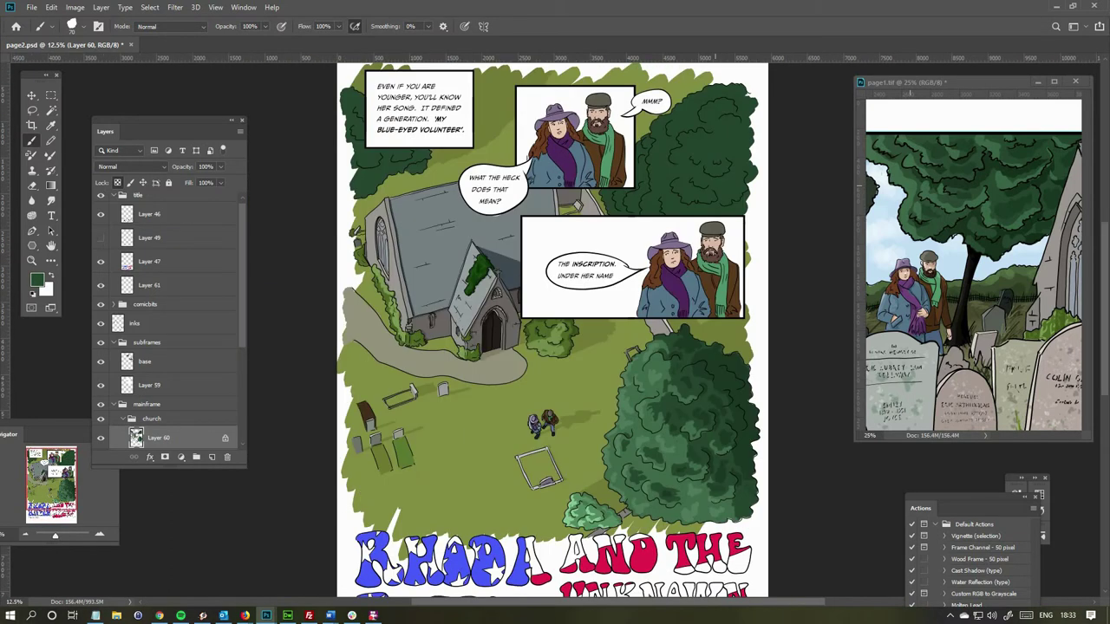
# Darken the far side of the tree beside the two portrait panels and paint dark green shadow patches in its clumps.
pyautogui.scroll(2, 555, 329)
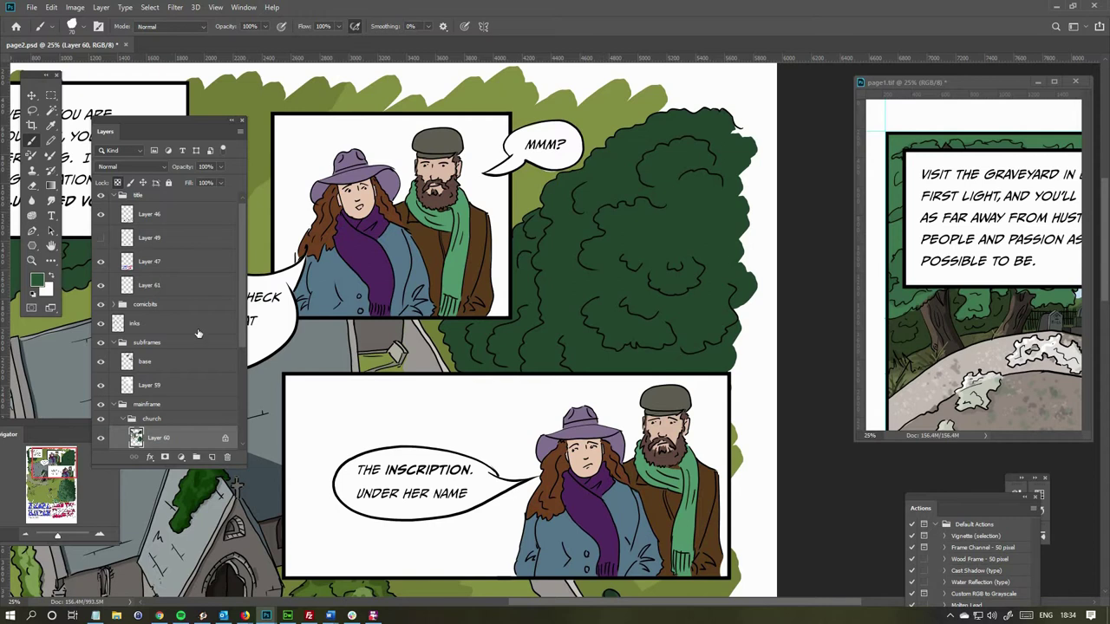
pyautogui.hotkey('ctrl', '+')
pyautogui.hotkey('ctrl', '+')
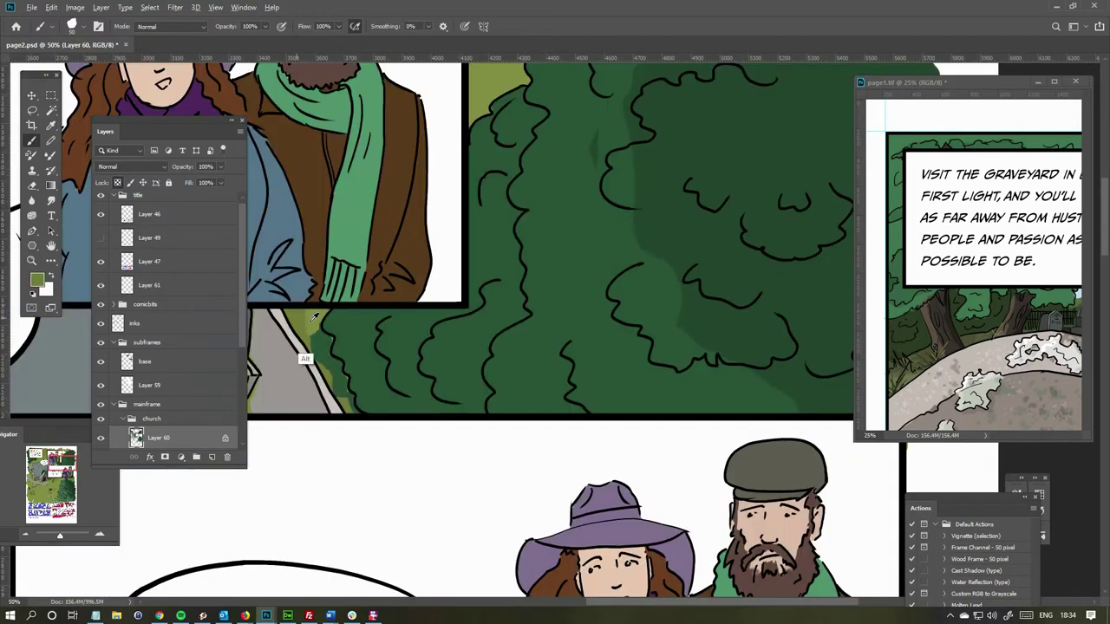
pyautogui.hotkey('ctrl', '-')
pyautogui.hotkey('ctrl', '-')
pyautogui.hotkey('ctrl', '-')
pyautogui.keyDown('alt'); pyautogui.click(580, 284); pyautogui.keyUp('alt')
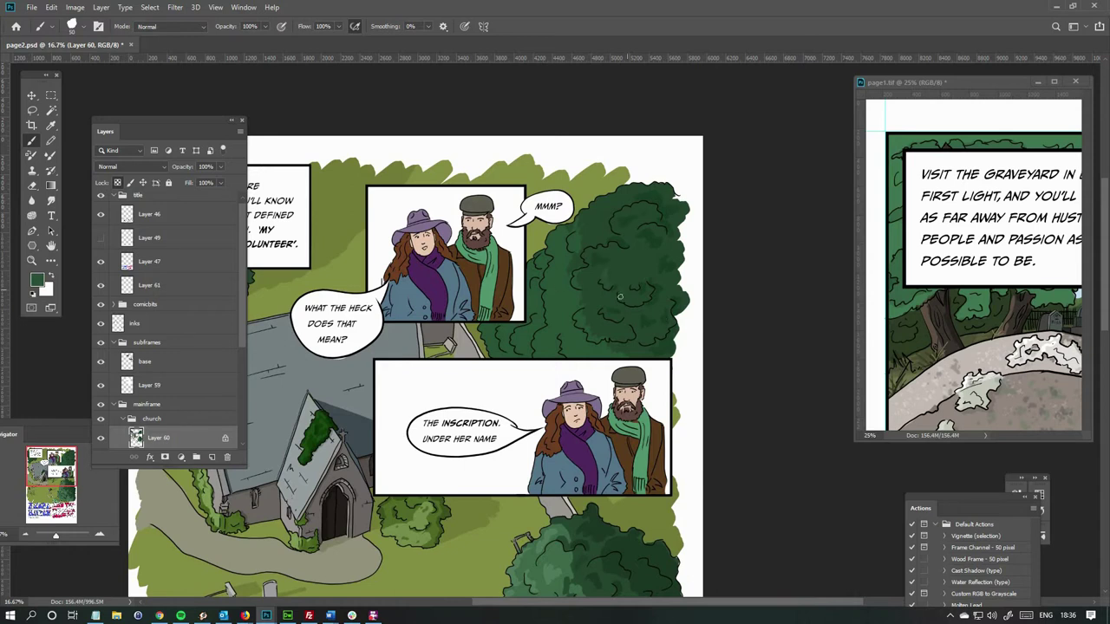
# Touch up the grass, stone and path between the two portrait panels with olive, dark grey and light grey.
pyautogui.hotkey('ctrl', '-')
pyautogui.hotkey('ctrl', '+')
pyautogui.hotkey('ctrl', '+')
pyautogui.keyDown('ctrl'); pyautogui.click(546, 329); pyautogui.keyUp('ctrl')
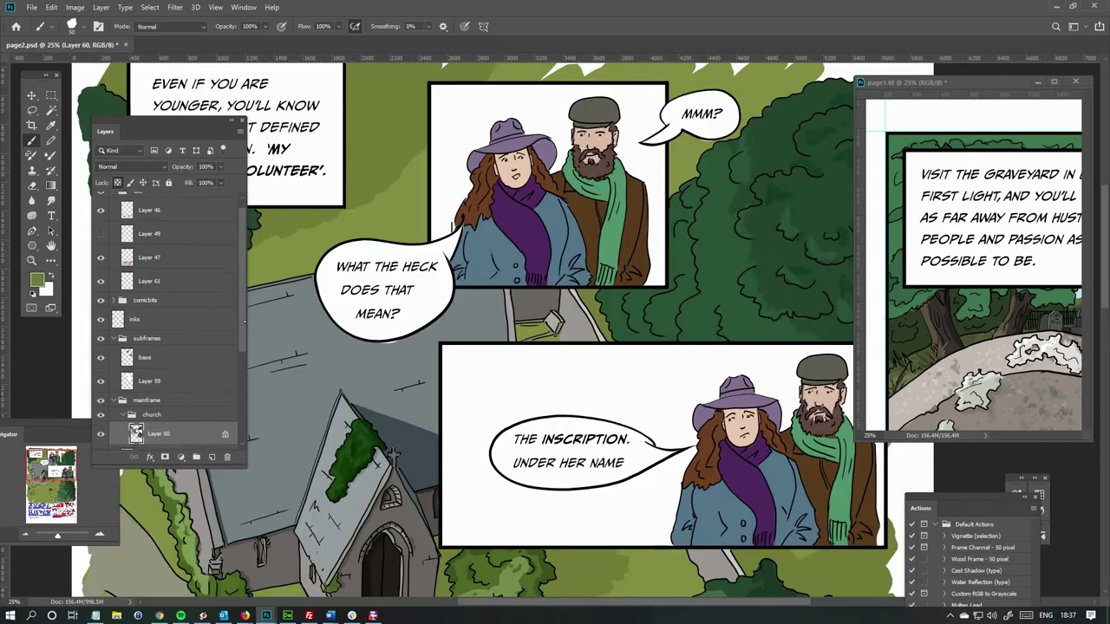
pyautogui.keyDown('alt'); pyautogui.click(551, 328); pyautogui.keyUp('alt')
pyautogui.keyDown('ctrl'); pyautogui.click(563, 294); pyautogui.keyUp('ctrl')
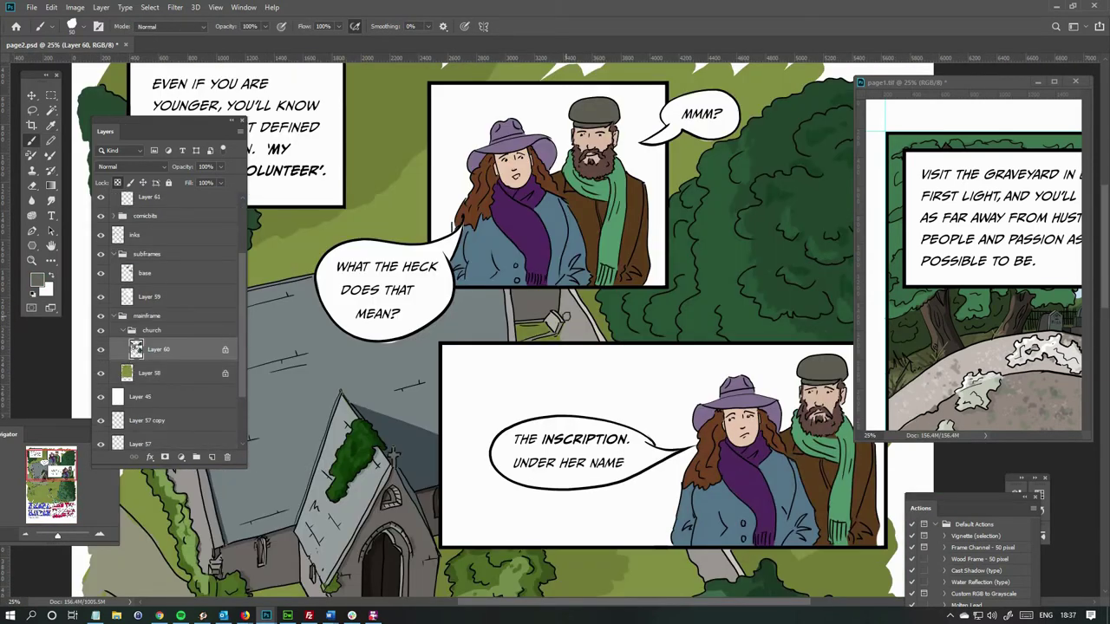
pyautogui.keyDown('alt'); pyautogui.click(574, 338); pyautogui.keyUp('alt')
pyautogui.press('Return')
pyautogui.hotkey('ctrl', '+')
pyautogui.hotkey('ctrl', '+')
pyautogui.hotkey('ctrl', '+')
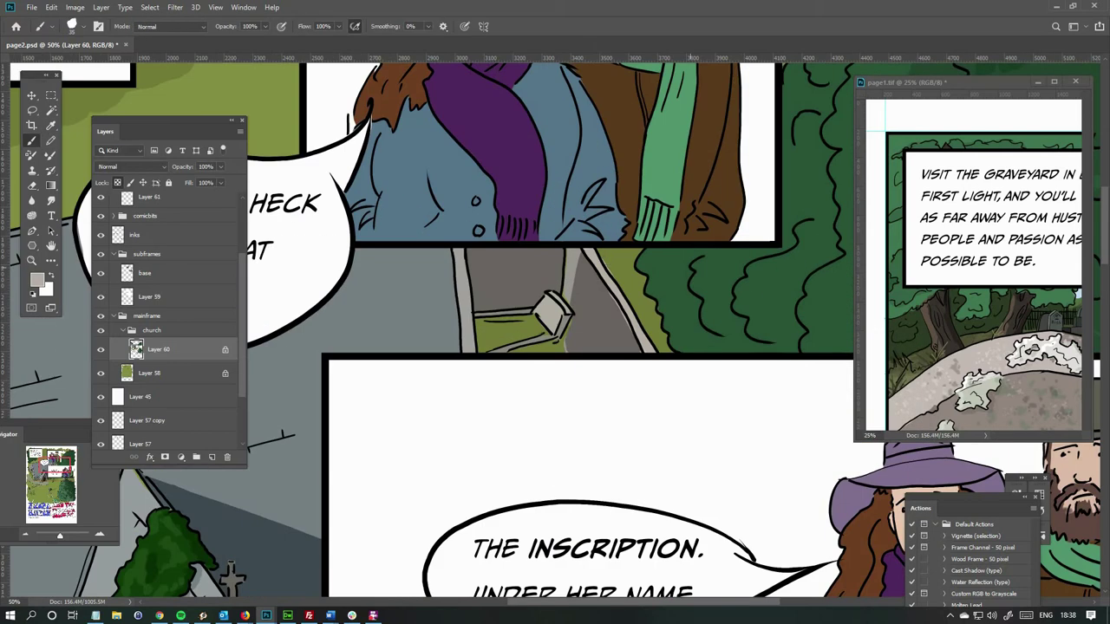
pyautogui.press('b')
# Paint more dark green shadow patches in the tree beside the portrait panels and choose a dark green for the foliage.
pyautogui.hotkey('ctrl', '-')
pyautogui.hotkey('ctrl', '-')
pyautogui.hotkey('ctrl', '-')
pyautogui.hotkey('ctrl', '-')
pyautogui.keyDown('alt'); pyautogui.click(705, 232); pyautogui.keyUp('alt')
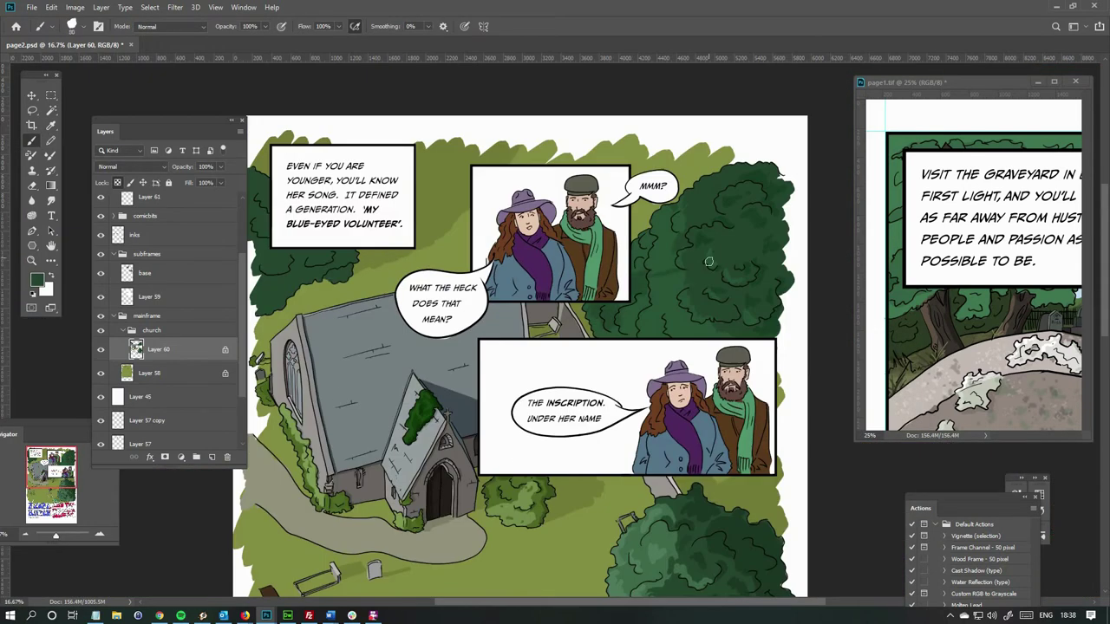
pyautogui.moveTo(709, 262)
pyautogui.mouseDown()
pyautogui.moveTo(633, 323)
pyautogui.moveTo(724, 336)
pyautogui.moveTo(693, 408)
pyautogui.moveTo(691, 476)
pyautogui.mouseUp()
pyautogui.press('h')
pyautogui.press('i')
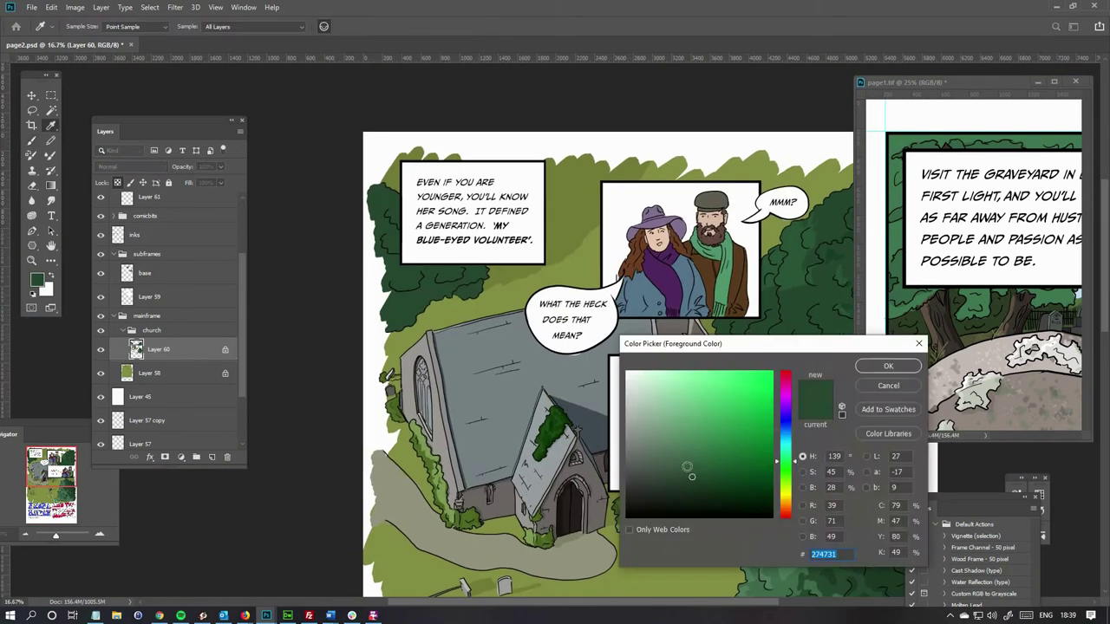
pyautogui.press('Return')
pyautogui.press('b')
pyautogui.hotkey('ctrl', '-')
pyautogui.hotkey('ctrl', '-')
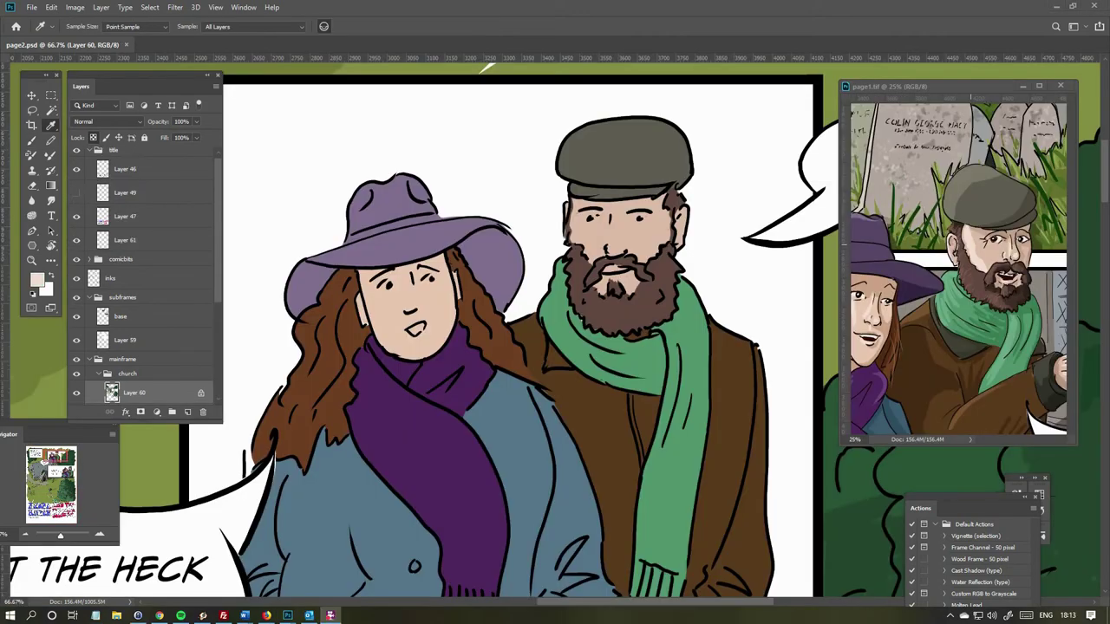
# Clip a new layer to the subframes base layer and paint pale skin highlights on the man's face in the first portrait panel.
pyautogui.scroll(2, 147, 260)
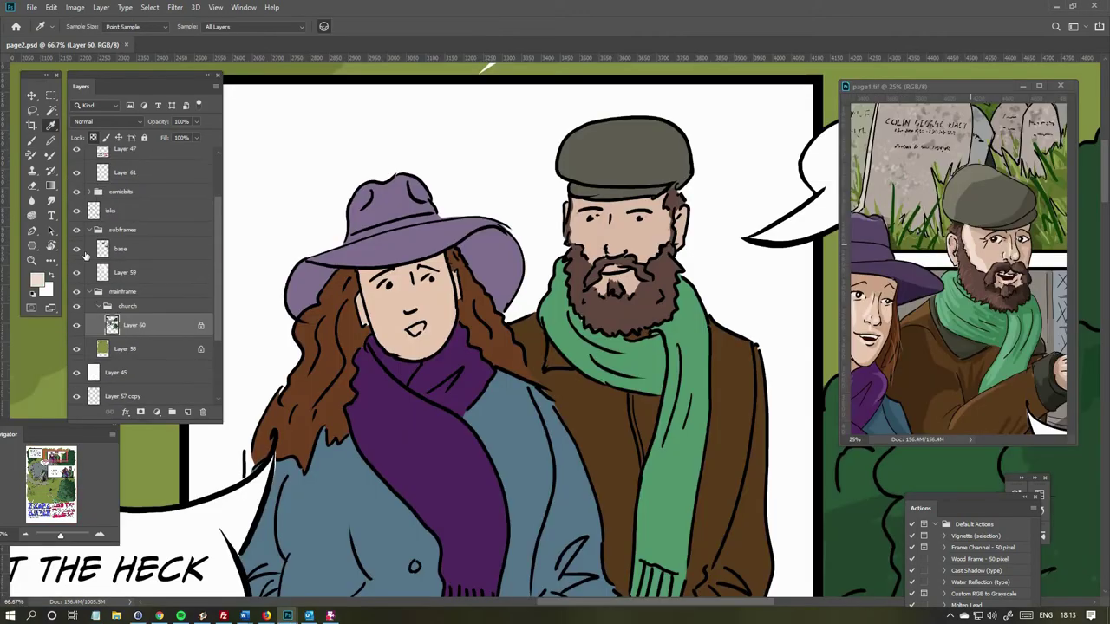
pyautogui.press('b')
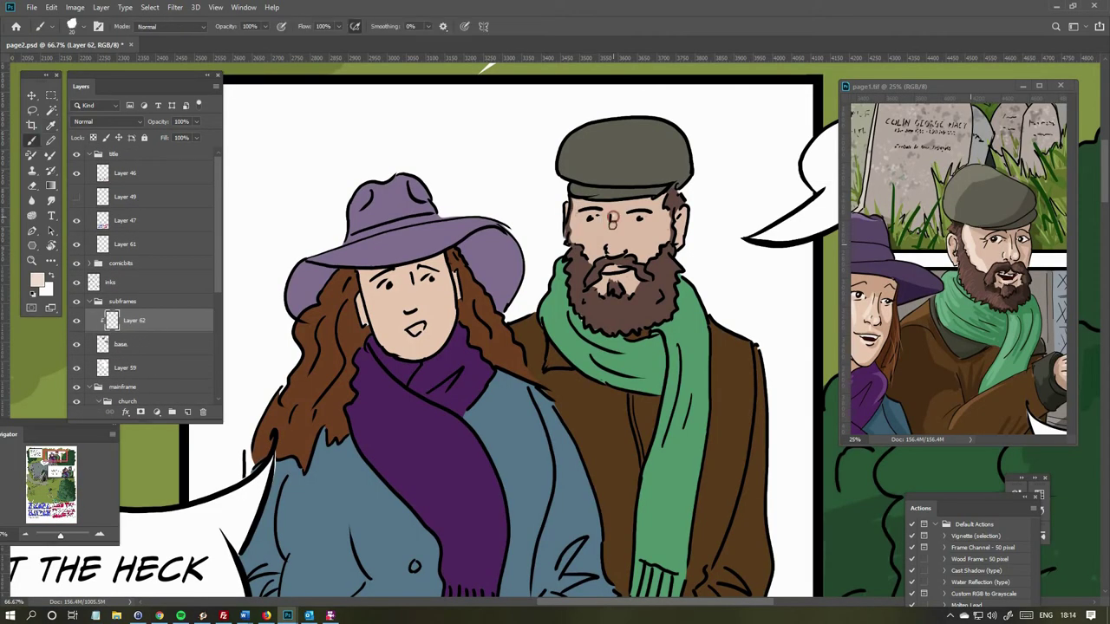
pyautogui.moveTo(590, 202); pyautogui.dragTo(682, 246)
pyautogui.keyDown('alt'); pyautogui.click(977, 287); pyautogui.keyUp('alt')
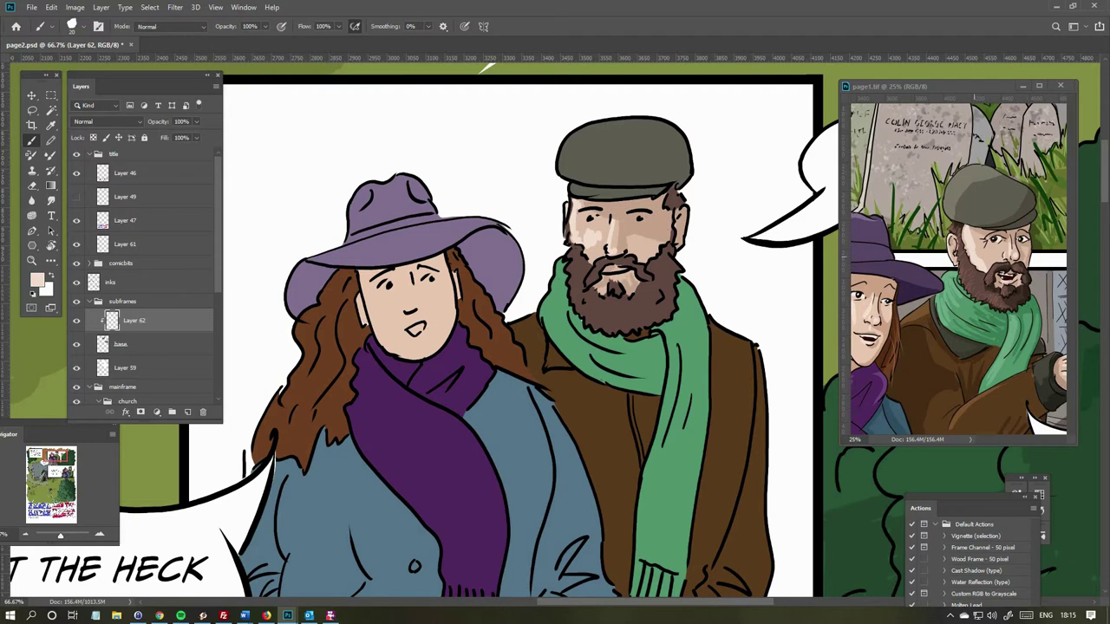
# Paint dark brown shadows in the man's hair and beard using the browns from page 1.
pyautogui.scroll(3, 978, 286)
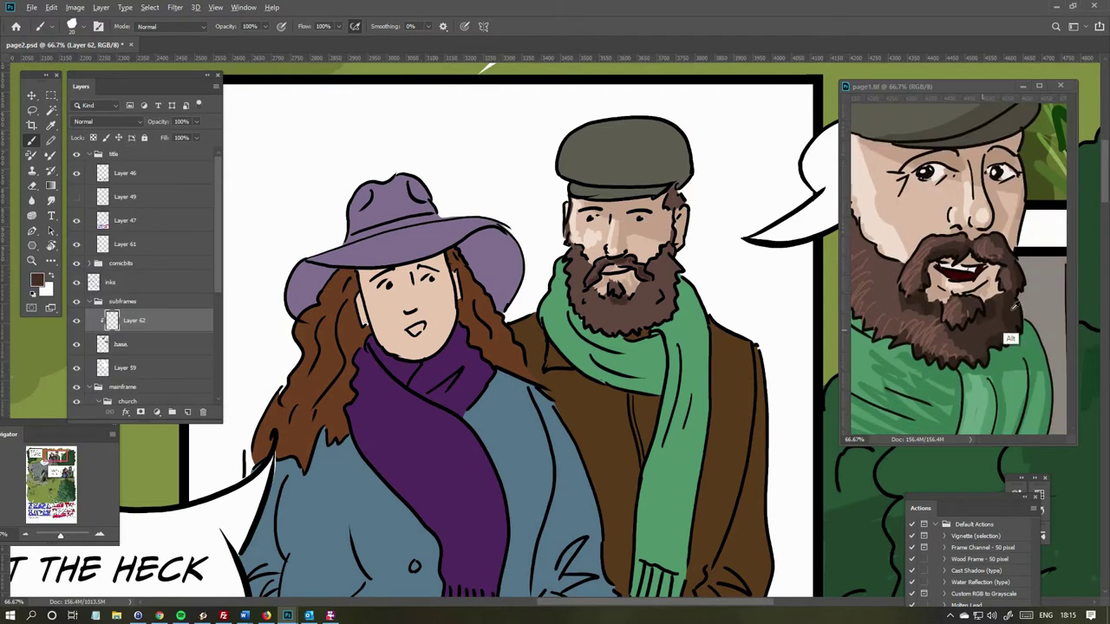
pyautogui.keyDown('alt'); pyautogui.click(571, 256); pyautogui.keyUp('alt')
pyautogui.moveTo(576, 250)
pyautogui.mouseDown()
pyautogui.moveTo(576, 312)
pyautogui.moveTo(607, 328)
pyautogui.mouseUp()
# Shade the man's flat cap with a darker grey-brown and add a lighter highlight on its lit side.
pyautogui.scroll(-3, 492, 240)
pyautogui.scroll(4, 492, 239)
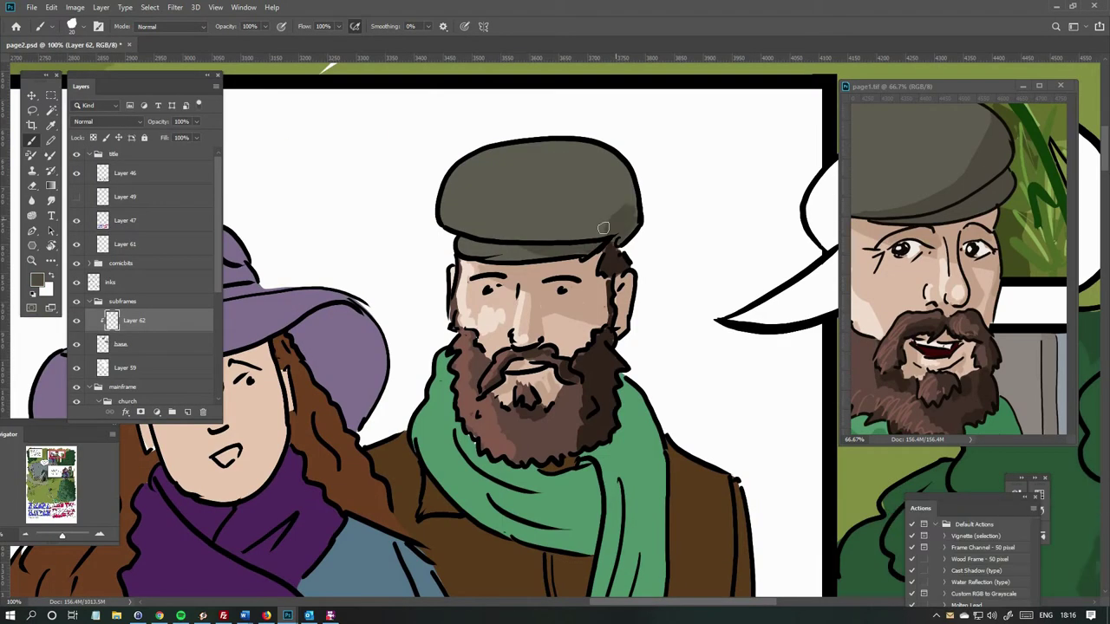
pyautogui.moveTo(602, 223)
pyautogui.mouseDown()
pyautogui.moveTo(529, 238)
pyautogui.moveTo(610, 157)
pyautogui.moveTo(593, 241)
pyautogui.moveTo(461, 168)
pyautogui.moveTo(470, 242)
pyautogui.mouseUp()
pyautogui.scroll(-3, 471, 242)
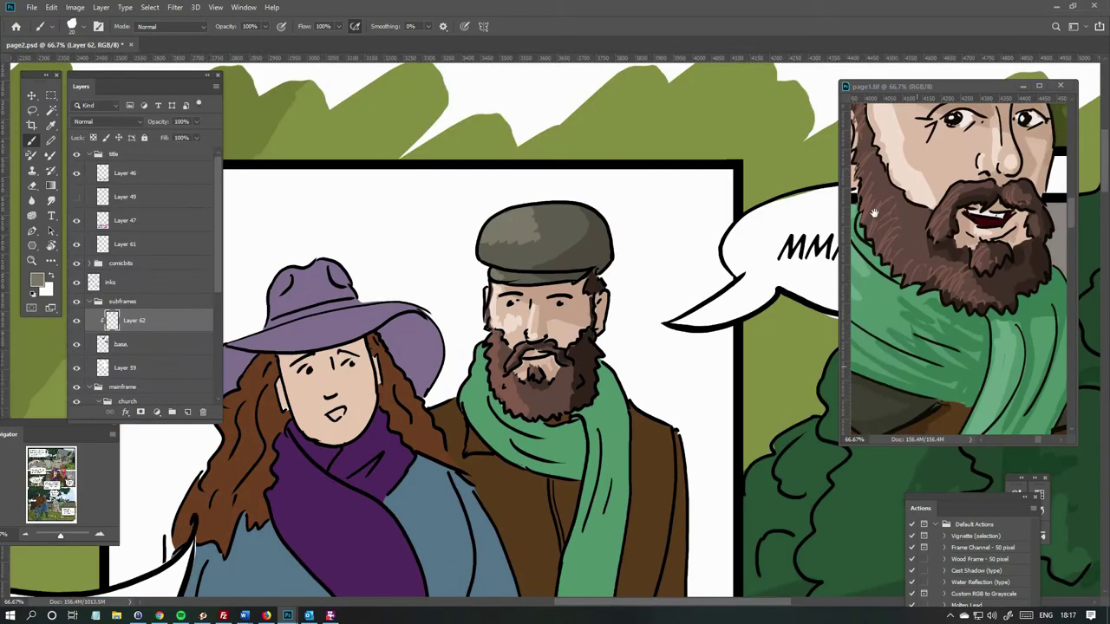
# Paint darker green shadows on the man's scarf beneath the beard and along the hanging end.
pyautogui.scroll(3, 471, 242)
pyautogui.moveTo(604, 243); pyautogui.dragTo(599, 347)
pyautogui.moveTo(599, 294); pyautogui.dragTo(607, 338)
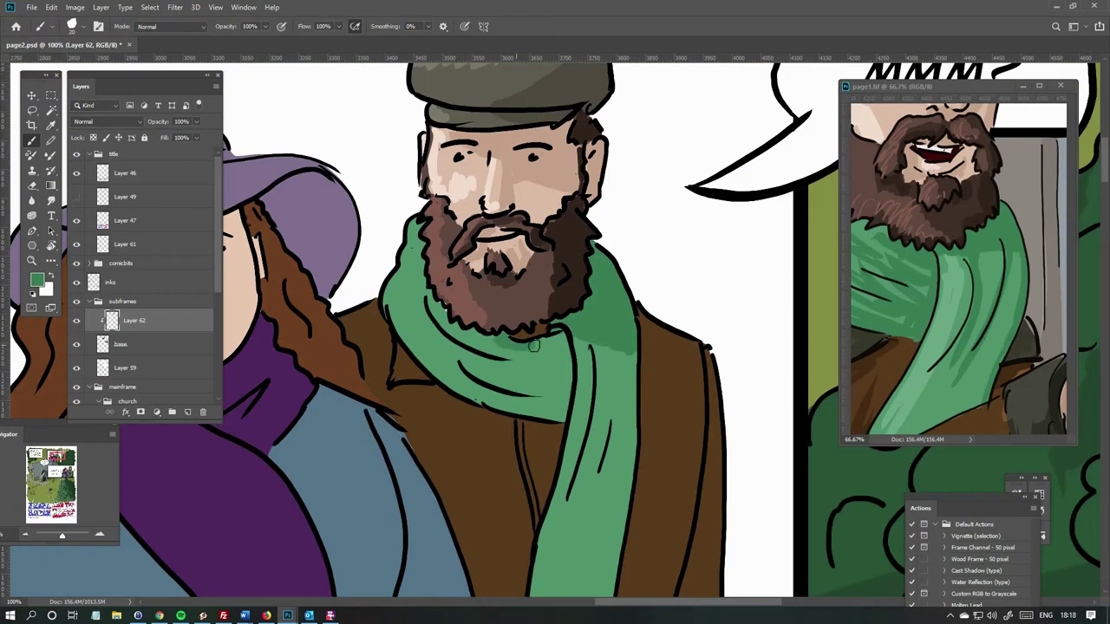
pyautogui.moveTo(534, 345); pyautogui.dragTo(628, 383)
pyautogui.scroll(-5, 538, 381)
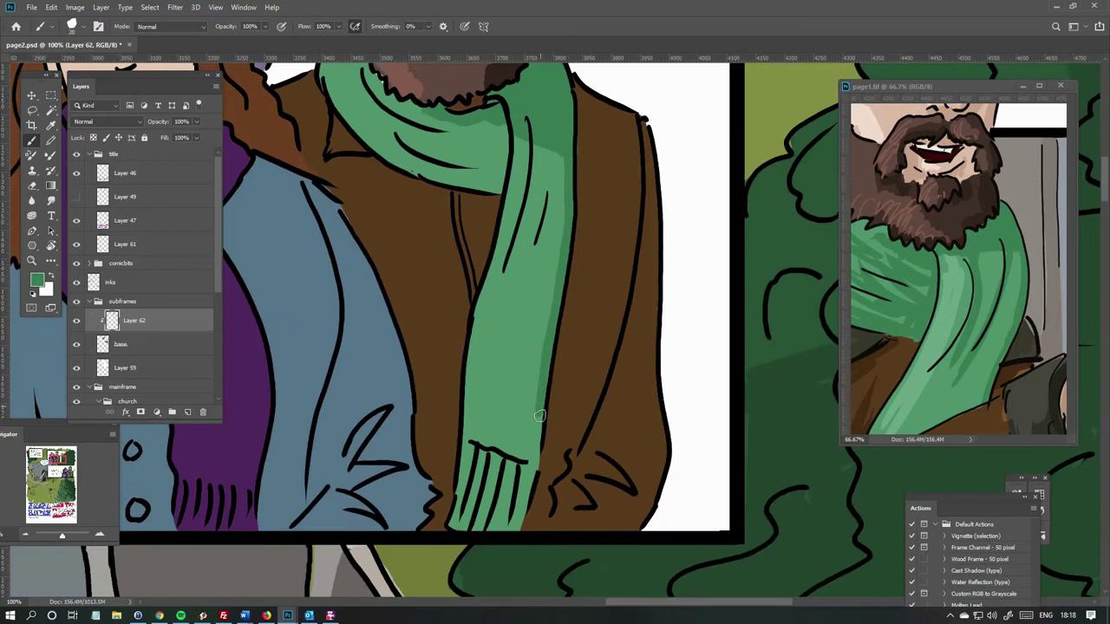
pyautogui.moveTo(539, 416); pyautogui.dragTo(524, 520)
# Colour the man's coat collar dark grey-green to match page 1.
pyautogui.scroll(3, 523, 469)
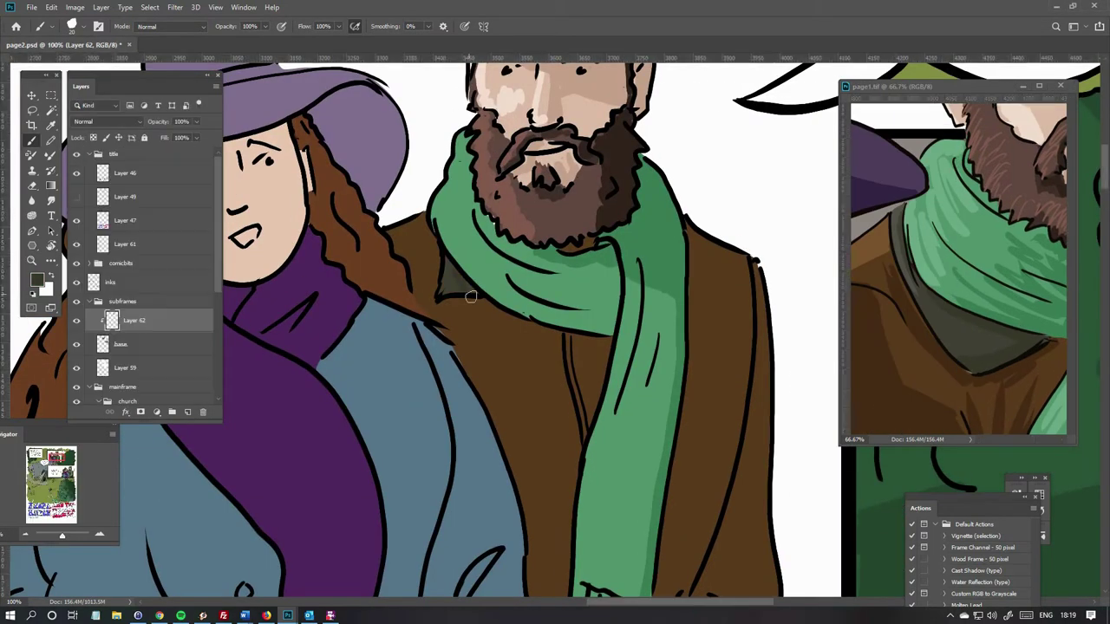
pyautogui.scroll(-3, 471, 297)
pyautogui.scroll(3, 471, 297)
pyautogui.scroll(-3, 420, 298)
# Paint dark brown shadows on the front of the man's coat beside the woman's shoulder.
pyautogui.keyDown('alt'); pyautogui.click(420, 298); pyautogui.keyUp('alt')
pyautogui.scroll(3, 421, 298)
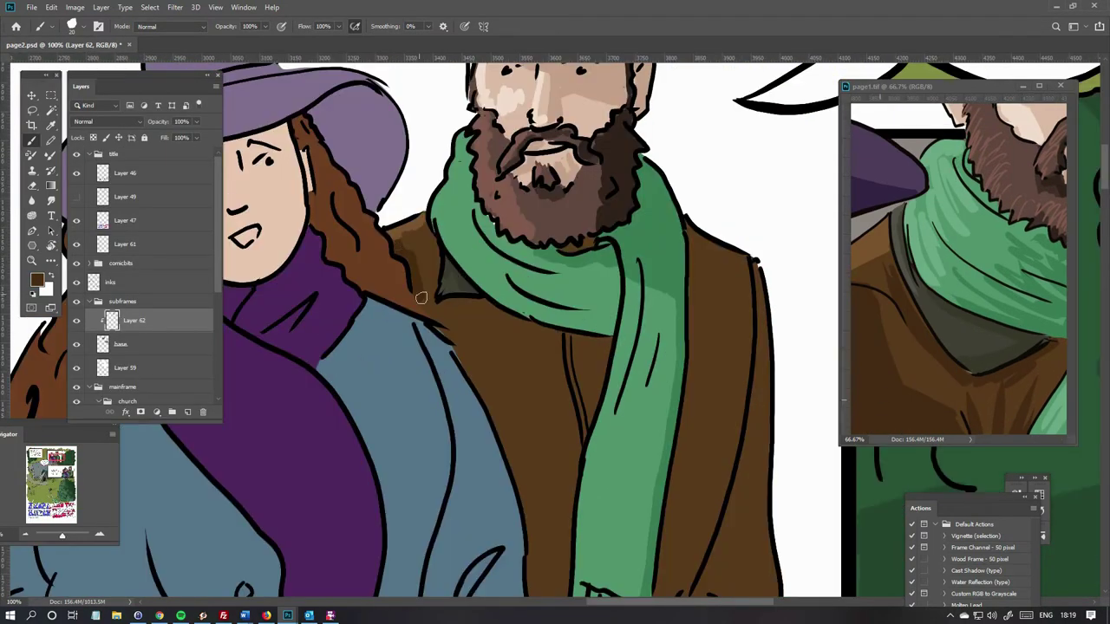
pyautogui.scroll(-5, 420, 297)
pyautogui.moveTo(502, 347); pyautogui.dragTo(537, 511)
pyautogui.scroll(-3, 498, 252)
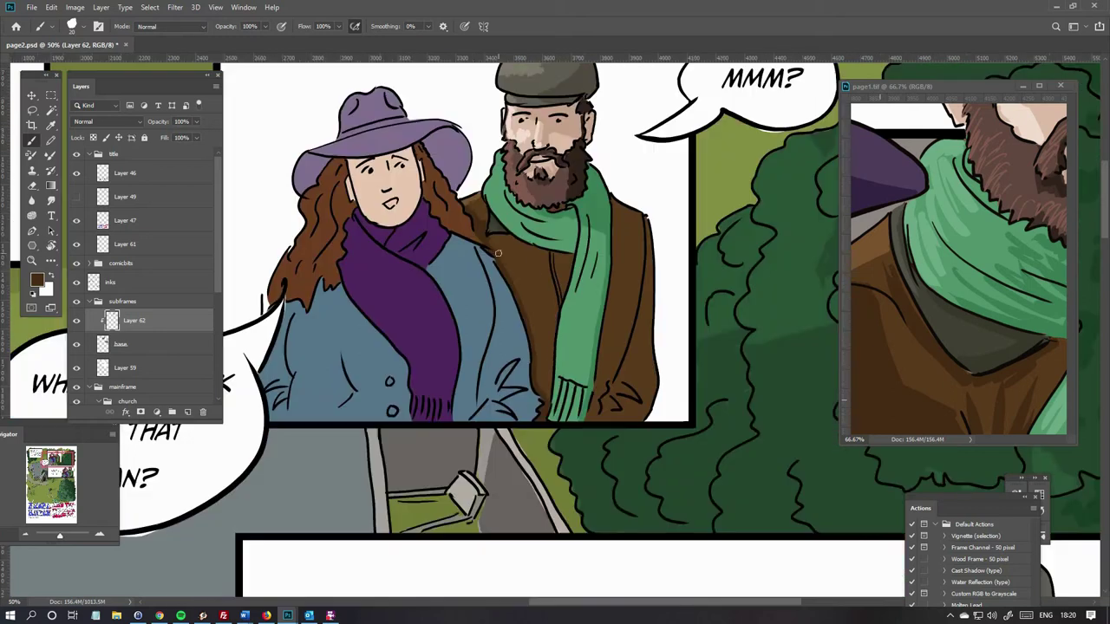
pyautogui.moveTo(497, 252)
pyautogui.mouseDown()
pyautogui.moveTo(545, 394)
pyautogui.moveTo(522, 276)
pyautogui.mouseUp()
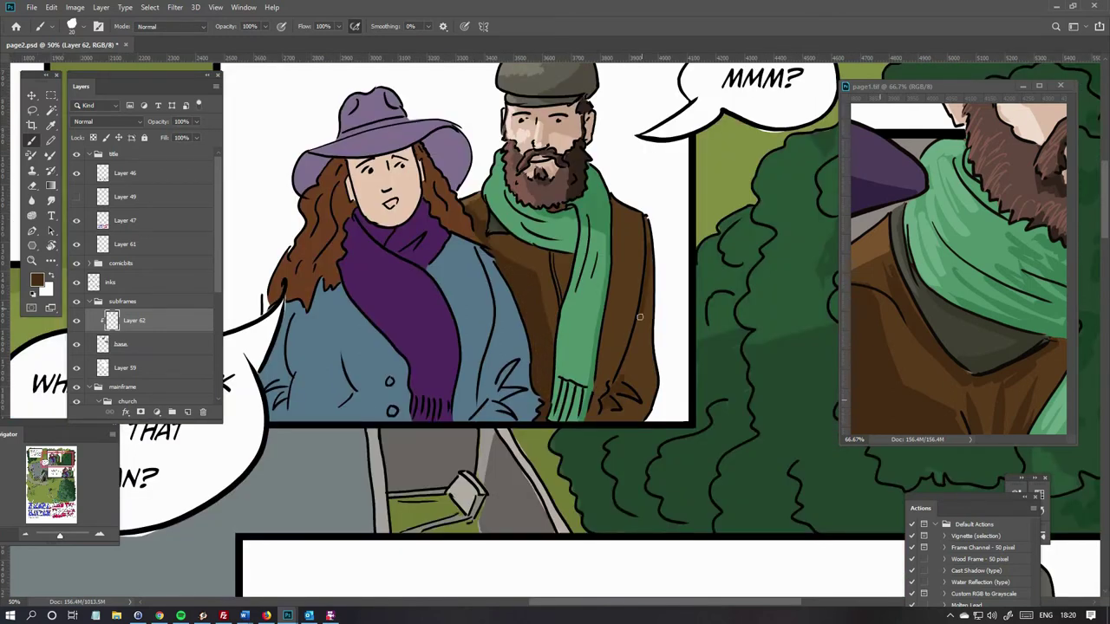
# Extend the dark brown shadows along the man's coat sleeve and beside the hanging scarf.
pyautogui.moveTo(639, 318); pyautogui.dragTo(646, 417)
pyautogui.moveTo(652, 256); pyautogui.dragTo(637, 420)
pyautogui.scroll(2, 639, 318)
pyautogui.moveTo(600, 212); pyautogui.dragTo(584, 385)
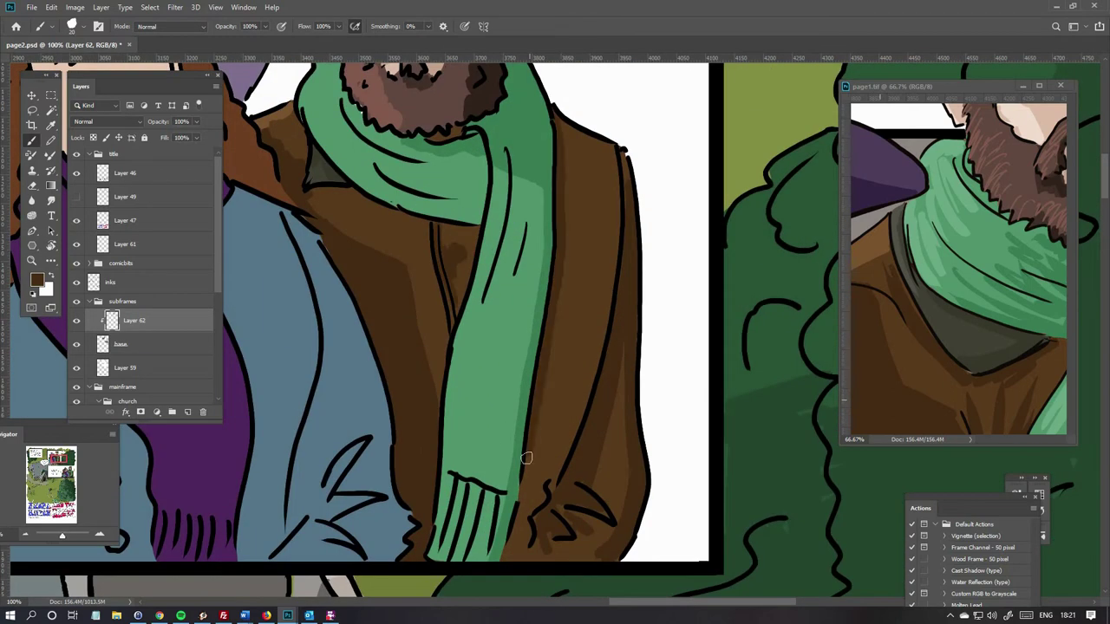
pyautogui.scroll(-2, 527, 458)
pyautogui.moveTo(577, 212); pyautogui.dragTo(560, 430)
# Add lighter brown highlights to the man's coat.
pyautogui.keyDown('alt'); pyautogui.click(568, 132); pyautogui.keyUp('alt')
pyautogui.scroll(-1, 735, 232)
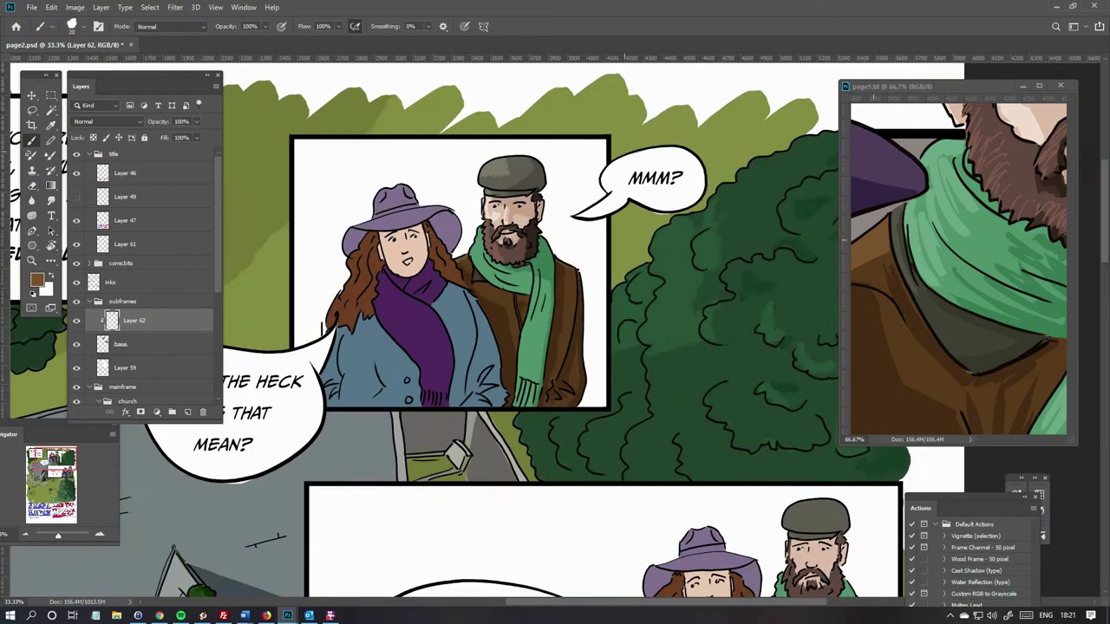
pyautogui.scroll(3, 499, 265)
pyautogui.scroll(-3, 538, 334)
# Pick white from the page 1 reference and fill in the whites of the man's eyes.
pyautogui.click(953, 260)
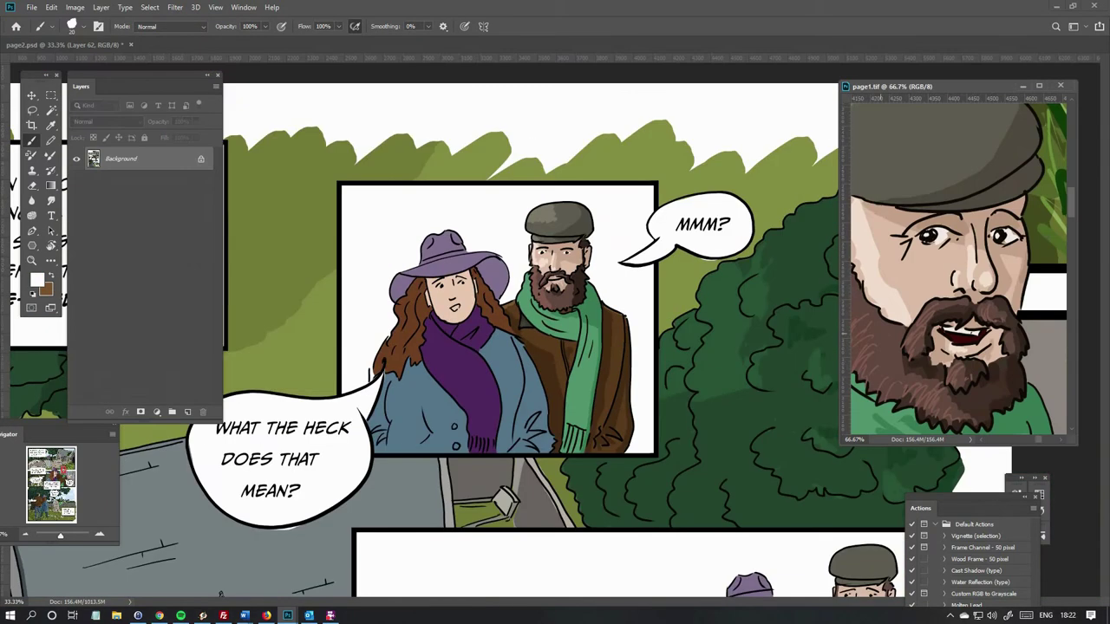
pyautogui.hotkey('ctrl', 'Tab')
pyautogui.scroll(2, 555, 321)
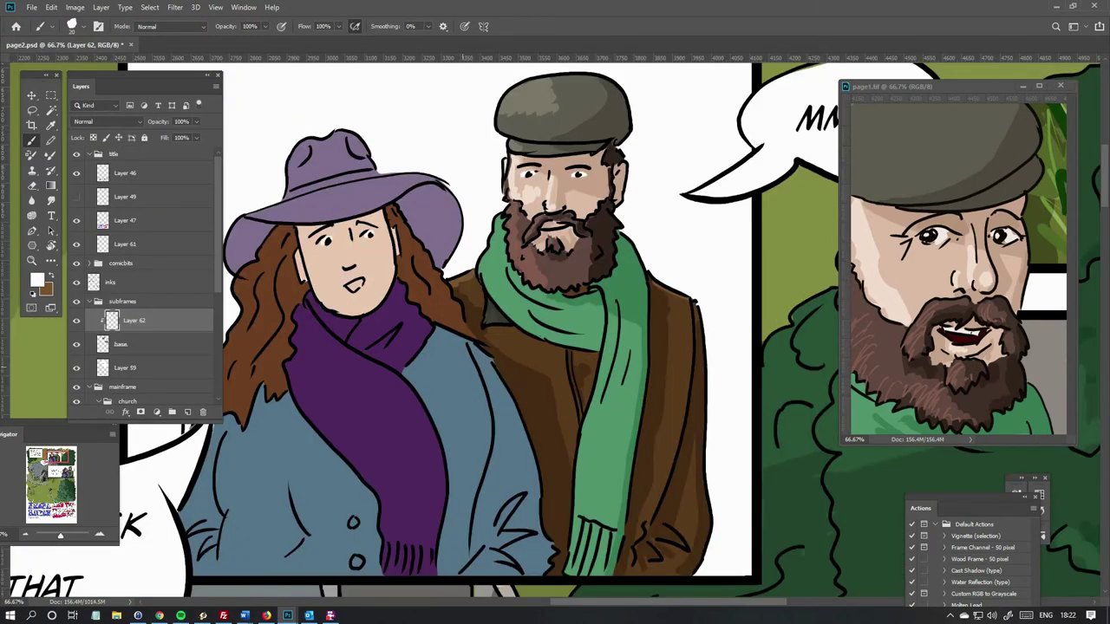
# Paint pale green highlights on the man's scarf, following the page 1 reference.
pyautogui.hotkey('ctrl', 'Tab')
pyautogui.scroll(-4, 958, 264)
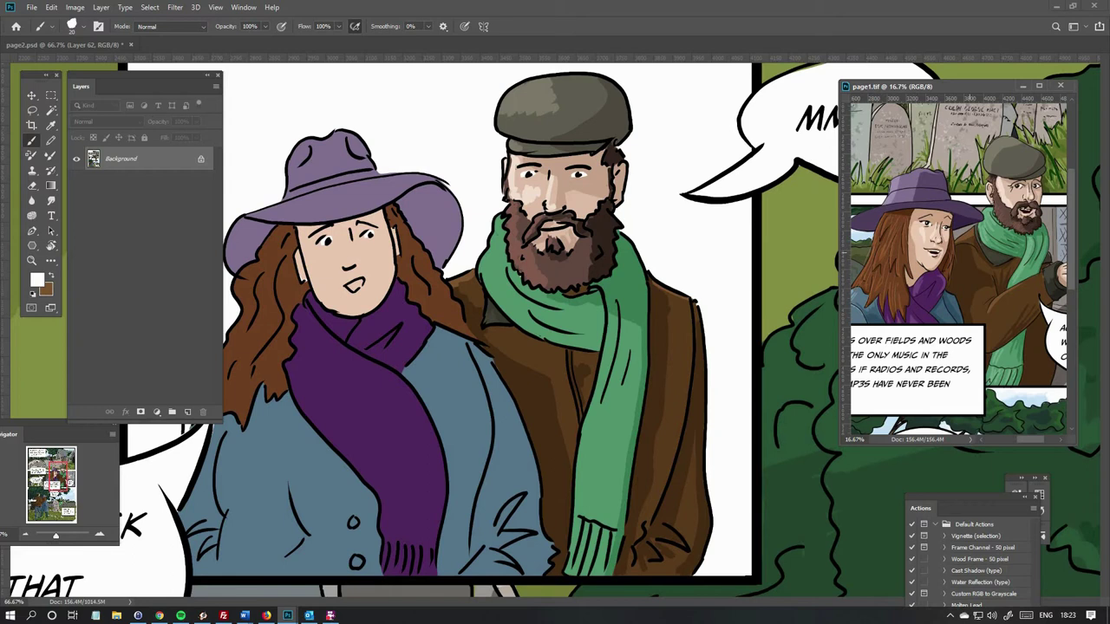
pyautogui.hotkey('ctrl', 'Tab')
pyautogui.hotkey('ctrl', '+')
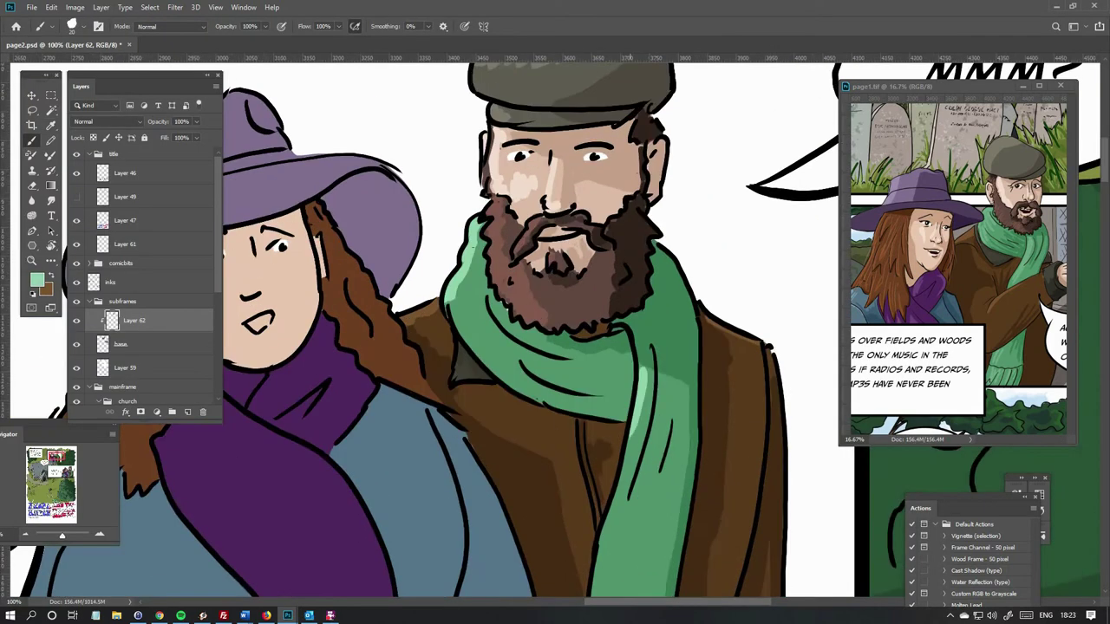
# Sample the dark purple from page 1 and shade the underside of the woman's hat brim on both sides.
pyautogui.hotkey('ctrl', '-')
pyautogui.hotkey('ctrl', '-')
pyautogui.hotkey('ctrl', '-')
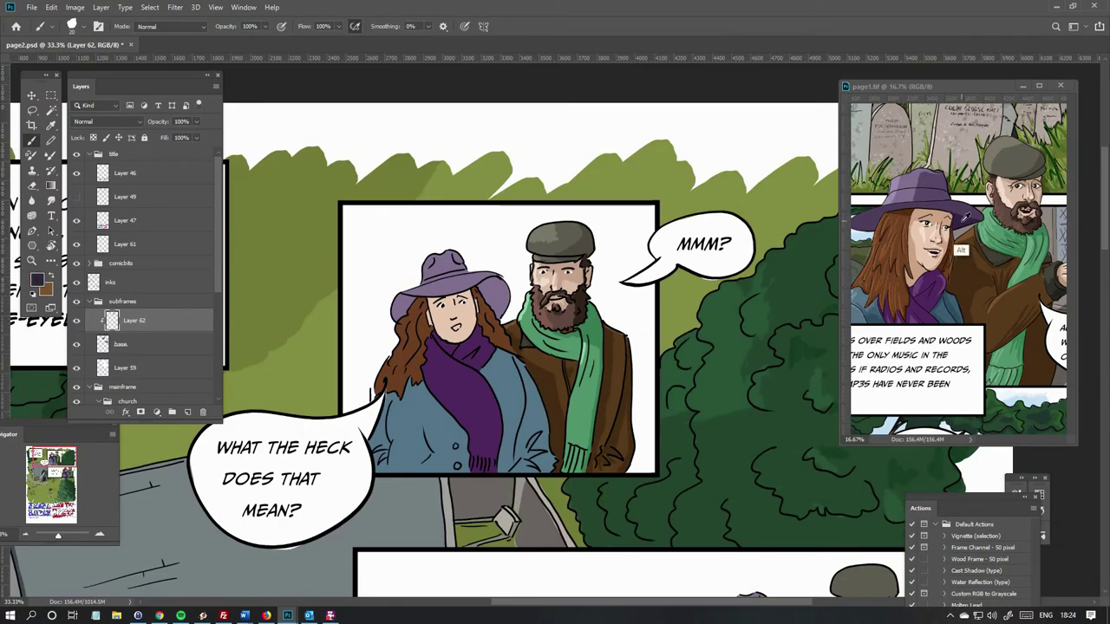
pyautogui.hotkey('ctrl', '+')
pyautogui.hotkey('ctrl', '+')
pyautogui.hotkey('ctrl', '+')
pyautogui.moveTo(555, 204); pyautogui.dragTo(633, 321)
pyautogui.moveTo(628, 212)
pyautogui.mouseDown()
pyautogui.moveTo(644, 308)
pyautogui.moveTo(638, 299)
pyautogui.mouseUp()
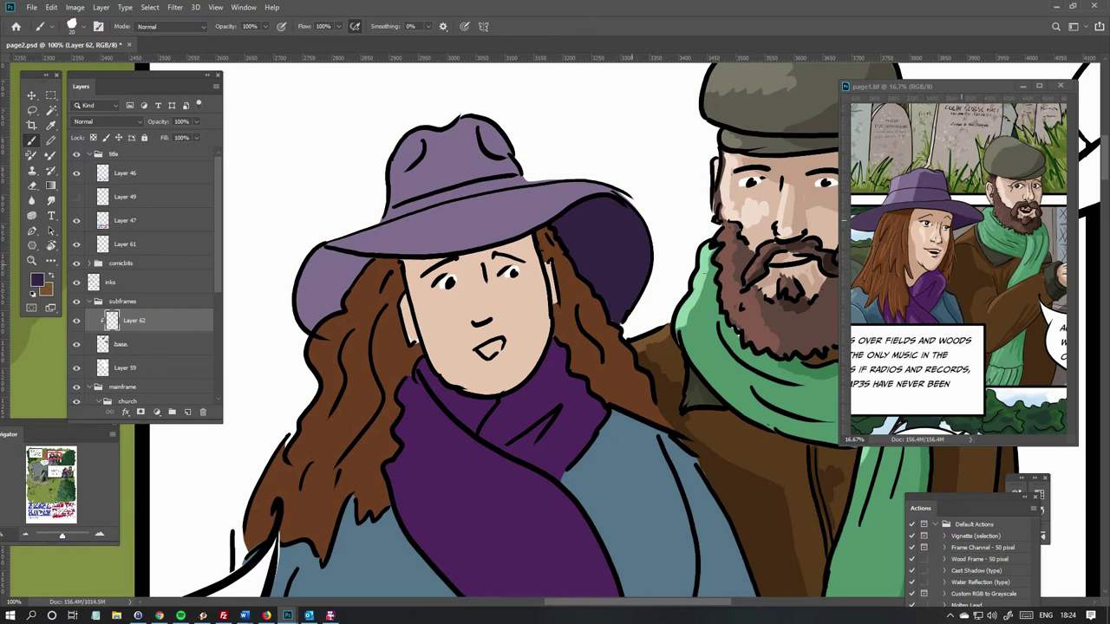
pyautogui.moveTo(299, 252)
pyautogui.mouseDown()
pyautogui.moveTo(357, 268)
pyautogui.moveTo(363, 303)
pyautogui.mouseUp()
pyautogui.moveTo(305, 282); pyautogui.dragTo(325, 317)
# Paint pale purple highlights on the crown and upper brim of the woman's hat and sample a mid purple for blending.
pyautogui.keyDown('alt'); pyautogui.click(433, 200); pyautogui.keyUp('alt')
pyautogui.moveTo(339, 245)
pyautogui.mouseDown()
pyautogui.moveTo(448, 208)
pyautogui.moveTo(415, 135)
pyautogui.moveTo(428, 201)
pyautogui.moveTo(408, 143)
pyautogui.mouseUp()
pyautogui.moveTo(429, 195); pyautogui.dragTo(399, 143)
pyautogui.hotkey('ctrl', '-')
pyautogui.hotkey('ctrl', '-')
pyautogui.hotkey('ctrl', '+')
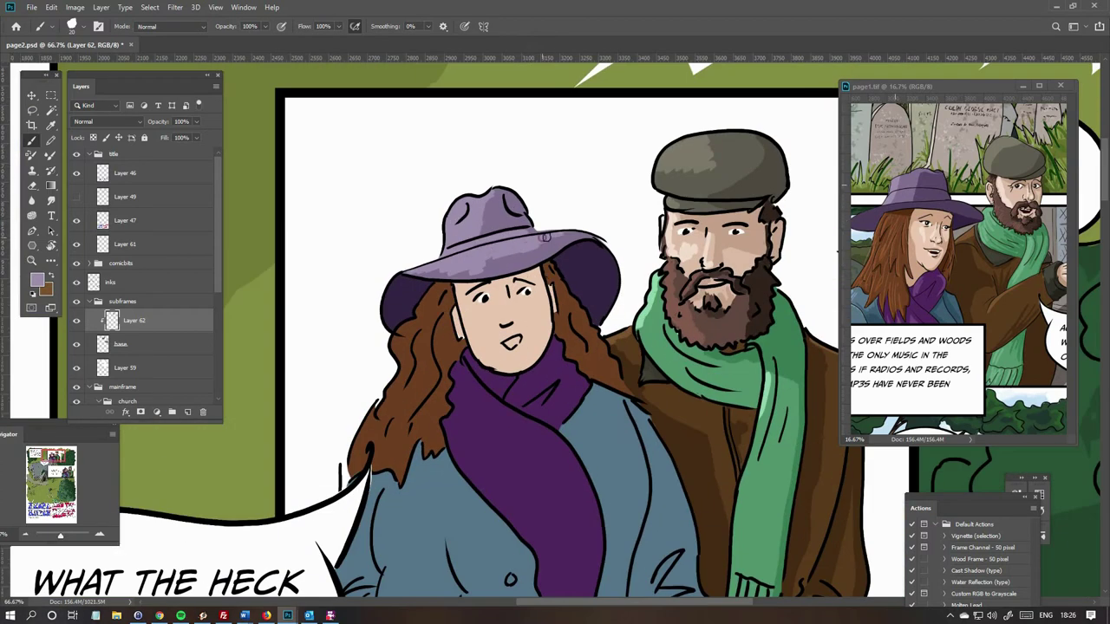
pyautogui.keyDown('alt'); pyautogui.click(524, 215); pyautogui.keyUp('alt')
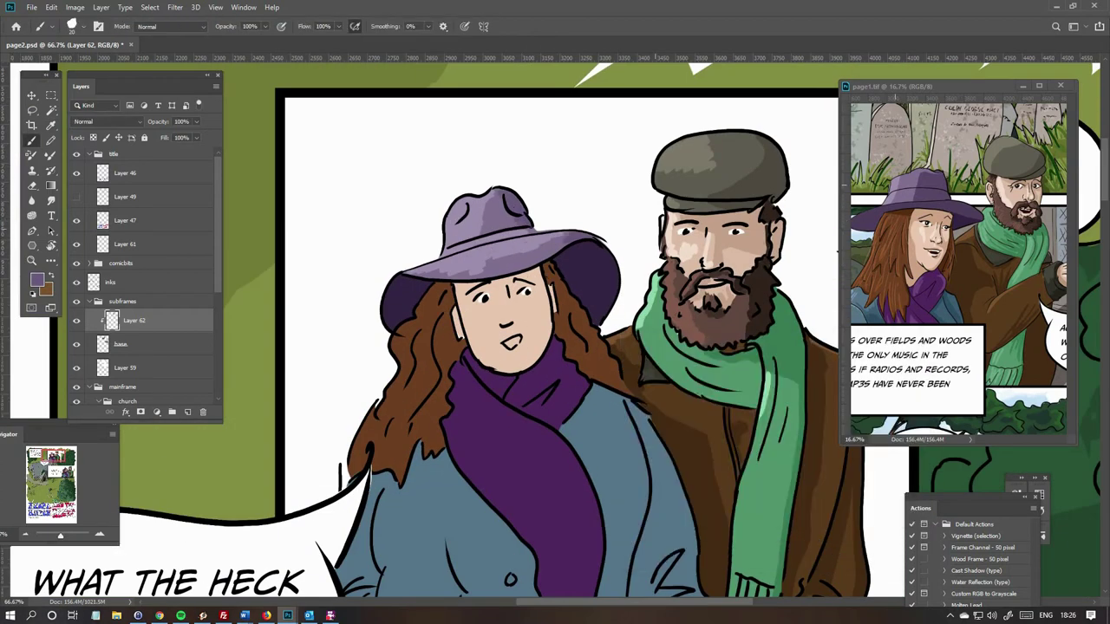
# Shade the woman's forehead, upper cheeks and upper hair beneath the hat brim with darker skin and dark brown tones.
pyautogui.keyDown('alt'); pyautogui.click(428, 206); pyautogui.keyUp('alt')
pyautogui.moveTo(465, 290)
pyautogui.mouseDown()
pyautogui.moveTo(428, 207)
pyautogui.moveTo(501, 191)
pyautogui.moveTo(505, 206)
pyautogui.mouseUp()
pyautogui.moveTo(378, 242)
pyautogui.mouseDown()
pyautogui.moveTo(429, 256)
pyautogui.moveTo(417, 214)
pyautogui.moveTo(404, 229)
pyautogui.moveTo(417, 254)
pyautogui.mouseUp()
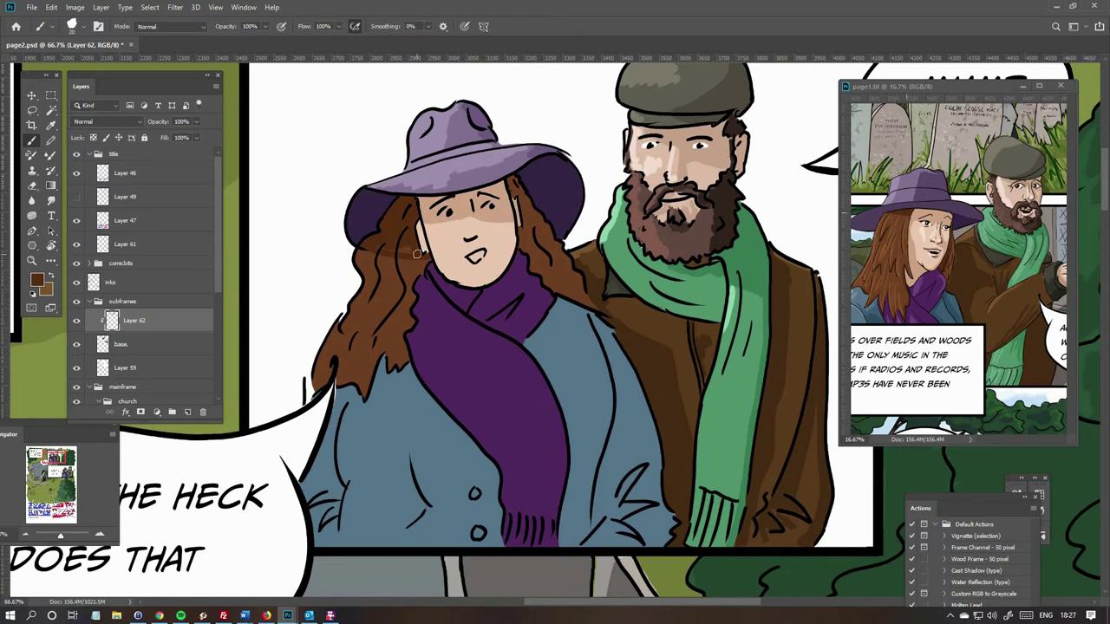
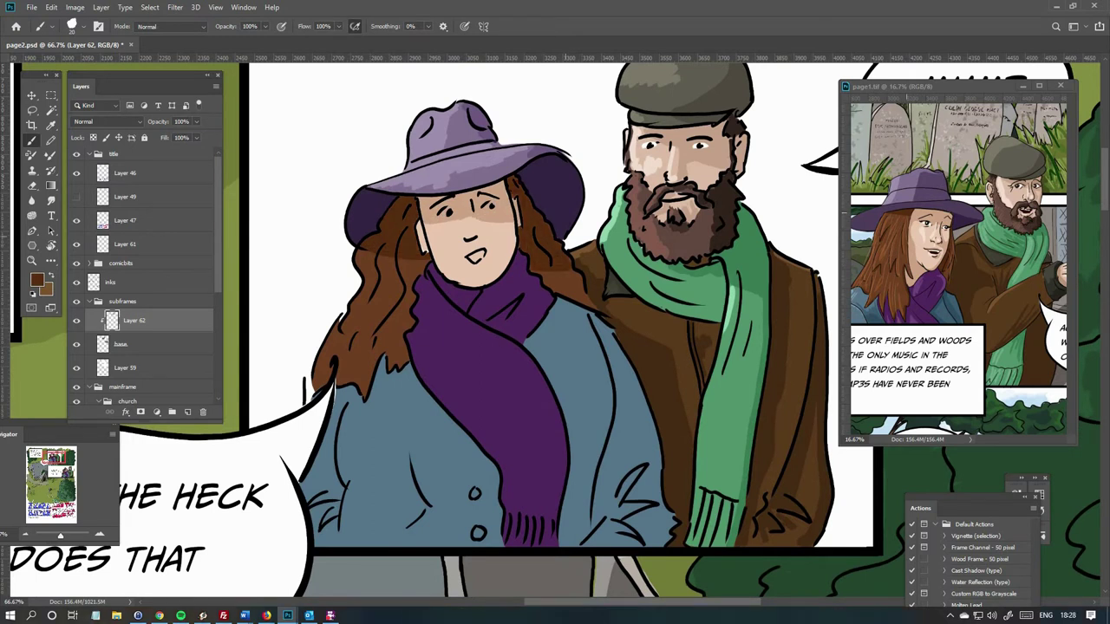
pyautogui.moveTo(438, 244); pyautogui.dragTo(457, 233)
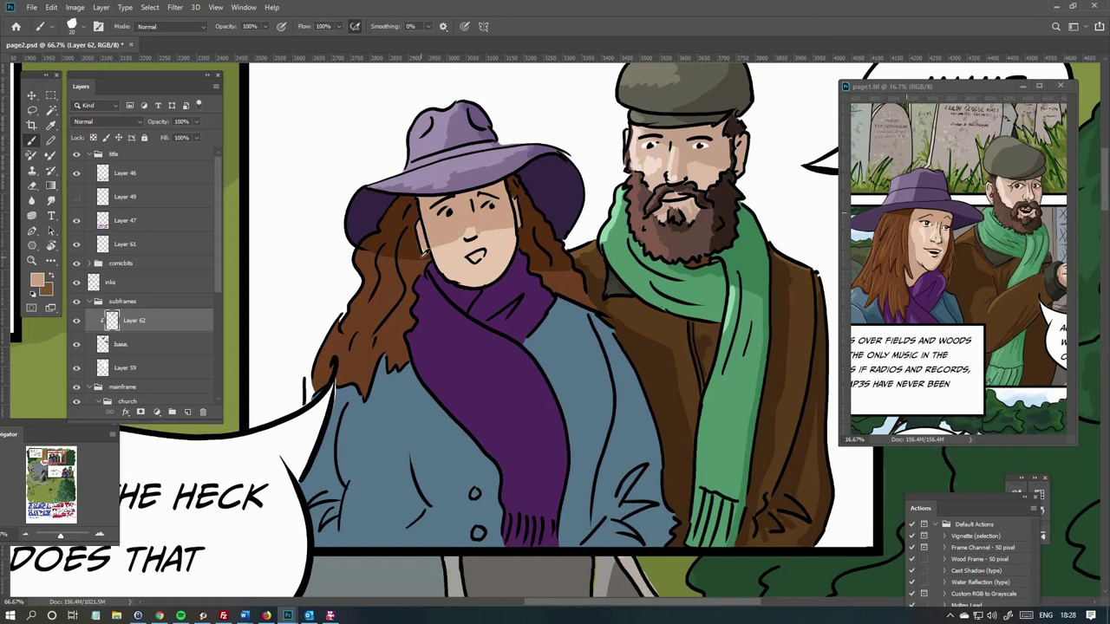
# Whiten the woman's teeth and paint pale skin highlights and blended mid tones on her cheeks and chin.
pyautogui.keyDown('alt'); pyautogui.click(439, 263); pyautogui.keyUp('alt')
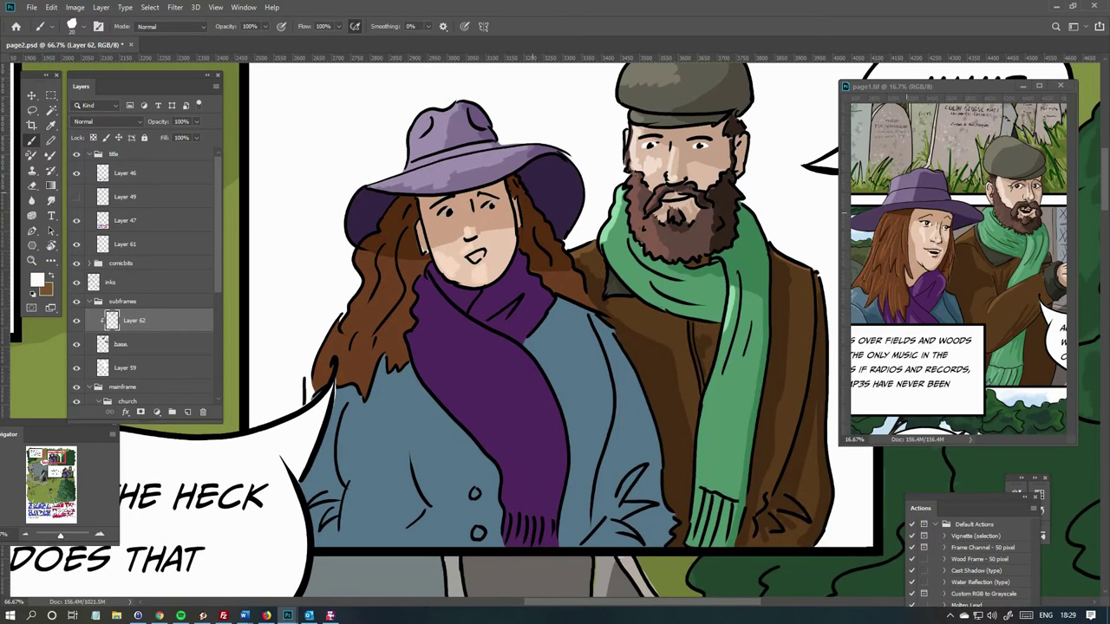
pyautogui.scroll(5, 468, 243)
pyautogui.scroll(-8, 468, 243)
pyautogui.scroll(4, 542, 278)
pyautogui.keyDown('alt'); pyautogui.click(542, 278); pyautogui.keyUp('alt')
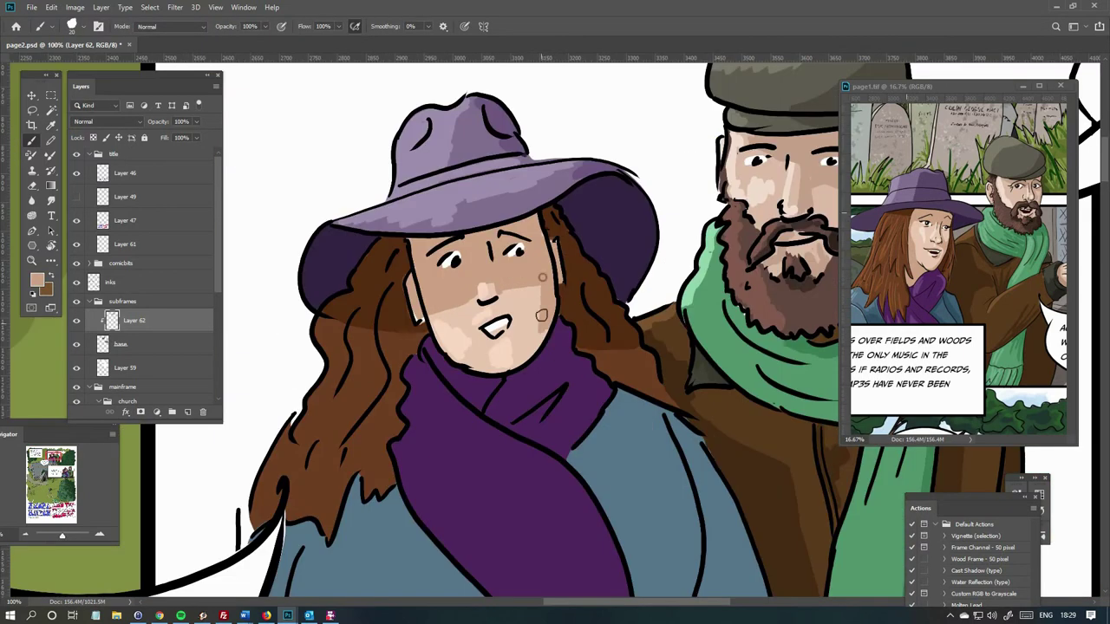
pyautogui.moveTo(541, 316); pyautogui.dragTo(548, 342)
pyautogui.moveTo(466, 355); pyautogui.dragTo(384, 303)
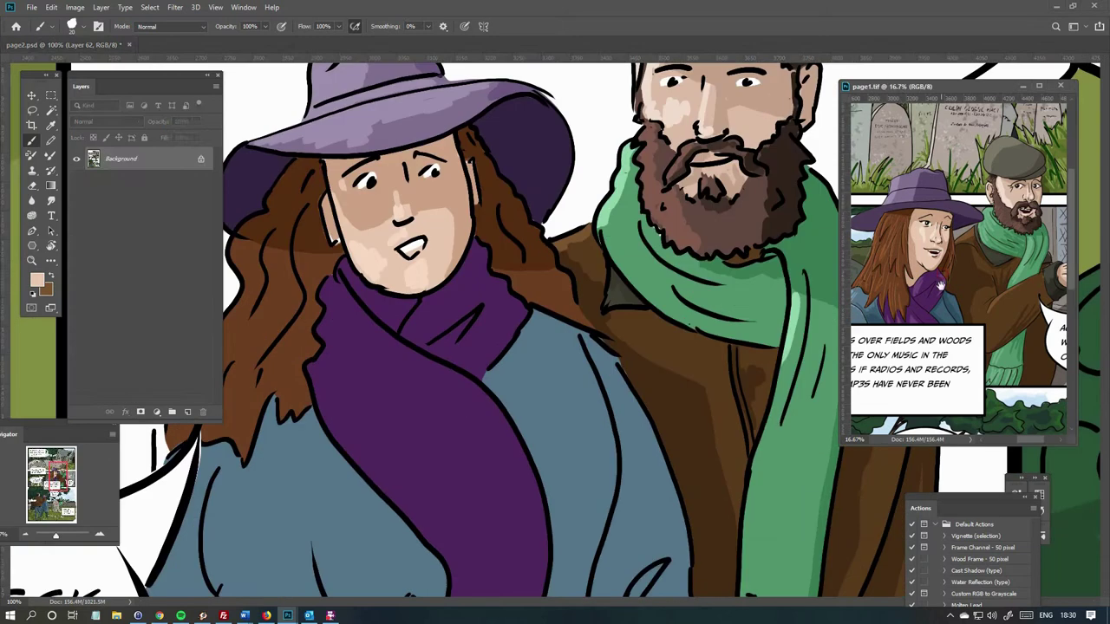
# Shade the folds and far edge of the woman's scarf with dark purple and sample a lighter purple for its highlights.
pyautogui.keyDown('alt'); pyautogui.click(361, 292); pyautogui.keyUp('alt')
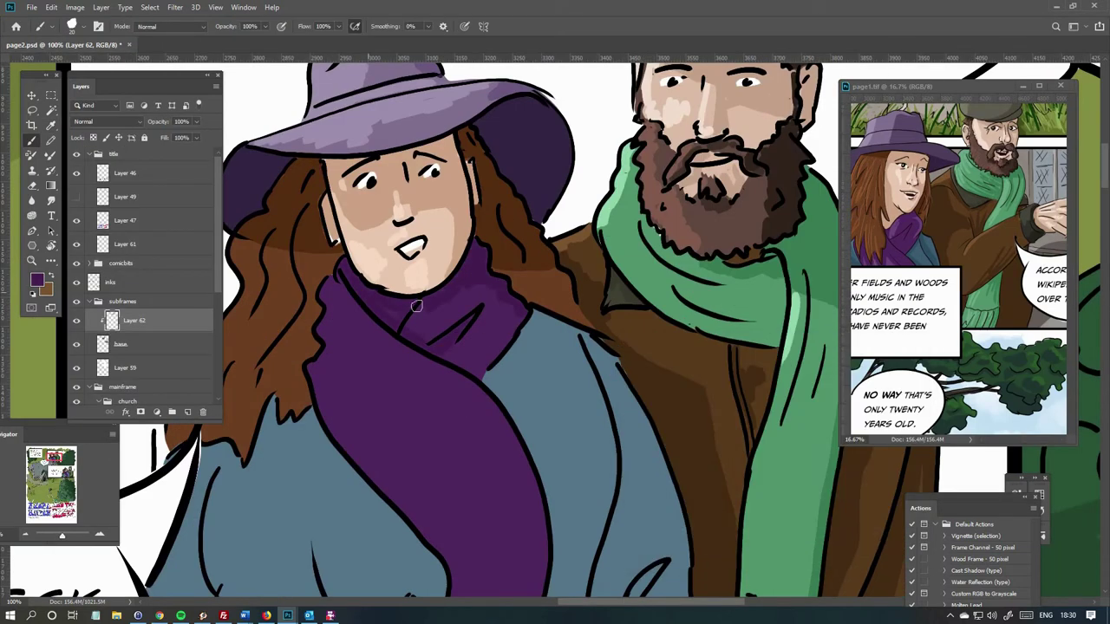
pyautogui.moveTo(490, 351); pyautogui.dragTo(386, 156)
pyautogui.moveTo(382, 204); pyautogui.dragTo(434, 447)
pyautogui.moveTo(427, 314); pyautogui.dragTo(427, 385)
pyautogui.moveTo(293, 134); pyautogui.dragTo(450, 236)
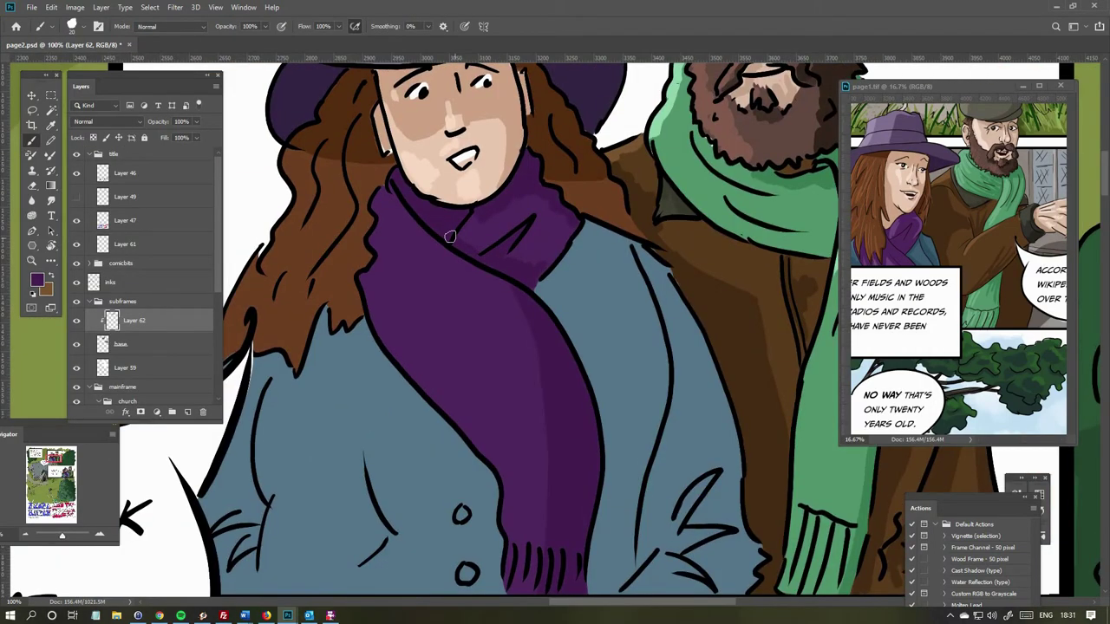
pyautogui.keyDown('alt'); pyautogui.click(376, 260); pyautogui.keyUp('alt')
# Paint dark blue shadow on the woman's coat front between the scarf and the sleeve nearest the man.
pyautogui.hotkey('ctrl', '0')
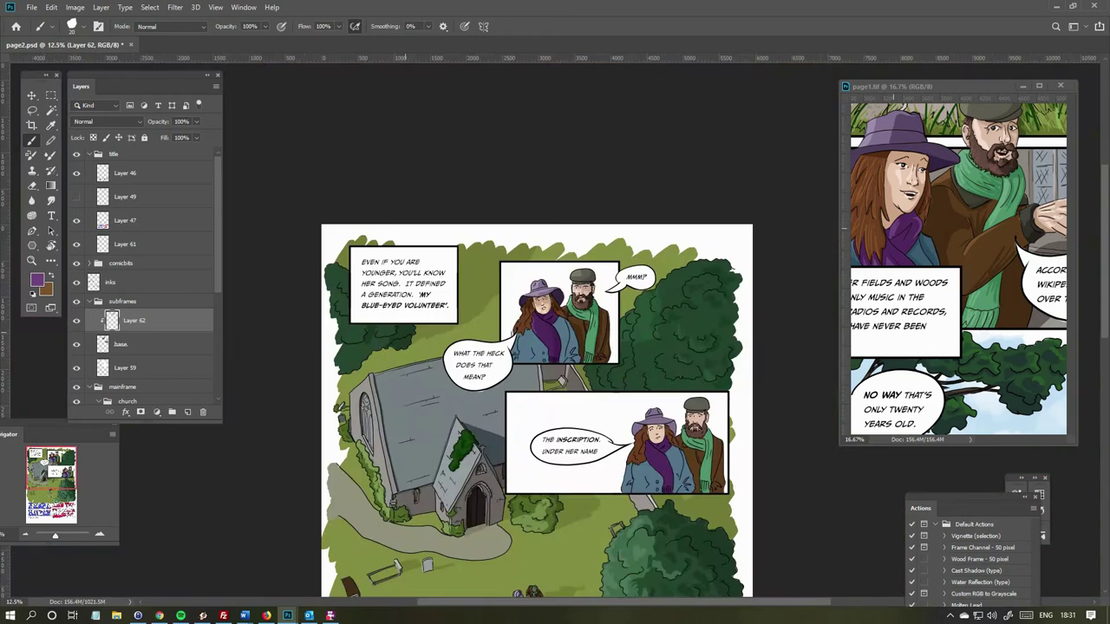
pyautogui.scroll(4, 614, 372)
pyautogui.moveTo(579, 259); pyautogui.dragTo(607, 425)
pyautogui.moveTo(559, 303); pyautogui.dragTo(583, 503)
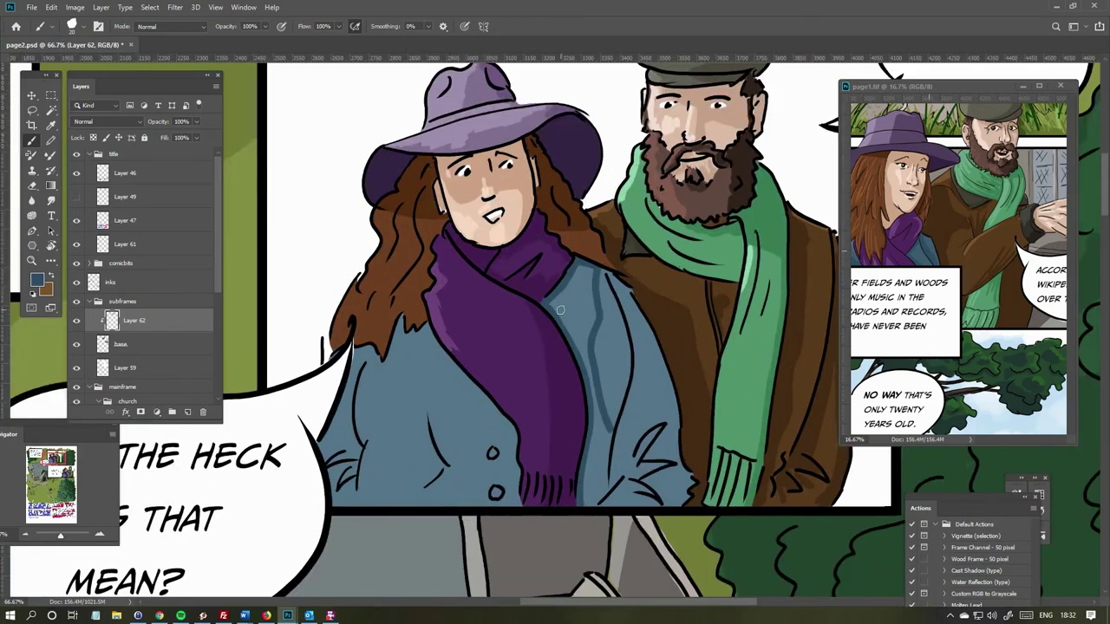
pyautogui.moveTo(563, 269); pyautogui.dragTo(582, 323)
pyautogui.moveTo(593, 386); pyautogui.dragTo(607, 484)
pyautogui.moveTo(604, 425); pyautogui.dragTo(586, 503)
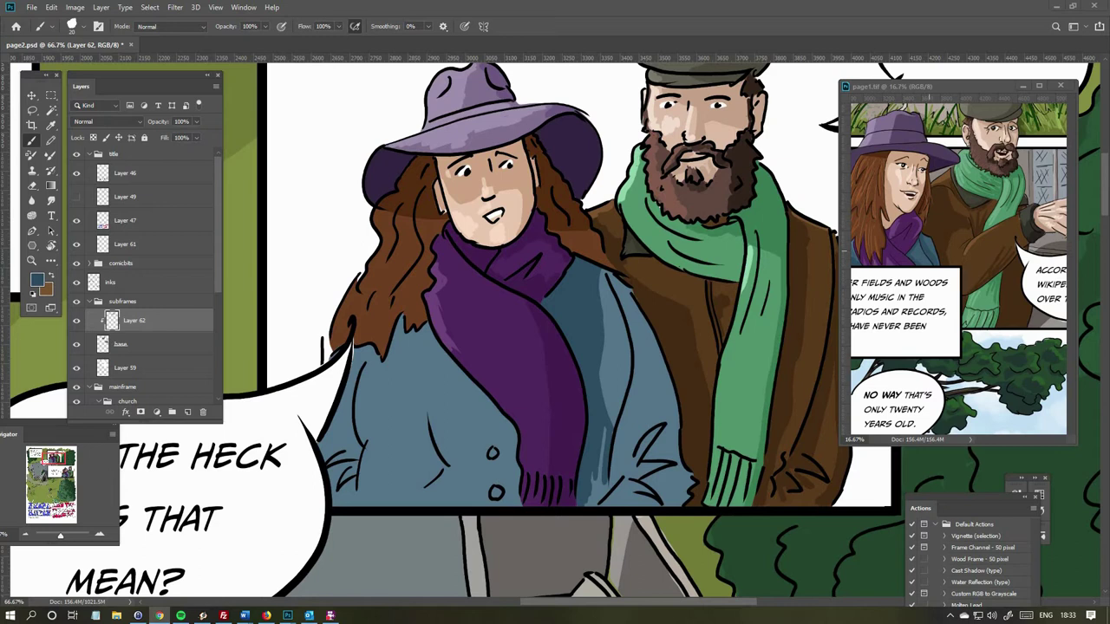
pyautogui.moveTo(600, 430); pyautogui.dragTo(590, 506)
# Shade the woman's sleeve nearest the man down to the cuff in dark blue and deepen its folds.
pyautogui.moveTo(598, 273); pyautogui.dragTo(668, 421)
pyautogui.moveTo(607, 295); pyautogui.dragTo(672, 459)
pyautogui.moveTo(611, 438); pyautogui.dragTo(659, 507)
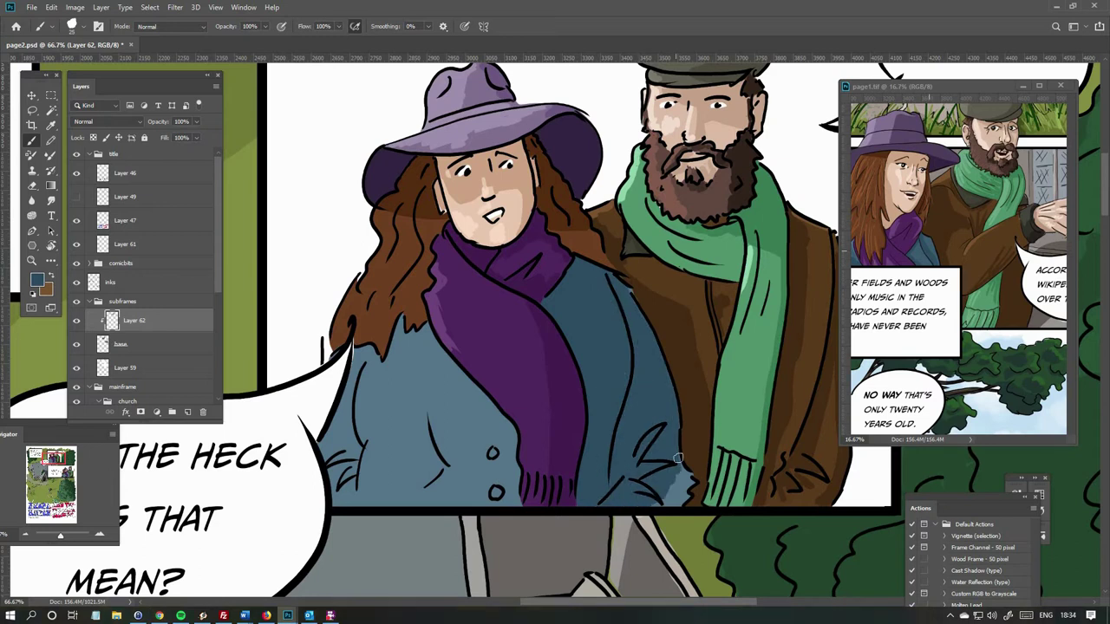
pyautogui.moveTo(678, 458); pyautogui.dragTo(685, 503)
pyautogui.moveTo(607, 390)
pyautogui.mouseDown()
pyautogui.moveTo(650, 364)
pyautogui.moveTo(601, 368)
pyautogui.mouseUp()
pyautogui.moveTo(607, 304); pyautogui.dragTo(624, 464)
pyautogui.moveTo(564, 321); pyautogui.dragTo(569, 466)
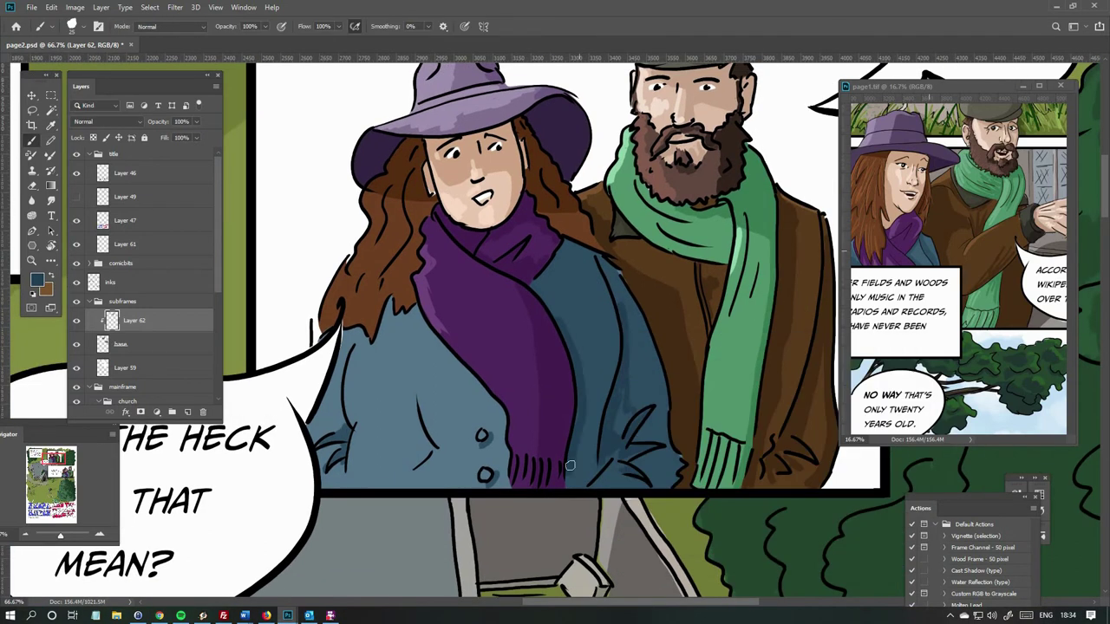
# Darken the outer side and sleeve of the man's coat with dark brown shadows.
pyautogui.hotkey('ctrl', '-')
pyautogui.hotkey('ctrl', '-')
pyautogui.hotkey('ctrl', '-')
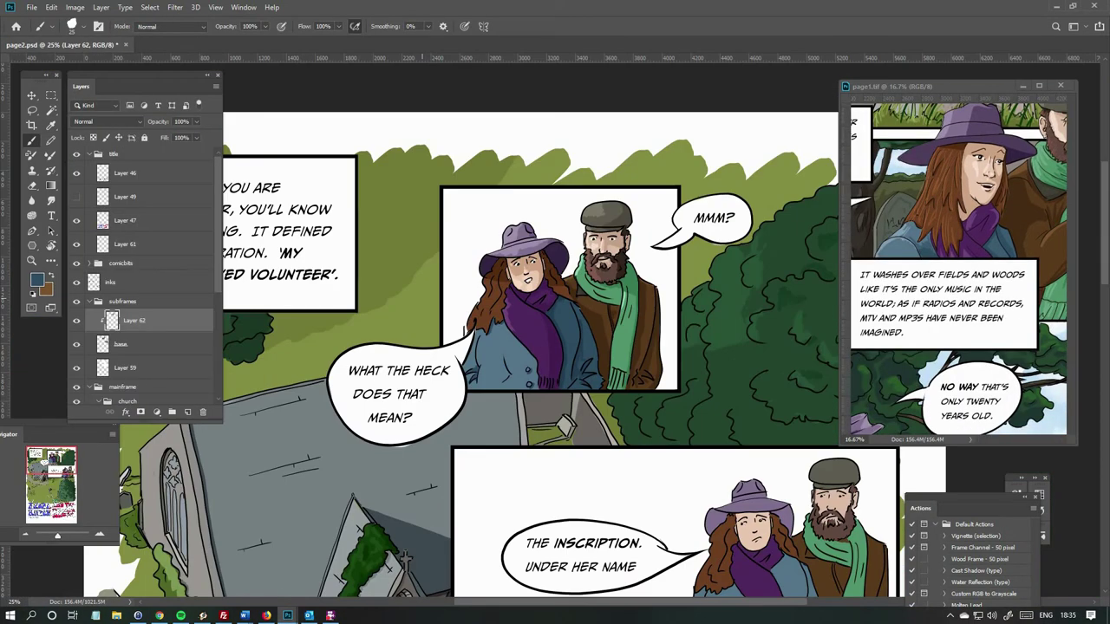
pyautogui.hotkey('ctrl', '-')
pyautogui.hotkey('ctrl', '-')
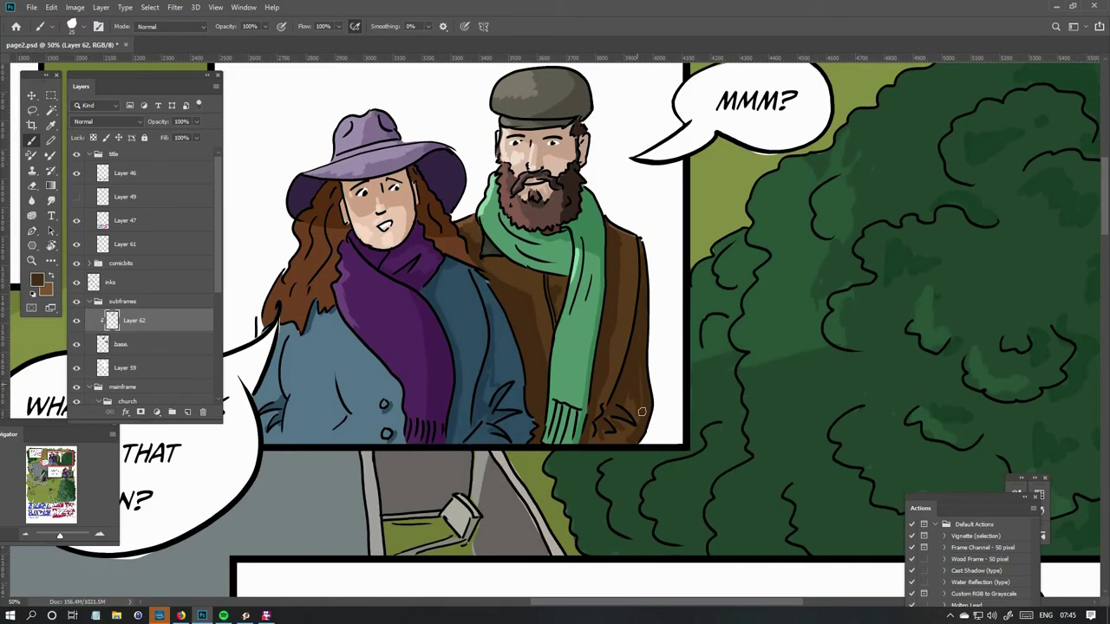
pyautogui.moveTo(642, 412)
pyautogui.mouseDown()
pyautogui.moveTo(614, 336)
pyautogui.moveTo(629, 242)
pyautogui.mouseUp()
pyautogui.moveTo(598, 433); pyautogui.dragTo(602, 262)
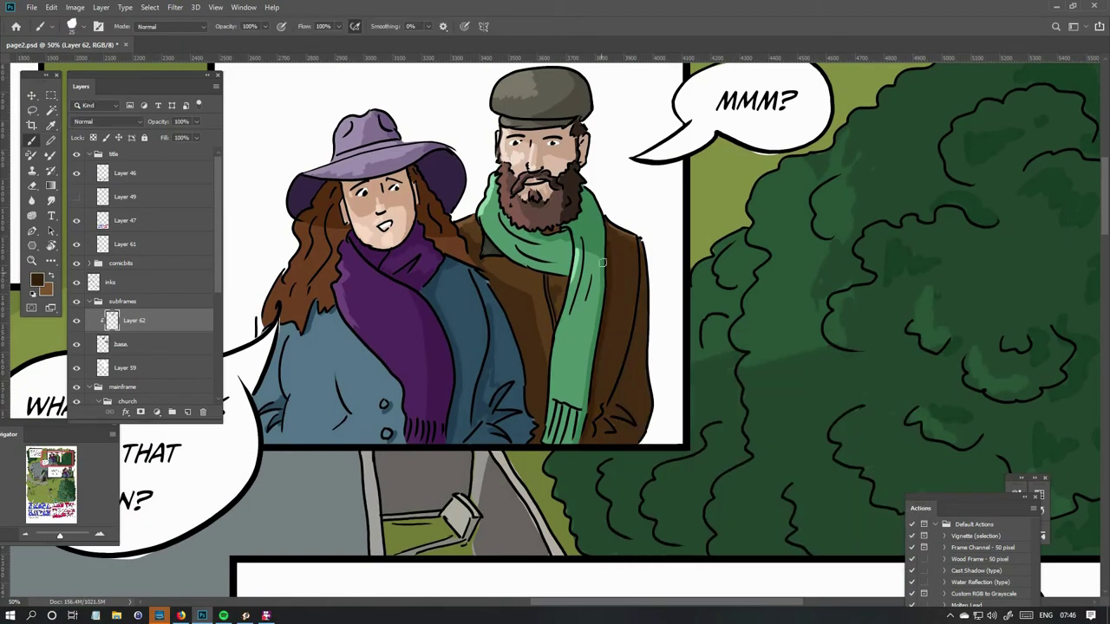
pyautogui.moveTo(631, 354); pyautogui.dragTo(597, 438)
# Hide the figures' colour layers and refine the man's eyes in black on the inks layer.
pyautogui.keyDown('alt'); pyautogui.click(577, 139); pyautogui.keyUp('alt')
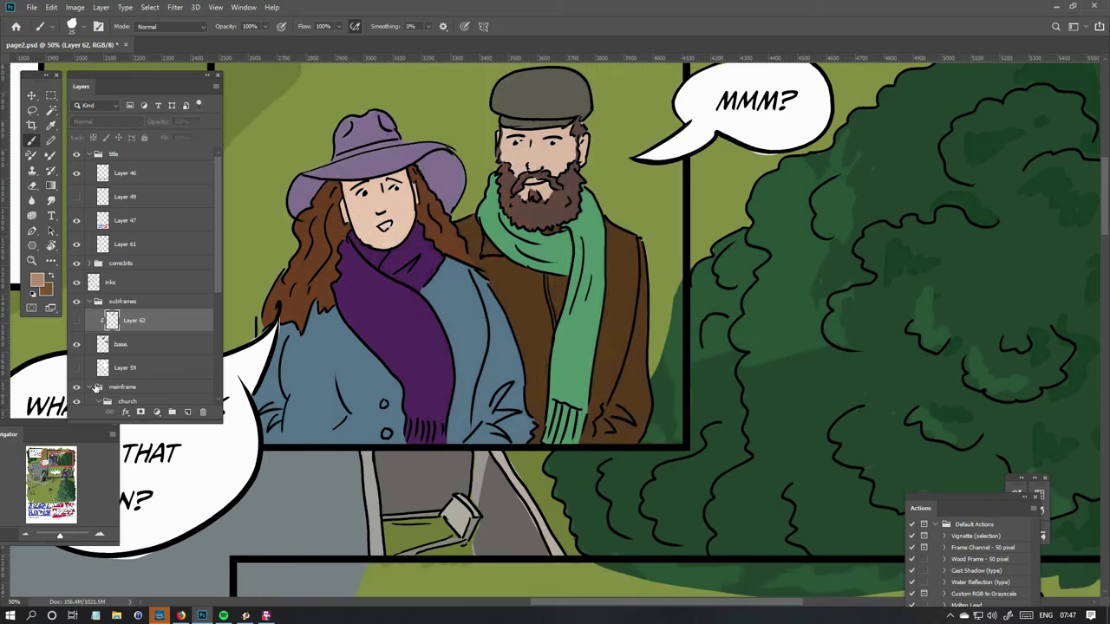
pyautogui.click(76, 320)
pyautogui.click(147, 282)
pyautogui.press('d')
pyautogui.hotkey('ctrl', '1')
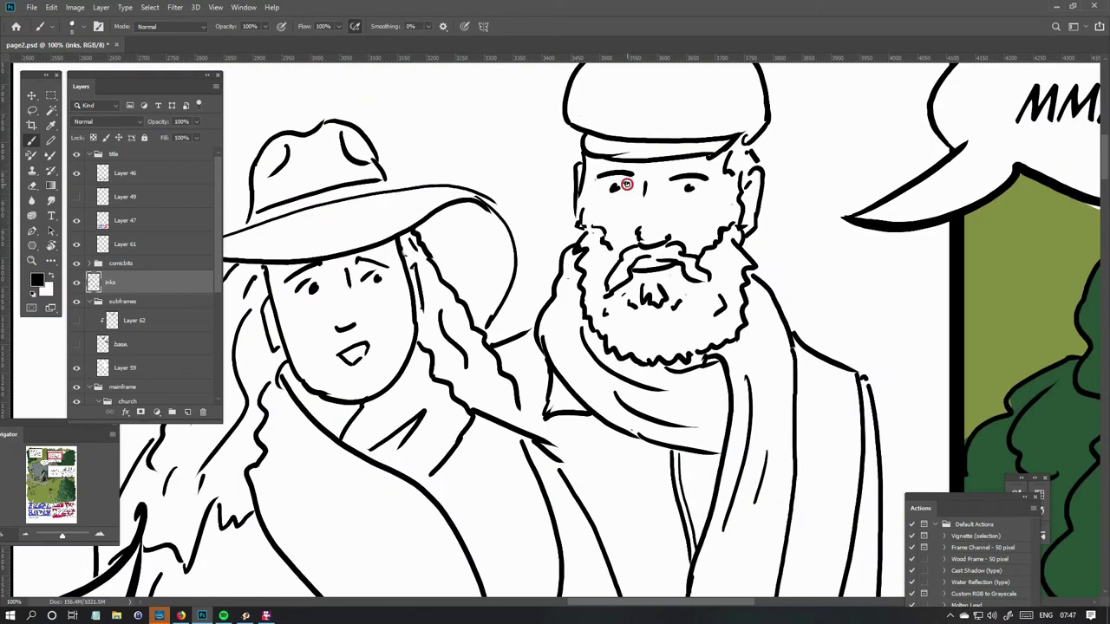
pyautogui.hotkey('ctrl', 'z')
pyautogui.hotkey('ctrl', '-')
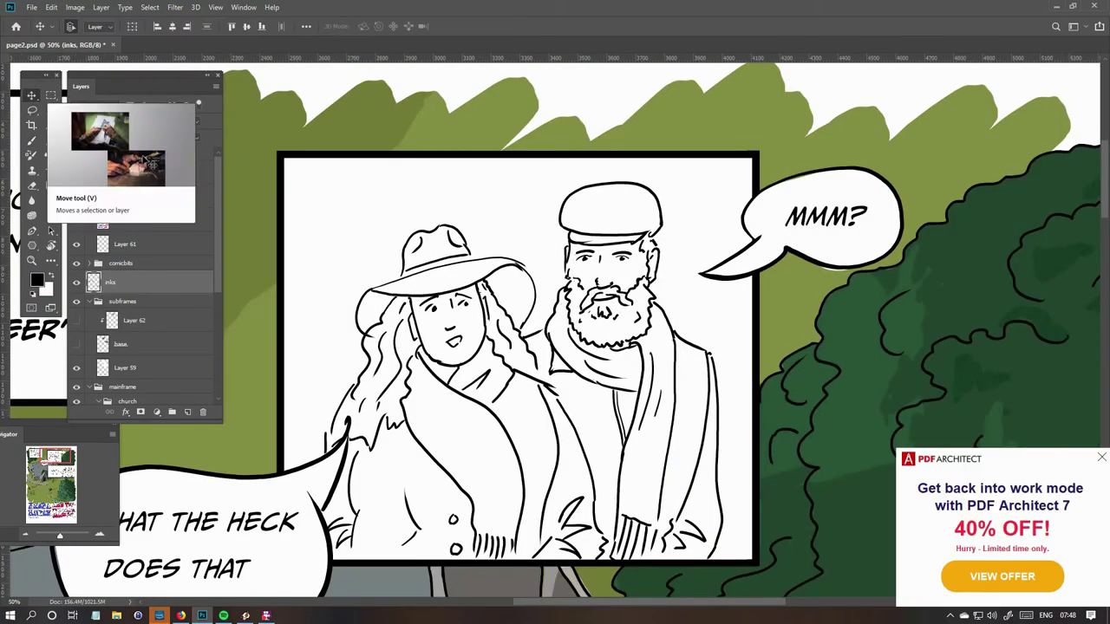
pyautogui.click(32, 94)
# Show the figures' colour layers again and touch up the skin and whites around the man's eyes.
pyautogui.click(76, 320)
pyautogui.scroll(3, 627, 245)
pyautogui.click(147, 320)
pyautogui.press('b')
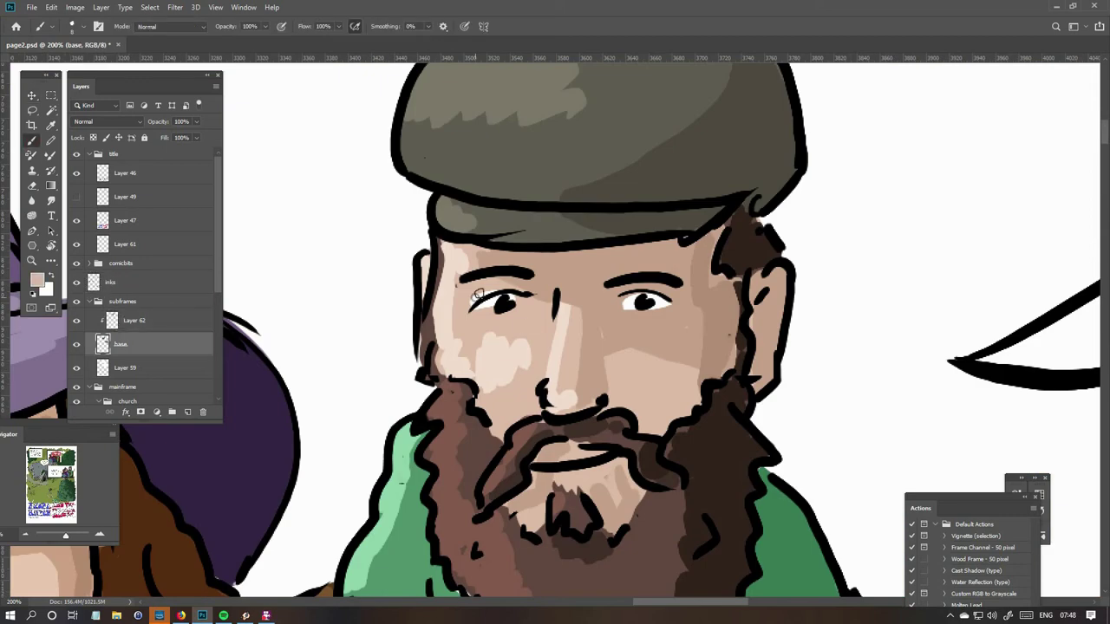
pyautogui.keyDown('alt'); pyautogui.click(511, 300); pyautogui.keyUp('alt')
pyautogui.scroll(-5, 512, 300)
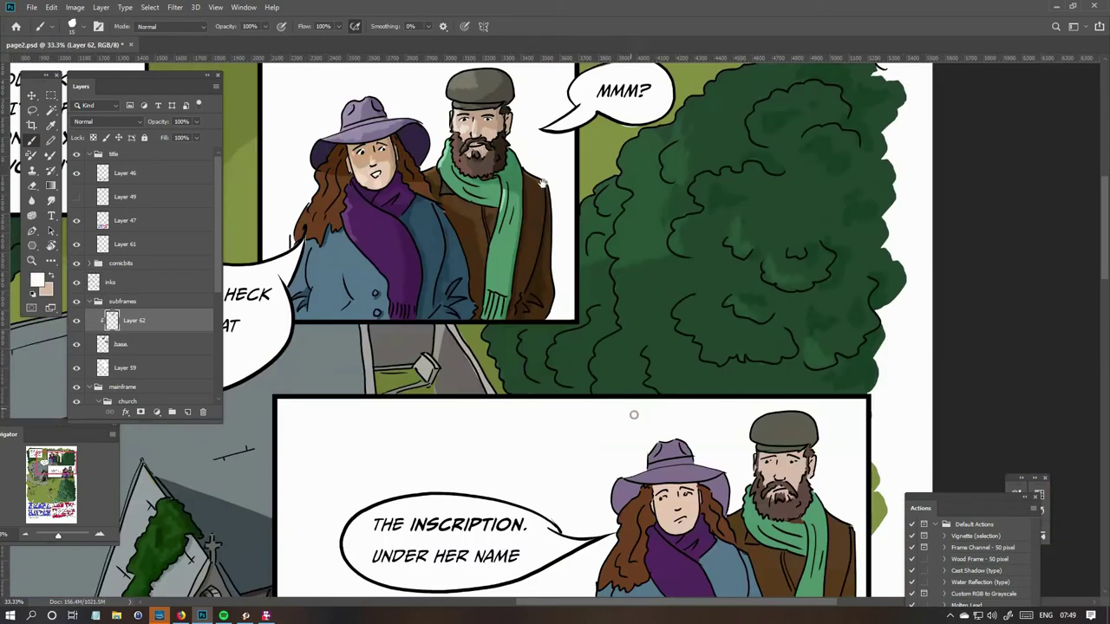
pyautogui.scroll(2, 615, 303)
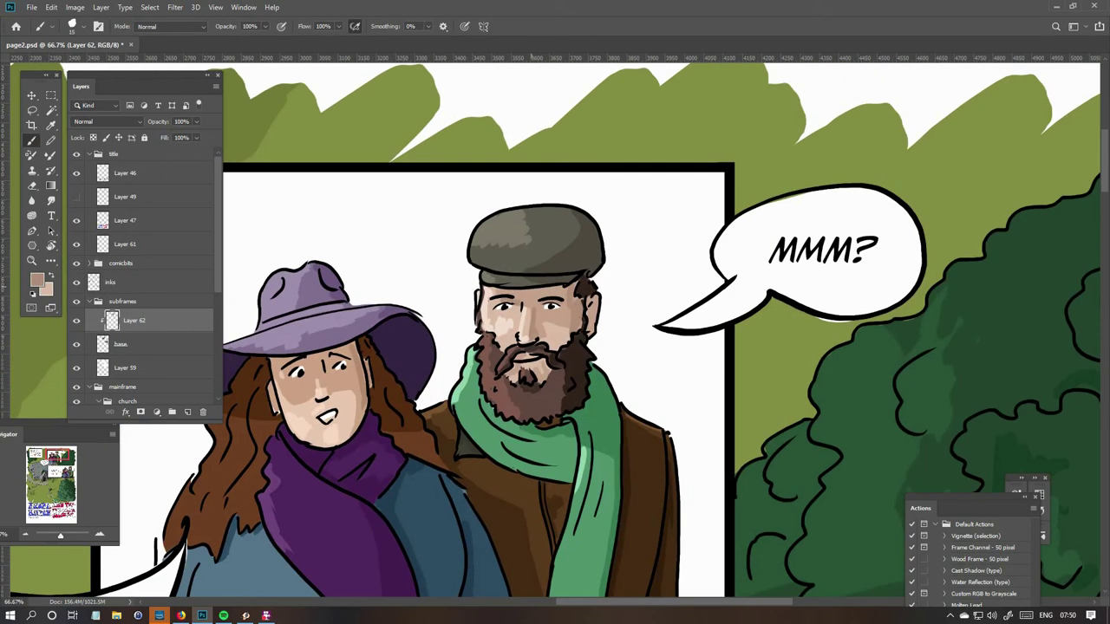
# Choose a pale cream colour and fill in the two buttons on the woman's coat.
pyautogui.scroll(-2, 547, 298)
pyautogui.click(37, 279)
pyautogui.click(825, 366)
pyautogui.scroll(3, 395, 347)
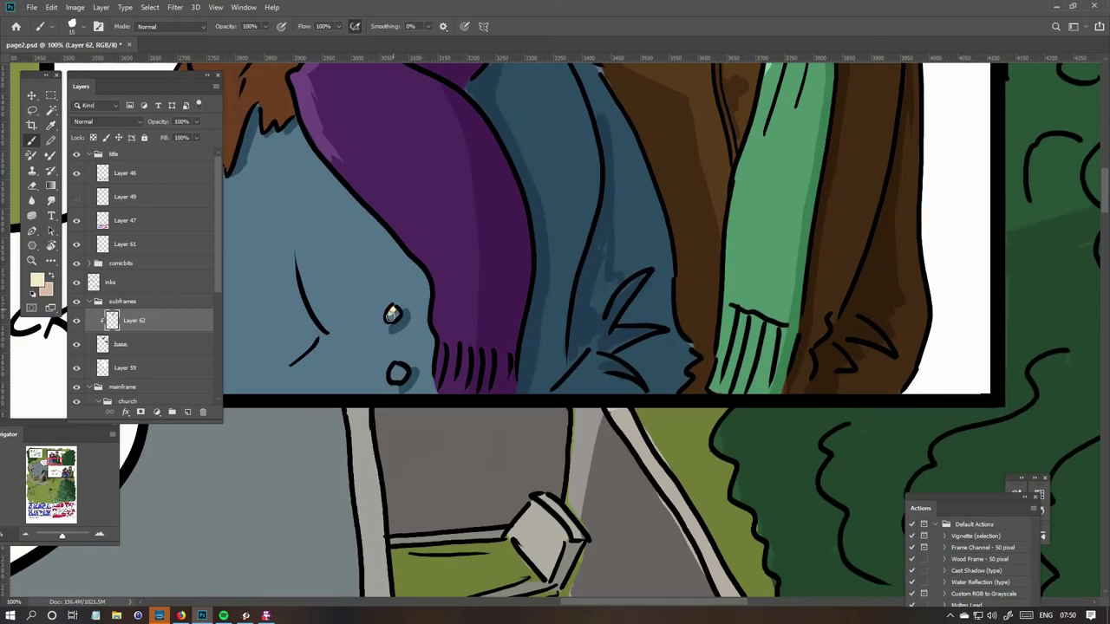
pyautogui.click(398, 373)
pyautogui.click(393, 314)
pyautogui.scroll(-3, 521, 304)
# Return to the inks layer with default colours and adjust the inks of the man's eyes in the lower portrait panel.
pyautogui.click(121, 281)
pyautogui.press('d')
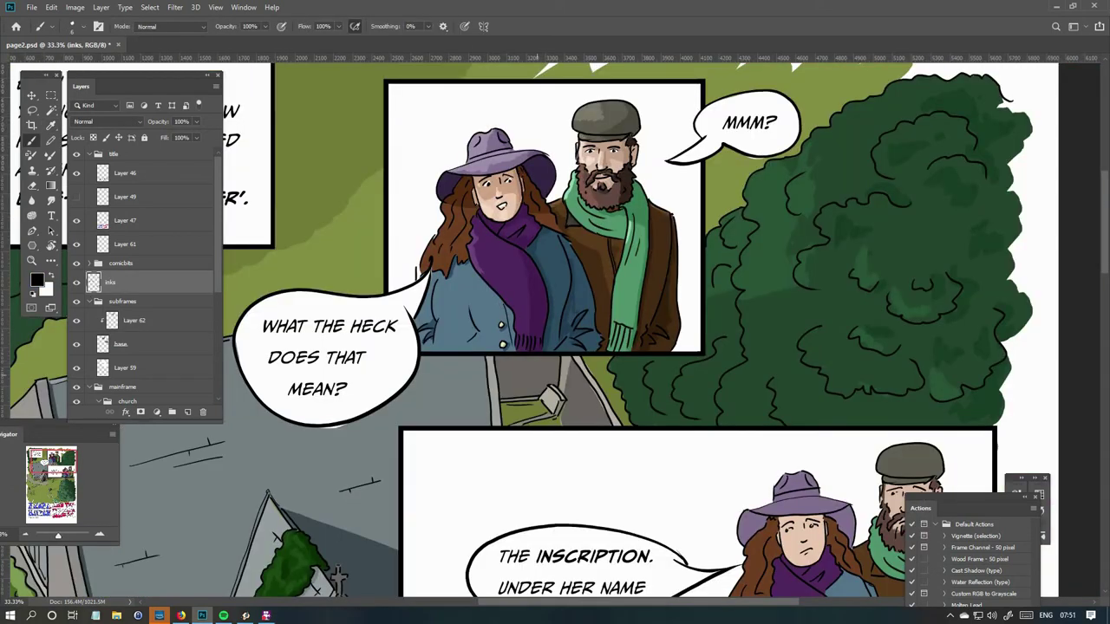
pyautogui.scroll(1, 670, 250)
pyautogui.moveTo(669, 250); pyautogui.dragTo(577, 98)
pyautogui.scroll(3, 676, 261)
pyautogui.scroll(-2, 607, 277)
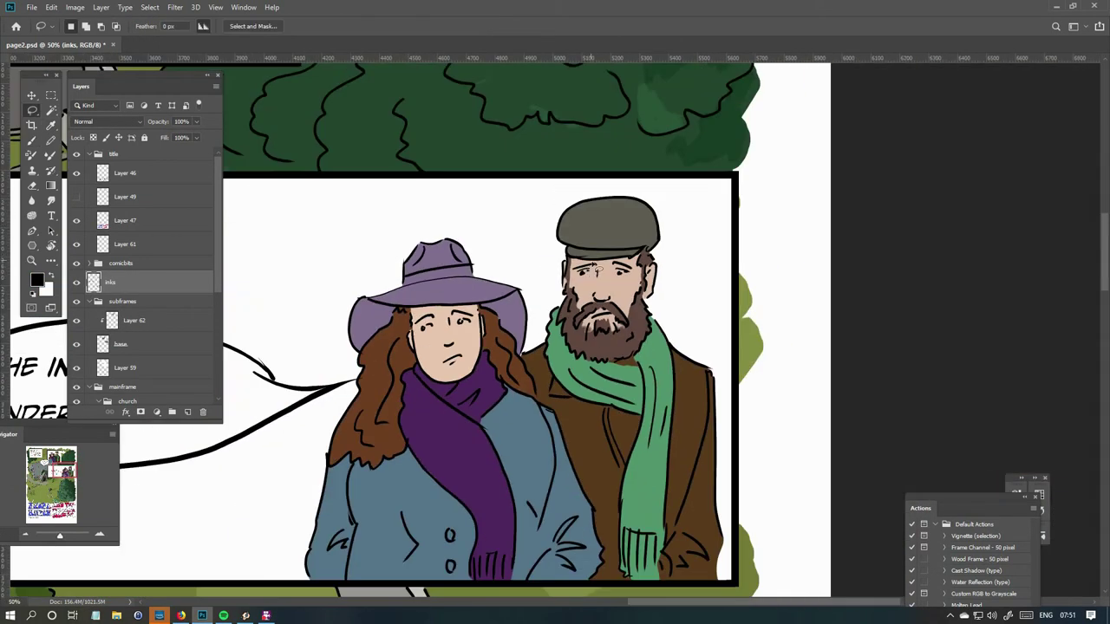
pyautogui.click(31, 95)
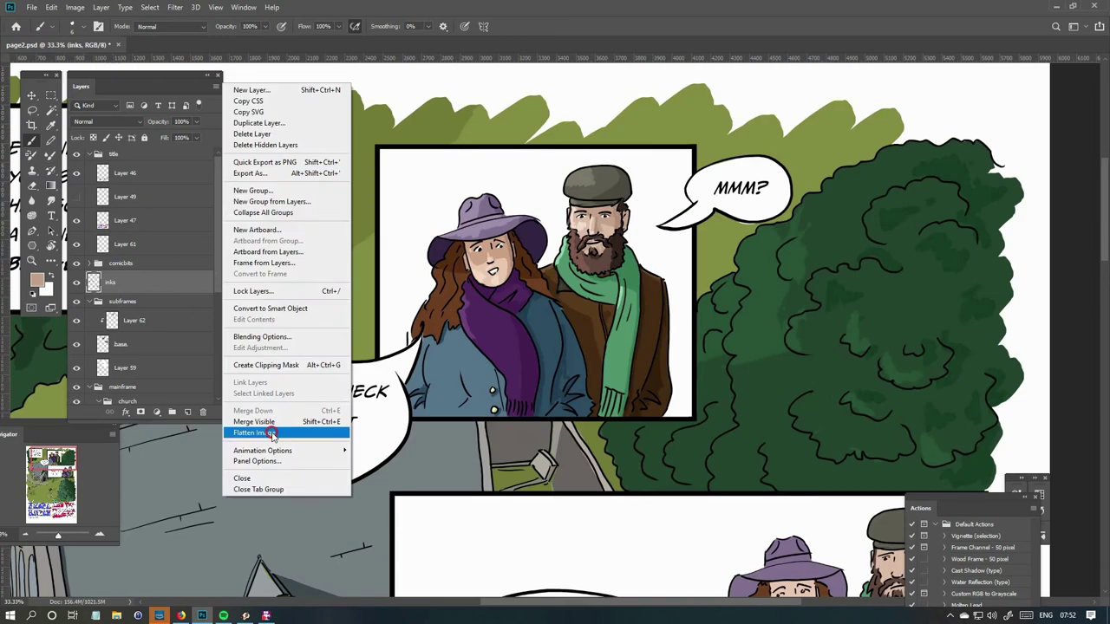
# Flatten the page and copy the finished upper portrait panel into a separate document as a colour reference.
pyautogui.click(271, 434)
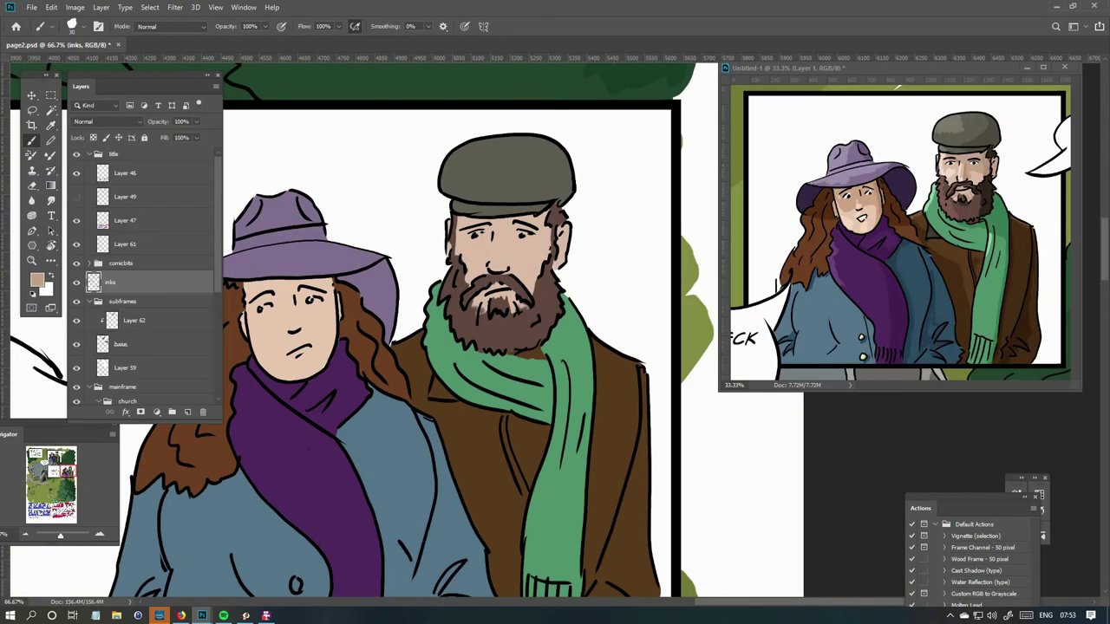
# Select Layer 62 and shade the lower-panel man's forehead, nose and far cheek with a darker skin tone.
pyautogui.click(130, 320)
pyautogui.hotkey('ctrl', '+')
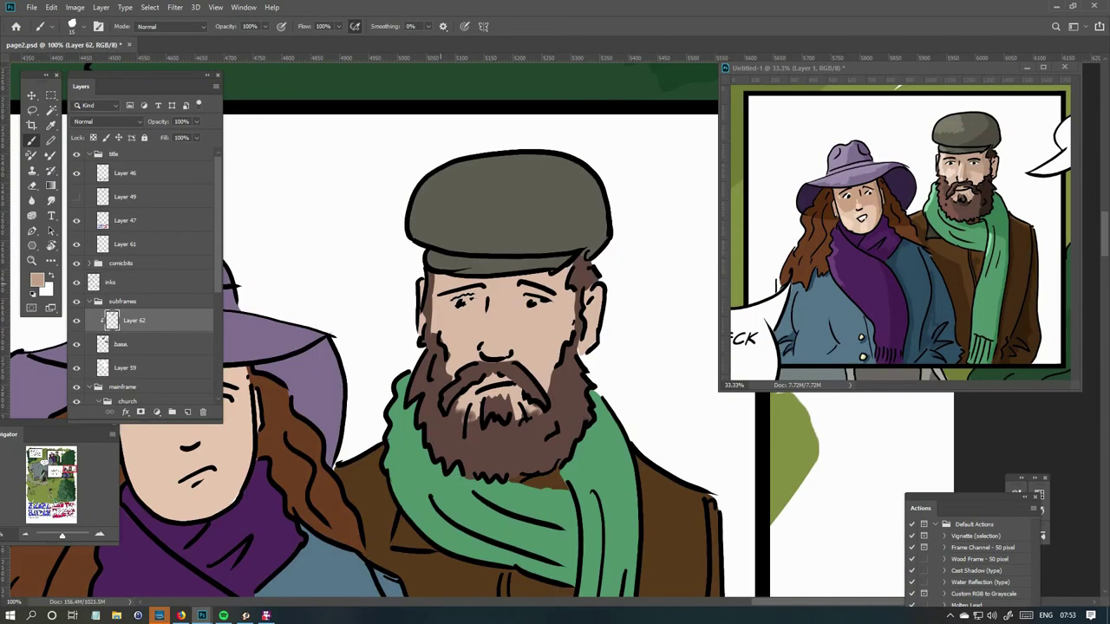
pyautogui.moveTo(438, 281)
pyautogui.mouseDown()
pyautogui.moveTo(503, 314)
pyautogui.moveTo(559, 319)
pyautogui.mouseUp()
pyautogui.moveTo(564, 273); pyautogui.dragTo(489, 279)
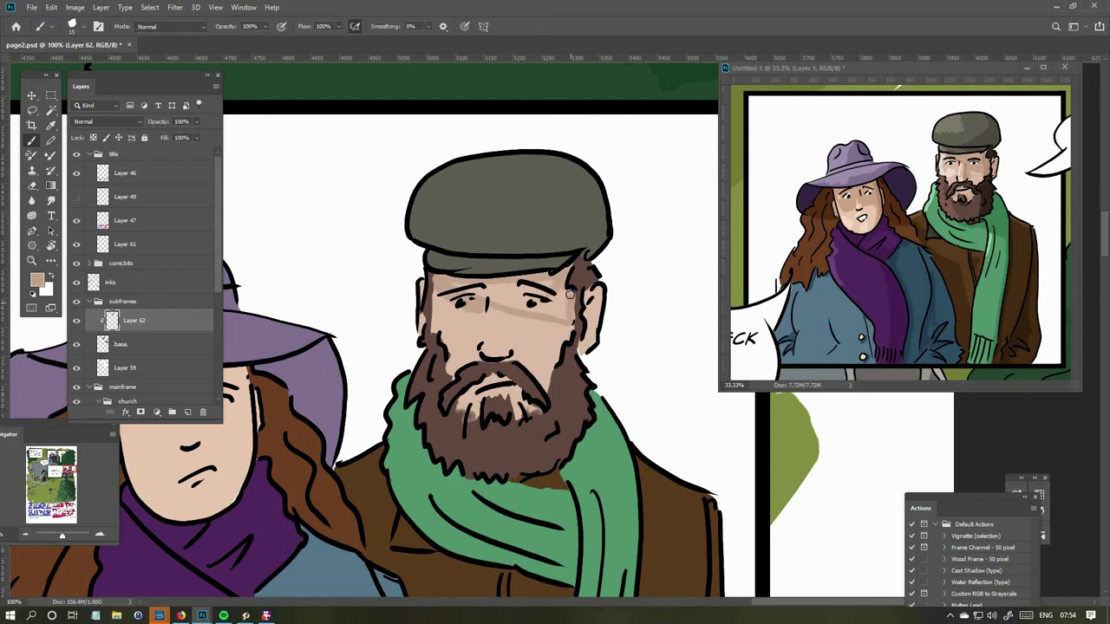
pyautogui.moveTo(570, 294)
pyautogui.mouseDown()
pyautogui.moveTo(555, 308)
pyautogui.moveTo(587, 346)
pyautogui.mouseUp()
pyautogui.moveTo(510, 308); pyautogui.dragTo(537, 350)
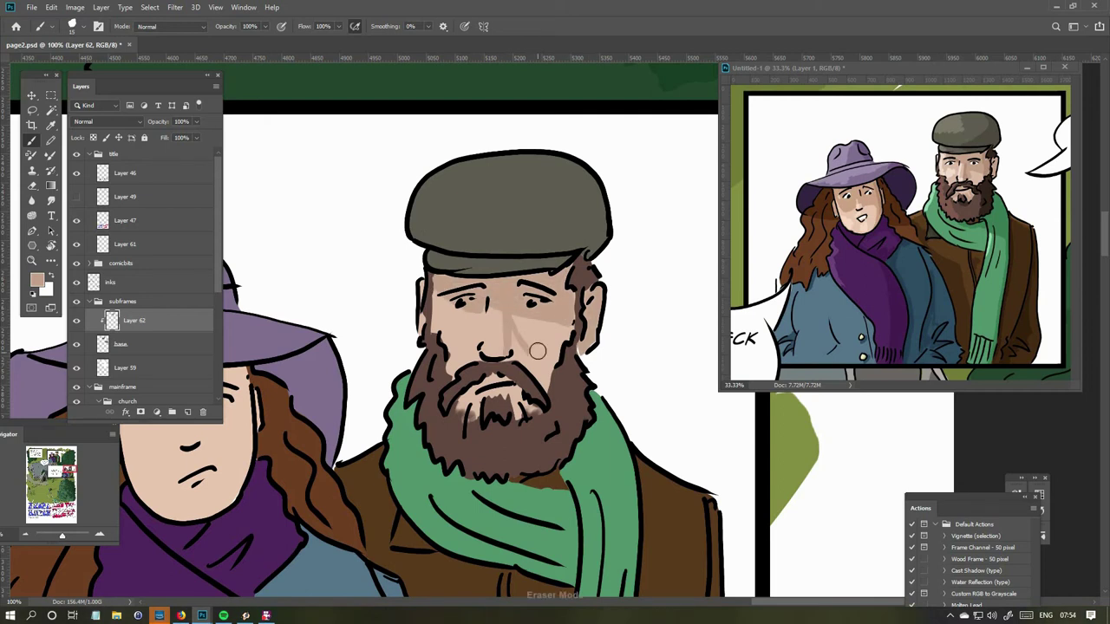
# Sample dark brown and shade the man's hair and far side of the beard, adding reddish brown to the lit side.
pyautogui.keyDown('alt'); pyautogui.click(591, 271); pyautogui.keyUp('alt')
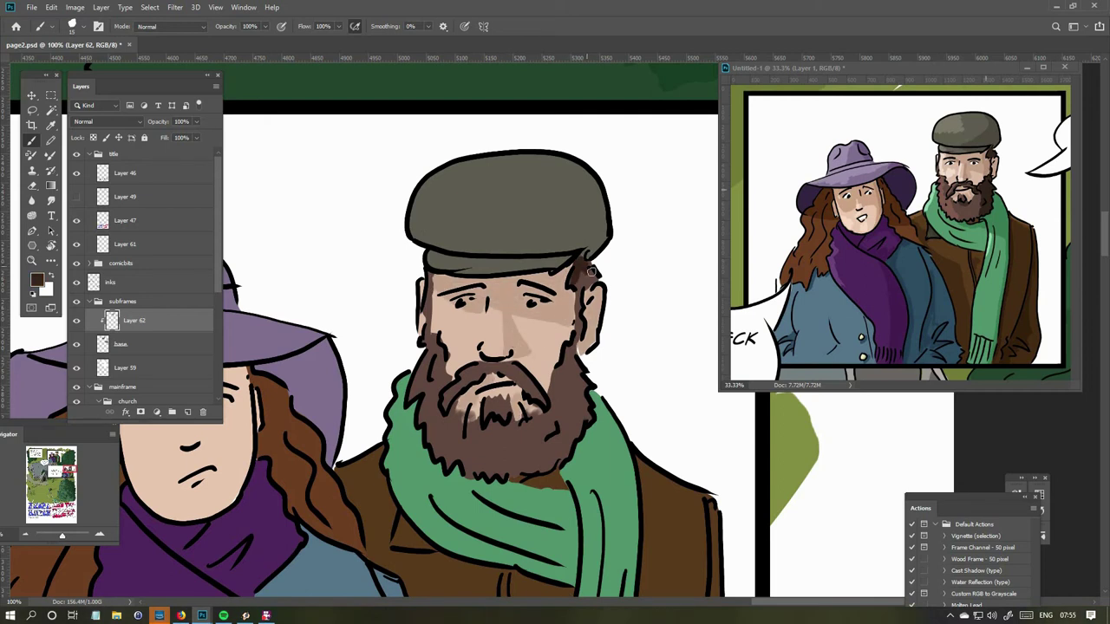
pyautogui.moveTo(589, 324); pyautogui.dragTo(559, 460)
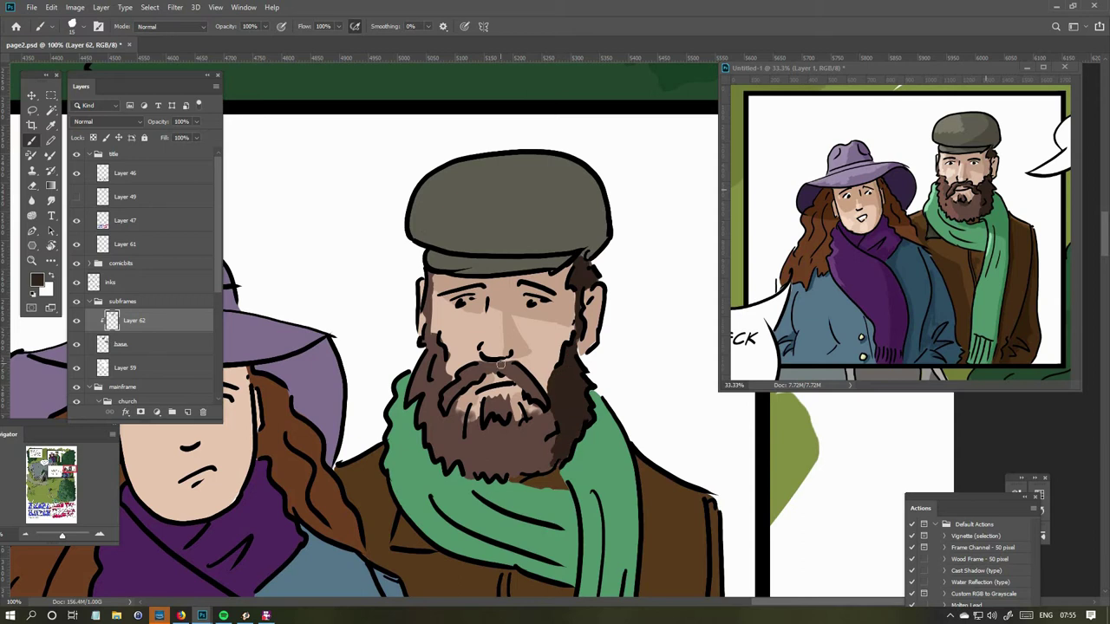
pyautogui.moveTo(430, 275)
pyautogui.mouseDown()
pyautogui.moveTo(427, 425)
pyautogui.moveTo(458, 459)
pyautogui.moveTo(515, 453)
pyautogui.moveTo(576, 468)
pyautogui.mouseUp()
# Shade the man's scarf beneath the beard in dark green and add pale green highlights along its folds.
pyautogui.scroll(-1, 486, 447)
pyautogui.moveTo(602, 372)
pyautogui.mouseDown()
pyautogui.moveTo(618, 451)
pyautogui.moveTo(565, 436)
pyautogui.mouseUp()
pyautogui.scroll(-3, 638, 321)
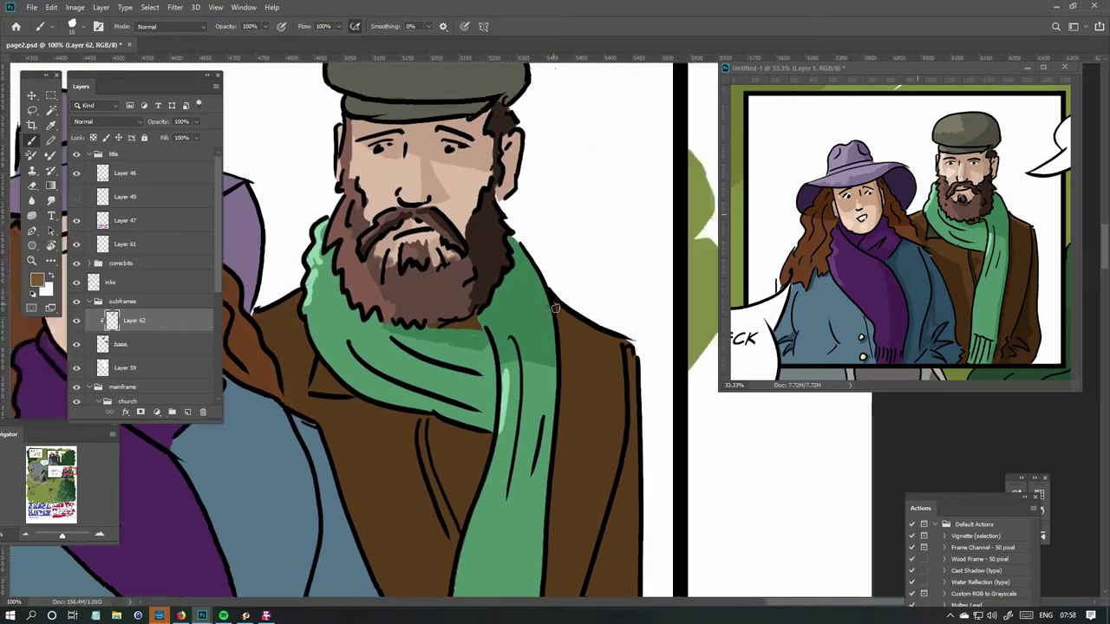
# Shade the man's brown coat in darker browns on its front, far side and cuff, painting the lapel dark grey-green.
pyautogui.keyDown('alt'); pyautogui.click(594, 404); pyautogui.keyUp('alt')
pyautogui.scroll(-4, 595, 404)
pyautogui.moveTo(519, 303)
pyautogui.mouseDown()
pyautogui.moveTo(514, 196)
pyautogui.moveTo(575, 228)
pyautogui.moveTo(483, 527)
pyautogui.moveTo(529, 438)
pyautogui.moveTo(659, 481)
pyautogui.mouseUp()
pyautogui.moveTo(360, 165); pyautogui.dragTo(371, 196)
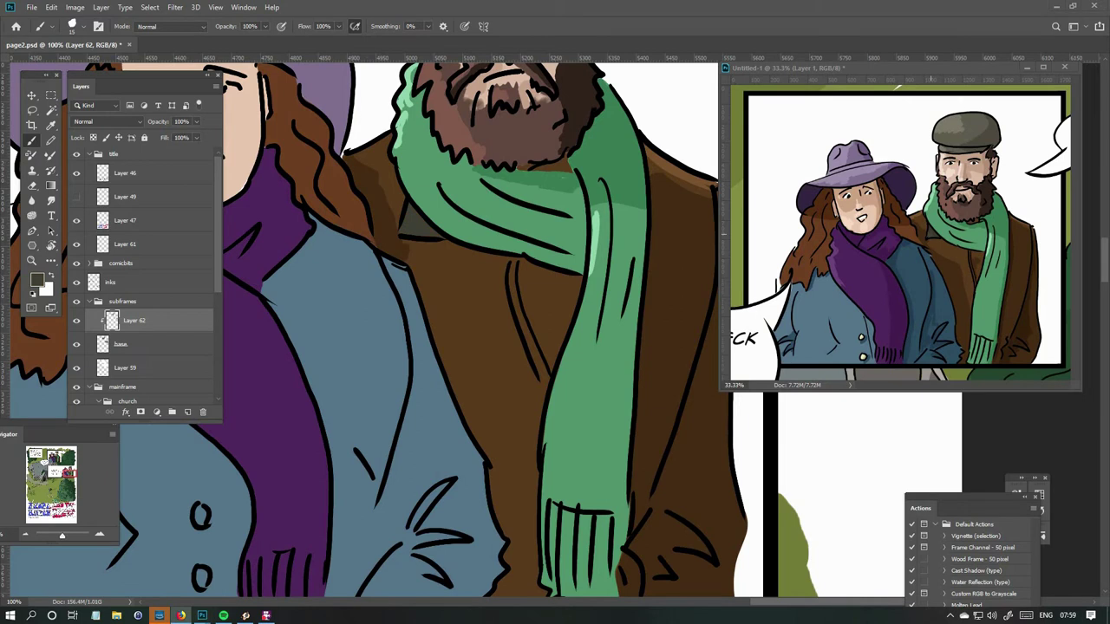
pyautogui.moveTo(433, 260)
pyautogui.mouseDown()
pyautogui.moveTo(458, 396)
pyautogui.moveTo(488, 293)
pyautogui.moveTo(445, 288)
pyautogui.moveTo(529, 499)
pyautogui.mouseUp()
pyautogui.moveTo(520, 486); pyautogui.dragTo(512, 260)
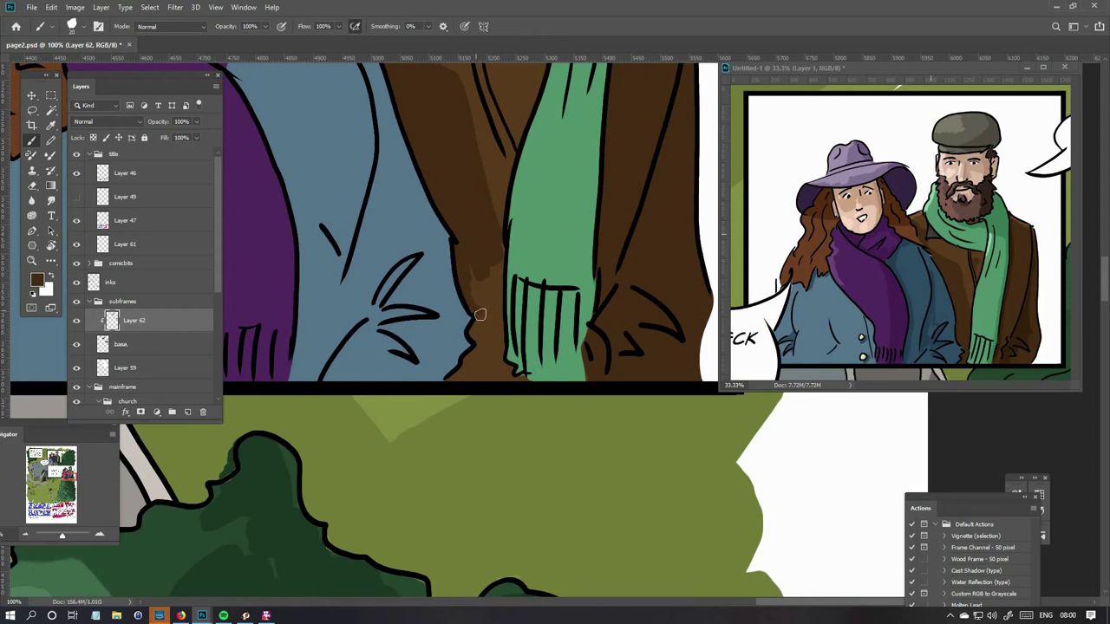
pyautogui.moveTo(451, 382); pyautogui.dragTo(520, 312)
pyautogui.moveTo(486, 265); pyautogui.dragTo(501, 345)
pyautogui.scroll(-2, 501, 344)
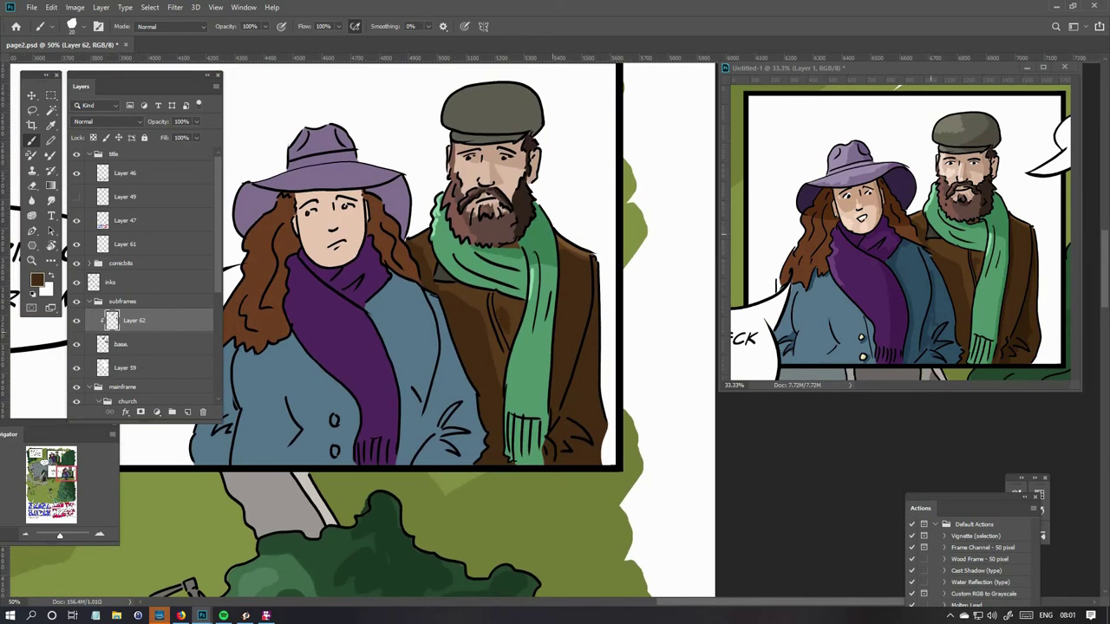
pyautogui.scroll(1, 537, 365)
pyautogui.moveTo(580, 437); pyautogui.dragTo(578, 469)
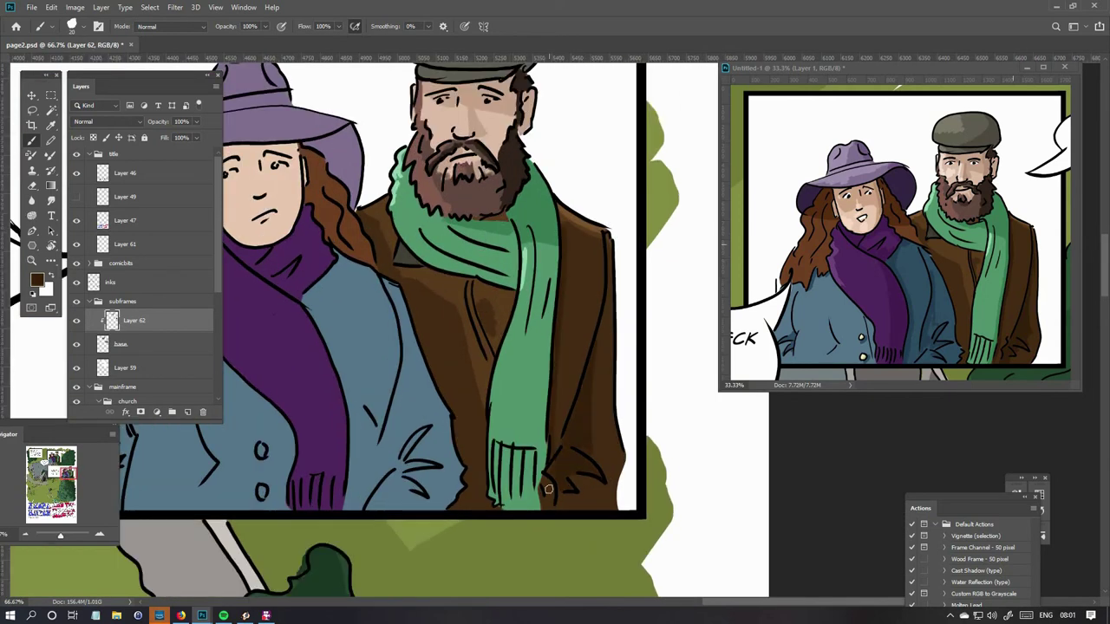
# Darken the far edge of the man's hanging scarf in green, and shade and highlight his cap in grey-green tones.
pyautogui.moveTo(555, 249); pyautogui.dragTo(536, 519)
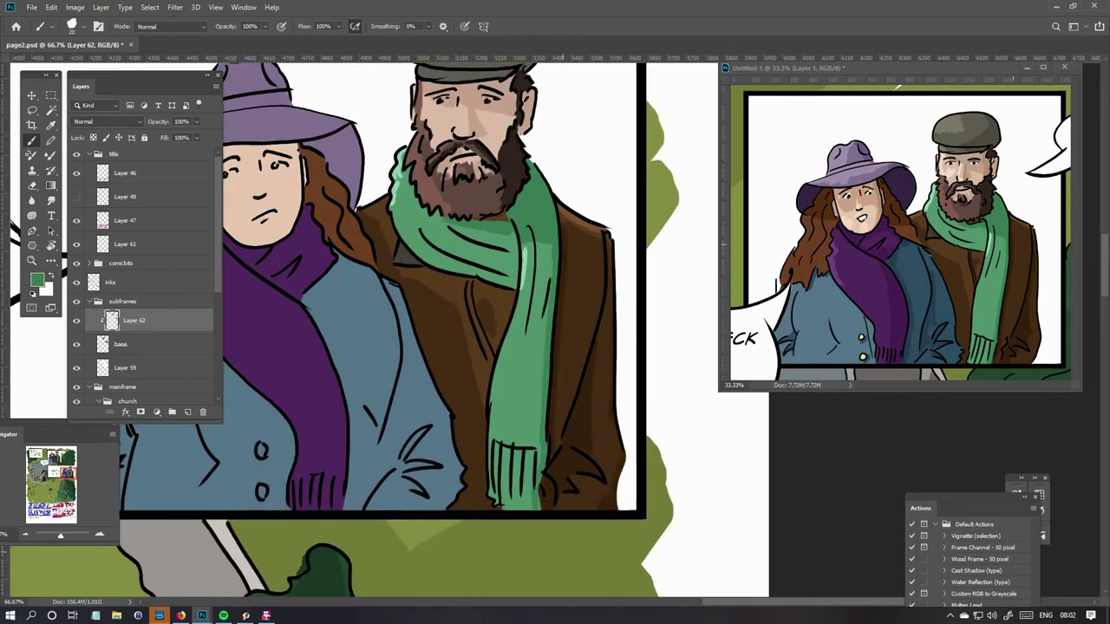
pyautogui.scroll(3, 499, 254)
pyautogui.moveTo(498, 254)
pyautogui.mouseDown()
pyautogui.moveTo(507, 204)
pyautogui.moveTo(524, 220)
pyautogui.mouseUp()
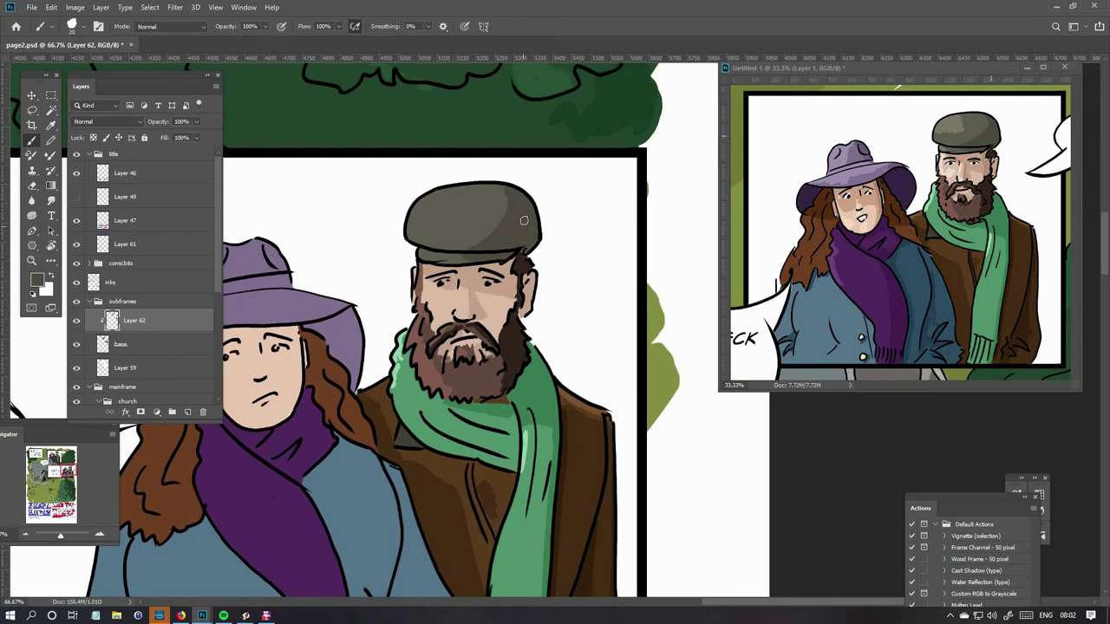
pyautogui.moveTo(425, 196); pyautogui.dragTo(439, 192)
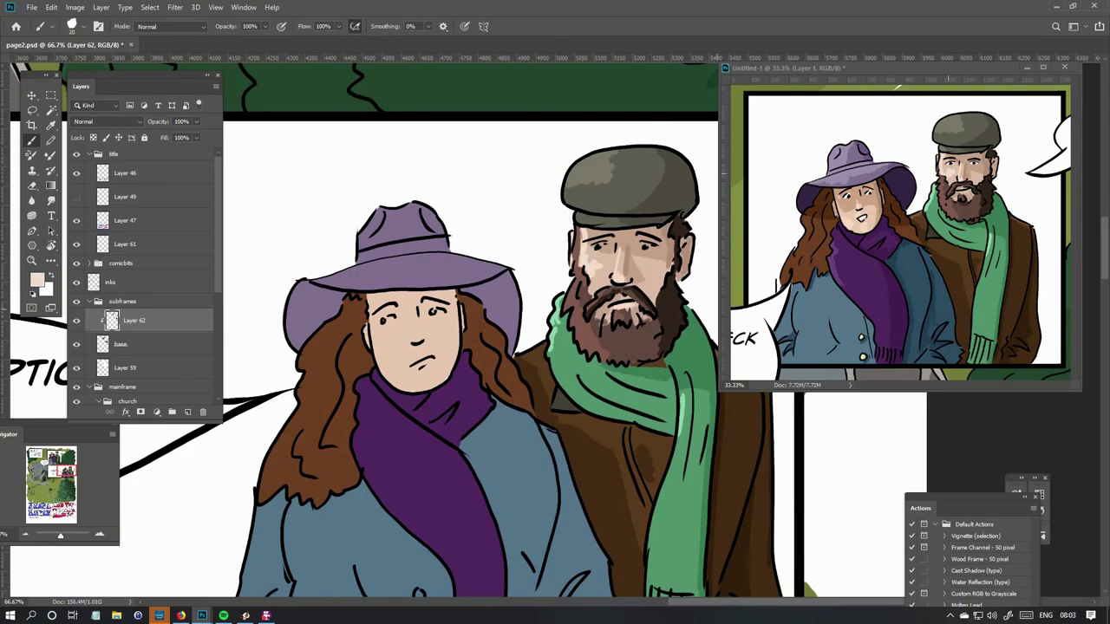
# Fill the underside of the woman's hat brim with dark purple on both sides of her head.
pyautogui.hotkey('ctrl', '-')
pyautogui.hotkey('ctrl', '-')
pyautogui.hotkey('ctrl', '-')
pyautogui.hotkey('ctrl', '-')
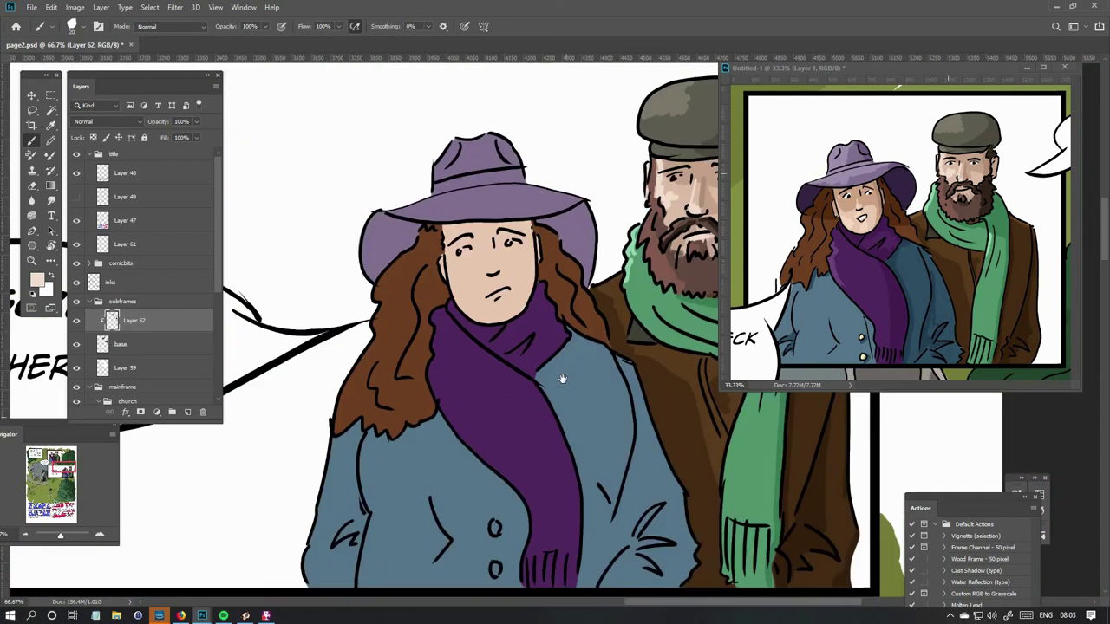
pyautogui.press('x')
pyautogui.hotkey('ctrl', '+')
pyautogui.hotkey('ctrl', '+')
pyautogui.hotkey('ctrl', '+')
pyautogui.hotkey('ctrl', '+')
pyautogui.press('x')
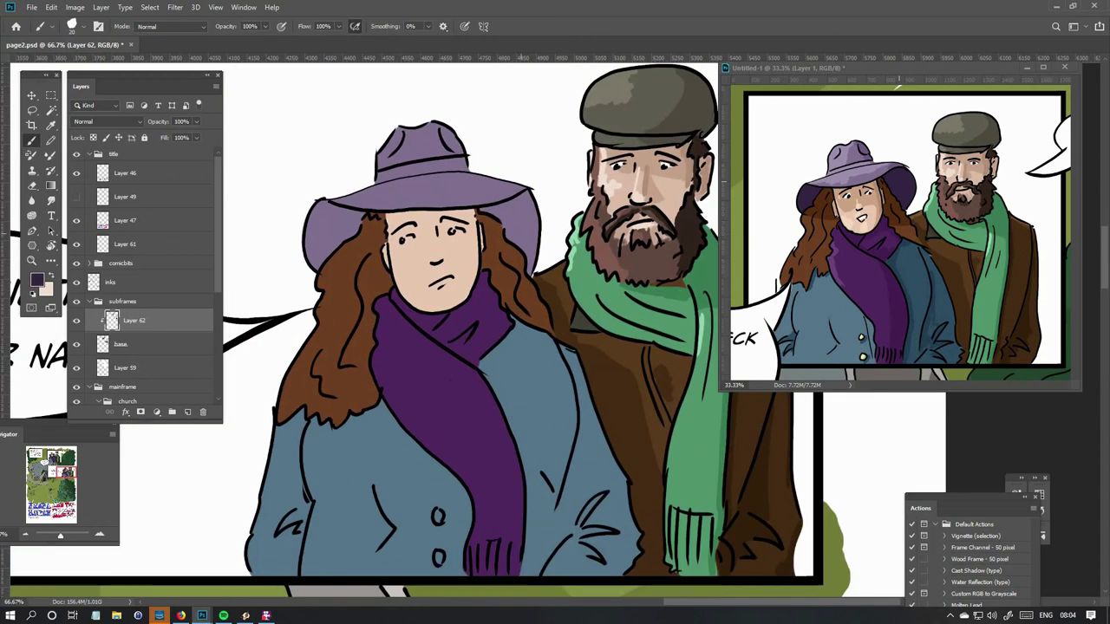
pyautogui.moveTo(508, 230)
pyautogui.mouseDown()
pyautogui.moveTo(530, 260)
pyautogui.moveTo(525, 203)
pyautogui.mouseUp()
pyautogui.moveTo(325, 203)
pyautogui.mouseDown()
pyautogui.moveTo(347, 251)
pyautogui.moveTo(312, 221)
pyautogui.moveTo(325, 260)
pyautogui.mouseUp()
# Sample a pale purple and add highlights across the crown and upper brim of the woman's hat.
pyautogui.keyDown('alt'); pyautogui.click(399, 135); pyautogui.keyUp('alt')
pyautogui.moveTo(382, 130)
pyautogui.mouseDown()
pyautogui.moveTo(407, 169)
pyautogui.moveTo(433, 178)
pyautogui.mouseUp()
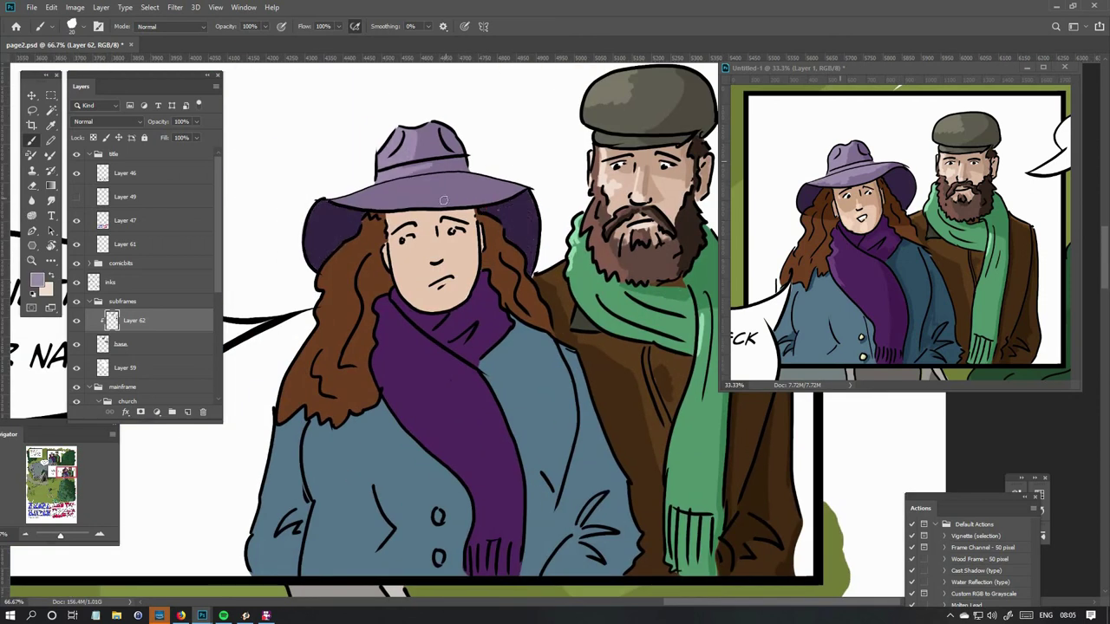
pyautogui.moveTo(347, 186); pyautogui.dragTo(485, 177)
pyautogui.moveTo(456, 143); pyautogui.dragTo(503, 199)
# Shade the woman's hair beneath the hat in dark brown and add darker and lighter purple to her scarf.
pyautogui.moveTo(326, 289)
pyautogui.mouseDown()
pyautogui.moveTo(356, 282)
pyautogui.moveTo(338, 251)
pyautogui.moveTo(373, 221)
pyautogui.mouseUp()
pyautogui.moveTo(496, 225); pyautogui.dragTo(528, 293)
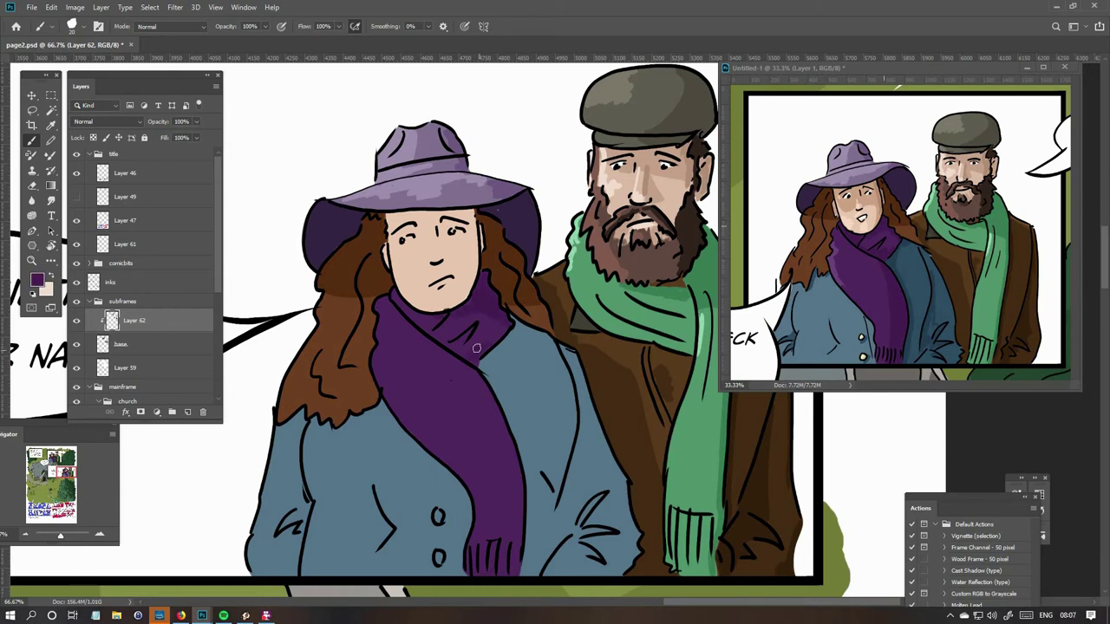
pyautogui.scroll(-4, 476, 348)
pyautogui.moveTo(333, 178); pyautogui.dragTo(331, 258)
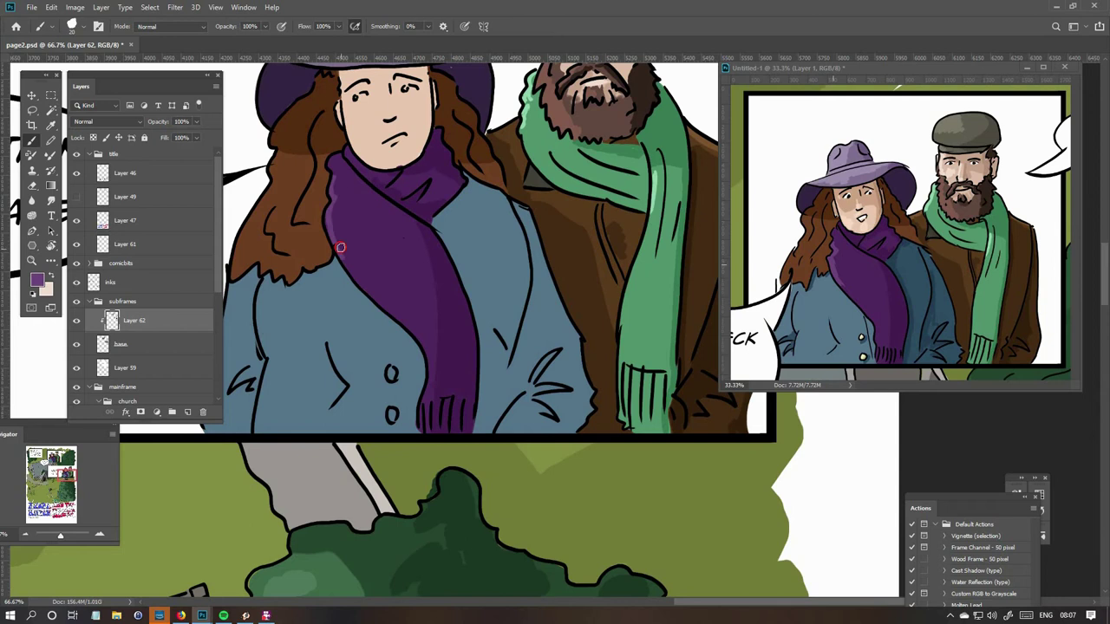
pyautogui.moveTo(337, 201); pyautogui.dragTo(361, 295)
# Sample dark blue from the reference to shade the far side of the woman's coat, and paint her coat buttons pale cream.
pyautogui.keyDown('alt'); pyautogui.click(915, 258); pyautogui.keyUp('alt')
pyautogui.moveTo(381, 149)
pyautogui.mouseDown()
pyautogui.moveTo(422, 203)
pyautogui.moveTo(430, 406)
pyautogui.mouseUp()
pyautogui.moveTo(421, 158)
pyautogui.mouseDown()
pyautogui.moveTo(491, 237)
pyautogui.moveTo(529, 347)
pyautogui.mouseUp()
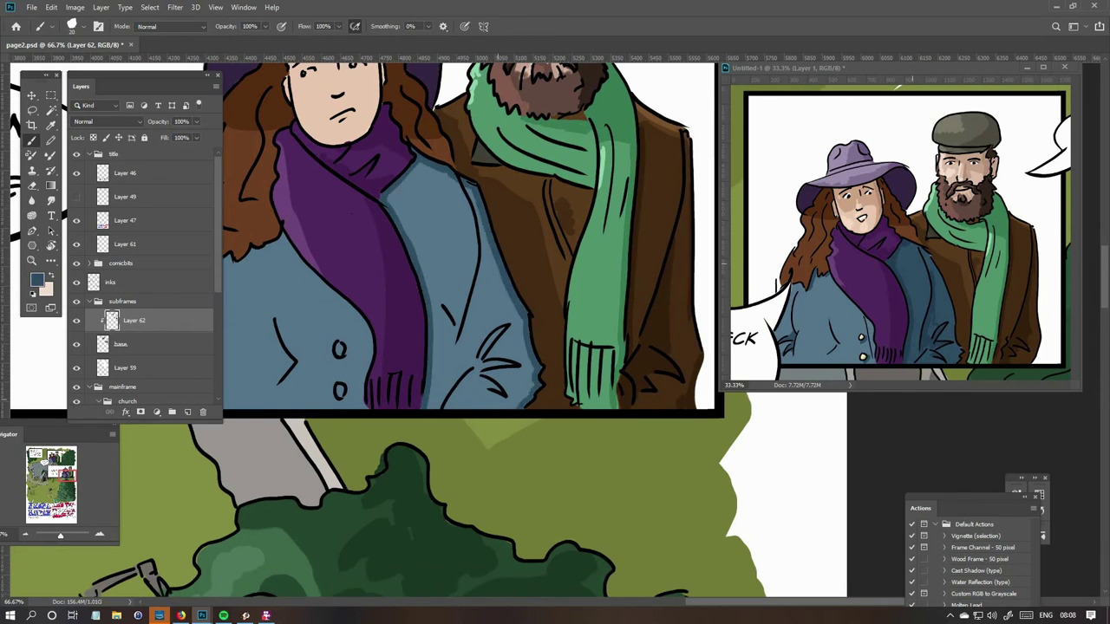
pyautogui.moveTo(390, 165)
pyautogui.mouseDown()
pyautogui.moveTo(400, 193)
pyautogui.moveTo(492, 271)
pyautogui.moveTo(438, 405)
pyautogui.moveTo(513, 393)
pyautogui.moveTo(425, 204)
pyautogui.moveTo(451, 209)
pyautogui.mouseUp()
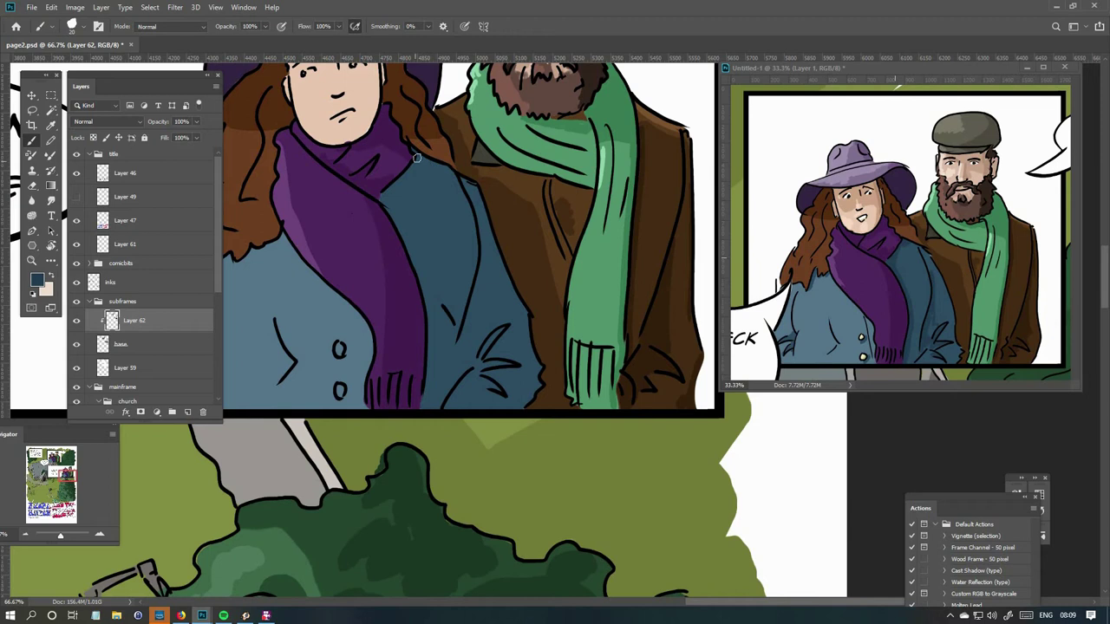
pyautogui.moveTo(382, 200)
pyautogui.mouseDown()
pyautogui.moveTo(426, 394)
pyautogui.moveTo(436, 323)
pyautogui.moveTo(458, 344)
pyautogui.mouseUp()
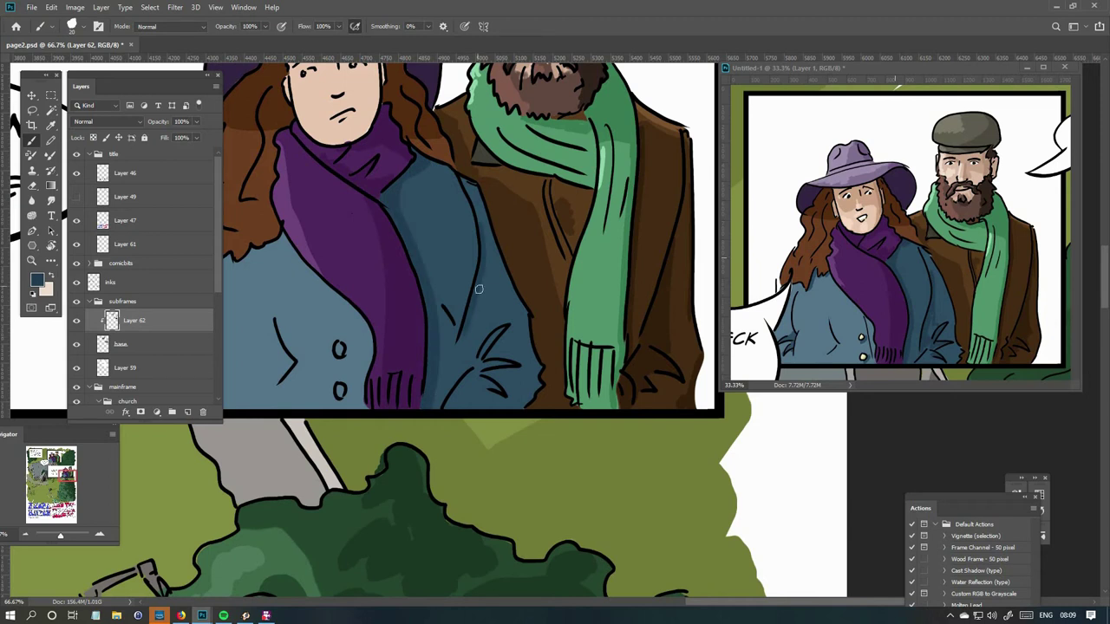
pyautogui.moveTo(478, 289); pyautogui.dragTo(483, 367)
pyautogui.moveTo(529, 395)
pyautogui.mouseDown()
pyautogui.moveTo(494, 239)
pyautogui.moveTo(260, 173)
pyautogui.moveTo(349, 283)
pyautogui.mouseUp()
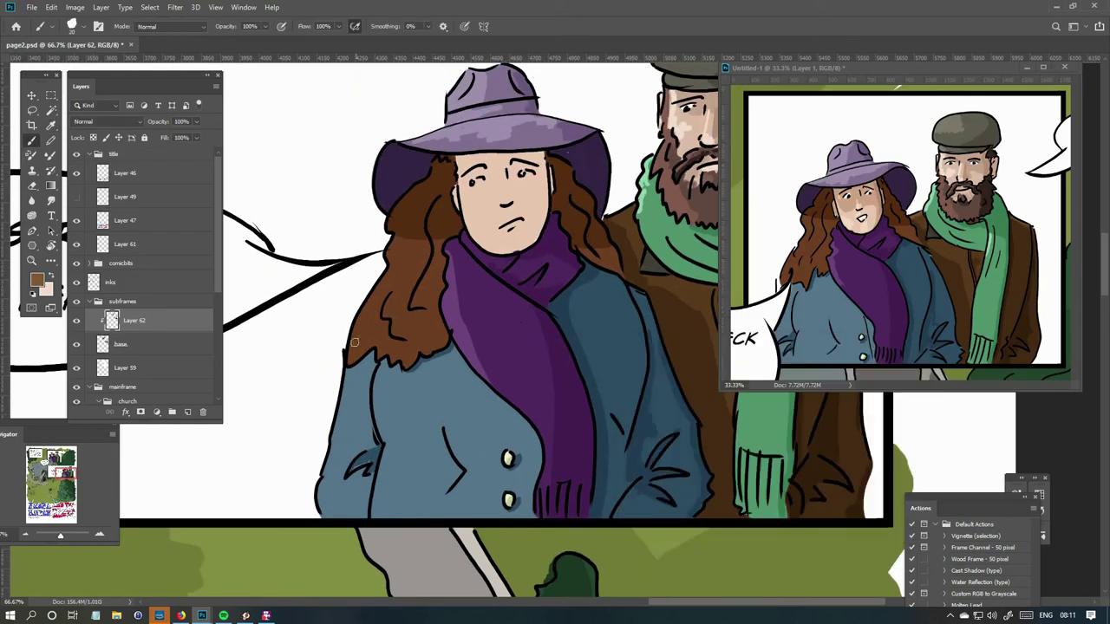
# Add lighter brown to the woman's hair and shade her upper face with a darker skin tone and pale highlights.
pyautogui.keyDown('alt'); pyautogui.click(390, 286); pyautogui.keyUp('alt')
pyautogui.moveTo(386, 330); pyautogui.dragTo(416, 295)
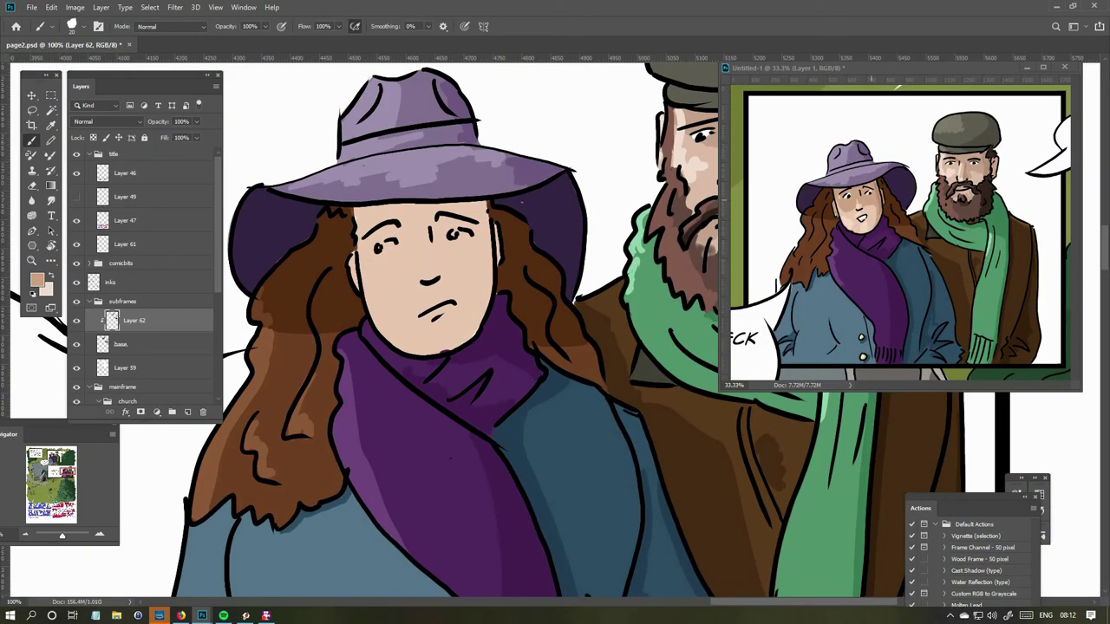
pyautogui.moveTo(355, 209)
pyautogui.mouseDown()
pyautogui.moveTo(438, 260)
pyautogui.moveTo(494, 221)
pyautogui.moveTo(394, 212)
pyautogui.moveTo(463, 214)
pyautogui.moveTo(403, 267)
pyautogui.mouseUp()
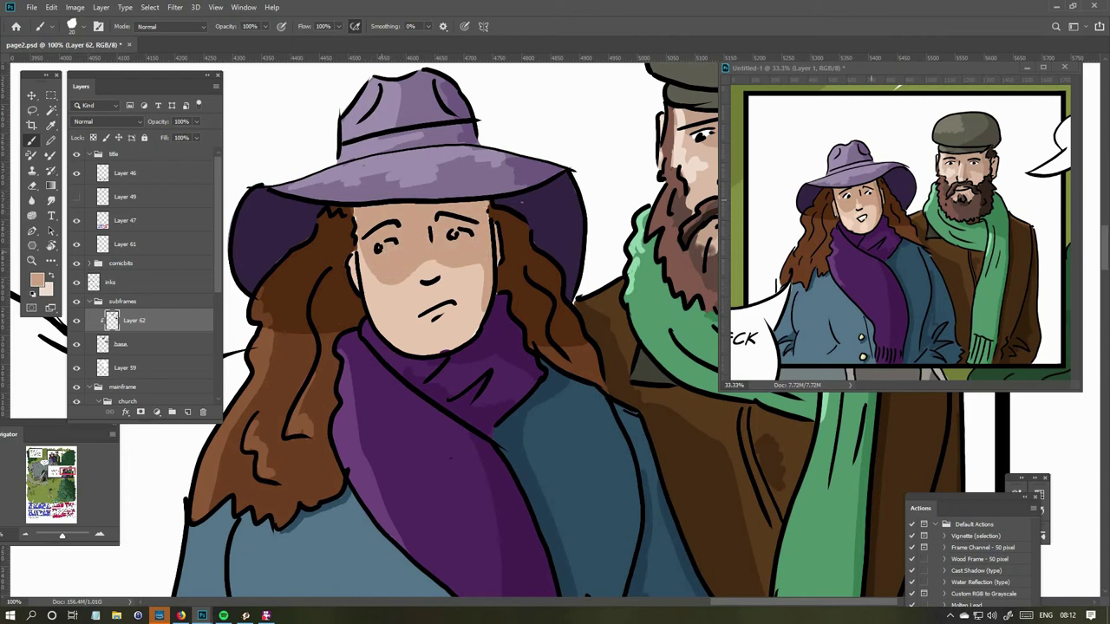
pyautogui.moveTo(438, 312); pyautogui.dragTo(488, 262)
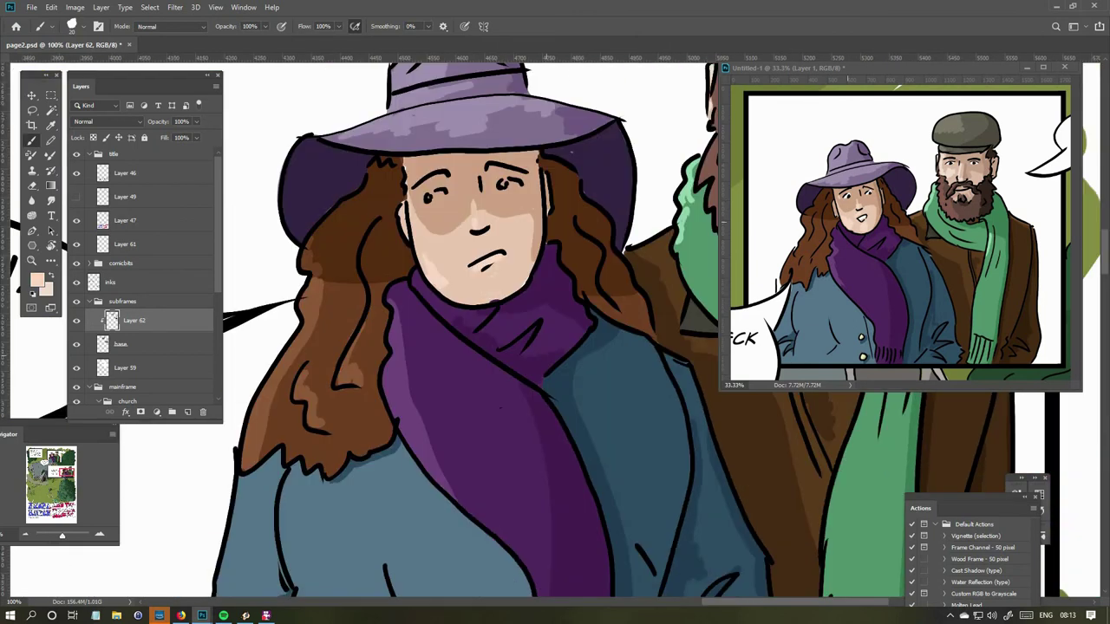
# Paint the whites of the woman's eyes and remove the inked pupil of her far eye from the inks layer.
pyautogui.press('d')
pyautogui.scroll(-3, 495, 229)
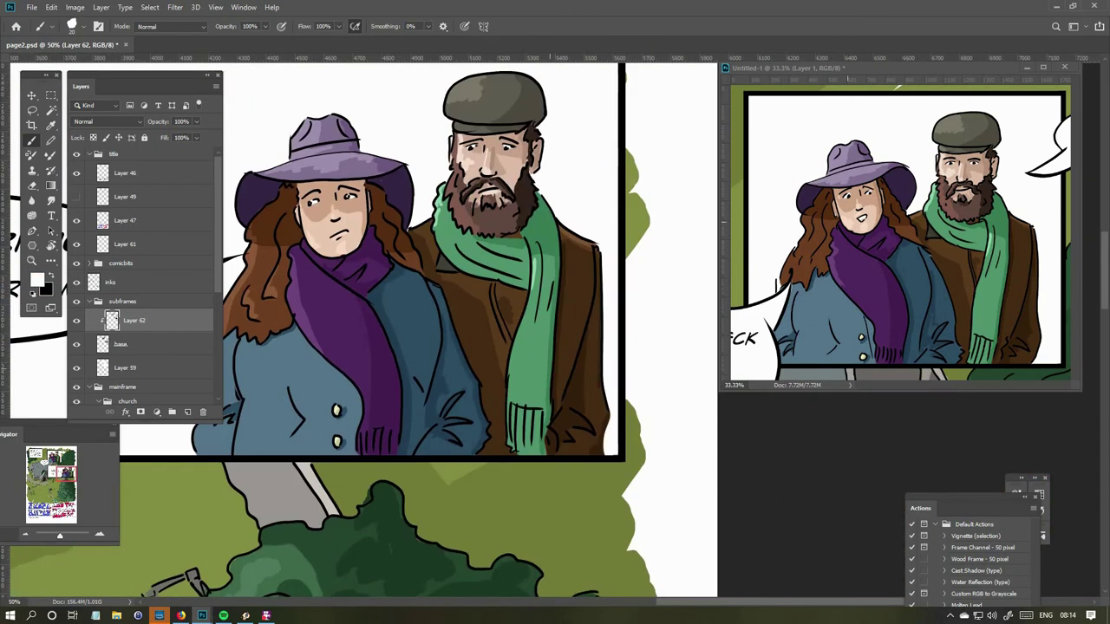
pyautogui.scroll(3, 431, 253)
pyautogui.press('l')
pyautogui.press('v')
pyautogui.keyDown('ctrl'); pyautogui.click(431, 253); pyautogui.keyUp('ctrl')
pyautogui.hotkey('ctrl', '-')
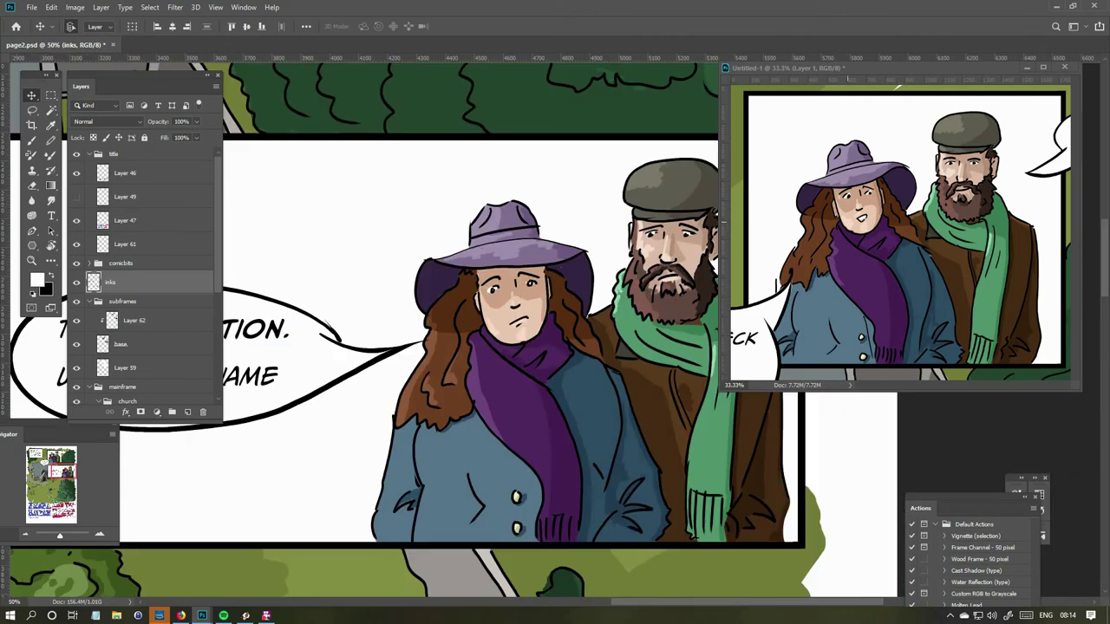
pyautogui.hotkey('ctrl', '+')
pyautogui.hotkey('ctrl', '+')
pyautogui.hotkey('ctrl', '+')
pyautogui.hotkey('ctrl', '-')
pyautogui.press('Return')
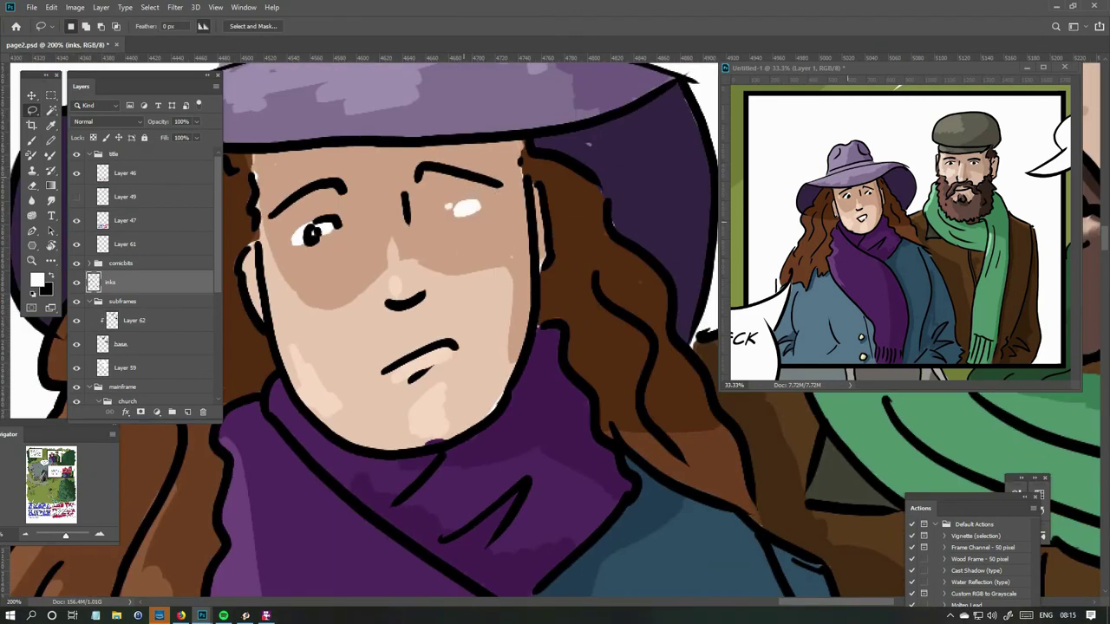
# Redraw the woman's far eye in black on the inks layer with the colour layers hidden, and restore them with Layer 62 selected.
pyautogui.click(76, 320)
pyautogui.press('b')
pyautogui.hotkey('ctrl', '-')
pyautogui.hotkey('ctrl', '-')
pyautogui.hotkey('ctrl', '-')
pyautogui.hotkey('ctrl', '-')
pyautogui.hotkey('ctrl', '+')
pyautogui.hotkey('ctrl', '+')
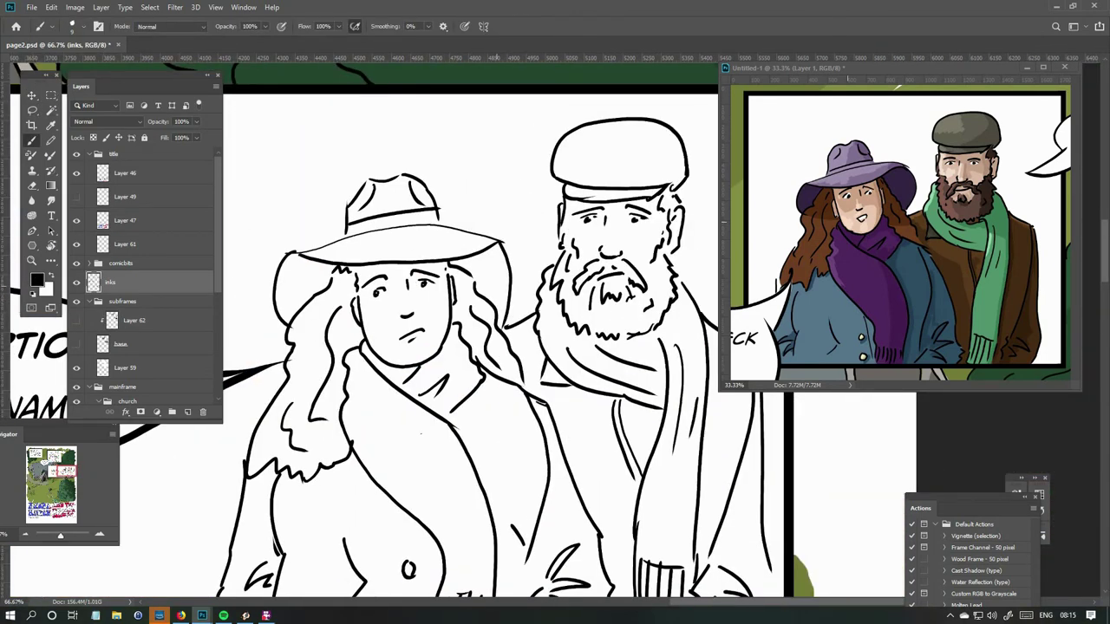
pyautogui.click(77, 320)
pyautogui.click(139, 320)
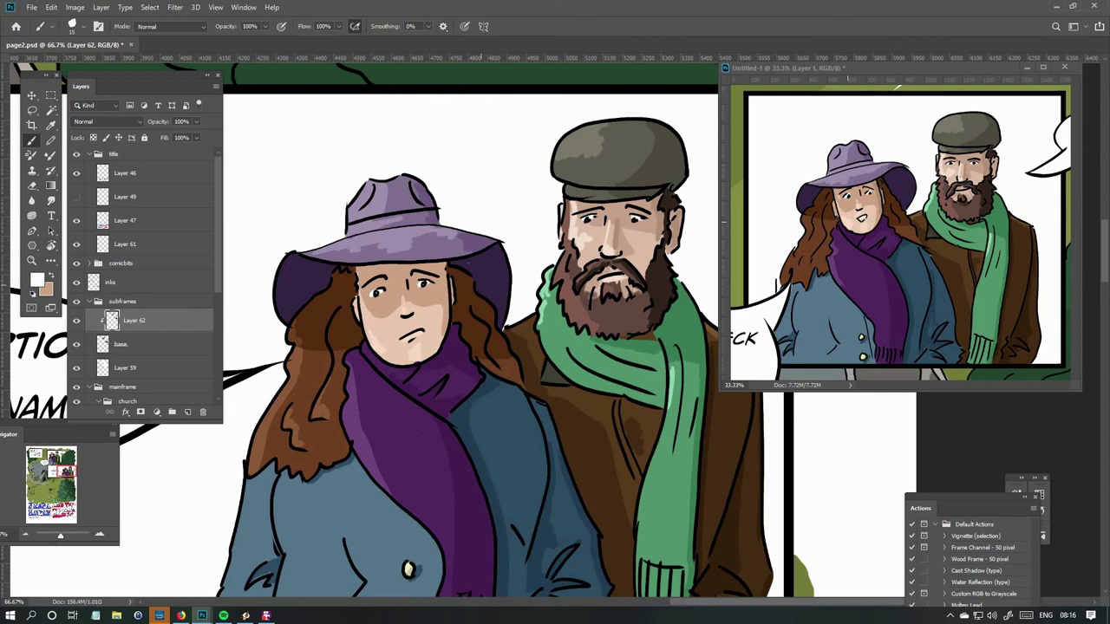
# Create a new layer above the inks and reselect the inks layer.
pyautogui.click(188, 412)
pyautogui.hotkey('ctrl', '-')
pyautogui.hotkey('ctrl', '-')
pyautogui.hotkey('ctrl', '-')
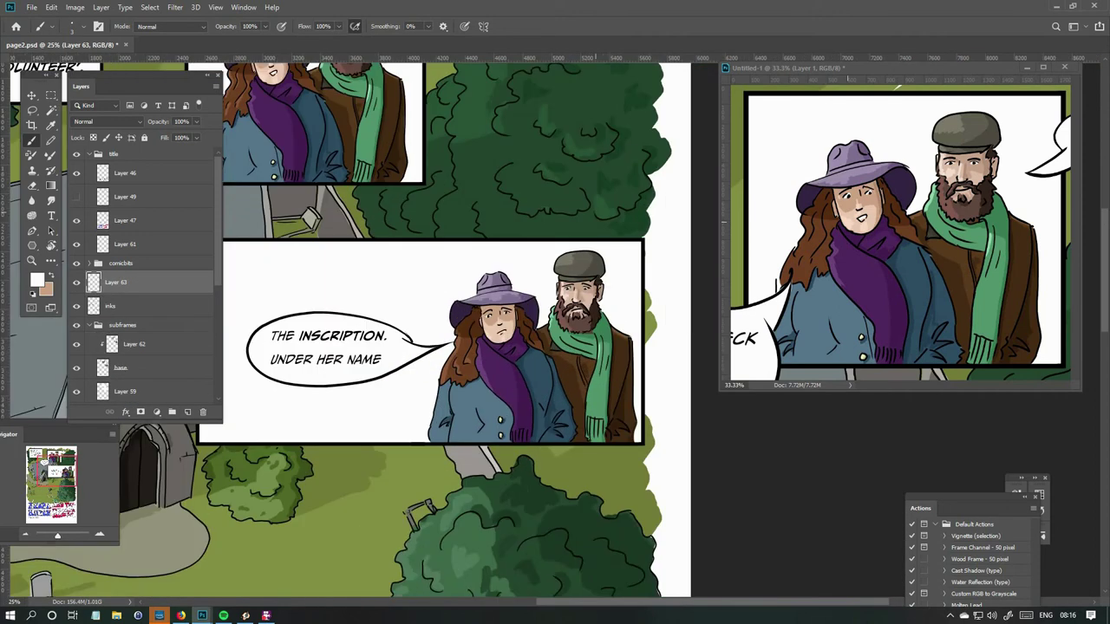
pyautogui.hotkey('ctrl', '-')
pyautogui.hotkey('ctrl', '-')
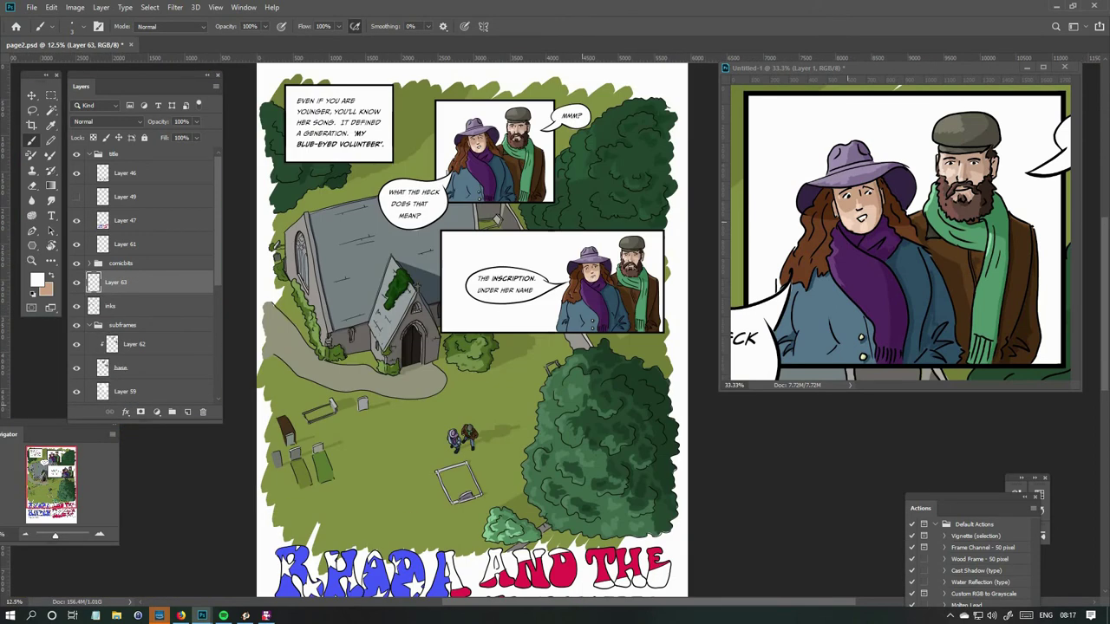
pyautogui.scroll(3, 473, 329)
pyautogui.click(110, 306)
pyautogui.scroll(3, 472, 329)
pyautogui.scroll(-6, 473, 329)
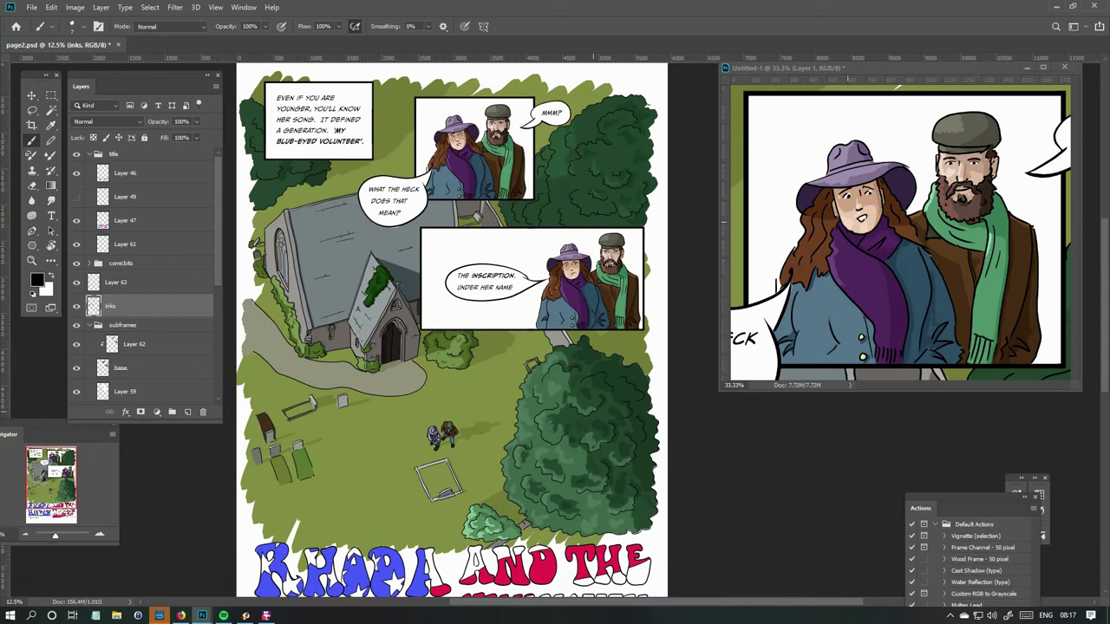
# Open page1 from the finished_flats folder as a floating colour reference and rename the new layer on page2 as coloured inks.
pyautogui.hotkey('ctrl', 'Tab')
pyautogui.scroll(3, 473, 330)
pyautogui.hotkey('ctrl', 'o')
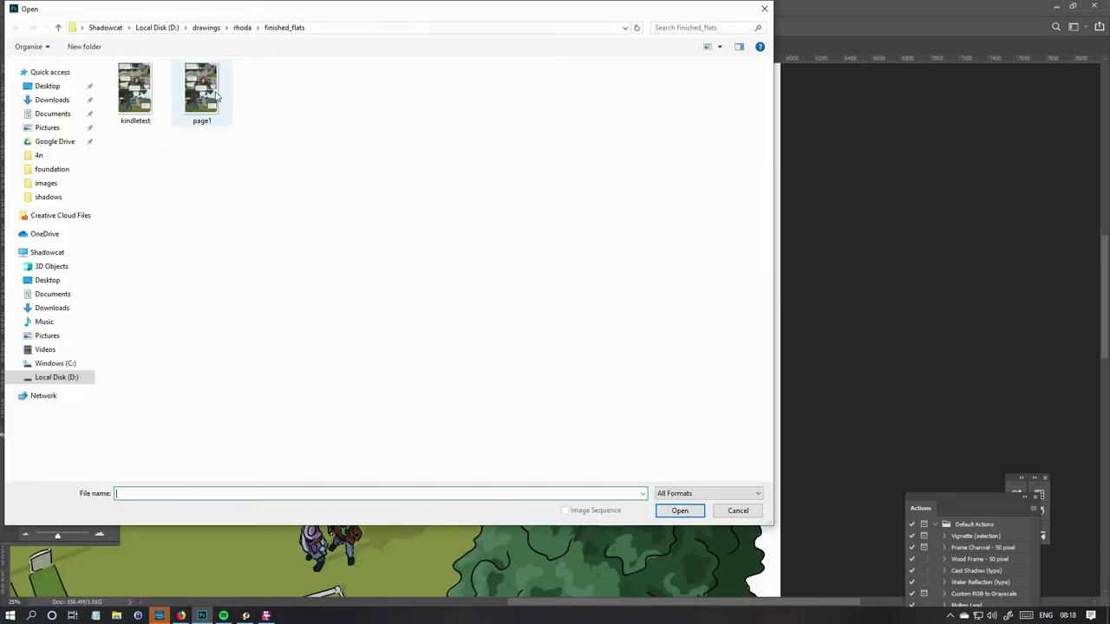
pyautogui.doubleClick(217, 97)
pyautogui.hotkey('ctrl', 'Tab')
pyautogui.scroll(3, 297, 371)
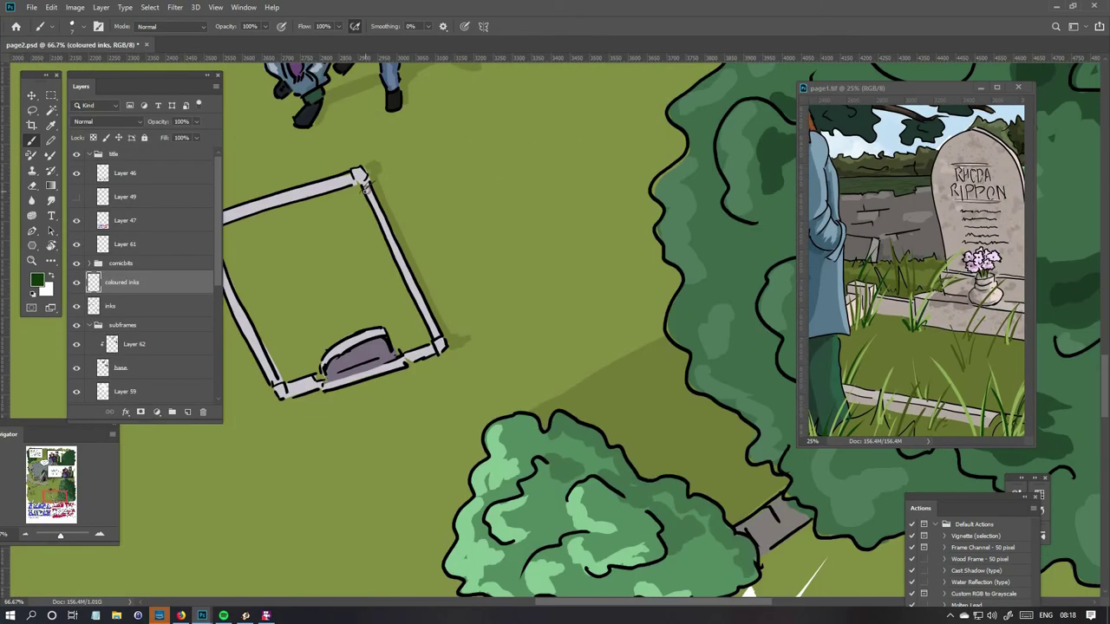
# Draw dark and light green grass tufts inside and around the kerbed grave below the couple on the coloured inks layer.
pyautogui.scroll(-5, 373, 281)
pyautogui.scroll(5, 416, 279)
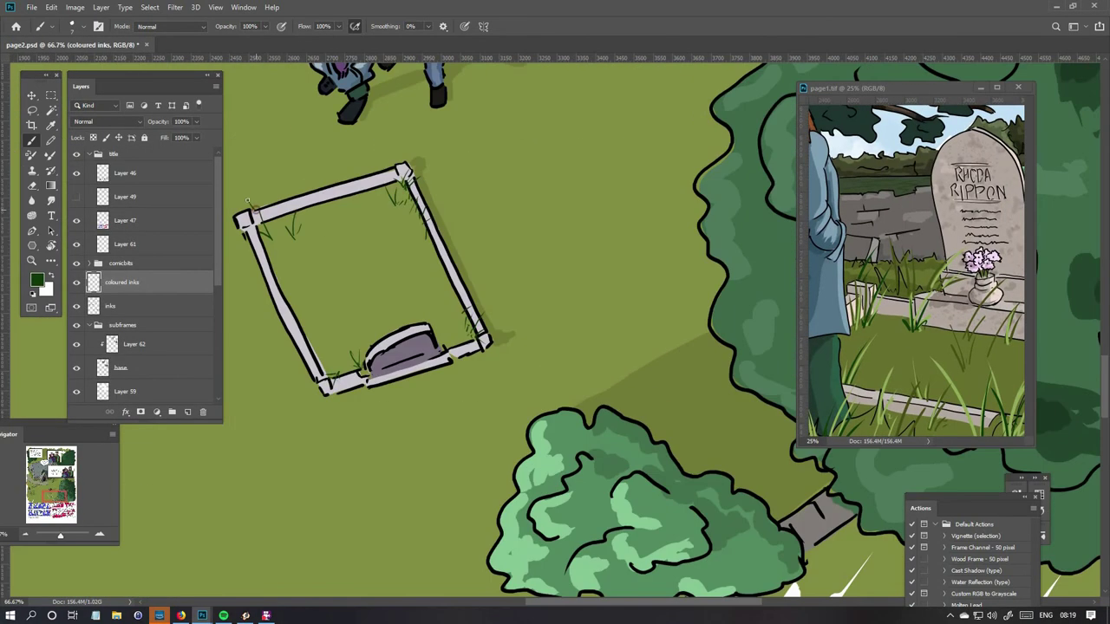
pyautogui.press('x')
pyautogui.keyDown('alt'); pyautogui.click(326, 283); pyautogui.keyUp('alt')
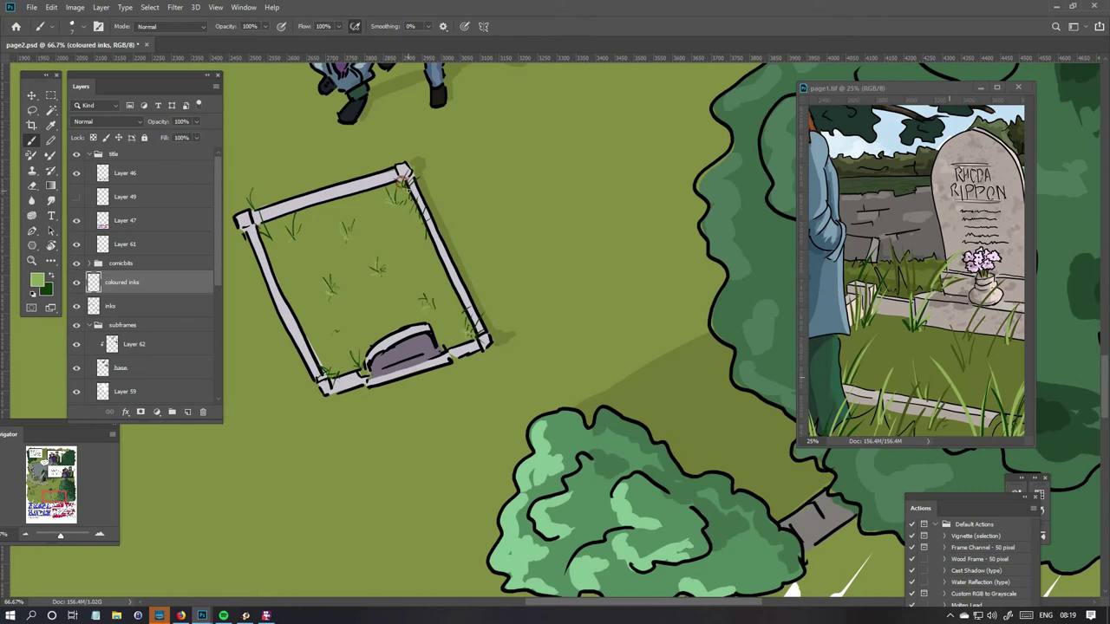
pyautogui.moveTo(315, 393); pyautogui.dragTo(309, 409)
pyautogui.moveTo(451, 373); pyautogui.dragTo(457, 367)
# Draw grass tufts in both greens around the narrow kerbed grave and the single headstone near the church path.
pyautogui.press('x')
pyautogui.scroll(-1, 417, 277)
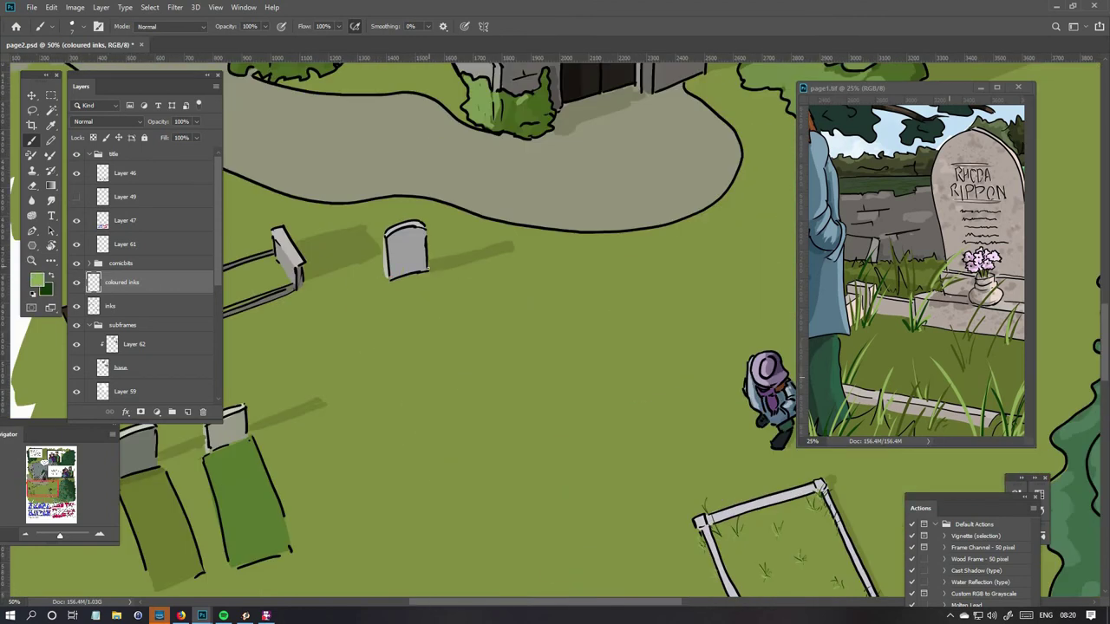
pyautogui.press('x')
pyautogui.moveTo(276, 286); pyautogui.dragTo(354, 295)
pyautogui.press('x')
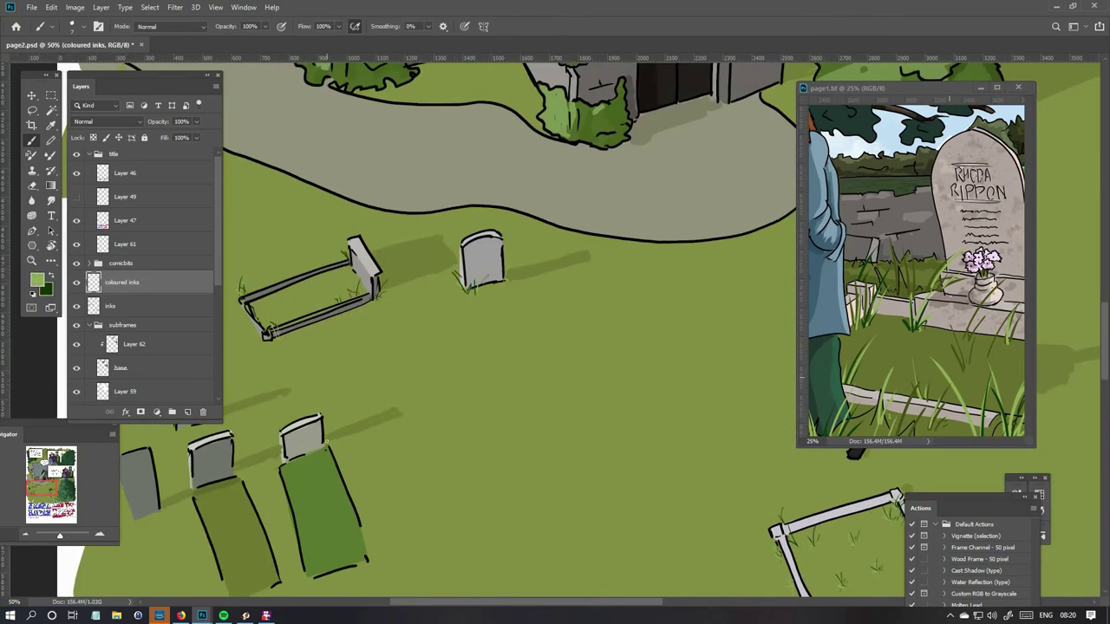
# Add grass tufts at the base of the paired headstones and across their green grave plots.
pyautogui.scroll(-3, 338, 435)
pyautogui.moveTo(295, 423); pyautogui.dragTo(305, 411)
pyautogui.moveTo(345, 444); pyautogui.dragTo(354, 427)
pyautogui.moveTo(296, 455); pyautogui.dragTo(307, 434)
pyautogui.moveTo(323, 465)
pyautogui.mouseDown()
pyautogui.moveTo(336, 450)
pyautogui.moveTo(366, 452)
pyautogui.mouseUp()
pyautogui.moveTo(327, 476); pyautogui.dragTo(383, 457)
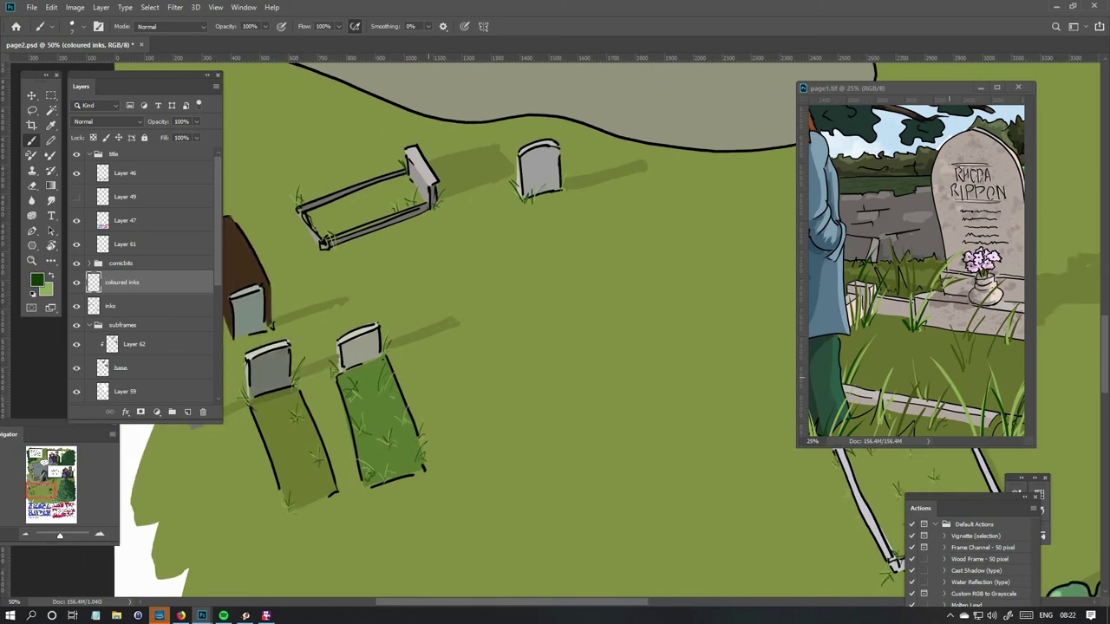
pyautogui.scroll(-3, 458, 400)
pyautogui.scroll(2, 519, 374)
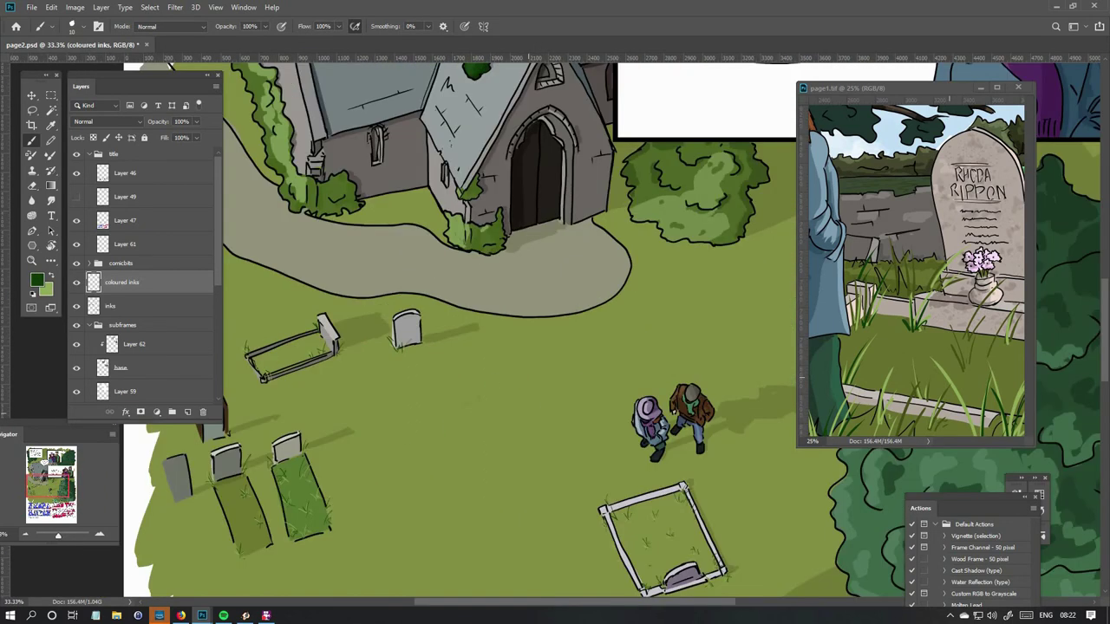
# Draw light and dark green grass tufts around the church porch, its wall window and the rounded end of the path.
pyautogui.scroll(-2, 518, 374)
pyautogui.scroll(2, 519, 375)
pyautogui.moveTo(579, 224)
pyautogui.mouseDown()
pyautogui.moveTo(574, 208)
pyautogui.moveTo(611, 211)
pyautogui.mouseUp()
pyautogui.moveTo(555, 98); pyautogui.dragTo(559, 85)
pyautogui.moveTo(378, 164); pyautogui.dragTo(325, 241)
pyautogui.press('x')
pyautogui.moveTo(578, 358); pyautogui.dragTo(652, 404)
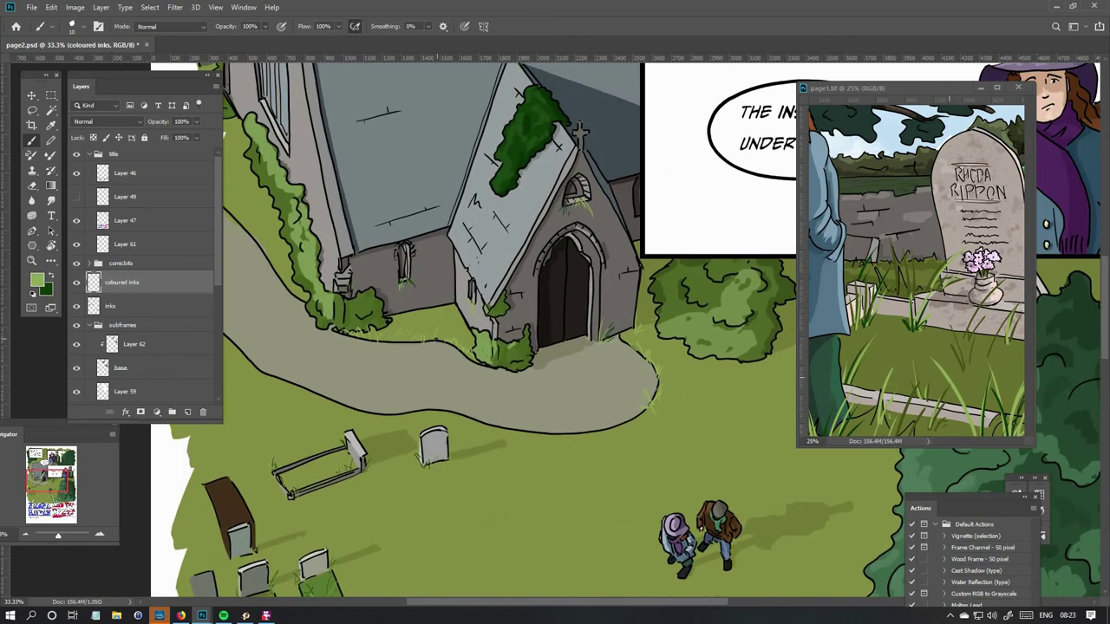
# Add grass tufts along the church path's edges and at the base of the small bush beside the large tree.
pyautogui.moveTo(535, 430); pyautogui.dragTo(734, 482)
pyautogui.moveTo(423, 399); pyautogui.dragTo(413, 365)
pyautogui.moveTo(482, 444)
pyautogui.mouseDown()
pyautogui.moveTo(449, 284)
pyautogui.moveTo(521, 422)
pyautogui.moveTo(491, 449)
pyautogui.mouseUp()
pyautogui.press('h')
pyautogui.press('h')
pyautogui.press('h')
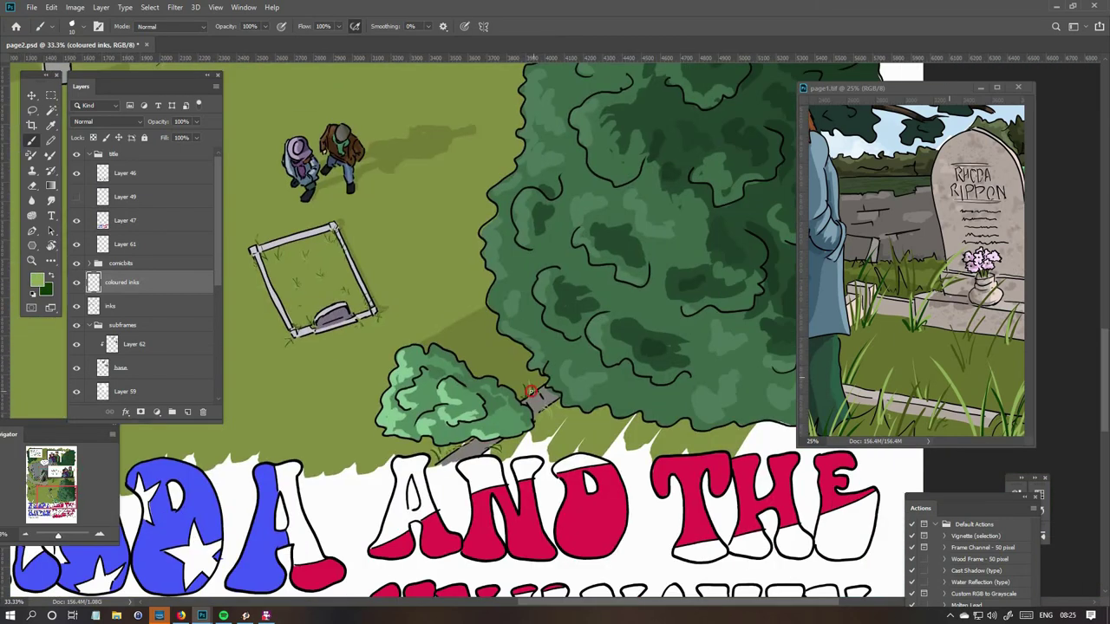
pyautogui.press('h')
pyautogui.moveTo(531, 392); pyautogui.dragTo(513, 364)
# Add tufts in both greens around the leaning headstone, the paired graves and the far edge of the church path.
pyautogui.press('x')
pyautogui.press('h')
pyautogui.moveTo(585, 418); pyautogui.dragTo(349, 298)
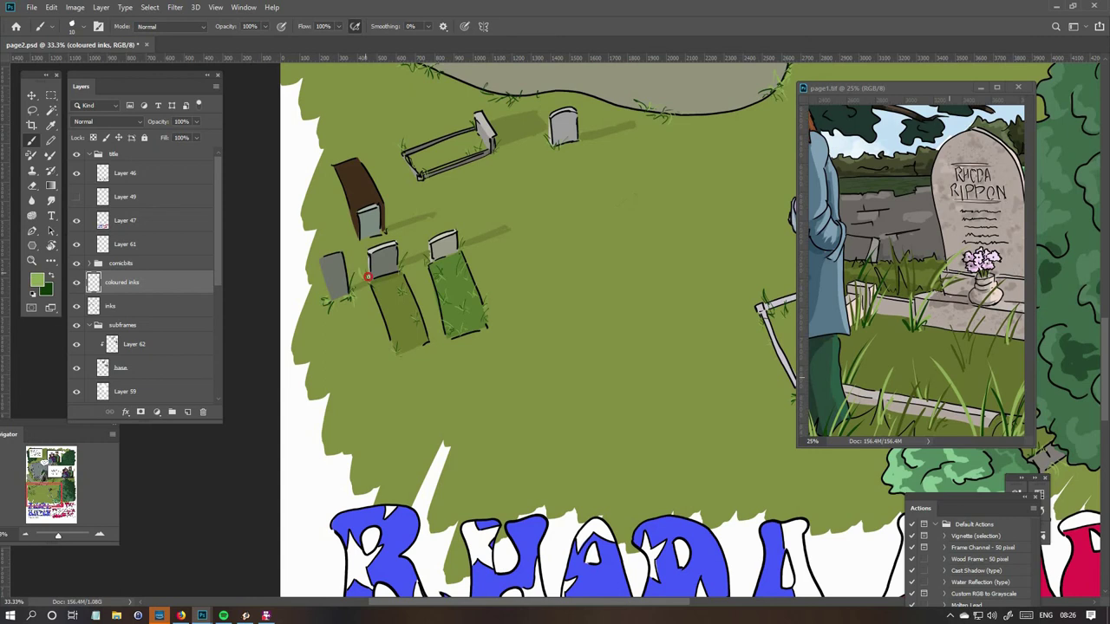
pyautogui.press('h')
pyautogui.moveTo(441, 274); pyautogui.dragTo(421, 240)
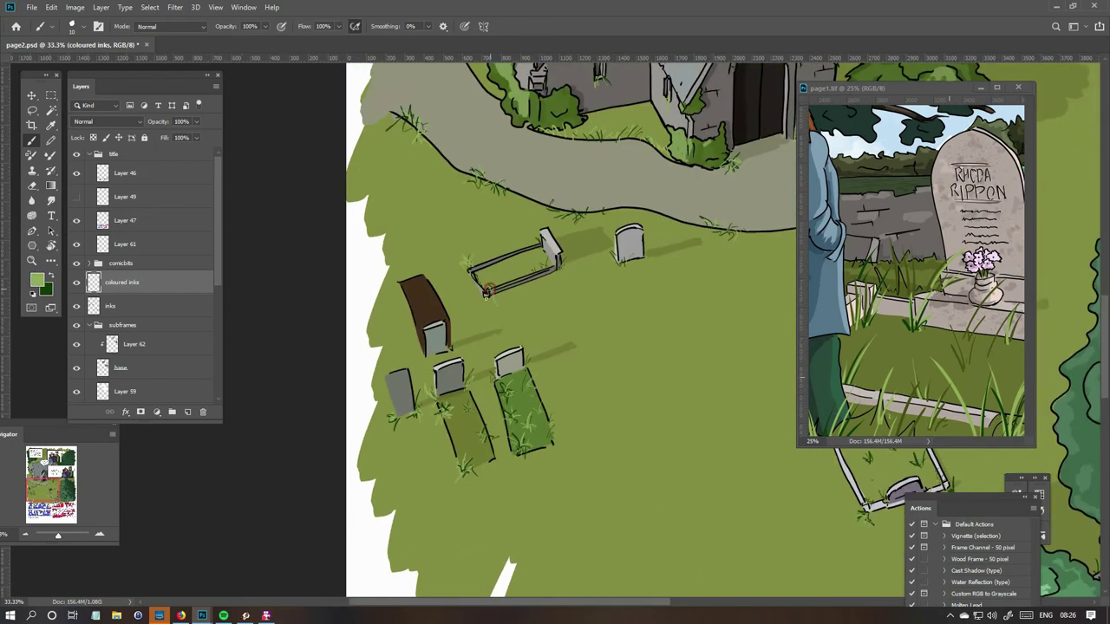
# Draw larger grass tufts in both greens on the open lawn between the paired graves and the couple.
pyautogui.press('h')
pyautogui.moveTo(445, 339); pyautogui.dragTo(496, 332)
pyautogui.click(487, 344)
pyautogui.click(570, 333)
pyautogui.click(652, 279)
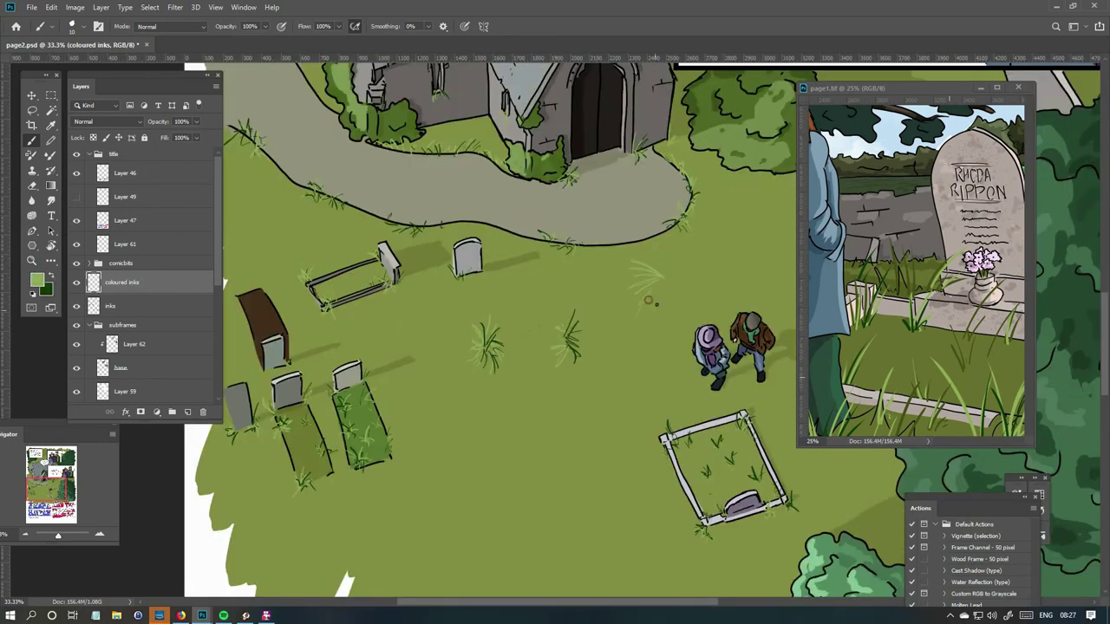
pyautogui.click(664, 296)
# Build a large clump of light and dark grass blades between the two lawn tufts and finish the star-shaped tuft near the couple.
pyautogui.press('h')
pyautogui.moveTo(664, 297); pyautogui.dragTo(552, 280)
pyautogui.press('x')
pyautogui.moveTo(382, 346); pyautogui.dragTo(364, 321)
pyautogui.moveTo(398, 347); pyautogui.dragTo(412, 308)
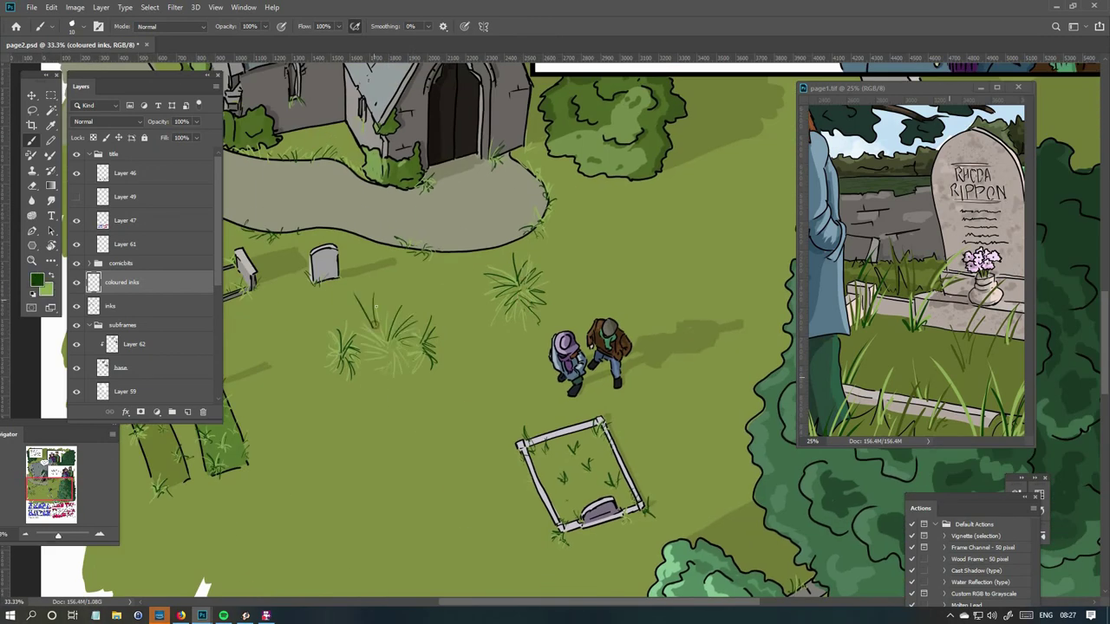
pyautogui.moveTo(399, 403); pyautogui.dragTo(392, 371)
pyautogui.moveTo(412, 314); pyautogui.dragTo(414, 297)
pyautogui.moveTo(429, 430); pyautogui.dragTo(425, 403)
pyautogui.moveTo(460, 443); pyautogui.dragTo(468, 365)
# Widen the large grass clump with blades in both greens and add tufts between the path end and the round shrub.
pyautogui.press('x')
pyautogui.moveTo(323, 397); pyautogui.dragTo(314, 368)
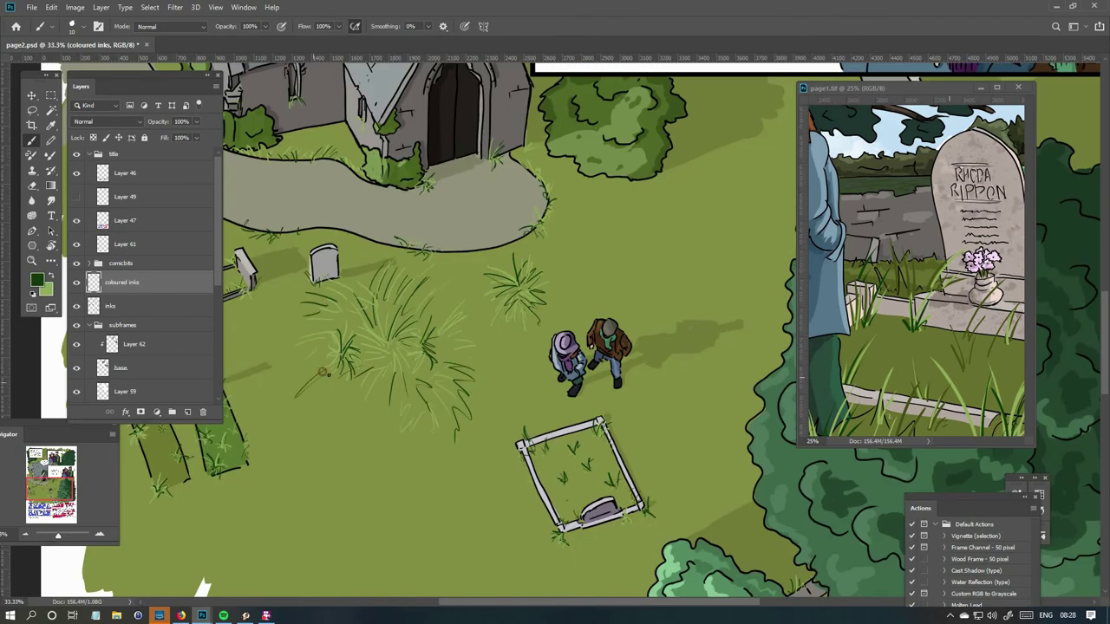
pyautogui.press('x')
pyautogui.moveTo(408, 364); pyautogui.dragTo(332, 431)
pyautogui.press('x')
pyautogui.moveTo(395, 397); pyautogui.dragTo(390, 364)
pyautogui.moveTo(483, 372); pyautogui.dragTo(390, 331)
pyautogui.press('x')
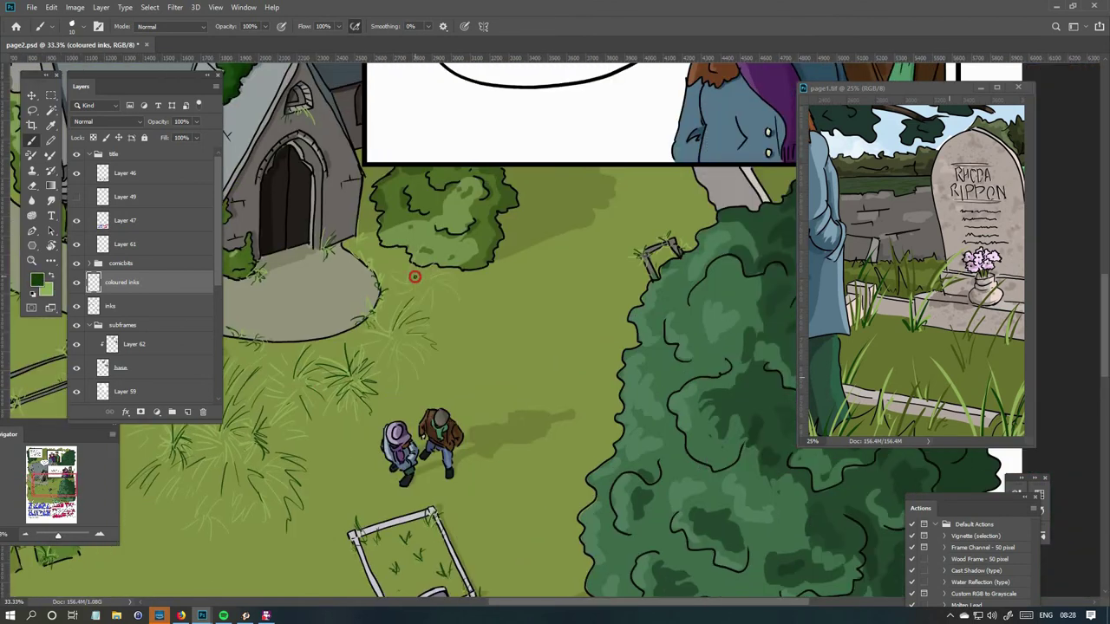
# Spread more grass clumps across the lawn around the narrow kerbed grave and below the large clump.
pyautogui.hotkey('ctrl', '-')
pyautogui.hotkey('ctrl', '-')
pyautogui.hotkey('ctrl', '-')
pyautogui.hotkey('ctrl', '+')
pyautogui.hotkey('ctrl', '+')
pyautogui.hotkey('ctrl', '+')
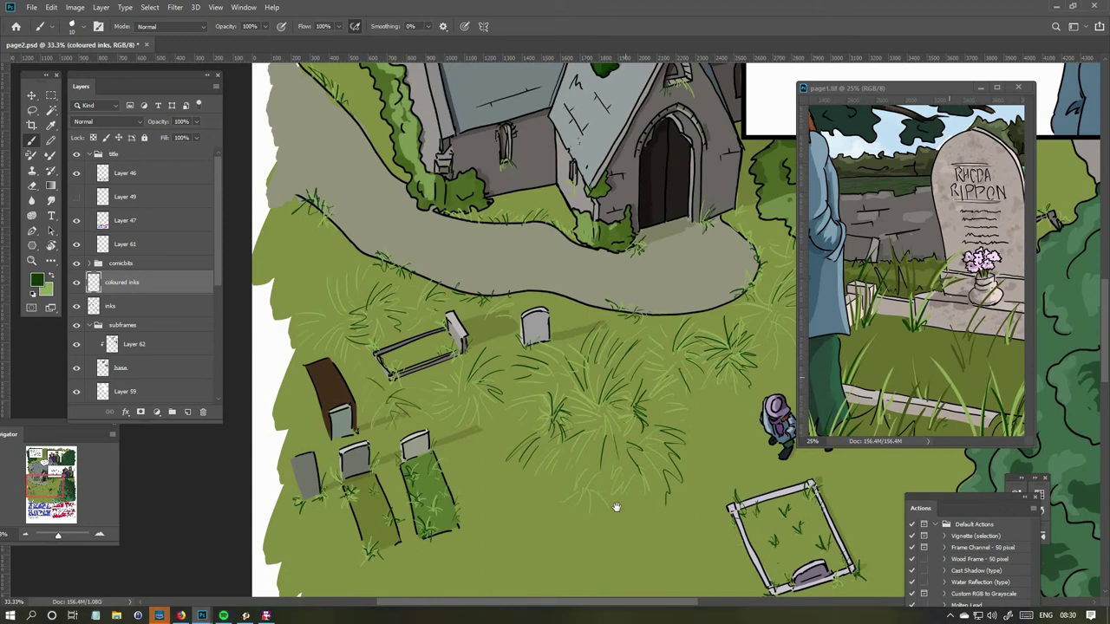
pyautogui.hscroll(5, 374, 420)
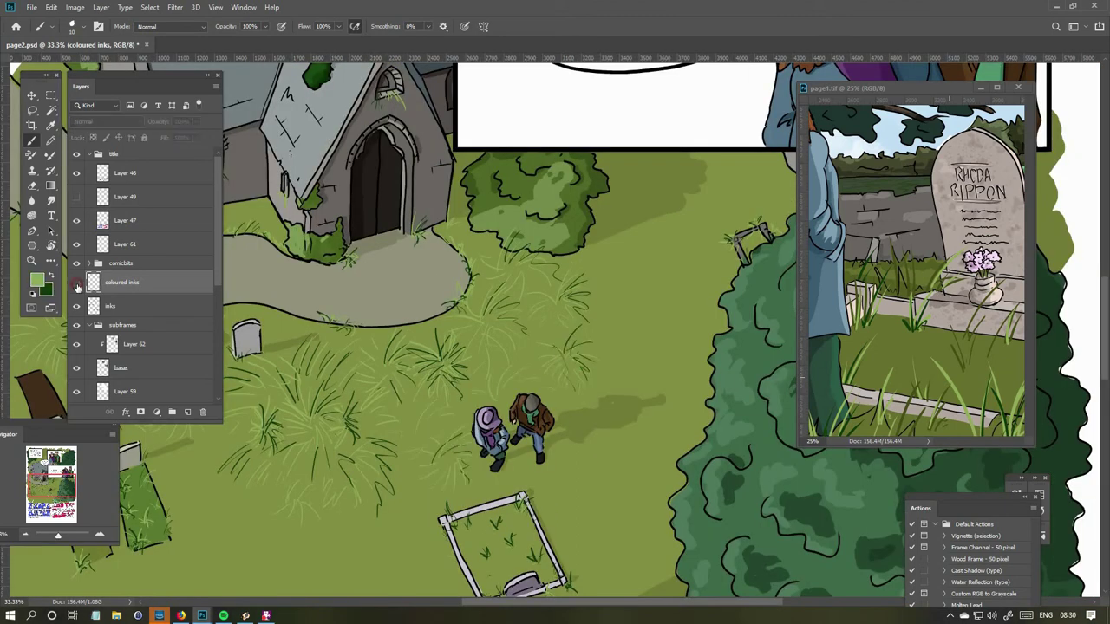
# Reduce the coloured inks layer's fill to 58% and add grass tufts on the lawn beside the couple and the large kerbed grave.
pyautogui.scroll(-2, 610, 396)
pyautogui.press('x')
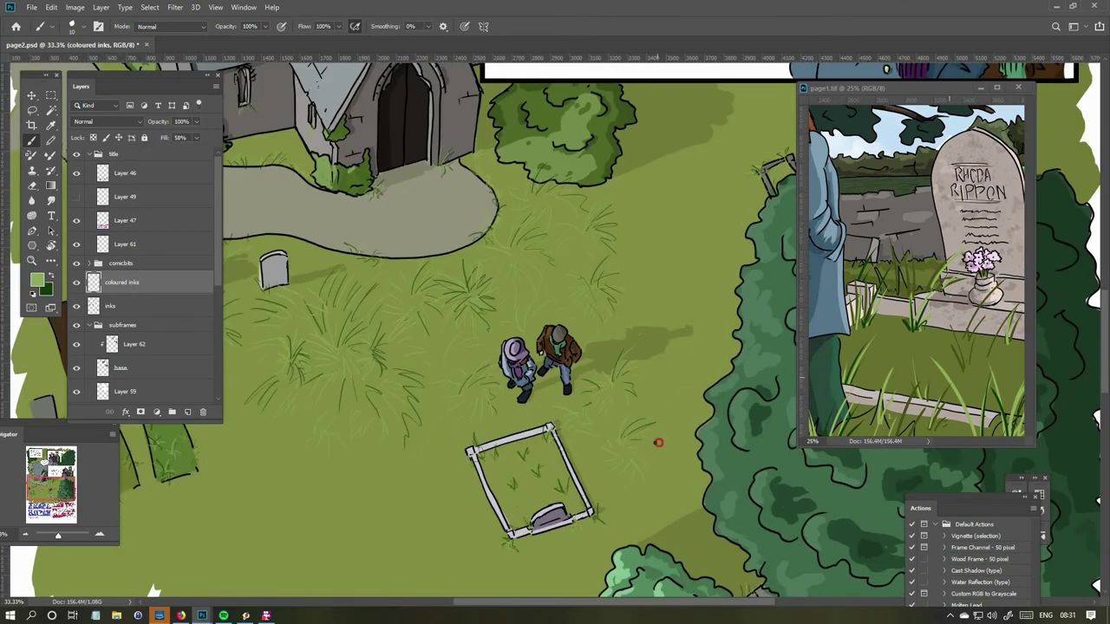
pyautogui.press('x')
pyautogui.scroll(4, 668, 475)
pyautogui.hscroll(4, 667, 475)
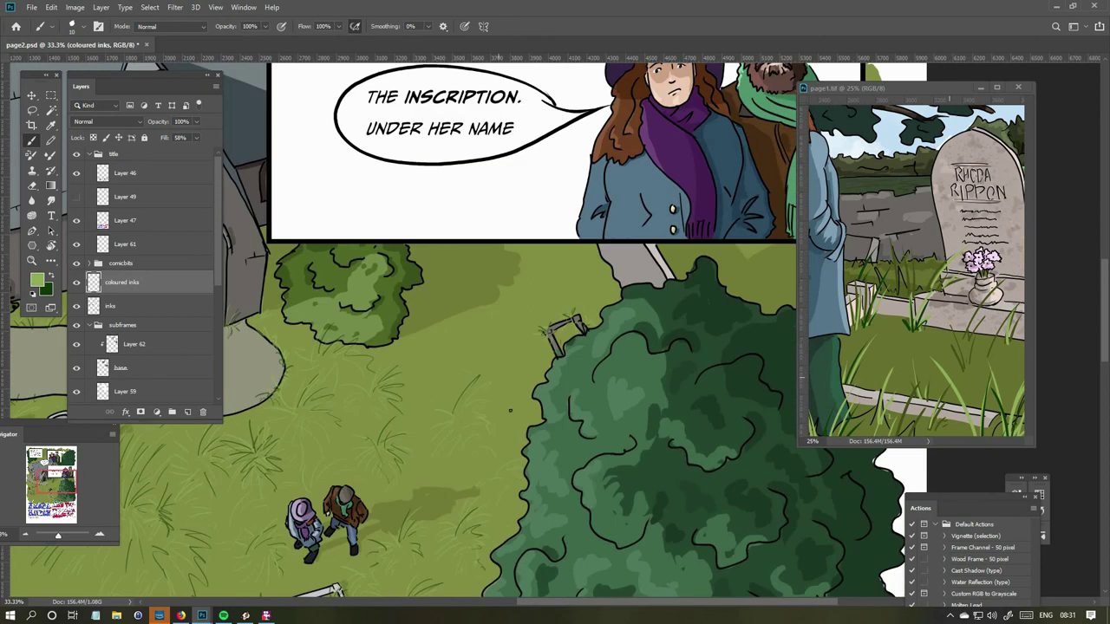
# Lower the coloured inks layer's fill to 36% and draw grass tufts on the lawn below the paired graves.
pyautogui.moveTo(494, 404); pyautogui.dragTo(468, 423)
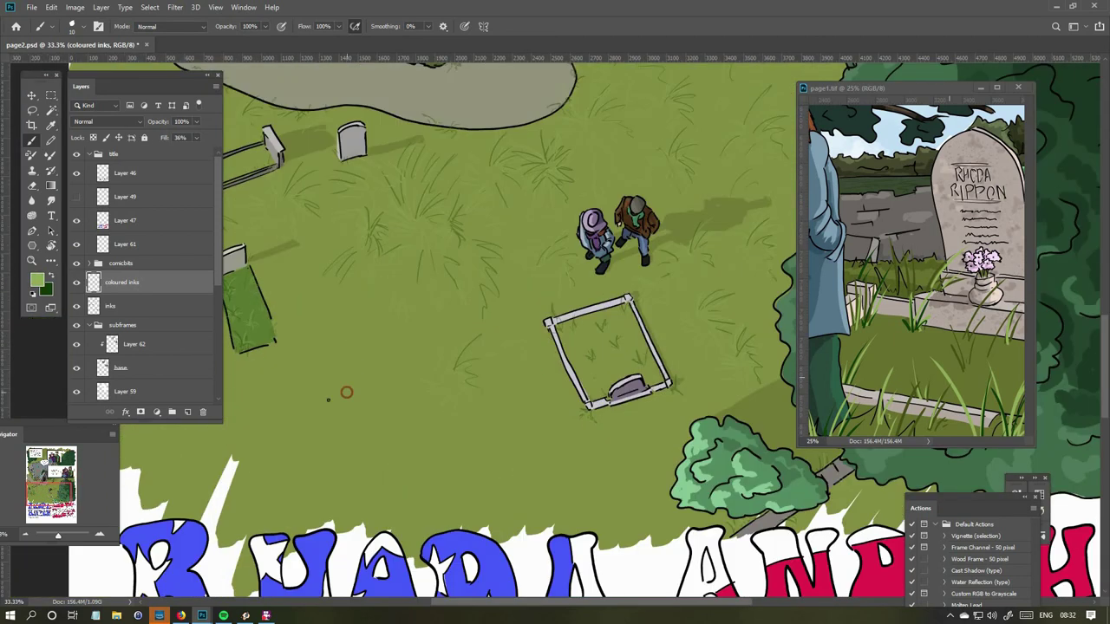
pyautogui.hscroll(-3, 346, 392)
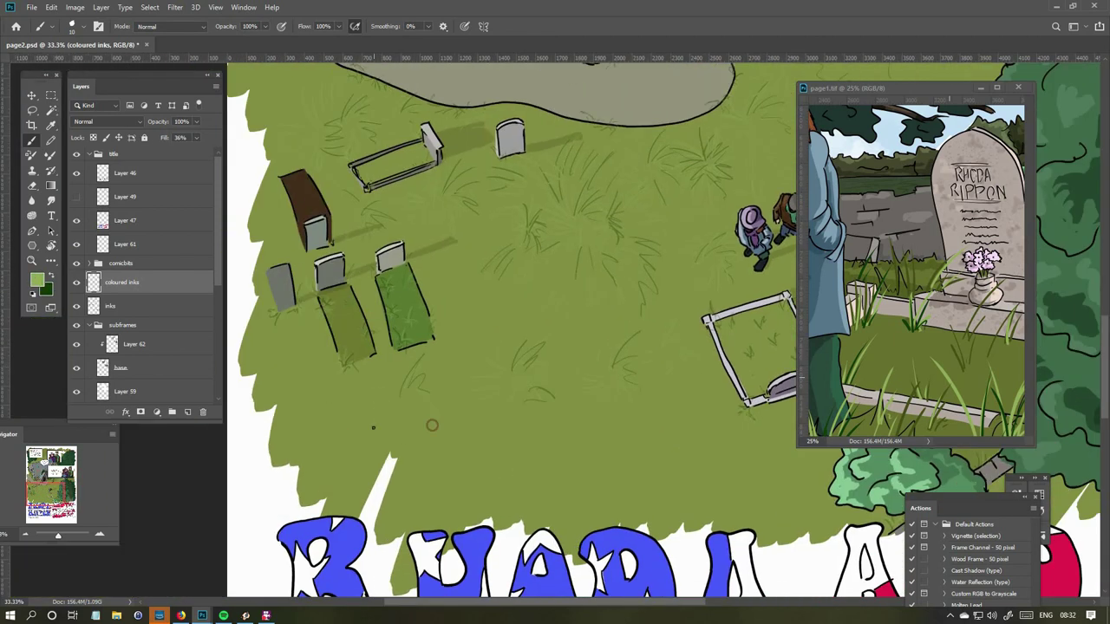
pyautogui.scroll(-3, 512, 434)
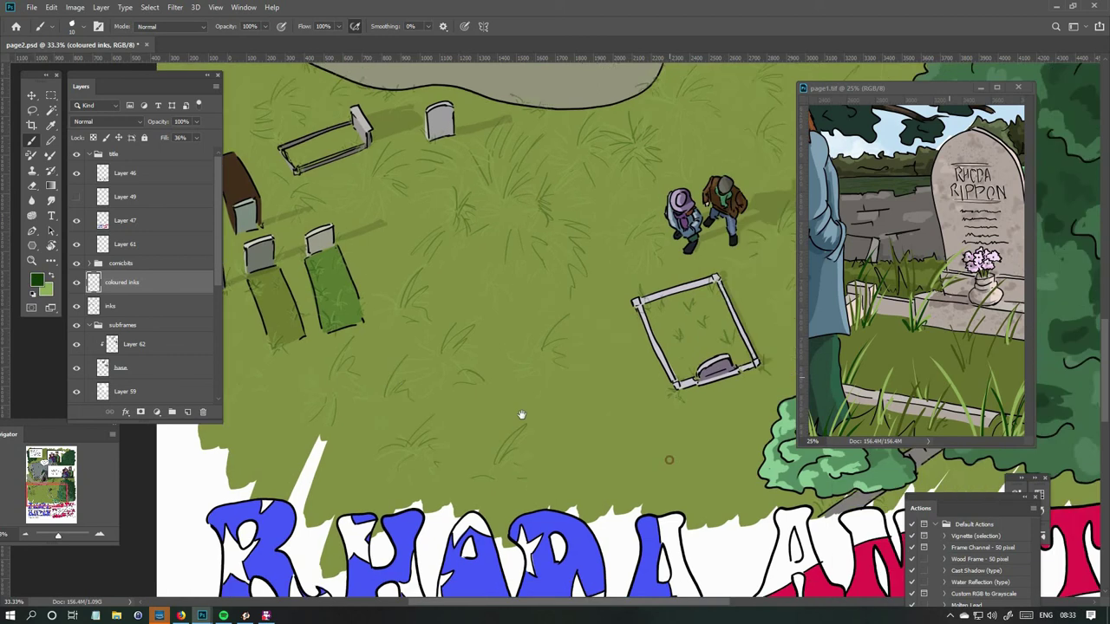
# Add grass tufts along the lower lawn above the title lettering and on the lawn behind the church.
pyautogui.scroll(-3, 524, 396)
pyautogui.scroll(3, 490, 243)
pyautogui.scroll(-1, 490, 243)
pyautogui.press('x')
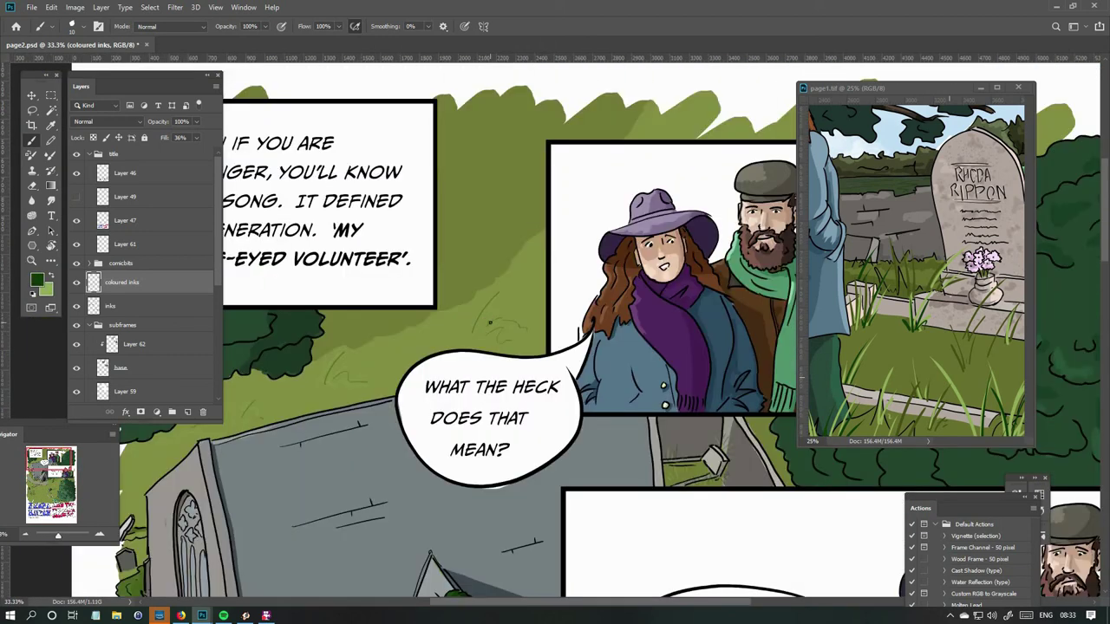
pyautogui.press('x')
pyautogui.scroll(-3, 575, 173)
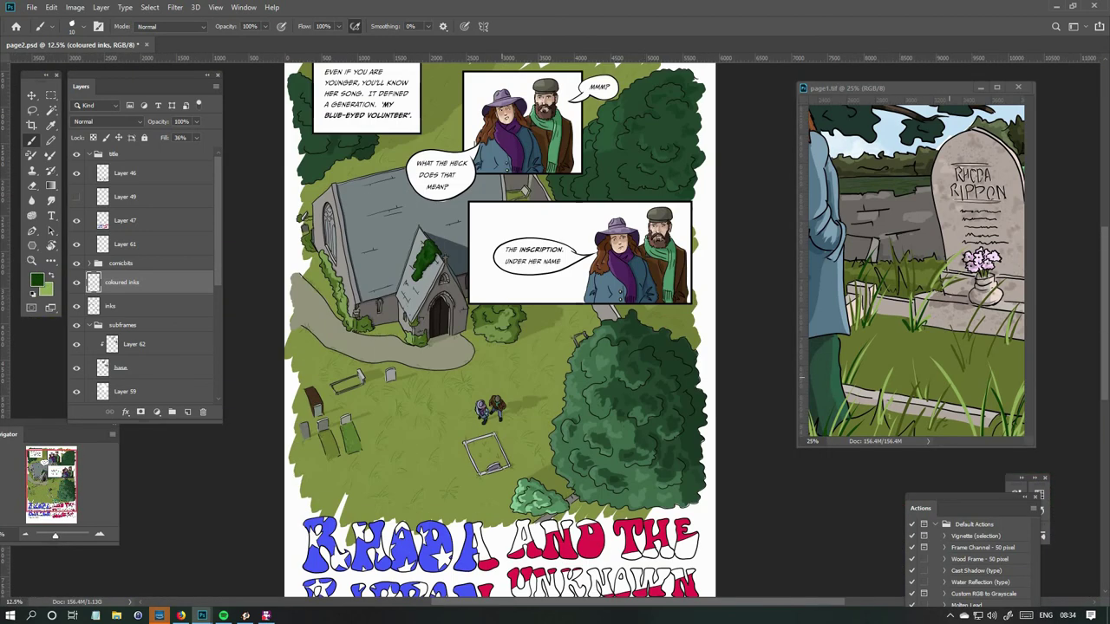
# Select Layer 60 and mottle the church path with subtle grey-green patches, using 8c8c77 as a brush colour.
pyautogui.scroll(2, 486, 408)
pyautogui.click(527, 377)
pyautogui.press('Return')
pyautogui.keyDown('ctrl'); pyautogui.click(527, 381); pyautogui.keyUp('ctrl')
pyautogui.scroll(1, 518, 368)
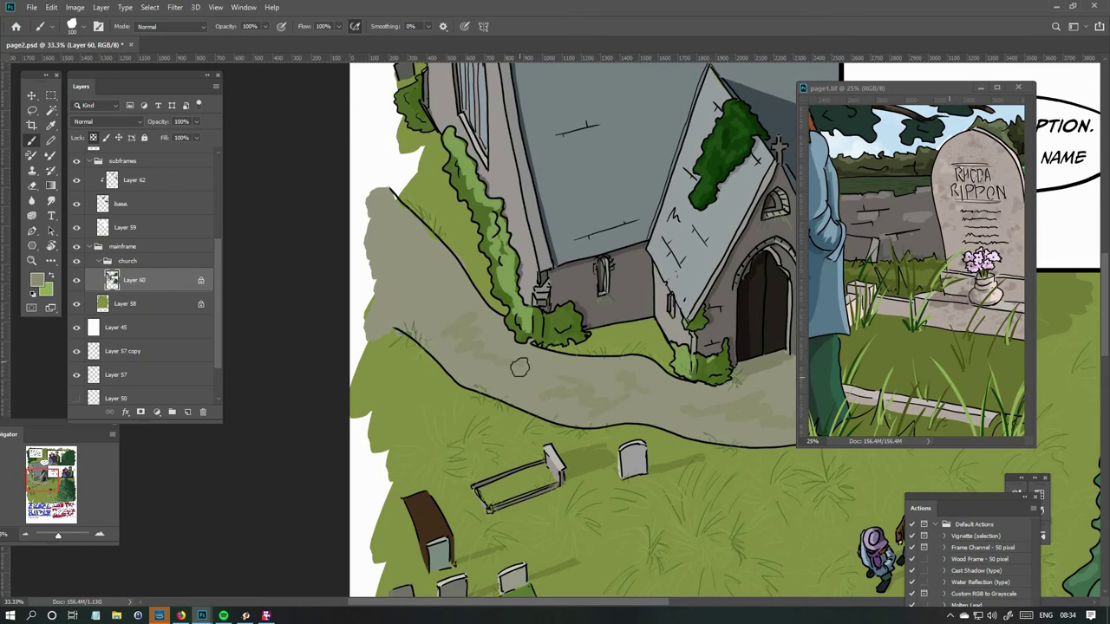
pyautogui.scroll(-3, 519, 368)
pyautogui.scroll(1, 331, 299)
pyautogui.click(472, 345)
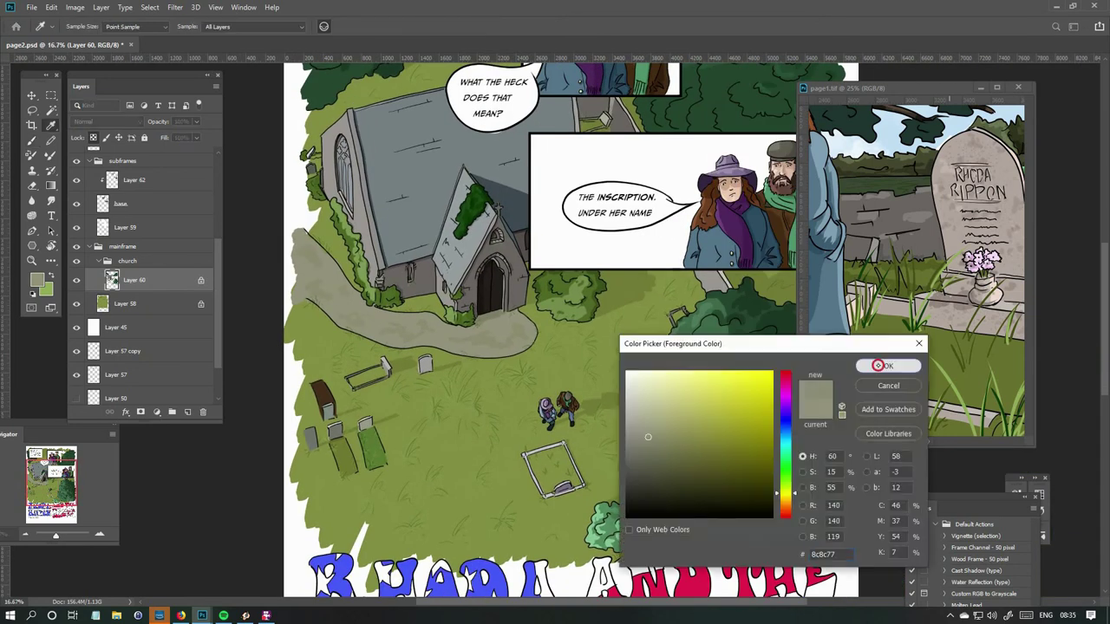
pyautogui.press('Return')
# Select Layer 58 and mottle the churchyard lawn with subtle olive patches, using 7b873c as a brush colour.
pyautogui.keyDown('ctrl'); pyautogui.click(506, 406); pyautogui.keyUp('ctrl')
pyautogui.click(454, 497)
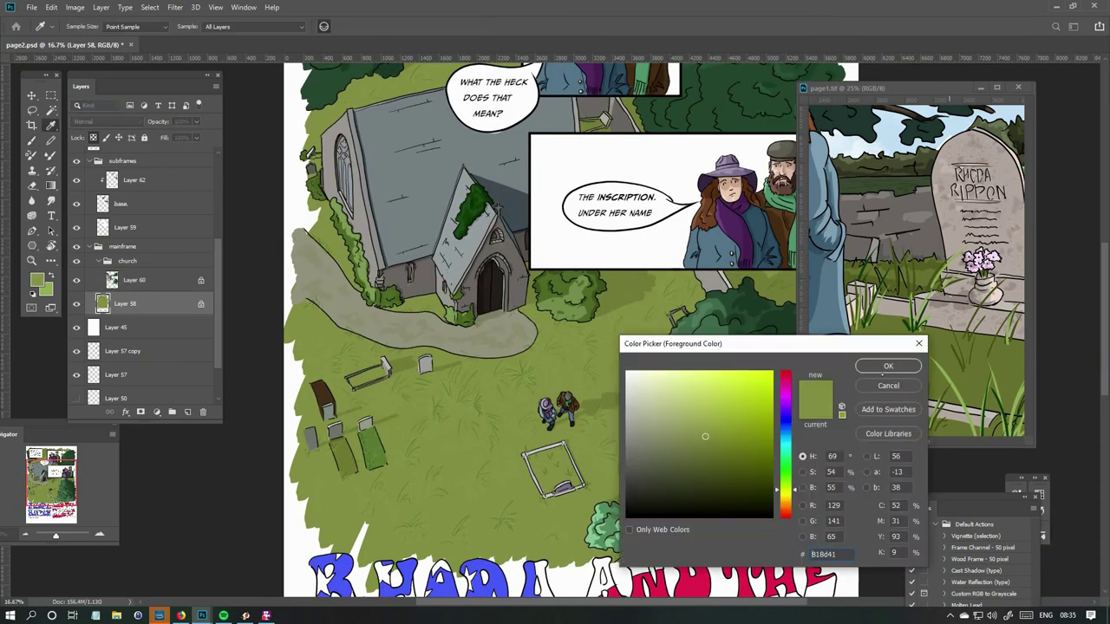
pyautogui.press('Return')
pyautogui.moveTo(606, 341); pyautogui.dragTo(535, 461)
pyautogui.moveTo(251, 484); pyautogui.dragTo(294, 389)
pyautogui.click(36, 279)
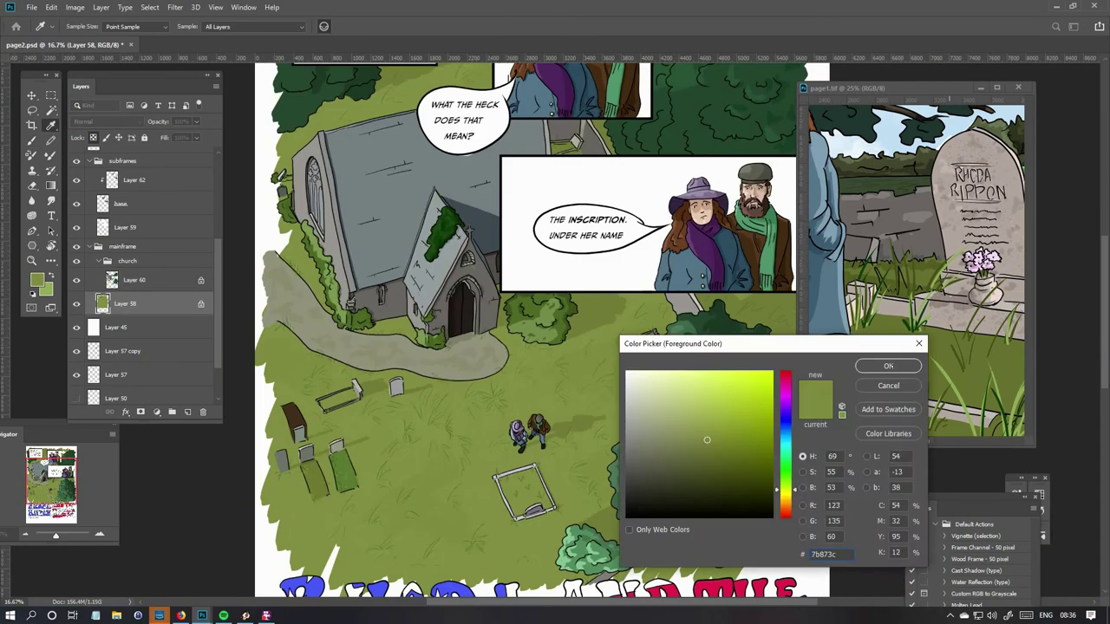
pyautogui.press('Return')
# Save page2 and close the floating page1 reference.
pyautogui.hotkey('ctrl', '-')
pyautogui.hotkey('ctrl', '-')
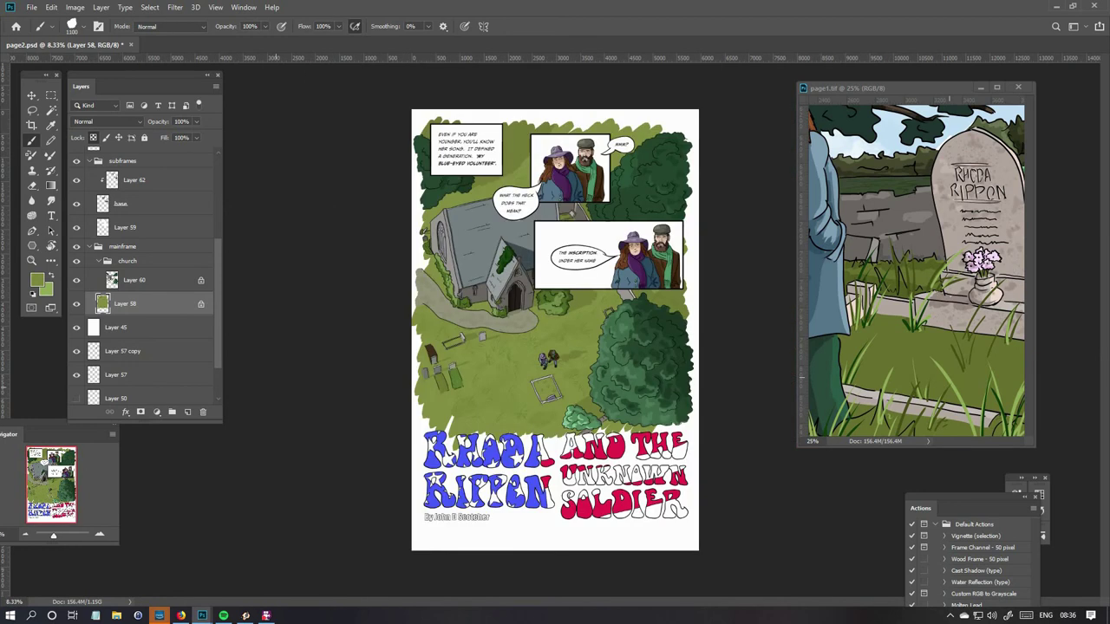
pyautogui.hotkey('ctrl', 's')
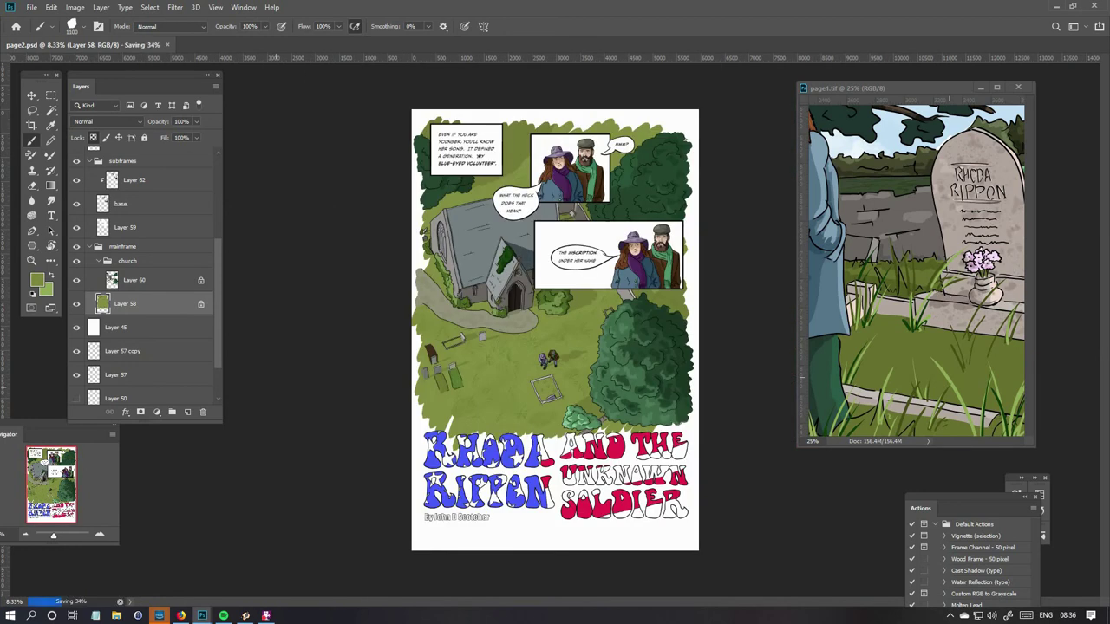
pyautogui.click(1018, 87)
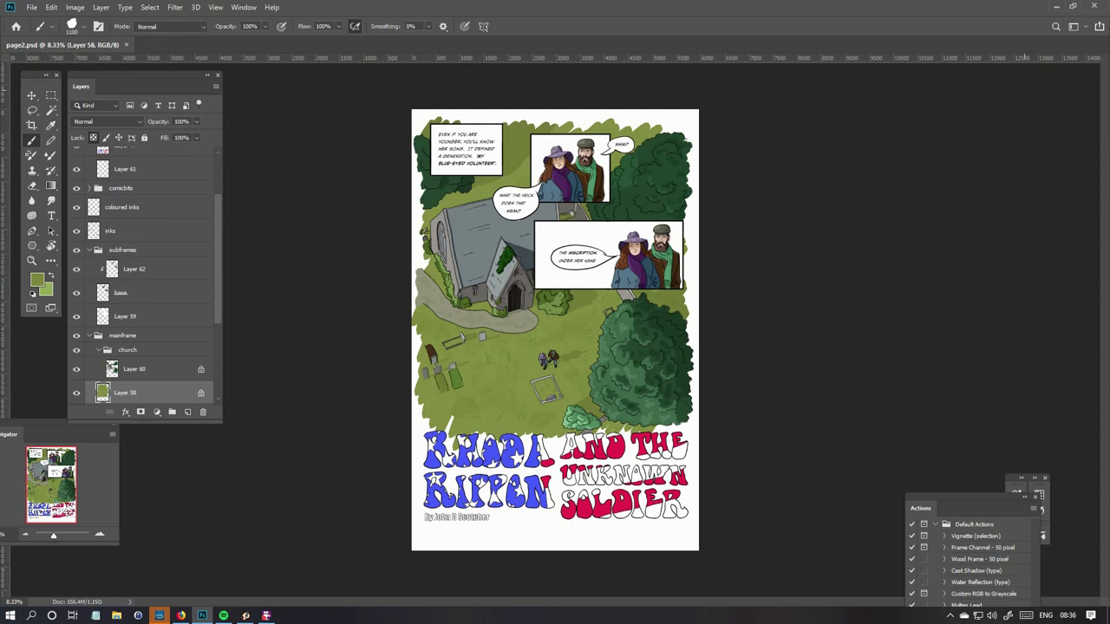
# Hide the interface panels and examine the coloured page from the upper panels down to the title lettering, ending on the whole page.
pyautogui.hotkey('ctrl', '+')
pyautogui.hotkey('ctrl', '+')
pyautogui.hotkey('ctrl', '+')
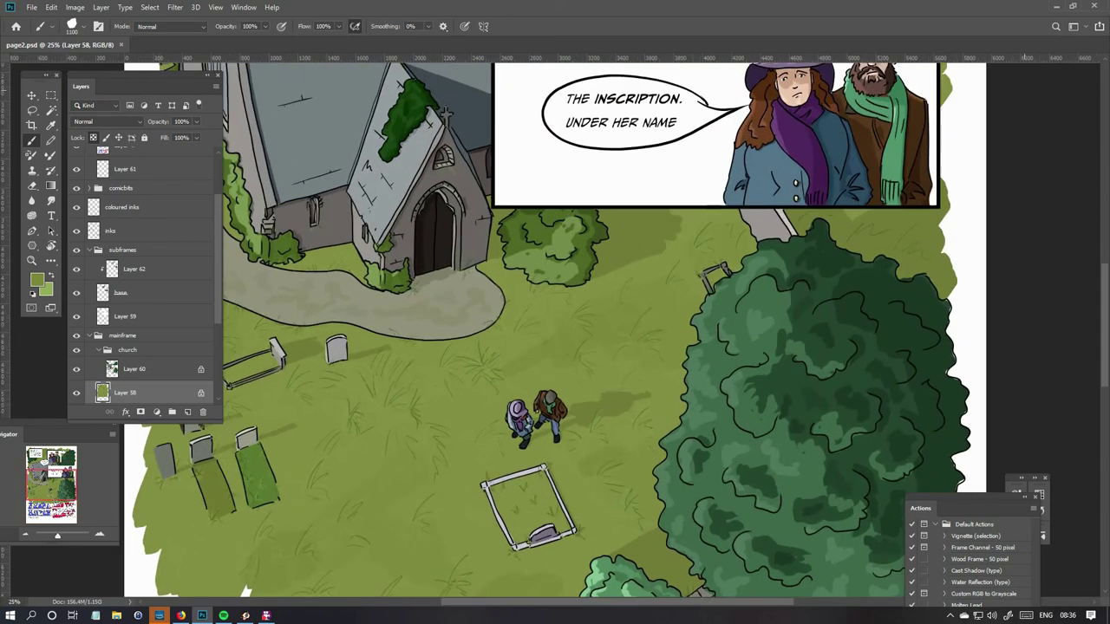
pyautogui.press('Tab')
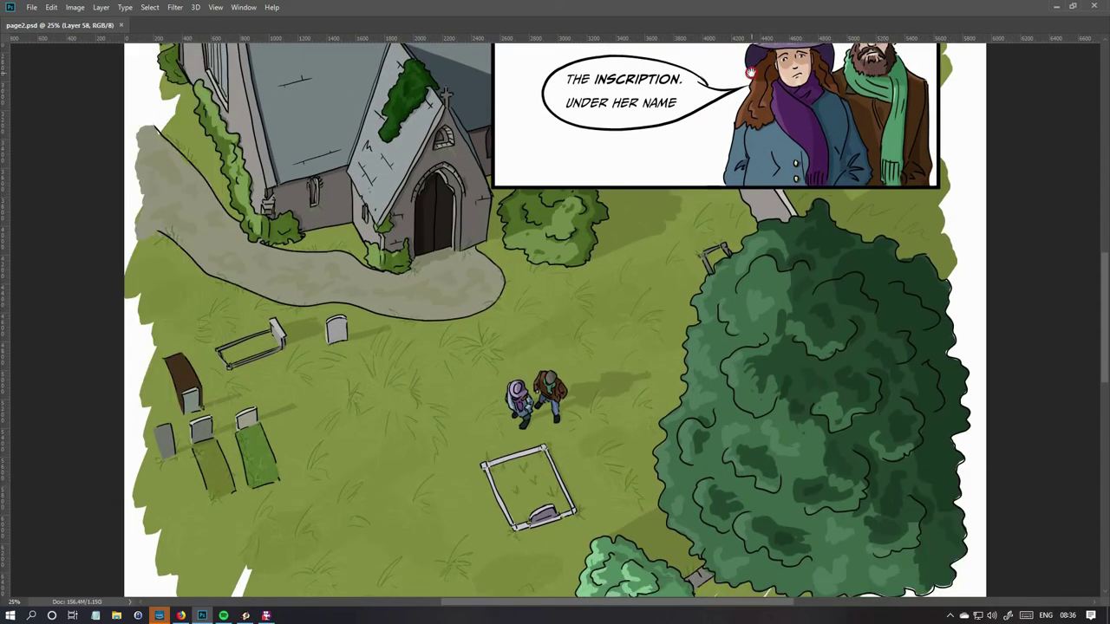
pyautogui.moveTo(751, 73); pyautogui.dragTo(759, 476)
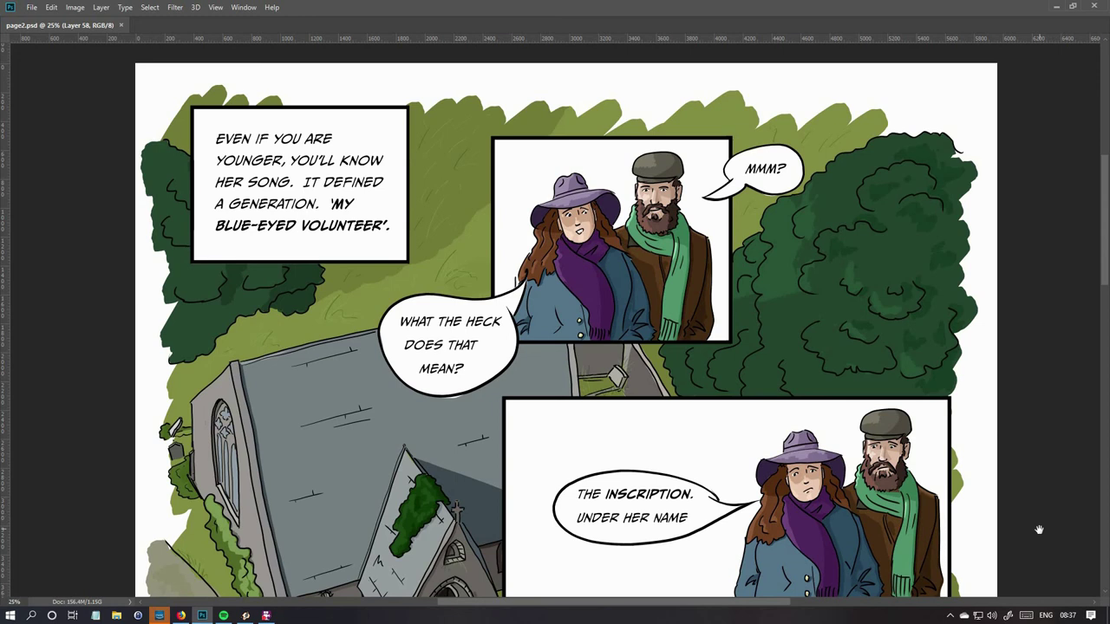
pyautogui.moveTo(1040, 532); pyautogui.dragTo(1044, 98)
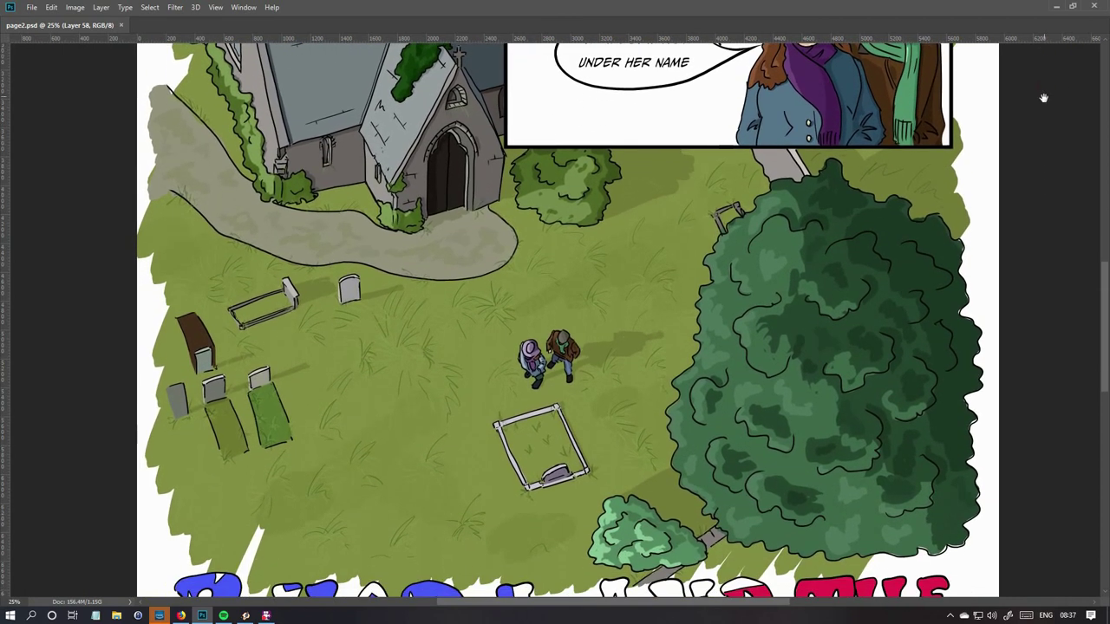
pyautogui.moveTo(1039, 431); pyautogui.dragTo(1047, 55)
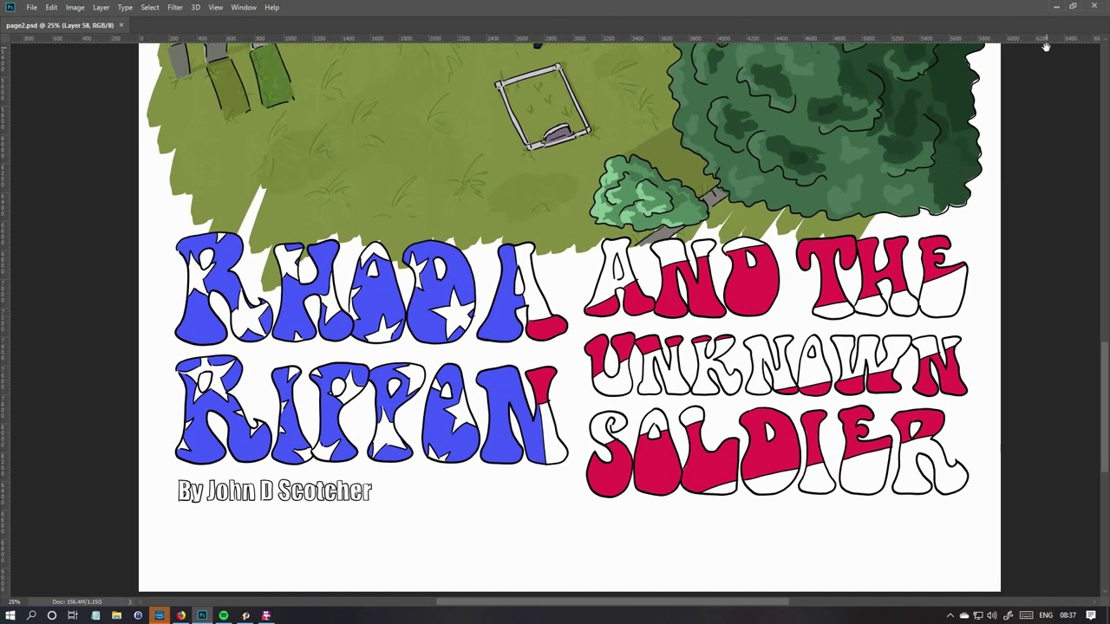
pyautogui.hotkey('ctrl', '-')
pyautogui.hotkey('ctrl', '-')
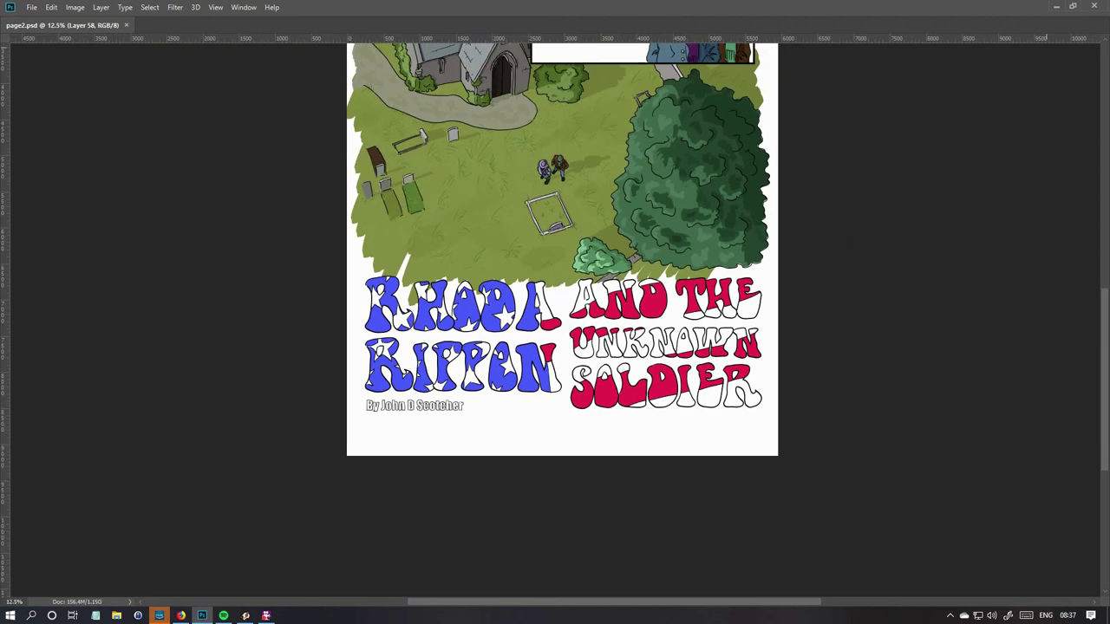
pyautogui.moveTo(785, 132); pyautogui.dragTo(788, 292)
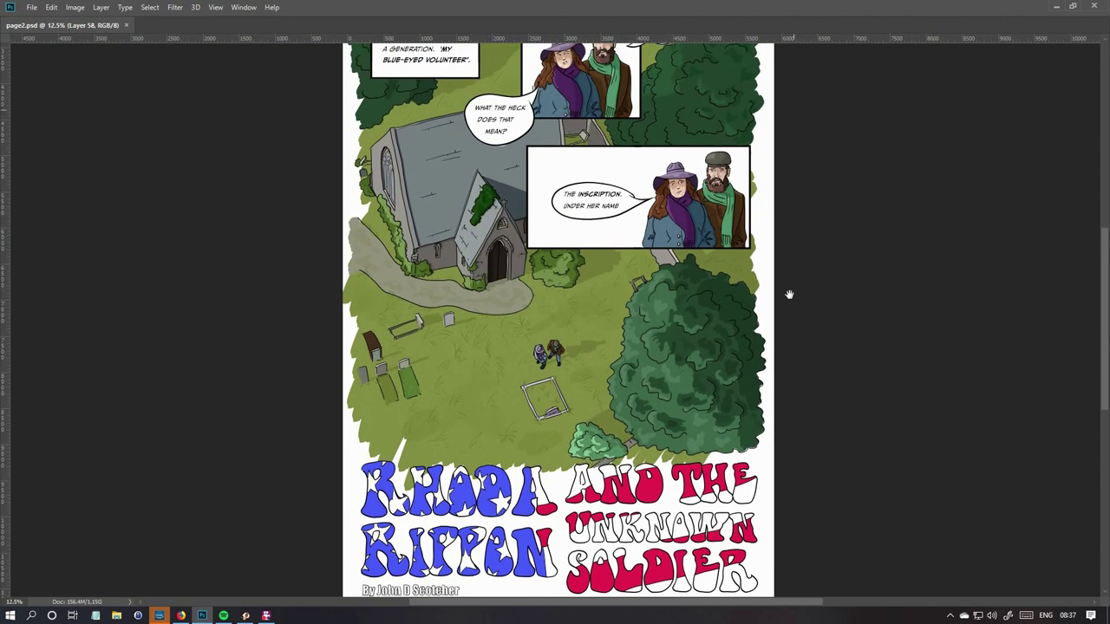
pyautogui.hotkey('ctrl', '-')
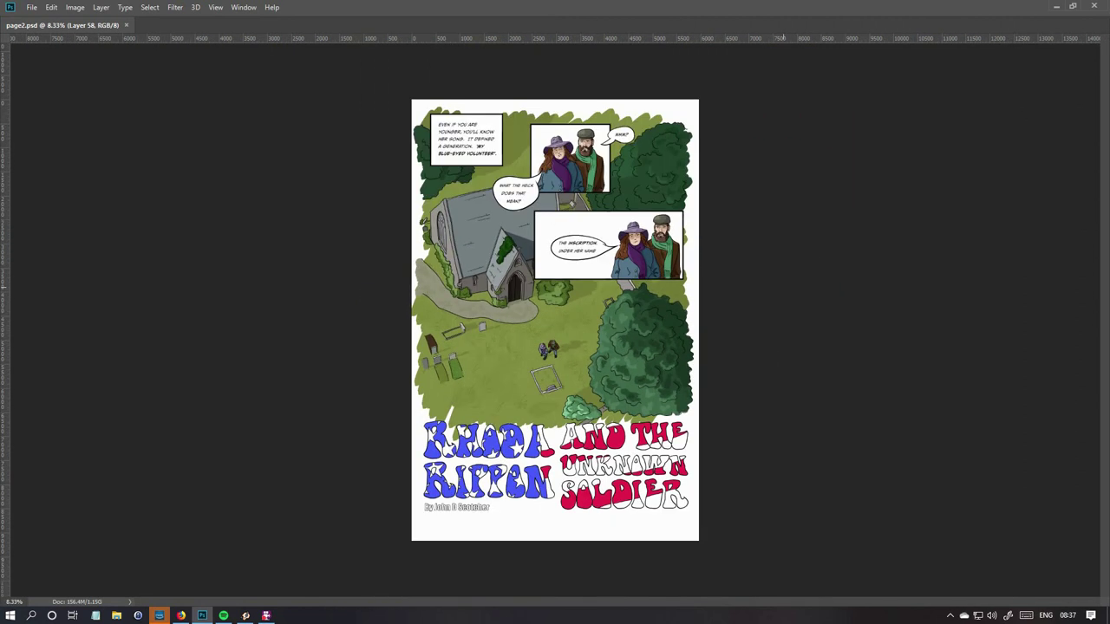